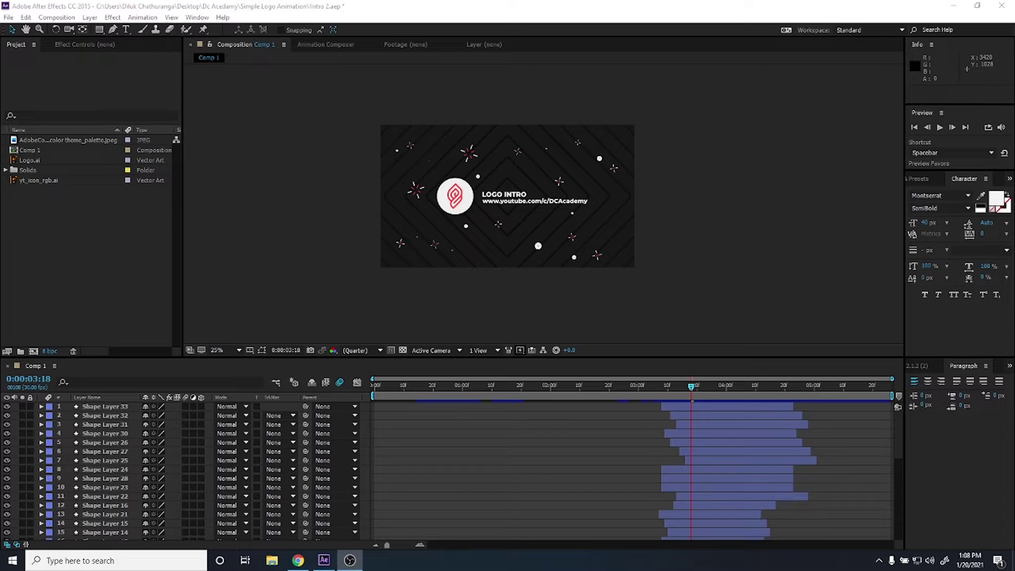
Play back the finished logo intro, then stop and return to the start.
{"action": "left_click", "coordinate": [372, 396]}
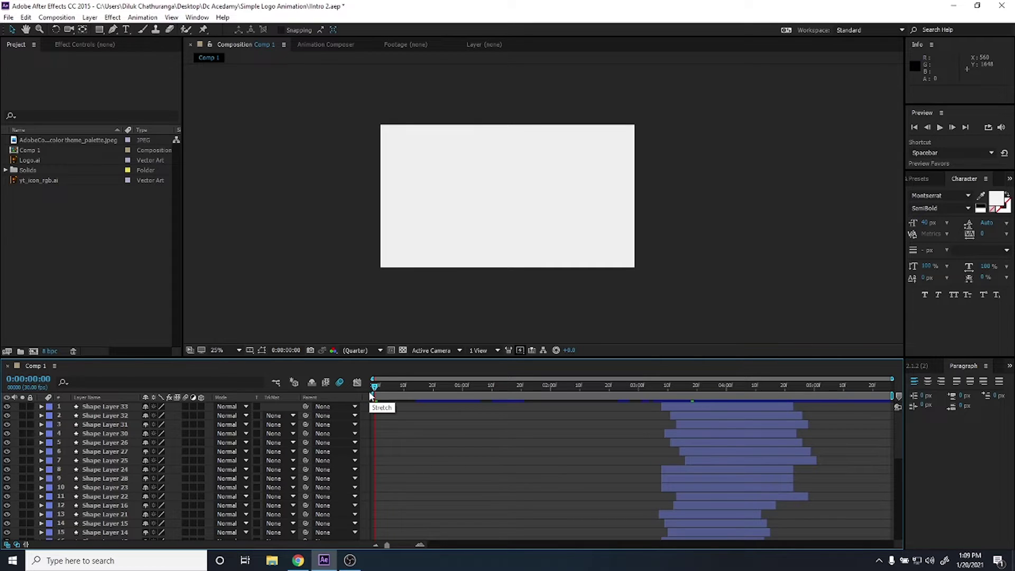
{"action": "key", "text": "space"}
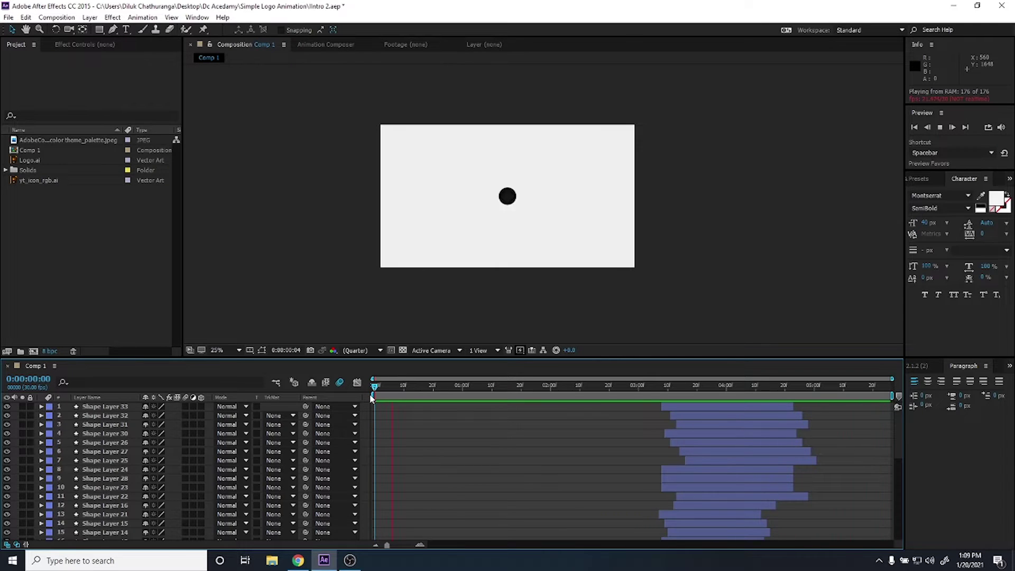
{"action": "left_click", "coordinate": [439, 395]}
{"action": "key", "text": "space"}
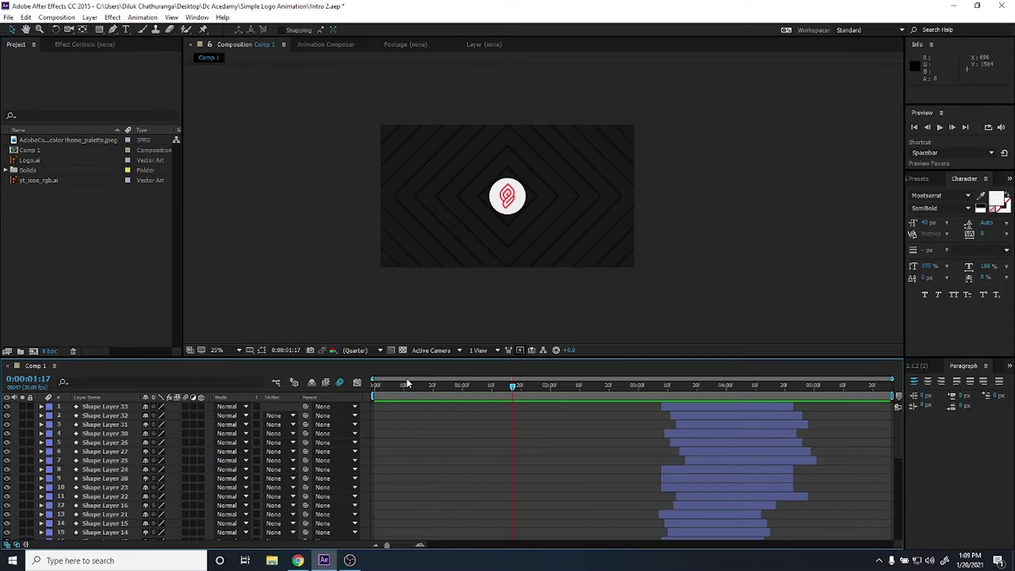
{"action": "key", "text": "Home"}
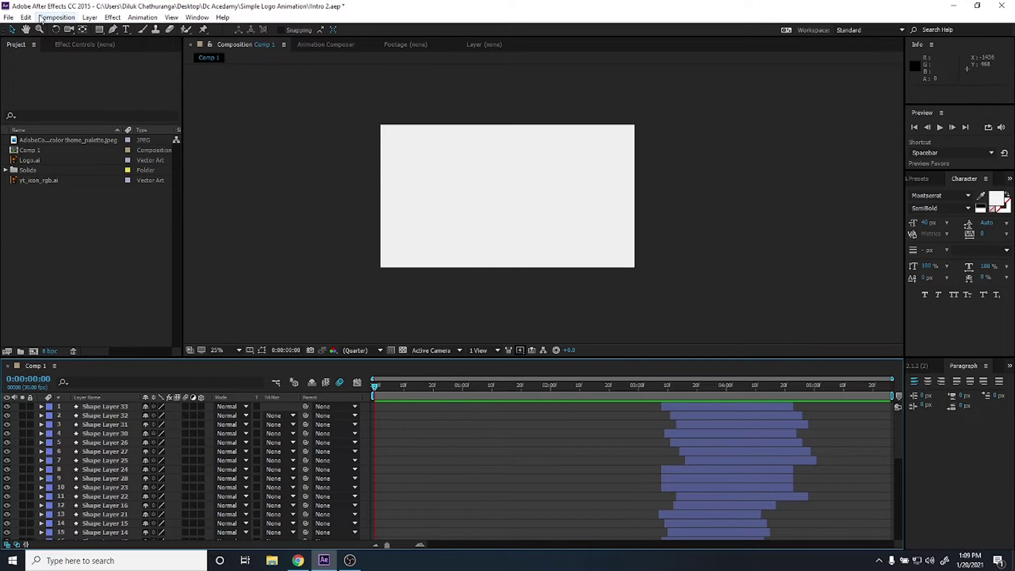
Create a new 1920×1080, 29.97 fps ten-second composition with default settings.
{"action": "left_click", "coordinate": [57, 17]}
{"action": "left_click", "coordinate": [82, 30]}
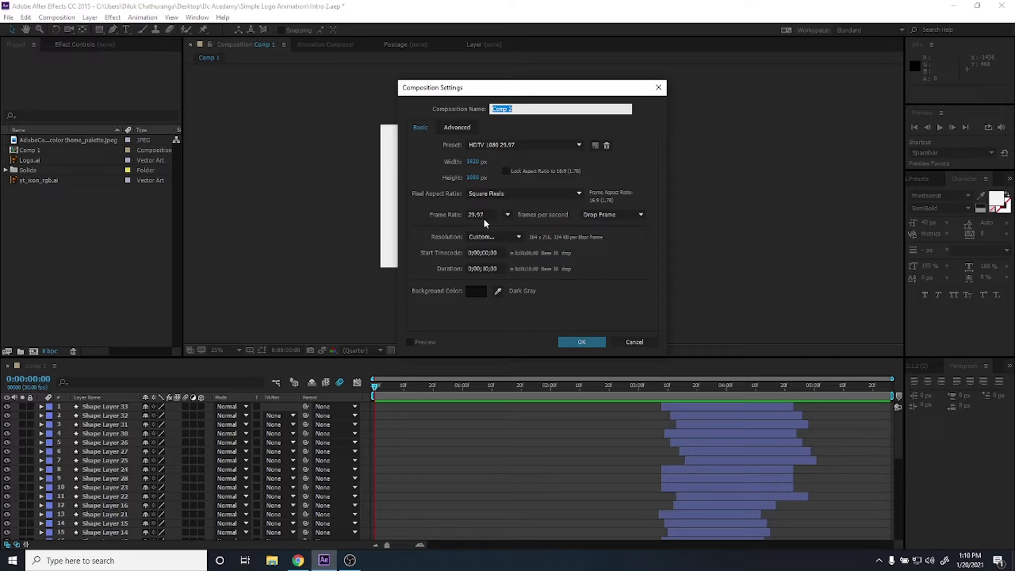
{"action": "left_click", "coordinate": [584, 343]}
{"action": "left_click", "coordinate": [582, 342]}
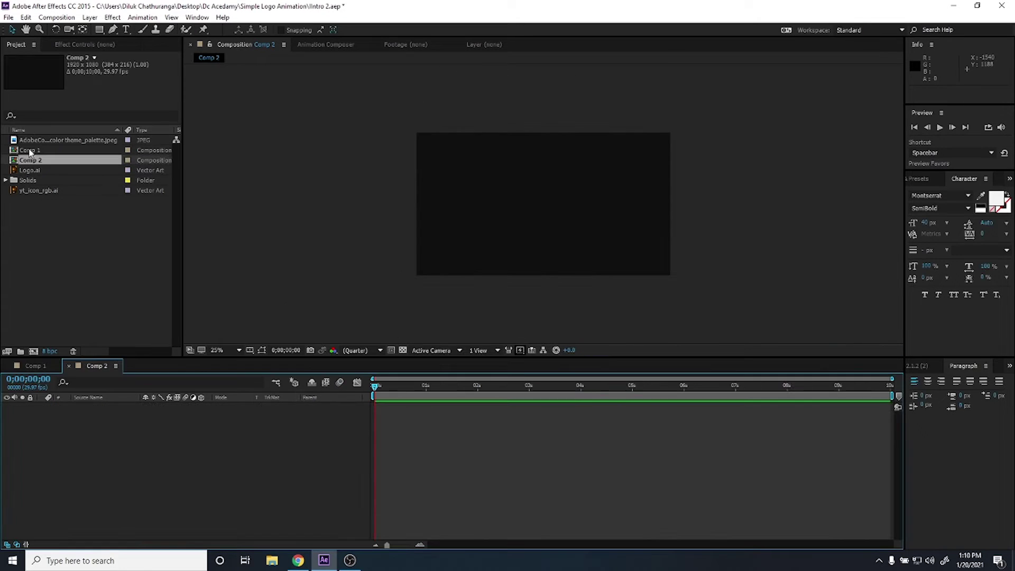
Rename Comp 2 in the Project panel to 'Logo Template'.
{"action": "right_click", "coordinate": [27, 160]}
{"action": "left_click", "coordinate": [73, 293]}
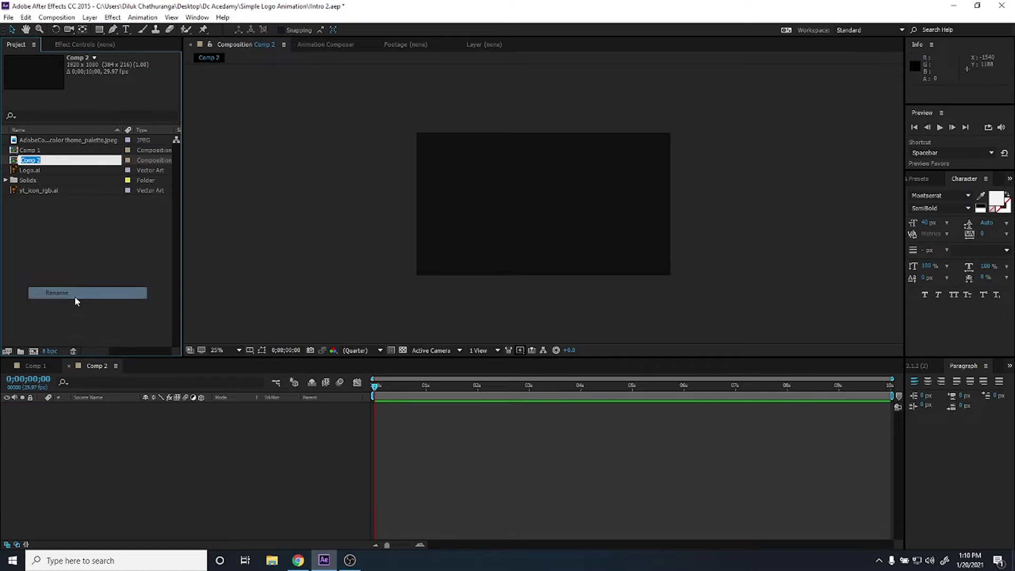
{"action": "type", "text": "S"}
{"action": "key", "text": "BackSpace"}
{"action": "type", "text": "Lo"}
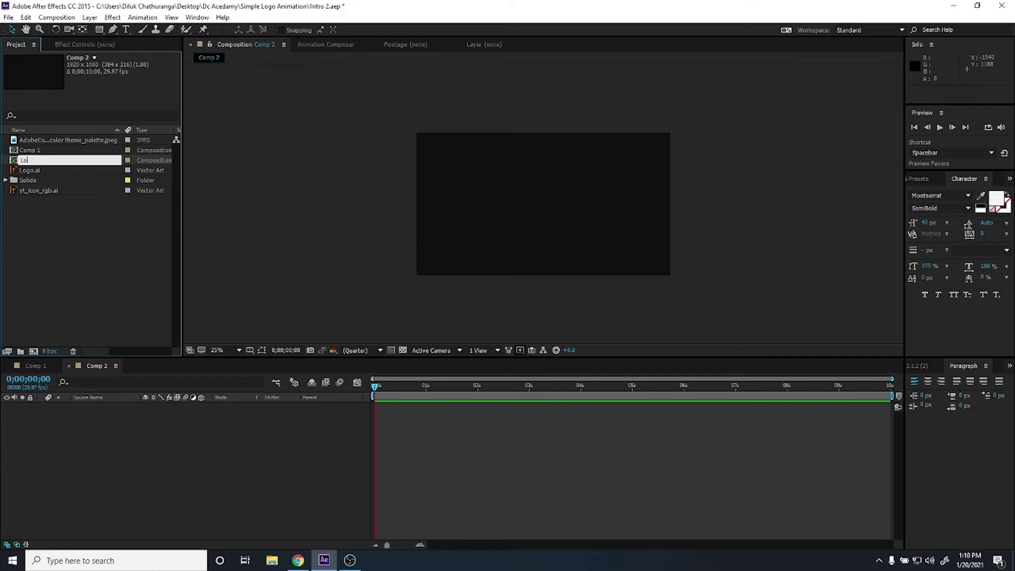
{"action": "type", "text": "h"}
{"action": "type", "text": "te"}
{"action": "key", "text": "Return"}
{"action": "left_click", "coordinate": [353, 439]}
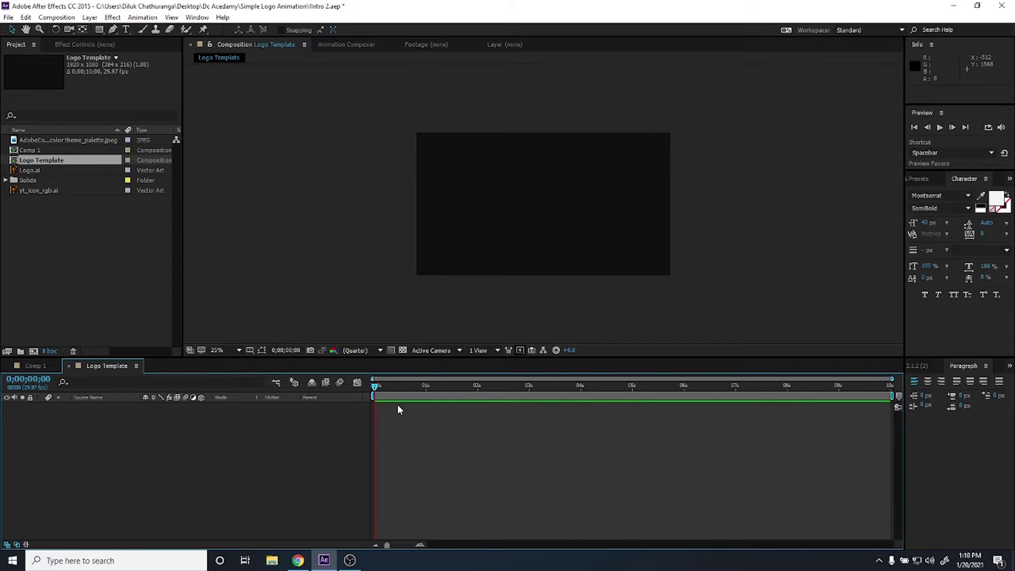
Add a new text layer, then remove the empty text layer again.
{"action": "left_click", "coordinate": [94, 18]}
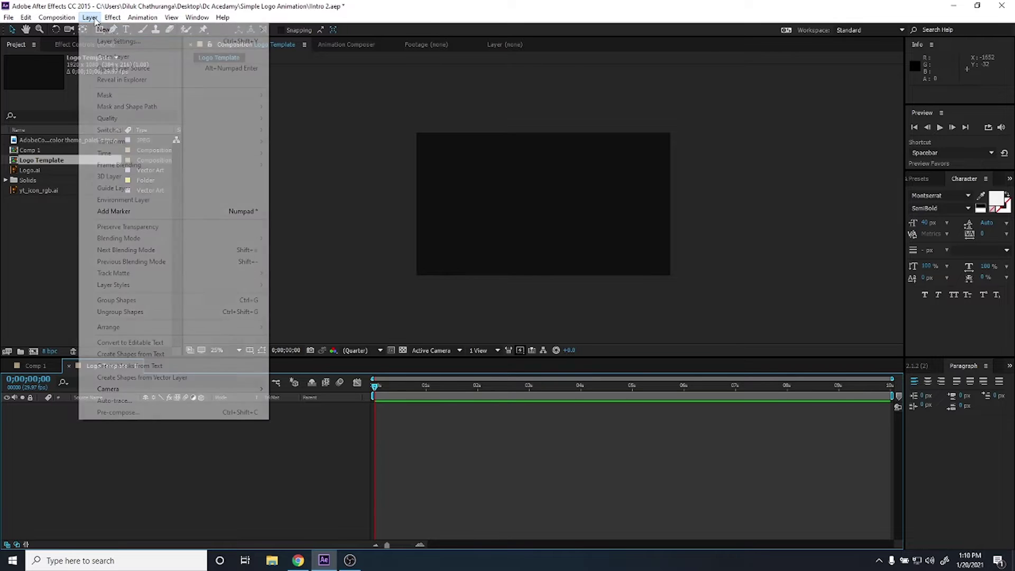
{"action": "mouse_move", "coordinate": [106, 29]}
{"action": "left_click", "coordinate": [285, 29]}
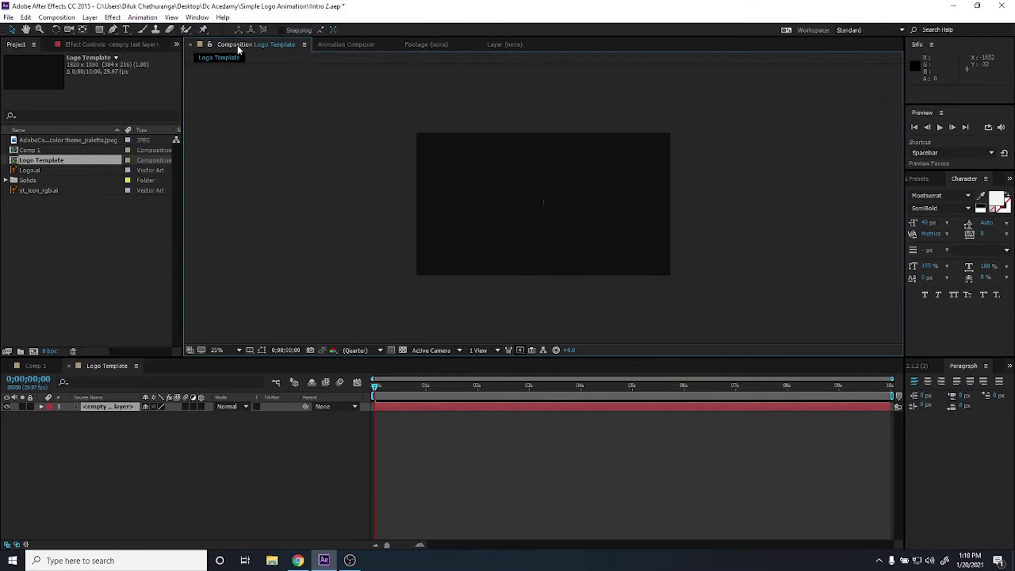
{"action": "left_click", "coordinate": [324, 478]}
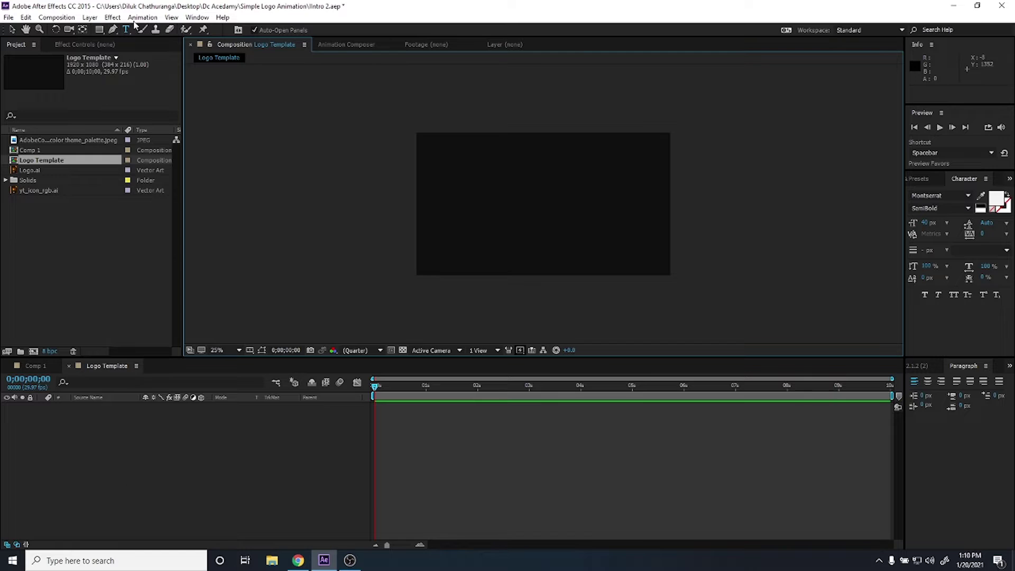
Create a full-frame solid coloured near-black gray (111111), 'Dark Gray Solid 5'.
{"action": "left_click", "coordinate": [91, 18]}
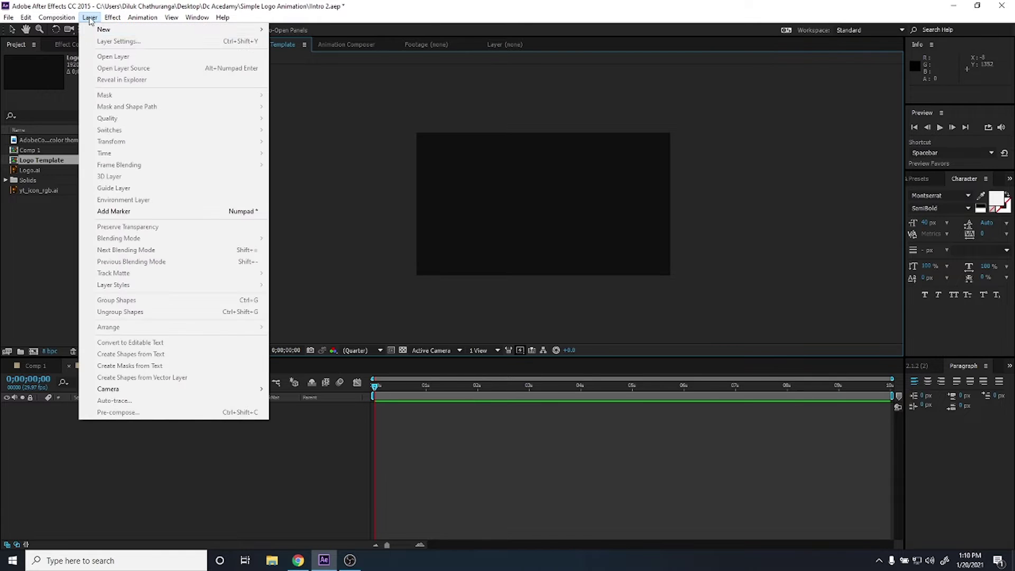
{"action": "mouse_move", "coordinate": [106, 29]}
{"action": "left_click", "coordinate": [309, 41]}
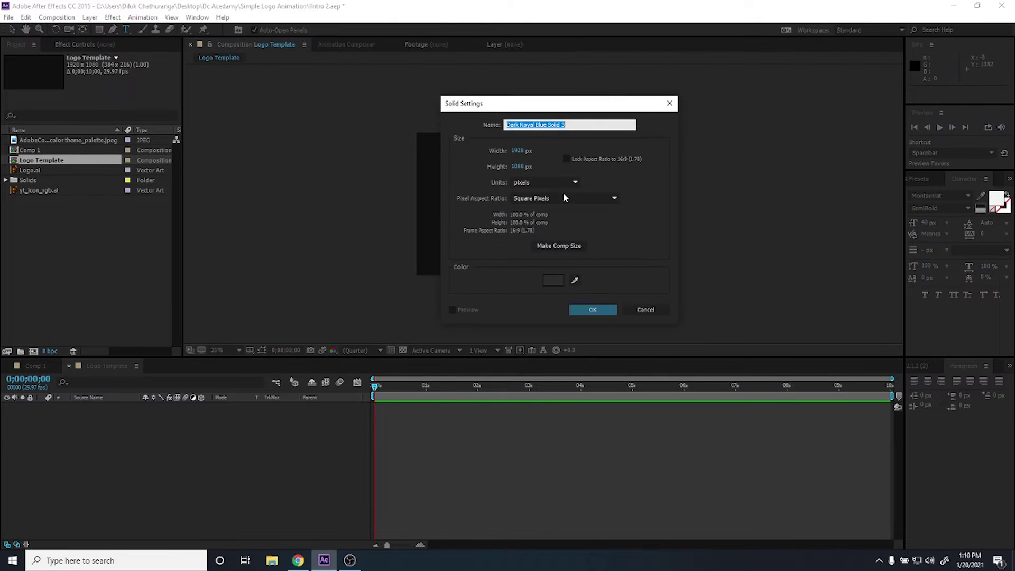
{"action": "left_click", "coordinate": [553, 280]}
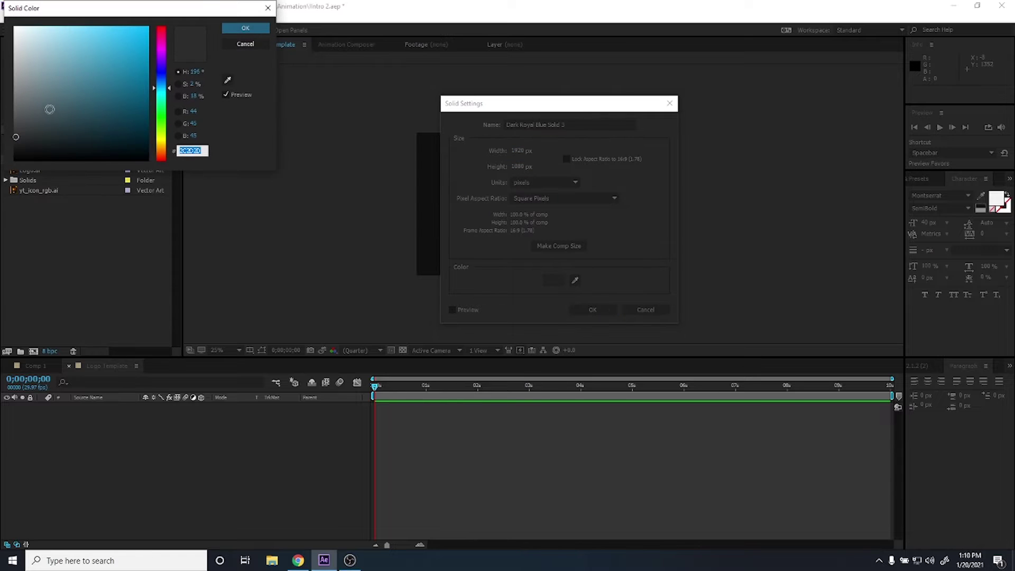
{"action": "left_click", "coordinate": [14, 97]}
{"action": "mouse_move", "coordinate": [14, 97]}
{"action": "left_mouse_down"}
{"action": "mouse_move", "coordinate": [61, 94]}
{"action": "mouse_move", "coordinate": [35, 44]}
{"action": "left_mouse_up"}
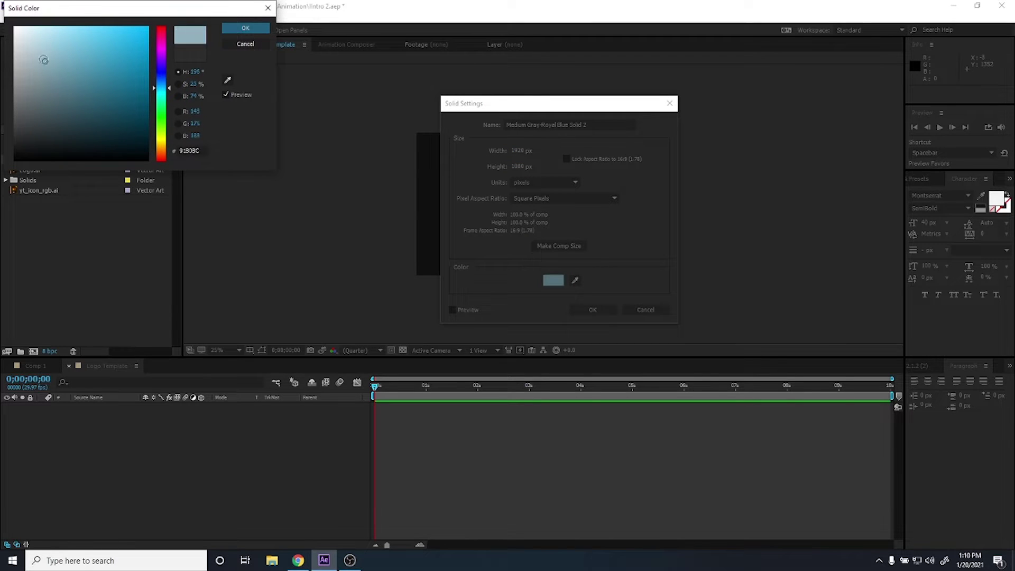
{"action": "left_click_drag", "start_coordinate": [68, 94], "coordinate": [6, 152]}
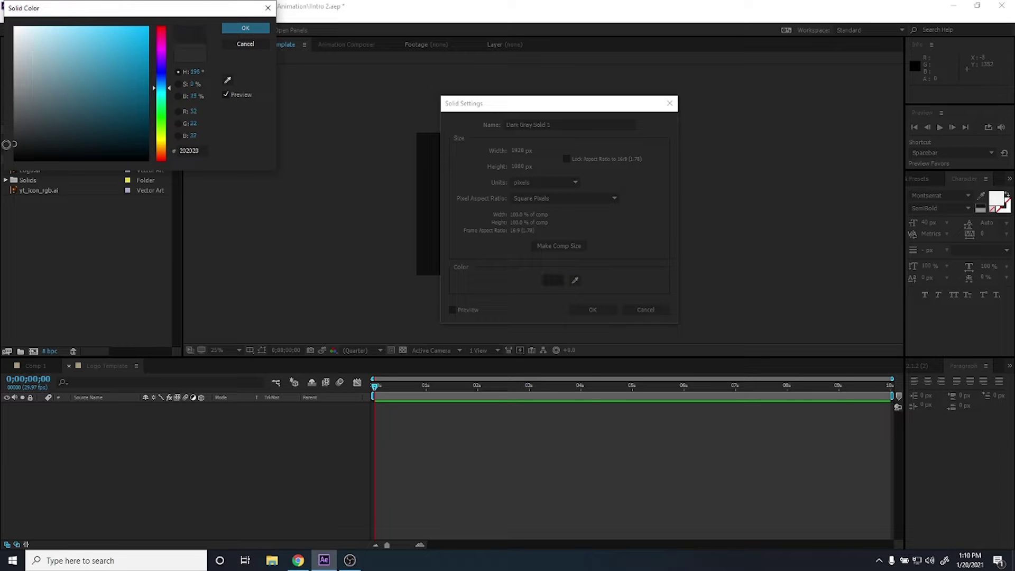
{"action": "left_click", "coordinate": [244, 30]}
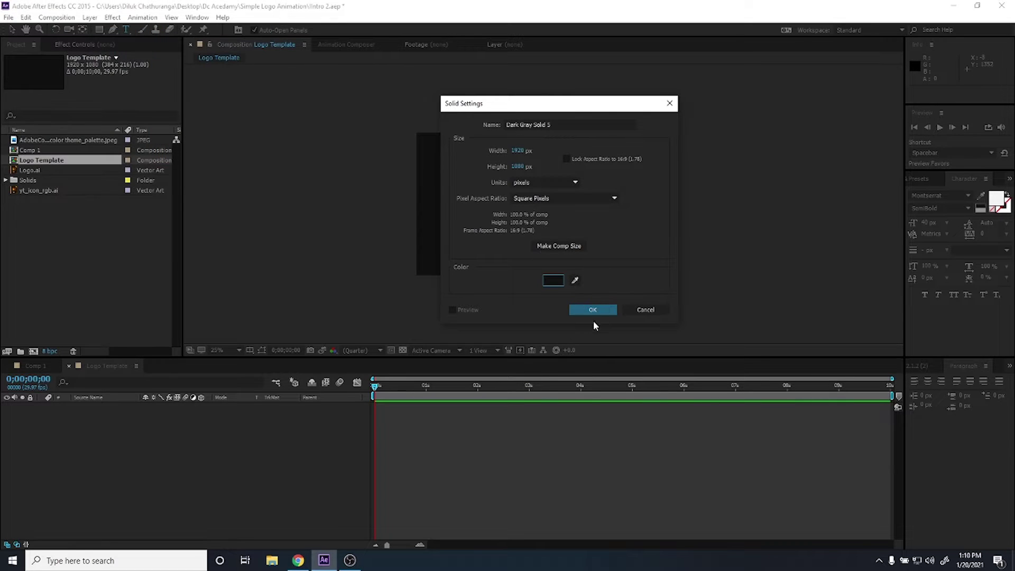
{"action": "left_click", "coordinate": [593, 311]}
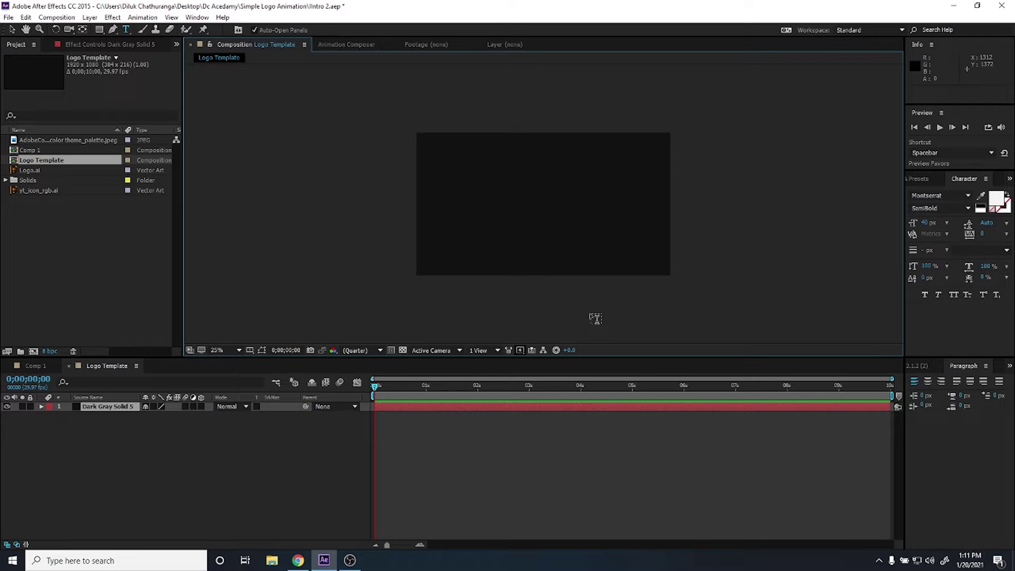
Select the Ellipse tool and turn on the Title/Action Safe guides.
{"action": "left_click", "coordinate": [101, 30]}
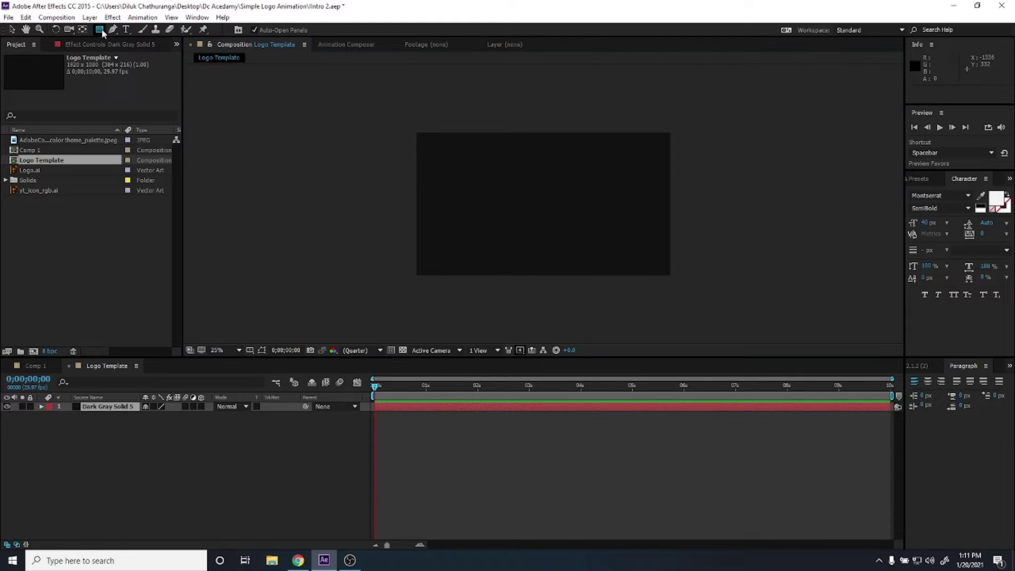
{"action": "left_click_drag", "start_coordinate": [103, 33], "coordinate": [148, 59]}
{"action": "left_click", "coordinate": [249, 350]}
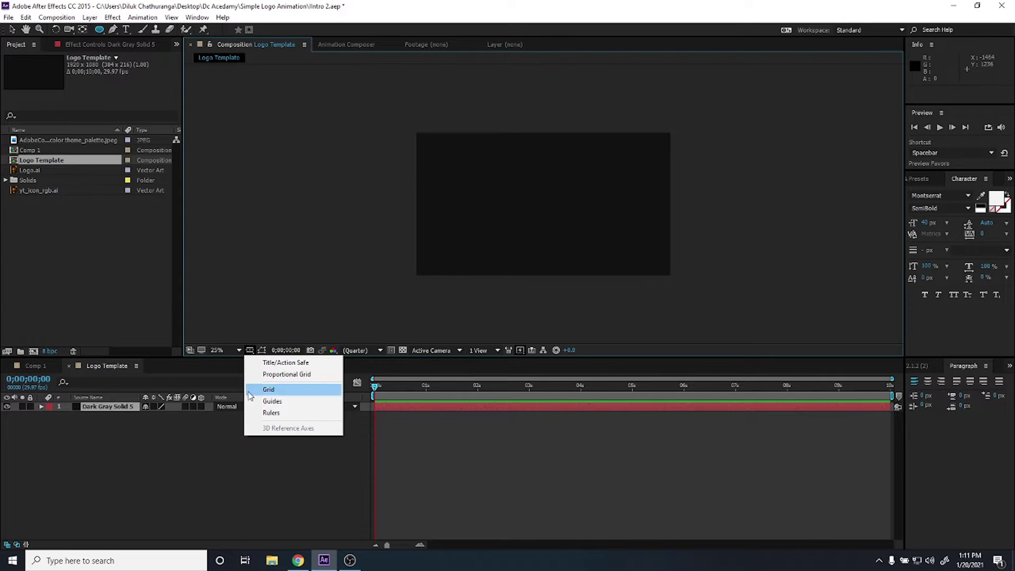
{"action": "left_click", "coordinate": [285, 362]}
Draw a large circle mask from the composition centre on the solid.
{"action": "scroll", "coordinate": [567, 200], "scroll_direction": "up", "scroll_amount": 2}
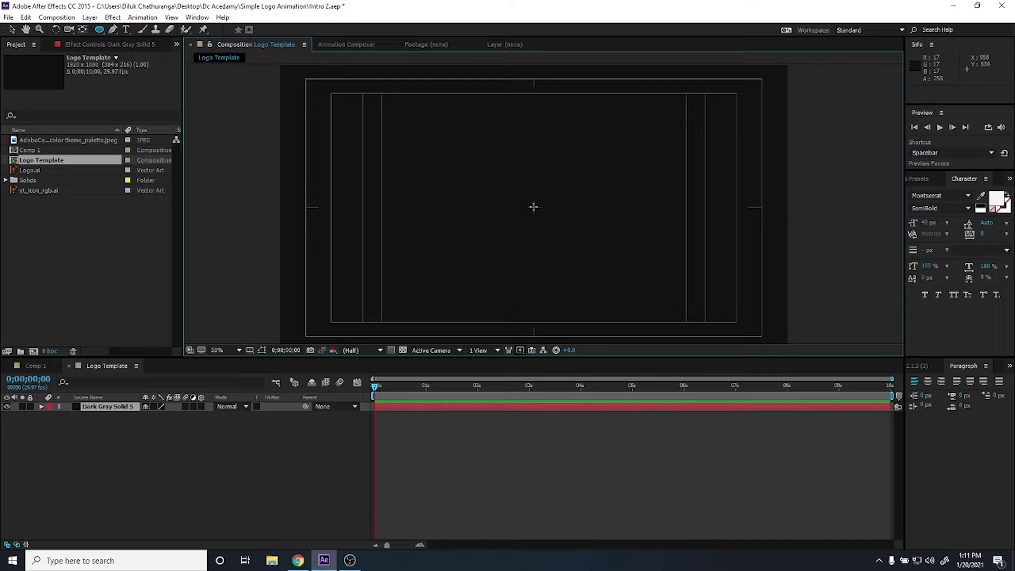
{"action": "mouse_move", "coordinate": [533, 207]}
{"action": "left_mouse_down"}
{"action": "mouse_move", "coordinate": [783, 348]}
{"action": "mouse_move", "coordinate": [772, 318]}
{"action": "mouse_move", "coordinate": [683, 376]}
{"action": "left_mouse_up"}
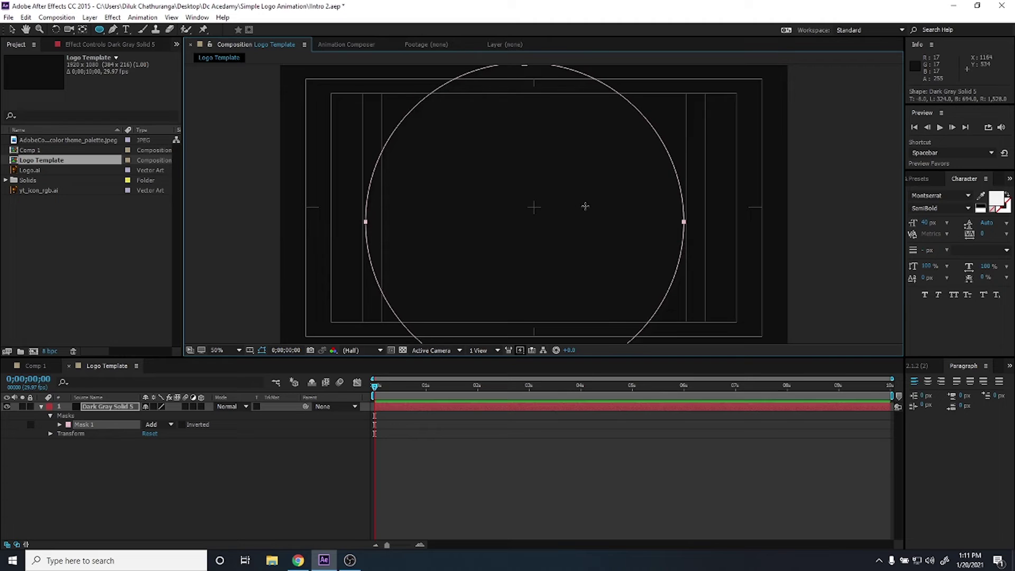
{"action": "scroll", "coordinate": [585, 206], "scroll_direction": "down", "scroll_amount": 2}
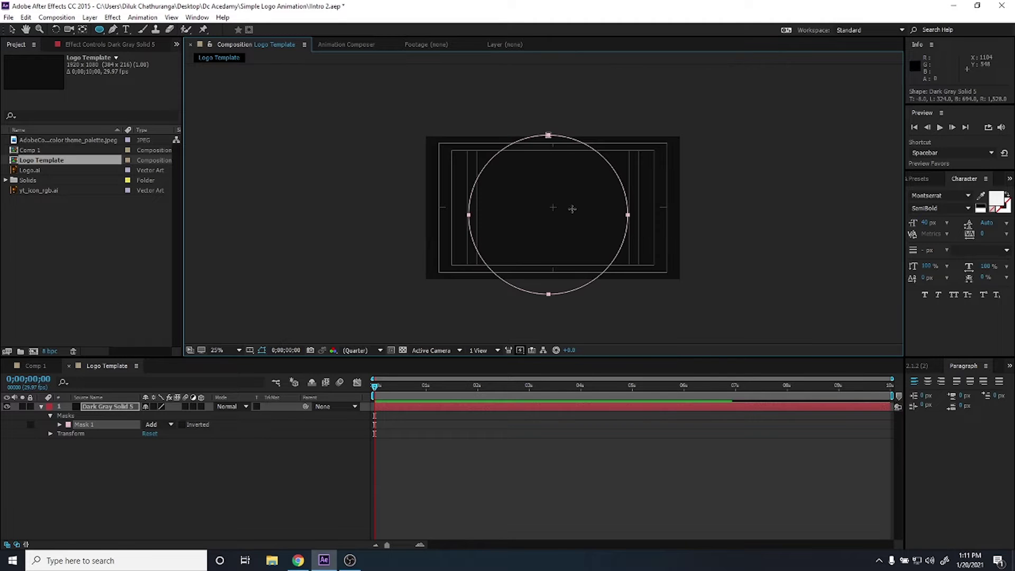
Show the Align panel and centre the circle horizontally in the composition.
{"action": "left_click", "coordinate": [12, 30]}
{"action": "left_click", "coordinate": [1009, 366]}
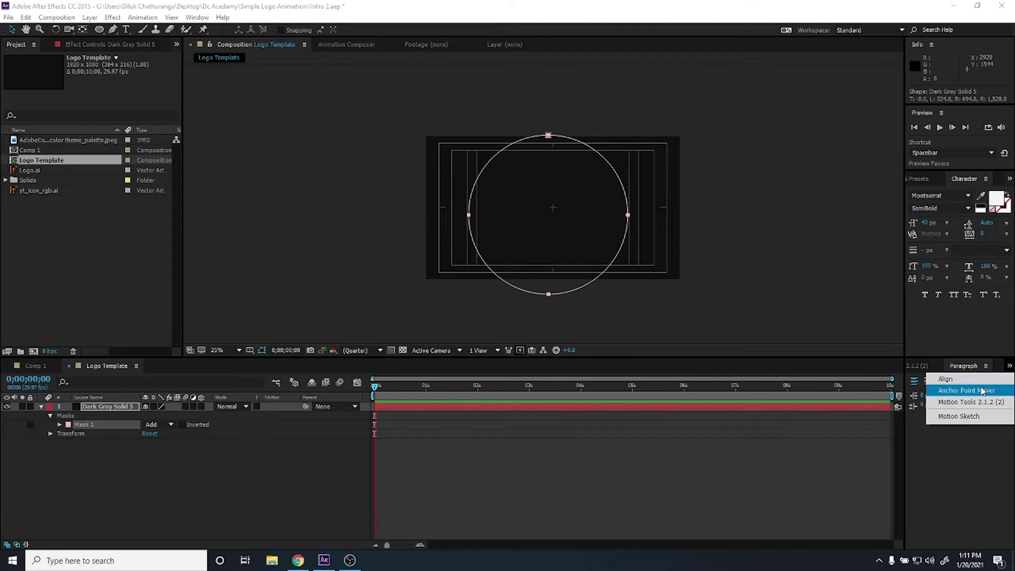
{"action": "left_click", "coordinate": [982, 390]}
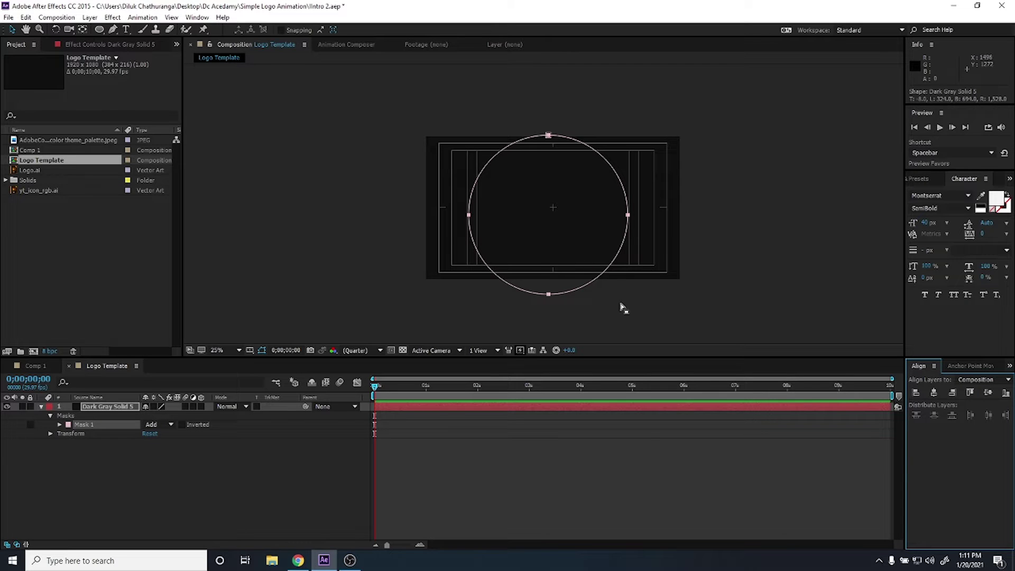
{"action": "left_click", "coordinate": [99, 30]}
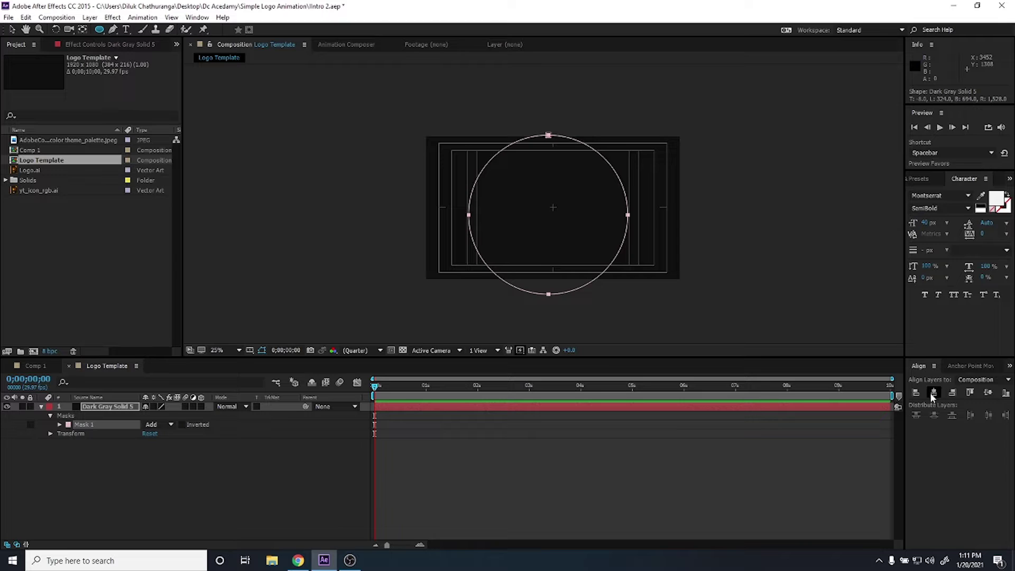
{"action": "left_click", "coordinate": [988, 392]}
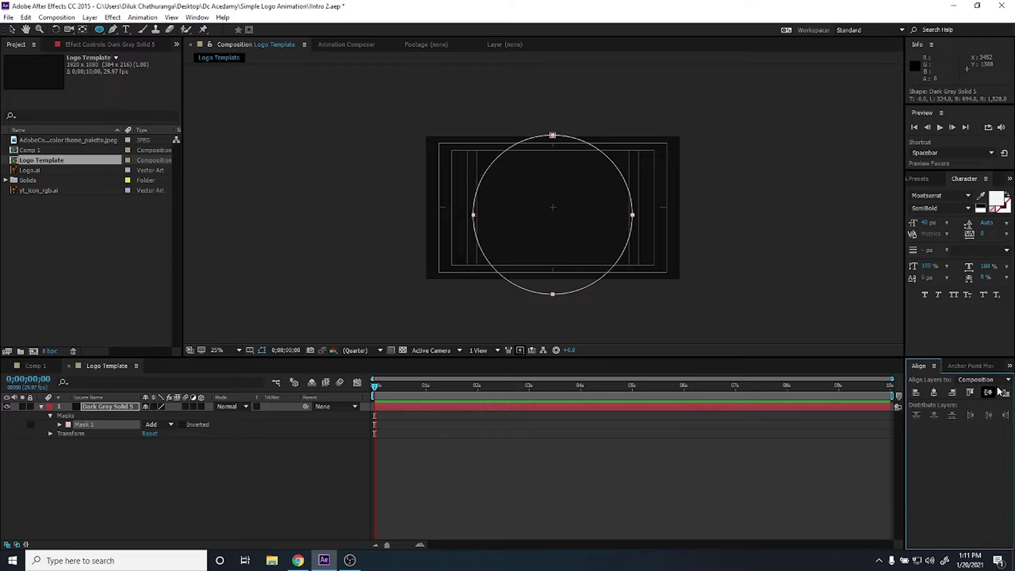
Free-transform Mask 1 to enlarge the circle slightly.
{"action": "left_click", "coordinate": [25, 30]}
{"action": "left_click", "coordinate": [12, 30]}
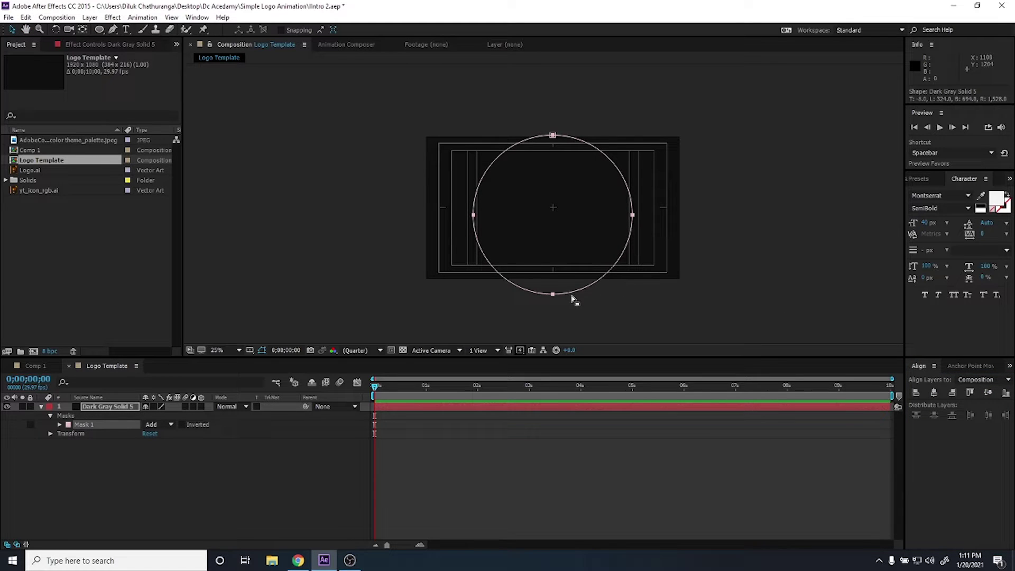
{"action": "left_click", "coordinate": [574, 297]}
{"action": "double_click", "coordinate": [574, 297]}
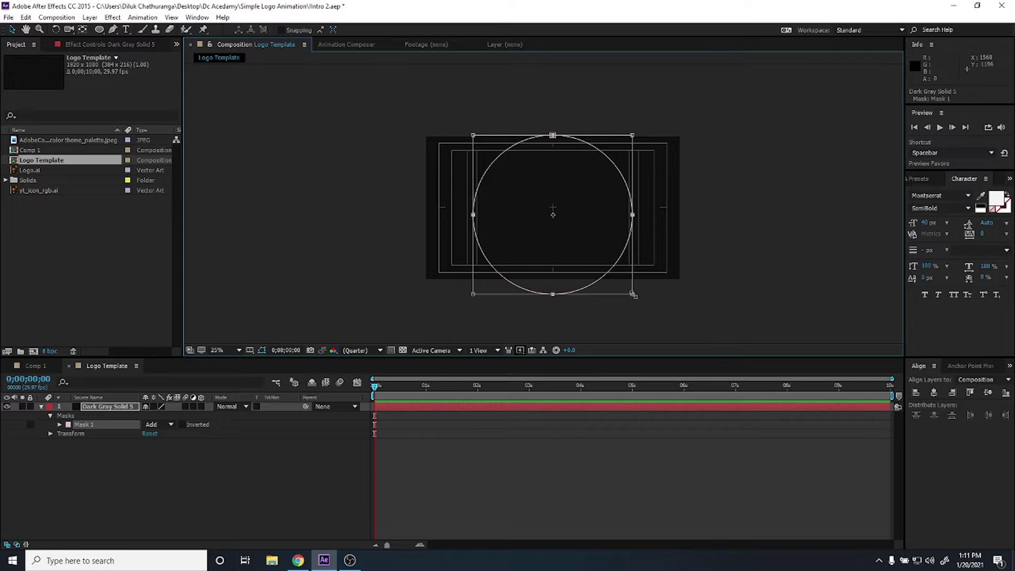
{"action": "mouse_move", "coordinate": [633, 294]}
{"action": "left_mouse_down"}
{"action": "mouse_move", "coordinate": [693, 357]}
{"action": "mouse_move", "coordinate": [651, 296]}
{"action": "mouse_move", "coordinate": [717, 366]}
{"action": "left_mouse_up"}
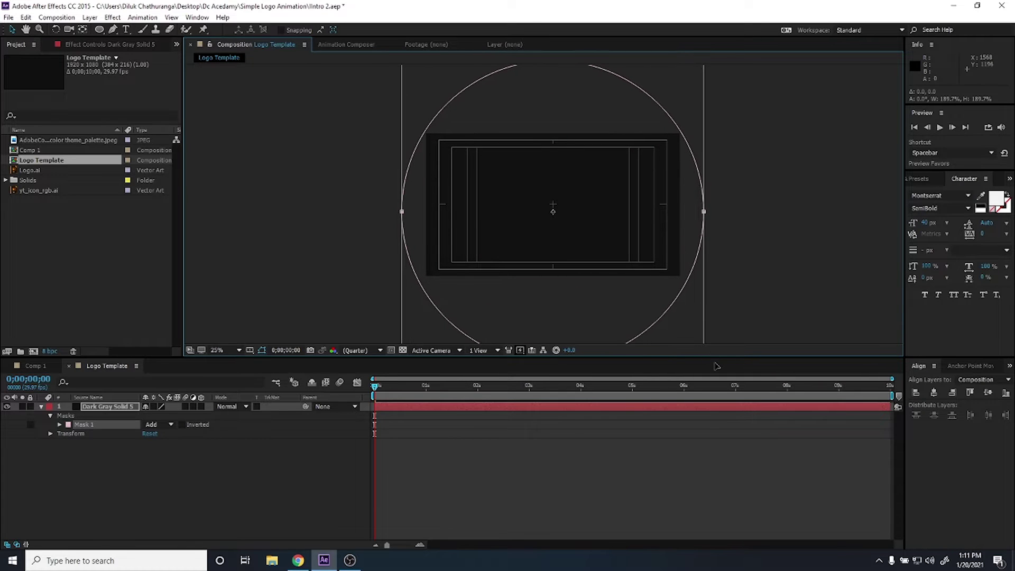
Undo the horizontal centring and delete Mask 1 from Dark Gray Solid 5.
{"action": "left_click", "coordinate": [934, 393]}
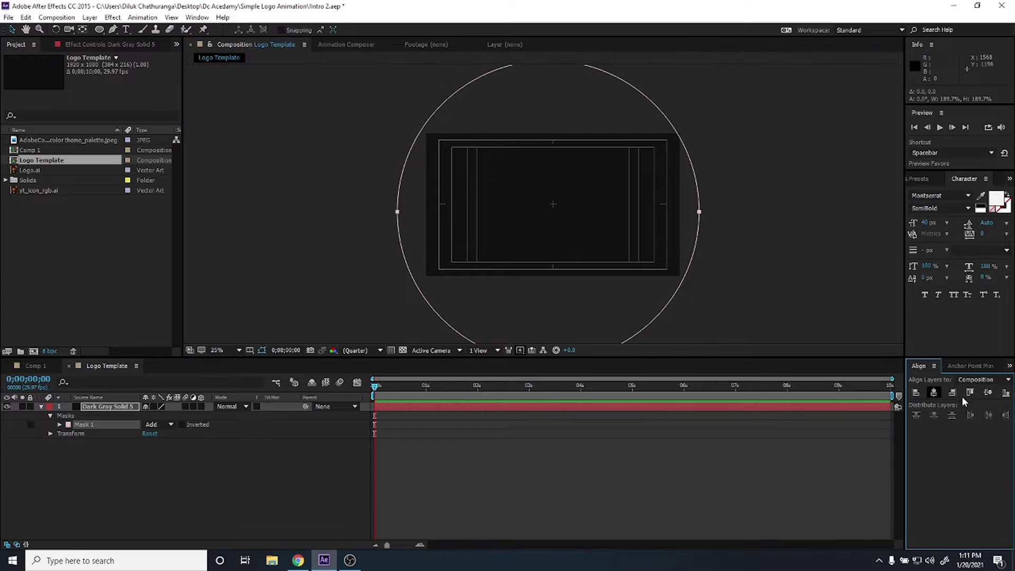
{"action": "left_click", "coordinate": [11, 29]}
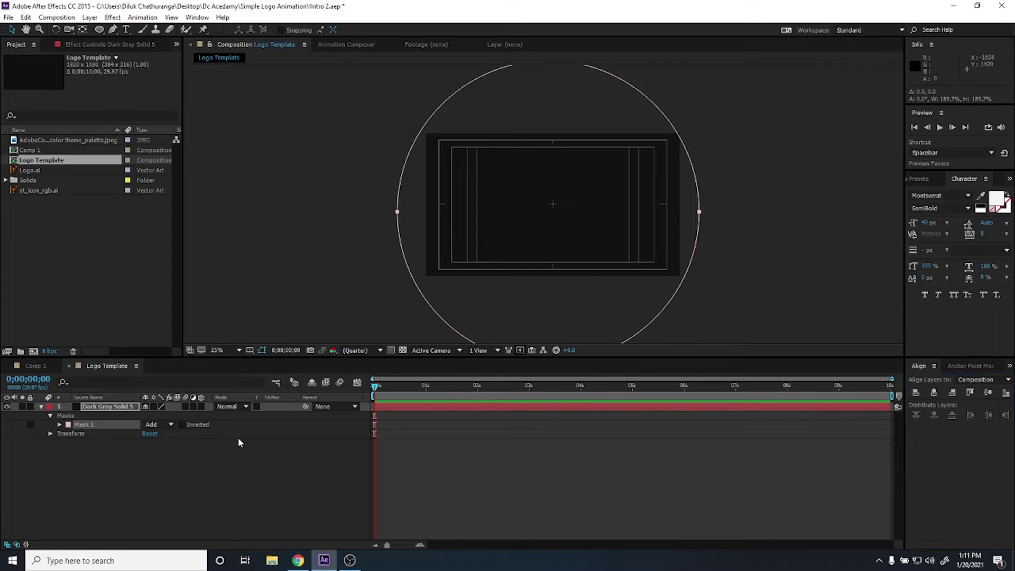
{"action": "key", "text": "ctrl+z"}
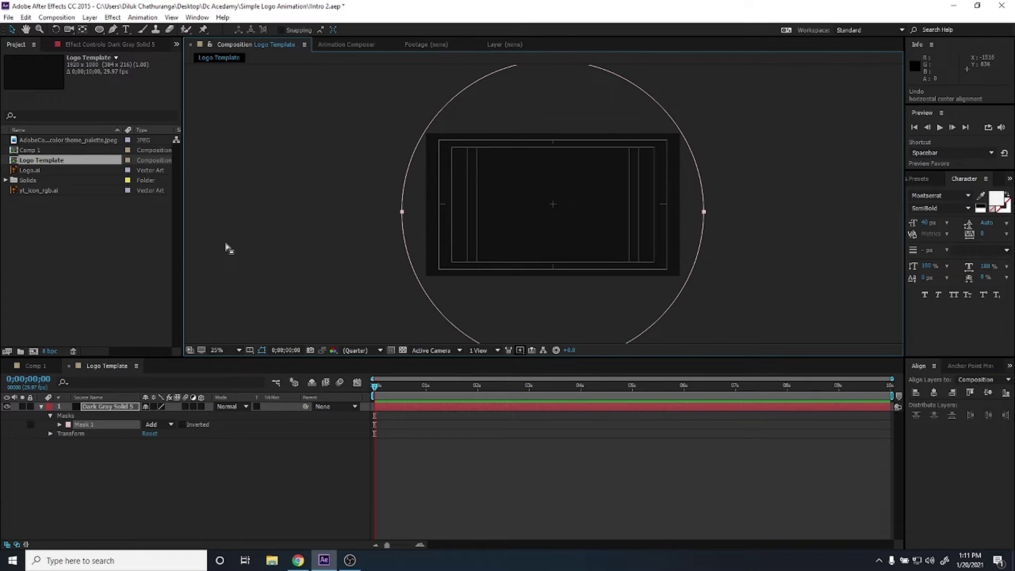
{"action": "left_click", "coordinate": [77, 423]}
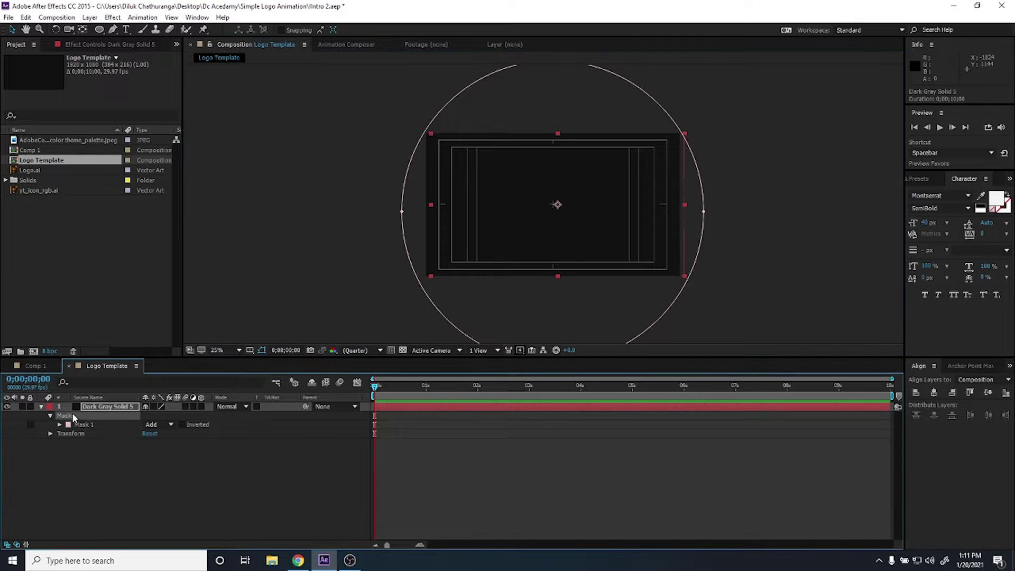
{"action": "key", "text": "Delete"}
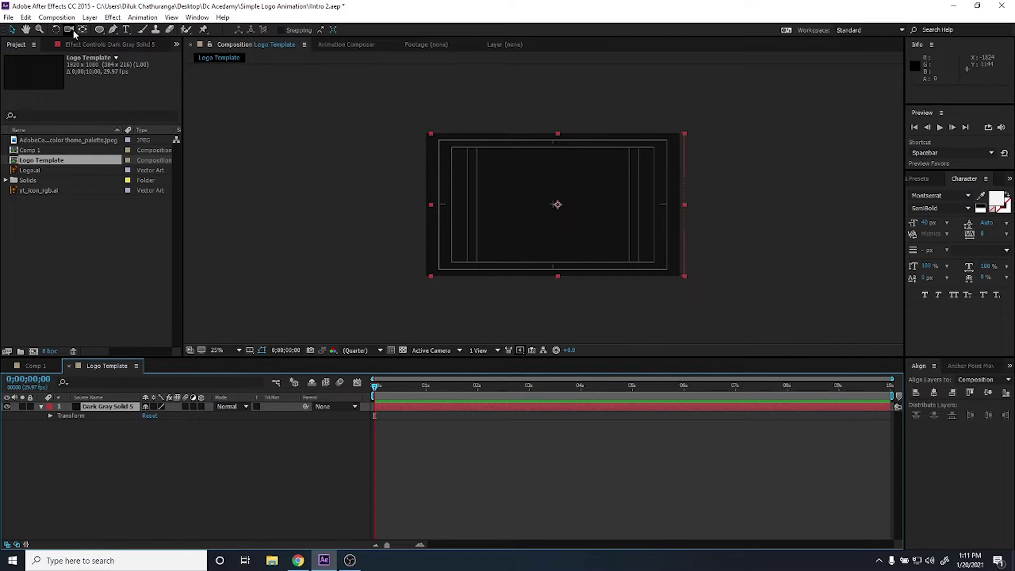
Draw a large circle shape layer from the centre and duplicate it with Ctrl+D.
{"action": "left_click", "coordinate": [98, 30]}
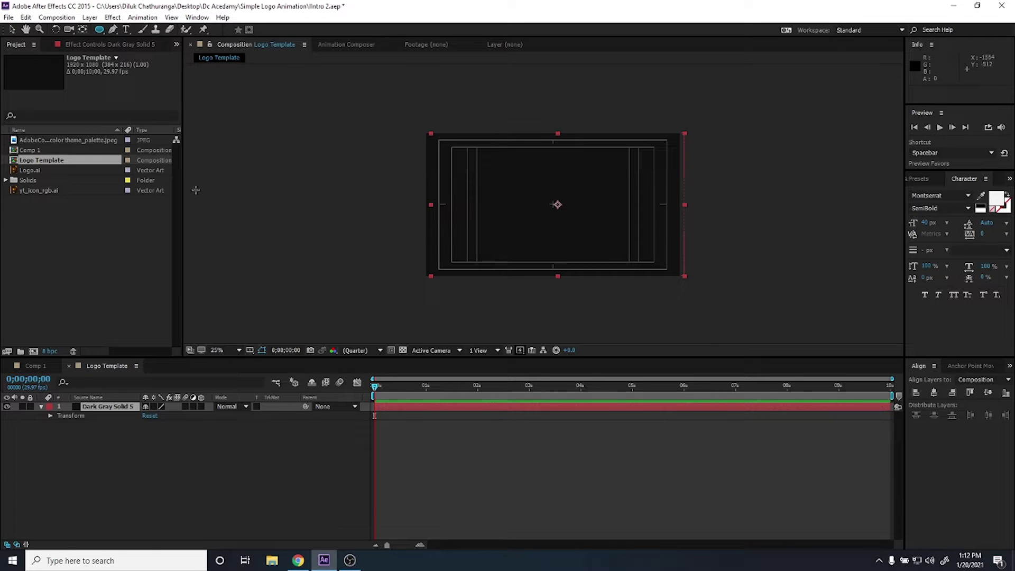
{"action": "left_click", "coordinate": [215, 450]}
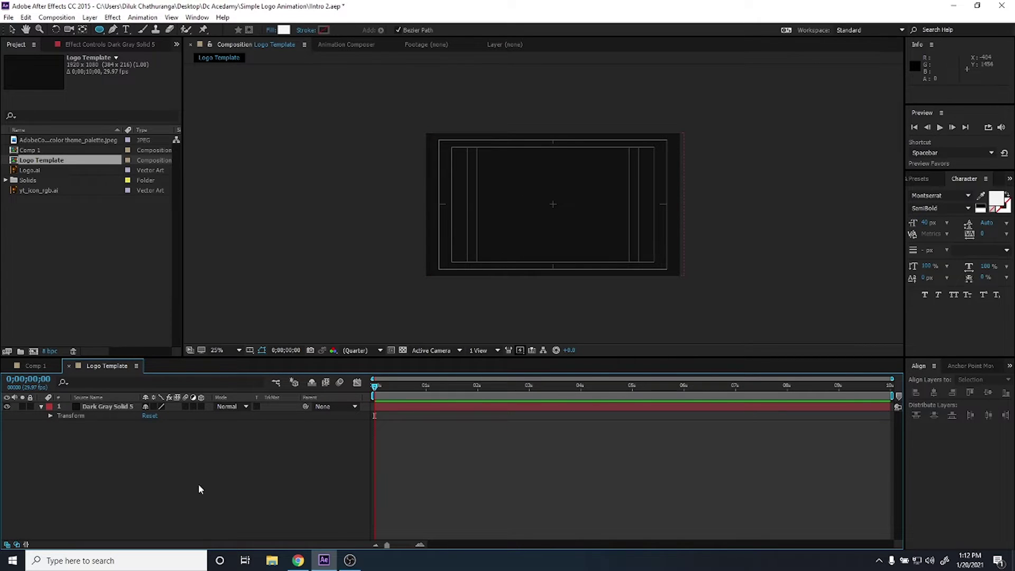
{"action": "left_click_drag", "start_coordinate": [552, 203], "coordinate": [676, 356]}
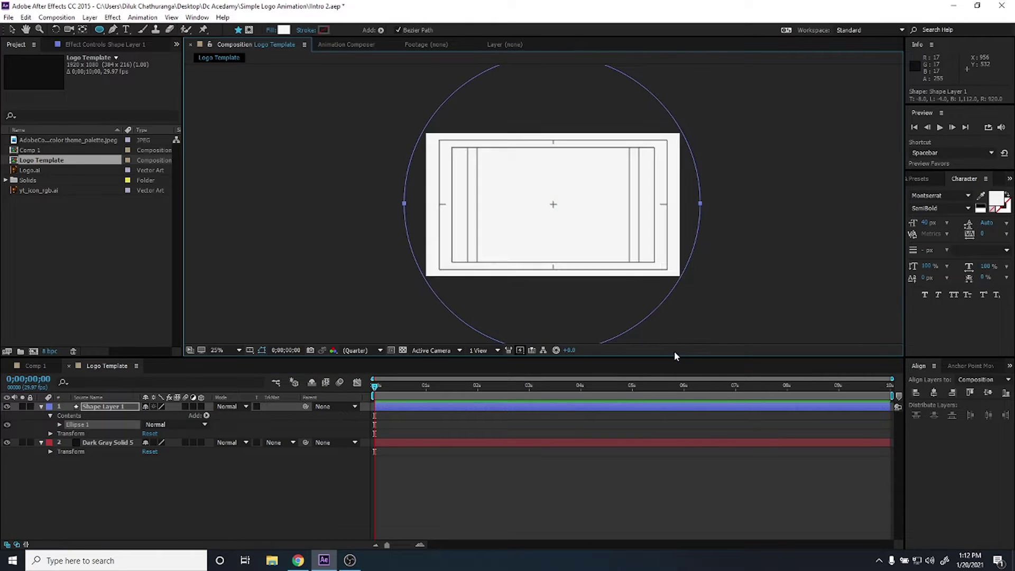
{"action": "left_click", "coordinate": [163, 504]}
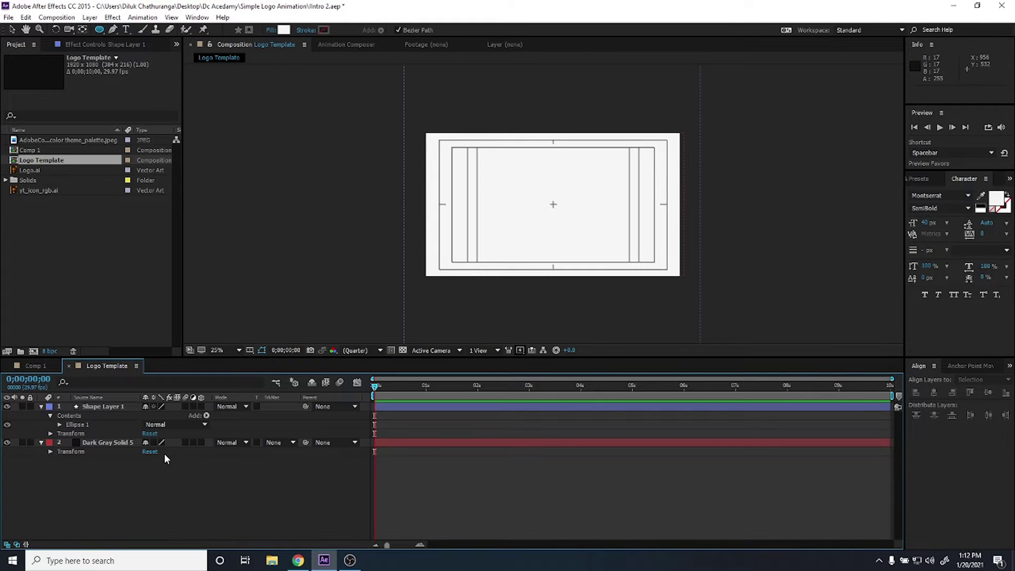
{"action": "left_click", "coordinate": [11, 29]}
{"action": "left_click", "coordinate": [103, 409]}
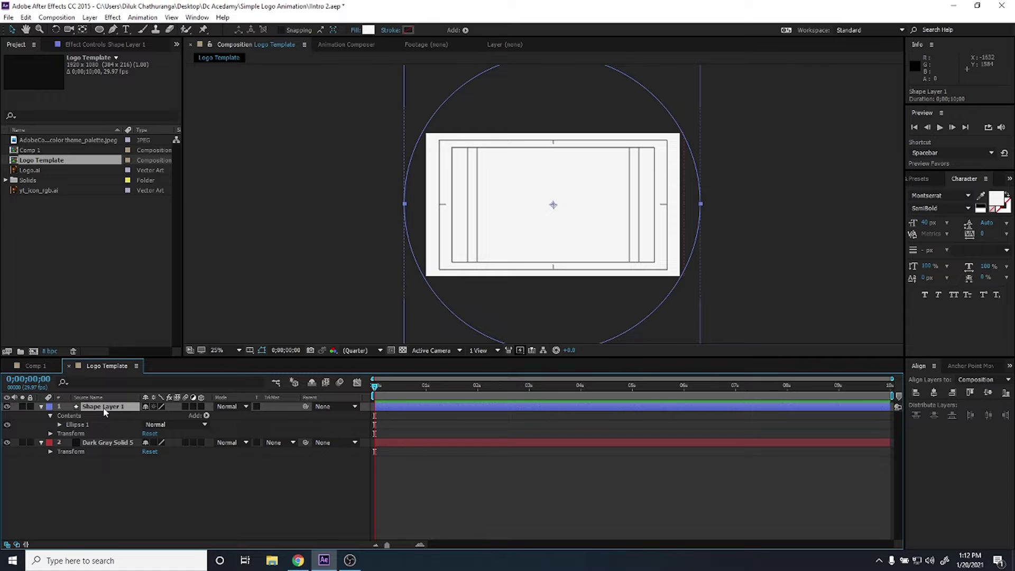
{"action": "key", "text": "ctrl+d"}
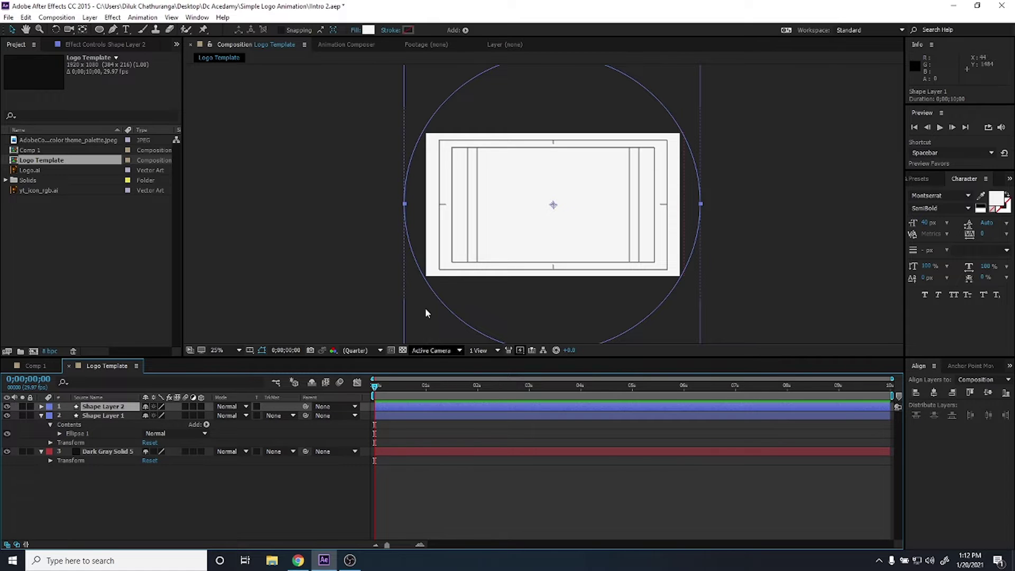
Set the copied circle's fill colour to bright red.
{"action": "left_click", "coordinate": [368, 30]}
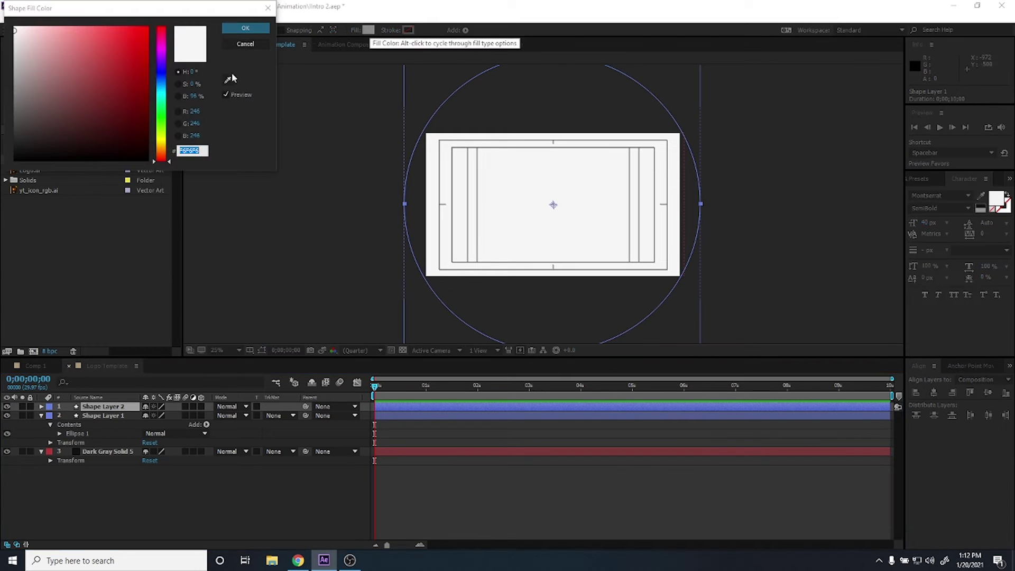
{"action": "left_click_drag", "start_coordinate": [88, 144], "coordinate": [35, 147]}
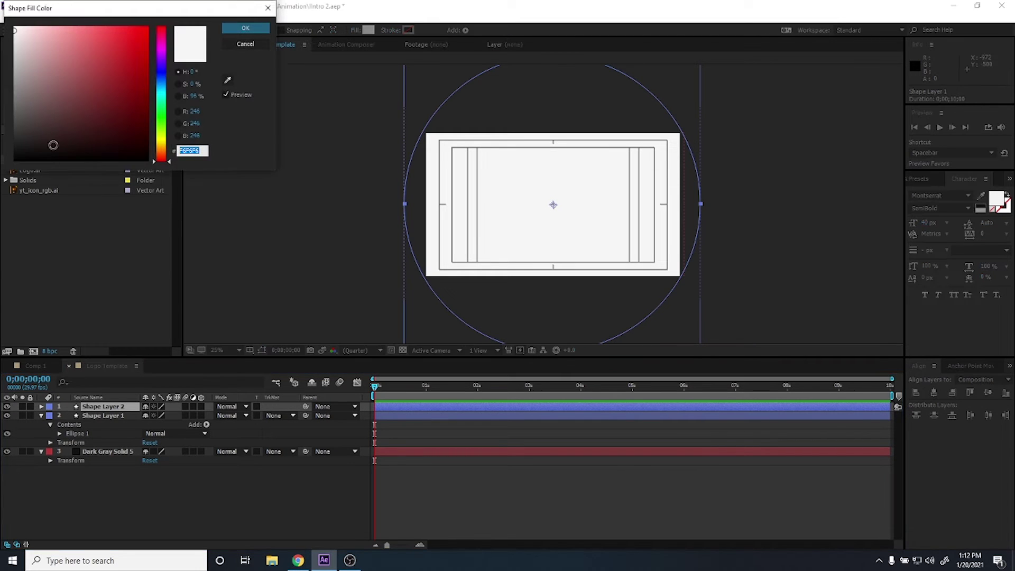
{"action": "left_click", "coordinate": [245, 29]}
{"action": "key", "text": "ctrl+z"}
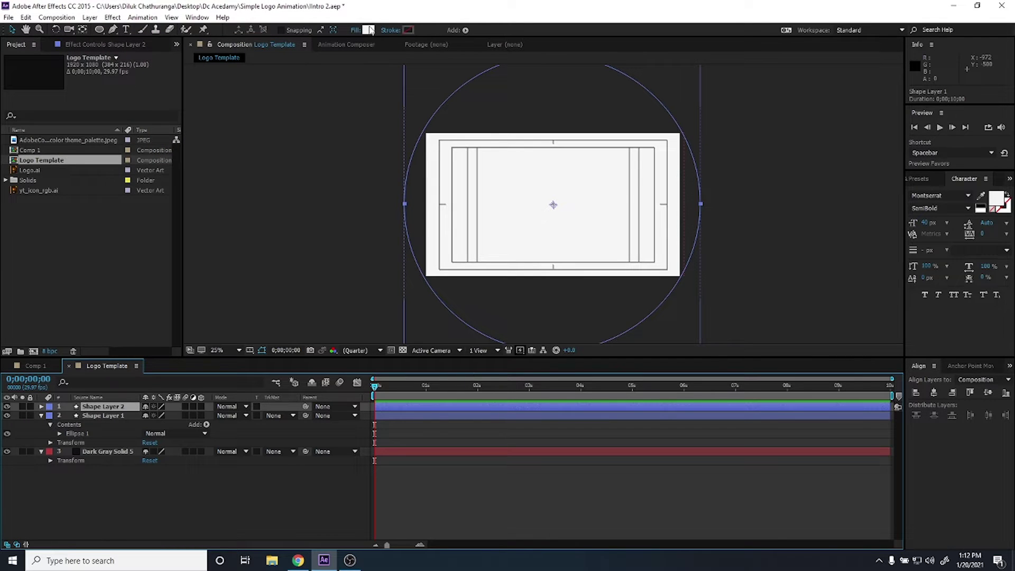
{"action": "left_click", "coordinate": [368, 30]}
{"action": "left_click", "coordinate": [88, 84]}
{"action": "left_click", "coordinate": [99, 53]}
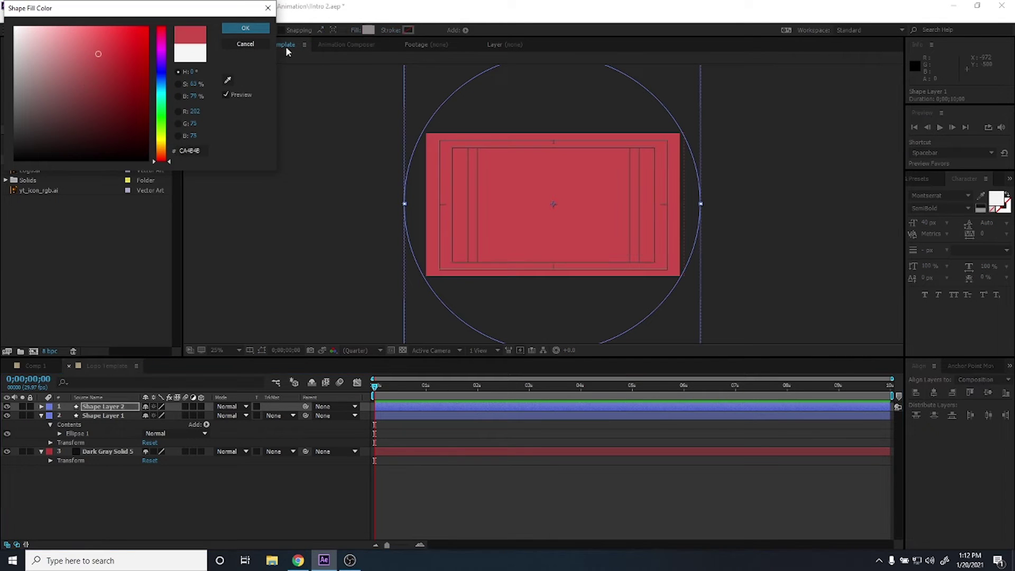
{"action": "left_click", "coordinate": [245, 28]}
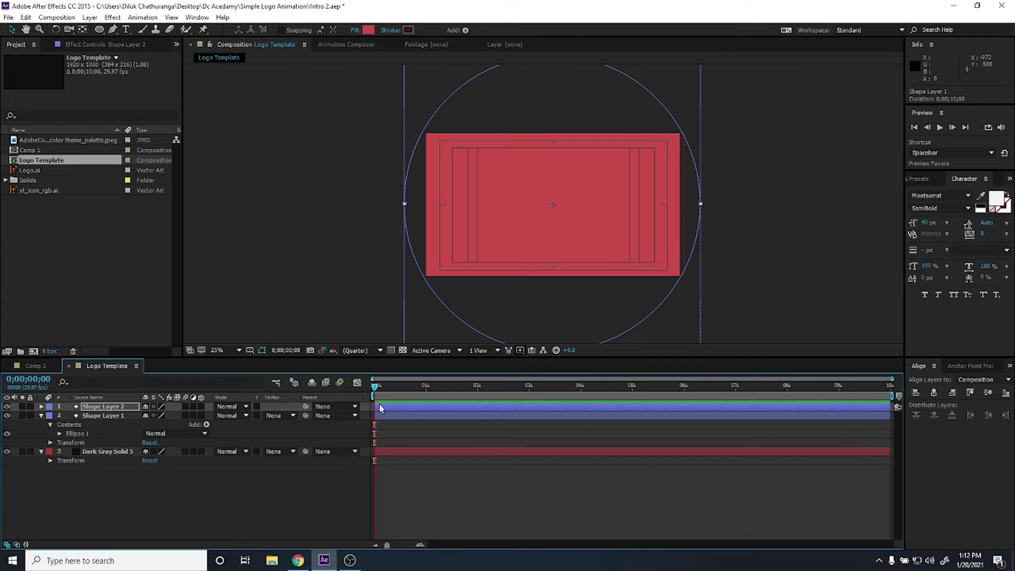
Keyframe the copy's Scale from 0% at frame 0 to 100% at frame 10.
{"action": "key", "text": "s"}
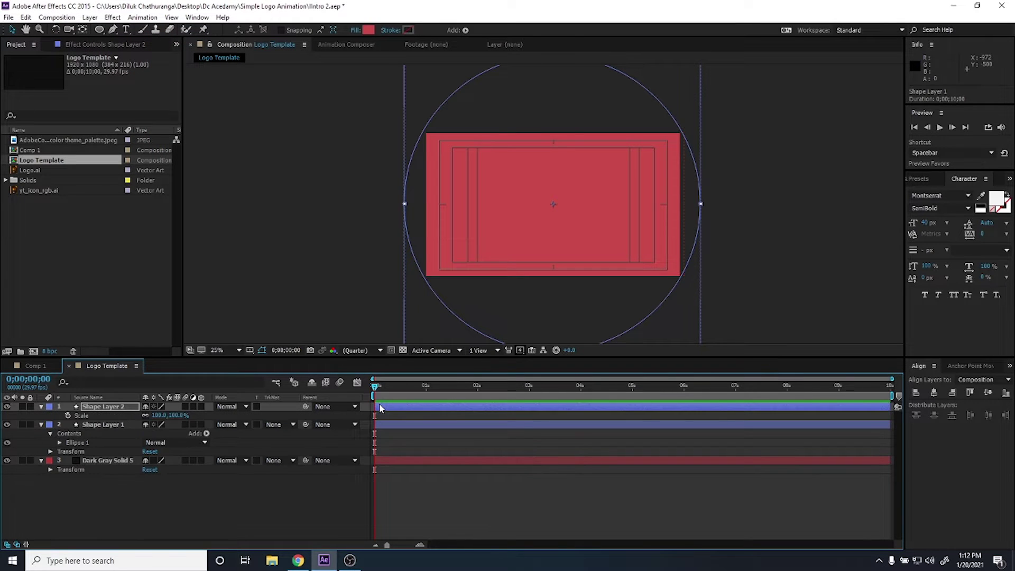
{"action": "left_click", "coordinate": [68, 416]}
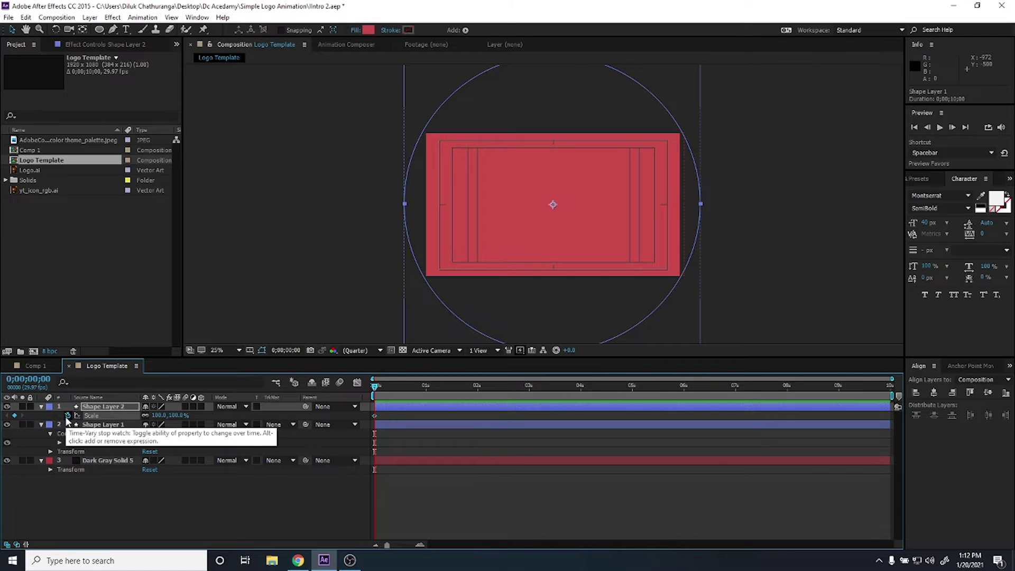
{"action": "key", "text": "shift+Page_Down"}
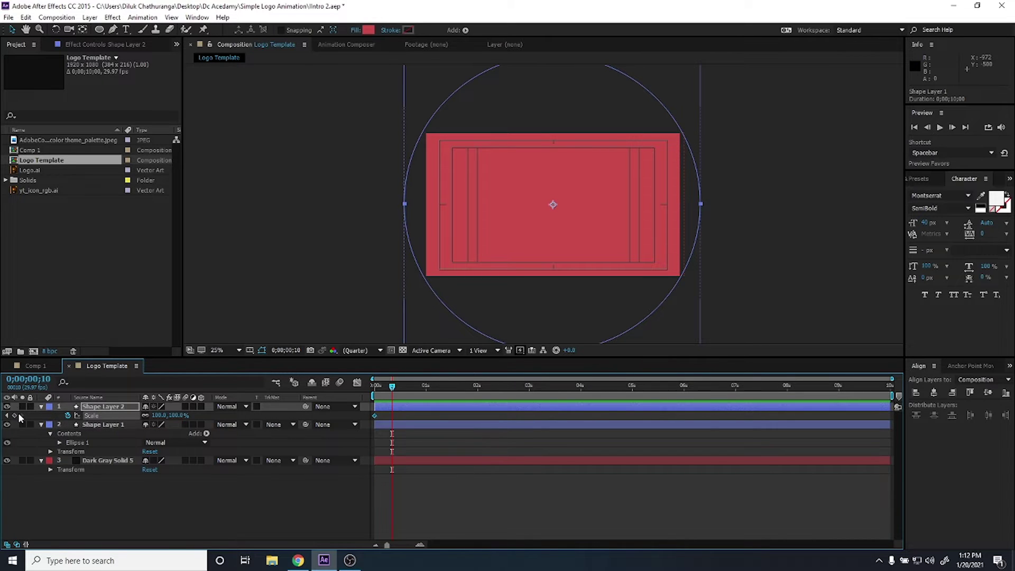
{"action": "left_click", "coordinate": [14, 415]}
{"action": "left_click_drag", "start_coordinate": [391, 388], "coordinate": [372, 390]}
{"action": "left_click", "coordinate": [177, 416]}
{"action": "type", "text": "0"}
{"action": "key", "text": "Return"}
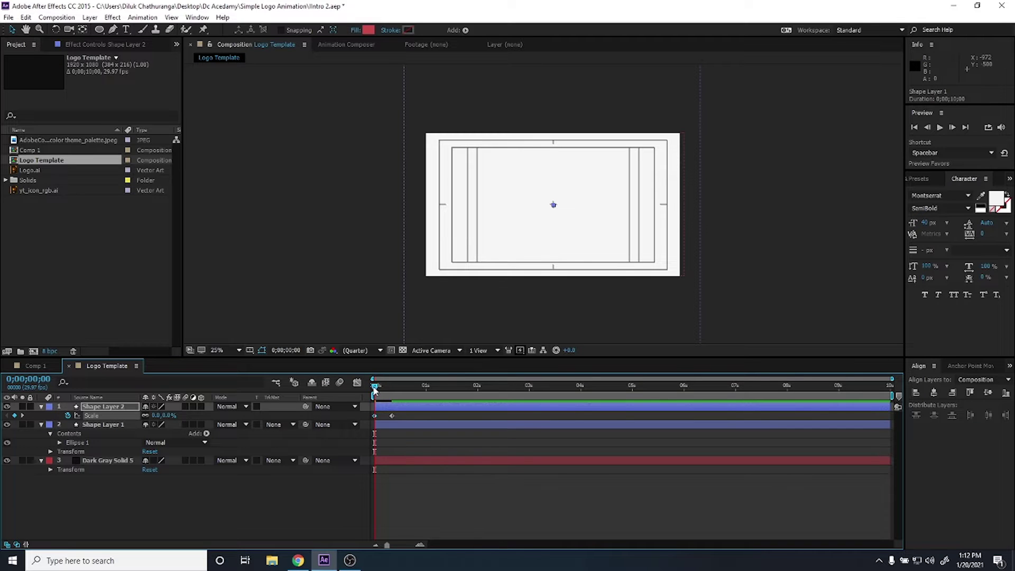
{"action": "mouse_move", "coordinate": [374, 387]}
{"action": "left_mouse_down"}
{"action": "mouse_move", "coordinate": [397, 387]}
{"action": "mouse_move", "coordinate": [363, 420]}
{"action": "left_mouse_up"}
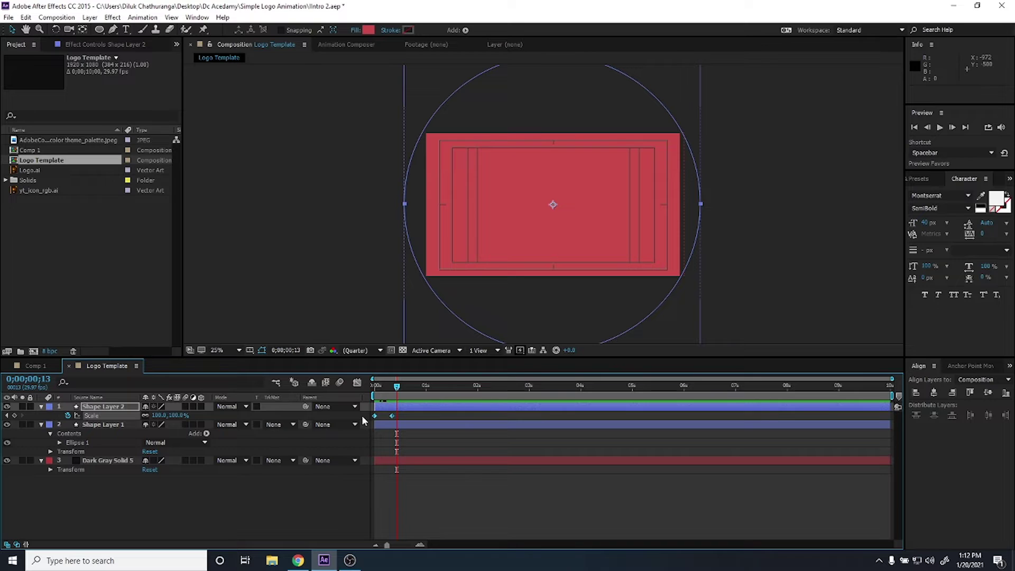
In the Graph Editor, reshape both Scale keyframes' speed into a narrow central spike.
{"action": "left_click", "coordinate": [357, 382]}
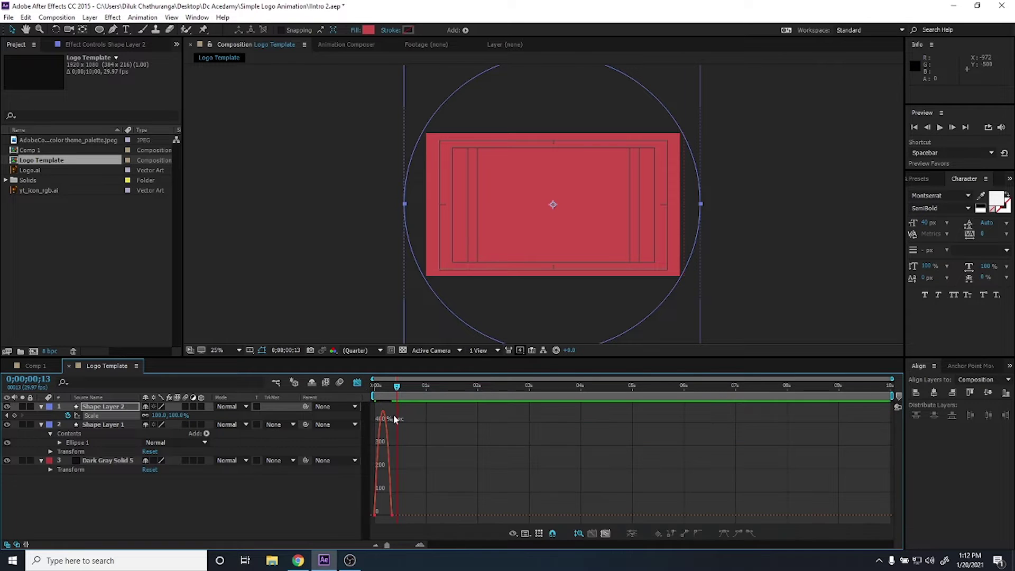
{"action": "left_click_drag", "start_coordinate": [408, 516], "coordinate": [371, 477]}
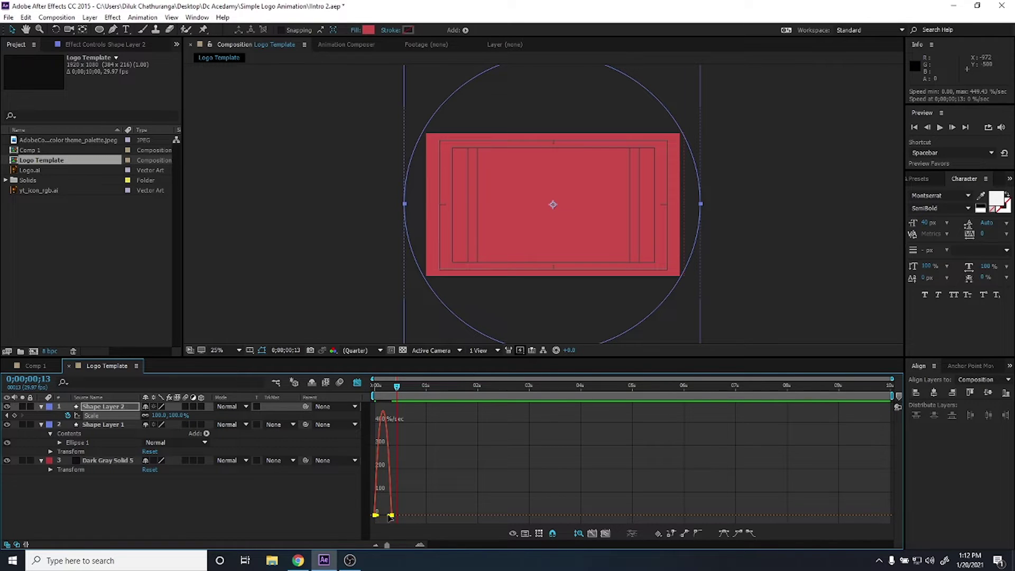
{"action": "left_click_drag", "start_coordinate": [407, 521], "coordinate": [370, 465]}
{"action": "left_click_drag", "start_coordinate": [391, 515], "coordinate": [379, 516]}
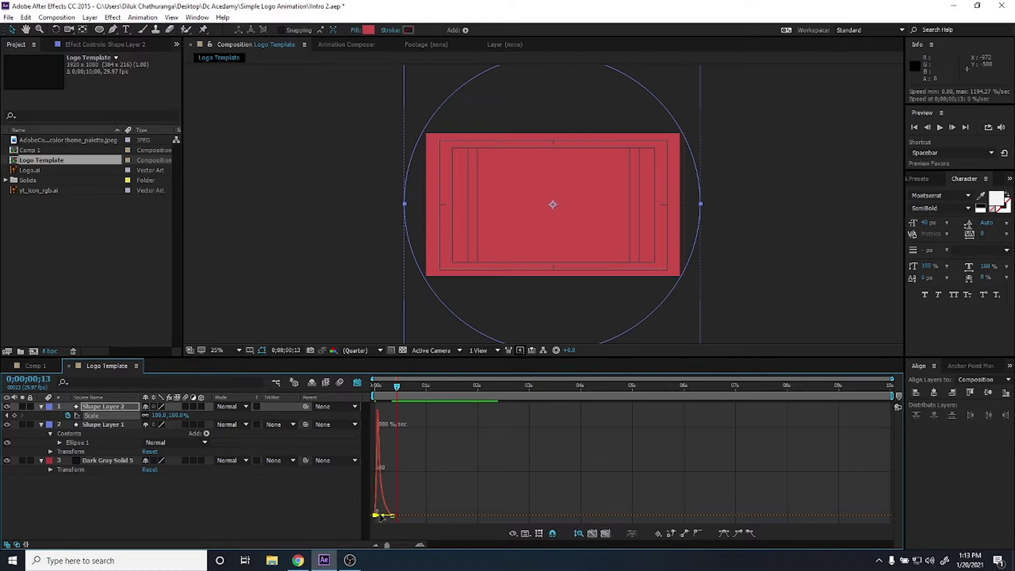
{"action": "left_click_drag", "start_coordinate": [382, 516], "coordinate": [374, 519]}
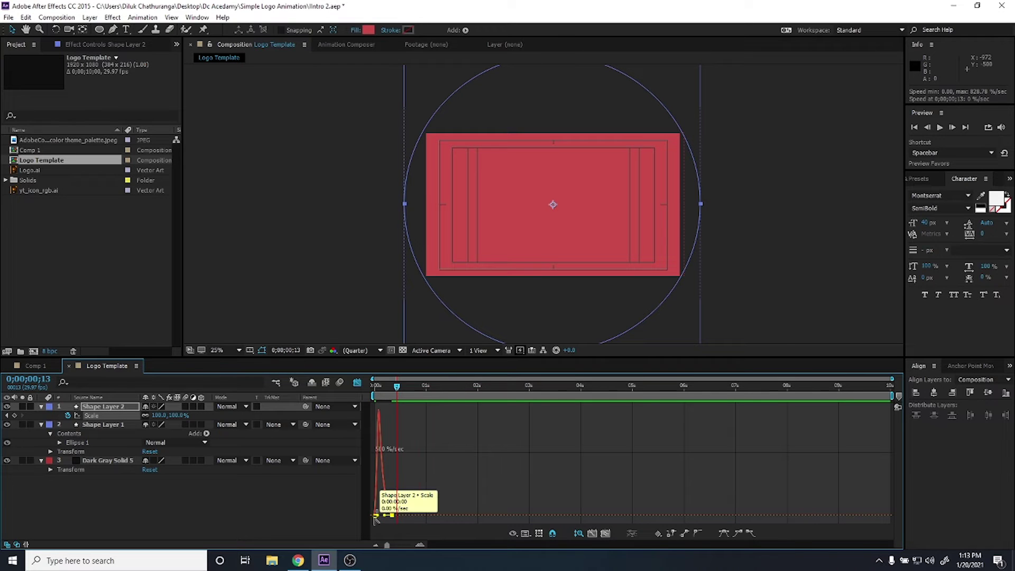
{"action": "key", "text": "equal"}
{"action": "key", "text": "equal"}
{"action": "key", "text": "equal"}
{"action": "left_click_drag", "start_coordinate": [446, 517], "coordinate": [461, 518]}
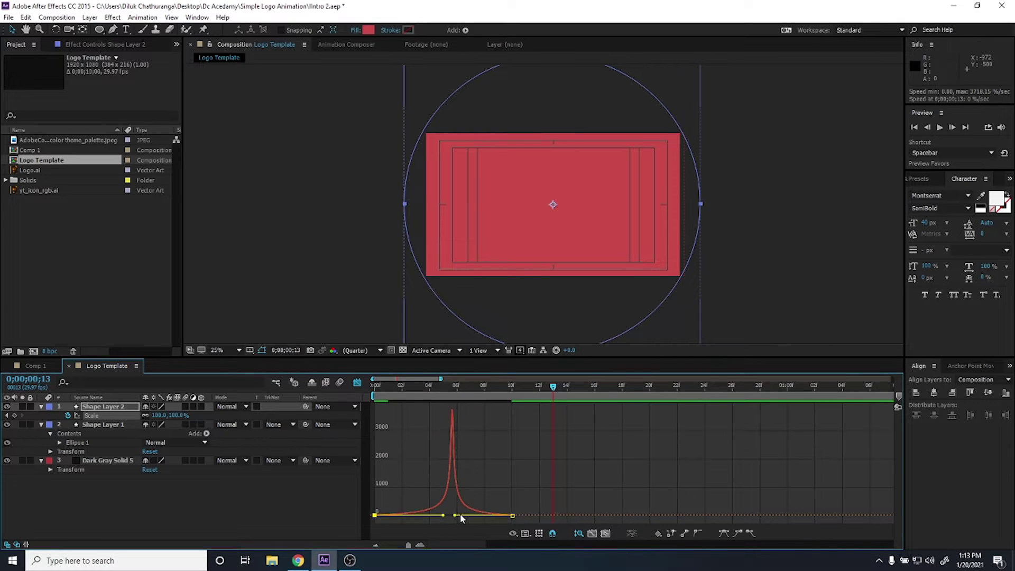
{"action": "key", "text": "minus"}
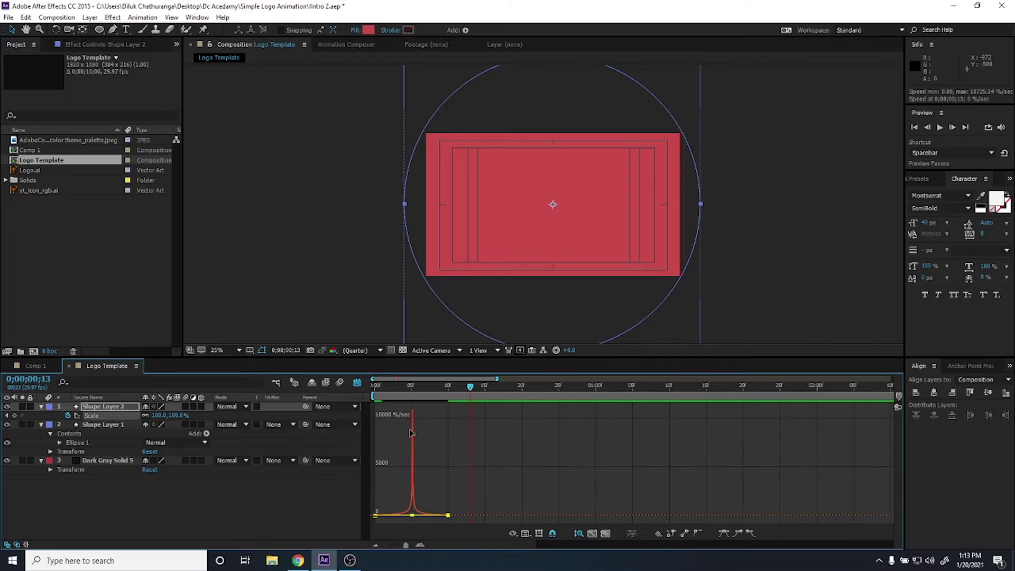
Preview the eased scale animation from the first frame and return to the layer timeline.
{"action": "left_click", "coordinate": [380, 387]}
{"action": "left_click_drag", "start_coordinate": [380, 390], "coordinate": [372, 389]}
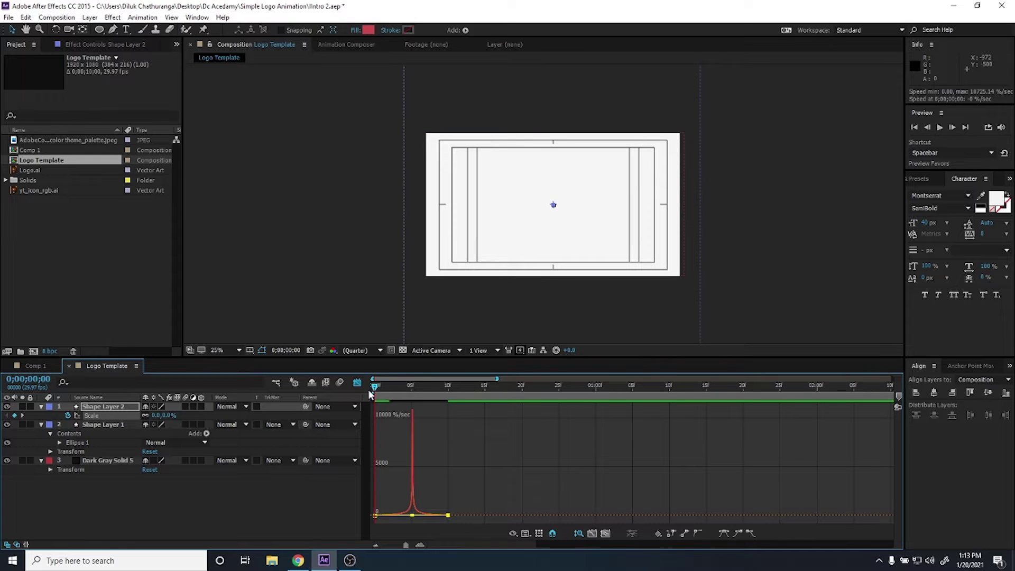
{"action": "key", "text": "space"}
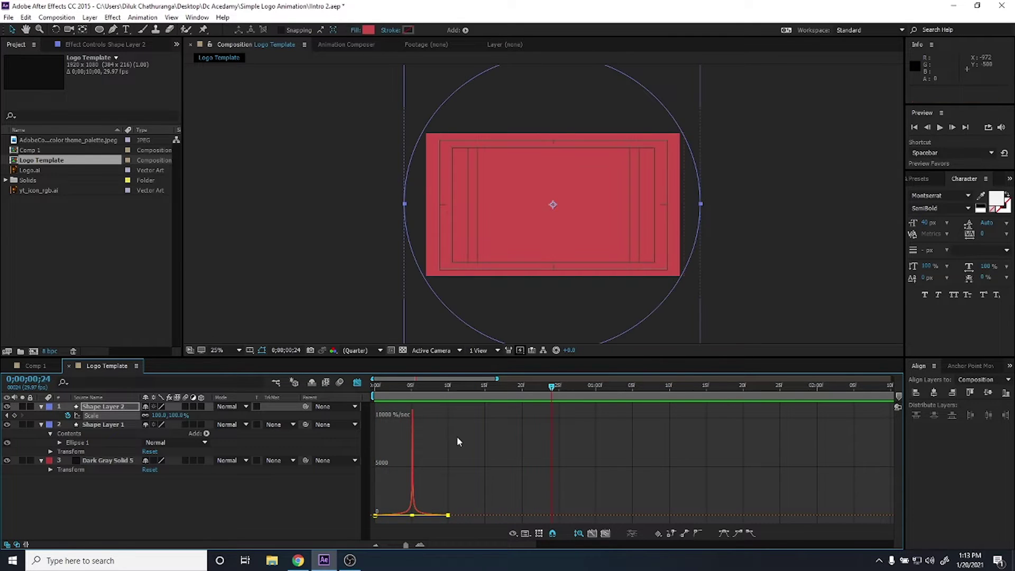
{"action": "left_click", "coordinate": [357, 383]}
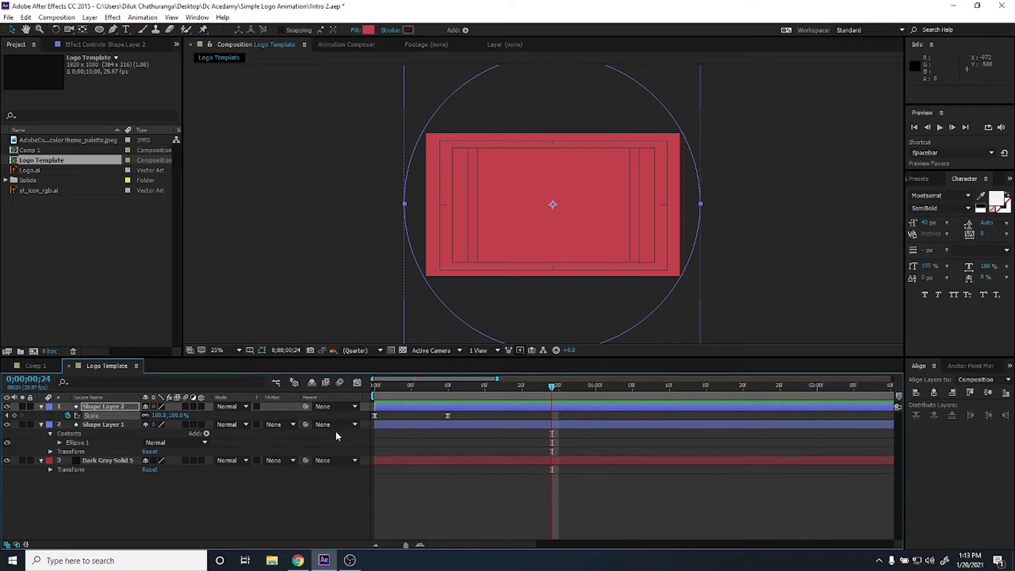
Set Shape Layer 1's track matte to Alpha Inverted Matte 'Shape Layer 2' and preview.
{"action": "left_click", "coordinate": [277, 424]}
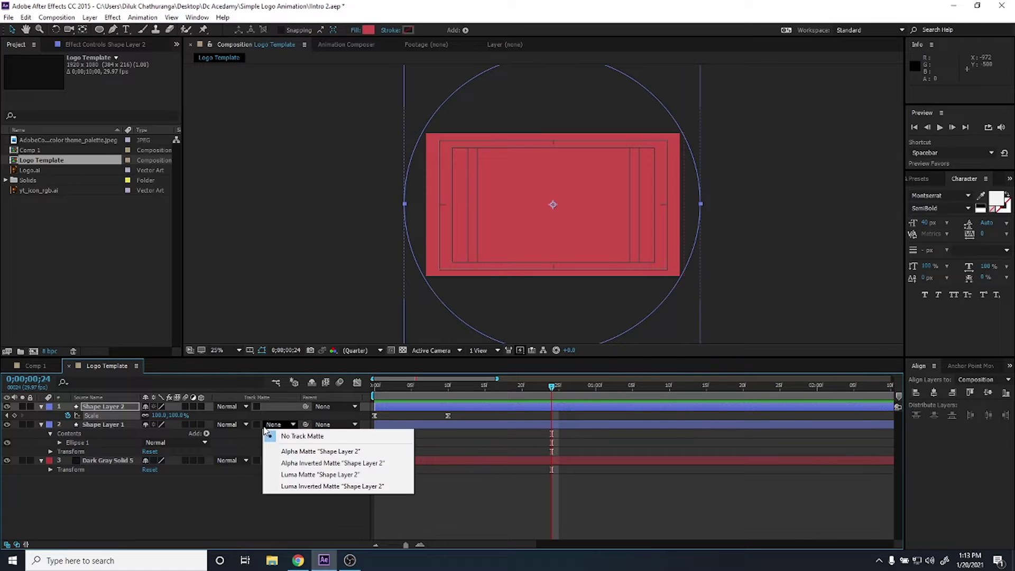
{"action": "left_click", "coordinate": [345, 463]}
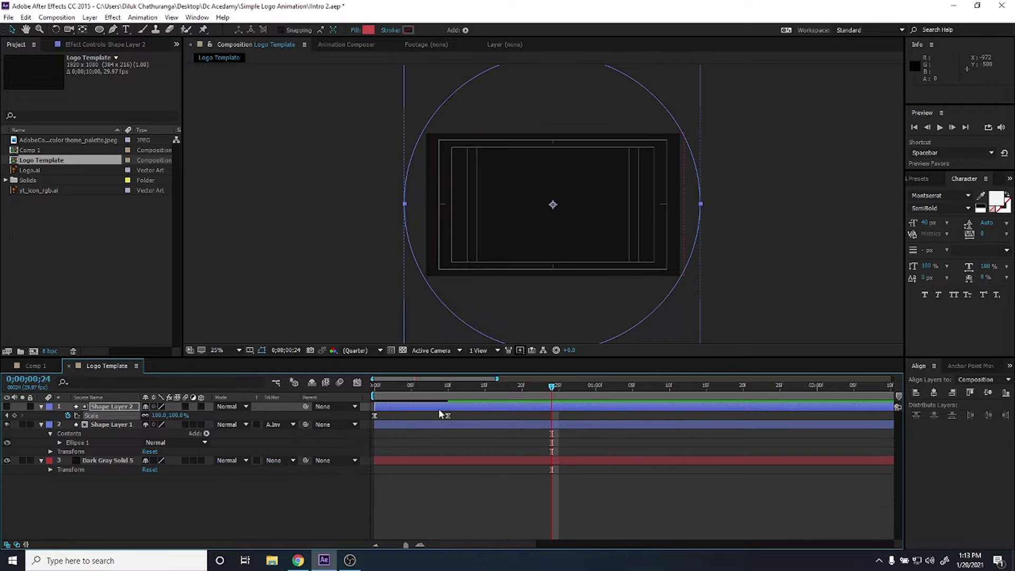
{"action": "left_click_drag", "start_coordinate": [421, 384], "coordinate": [373, 386]}
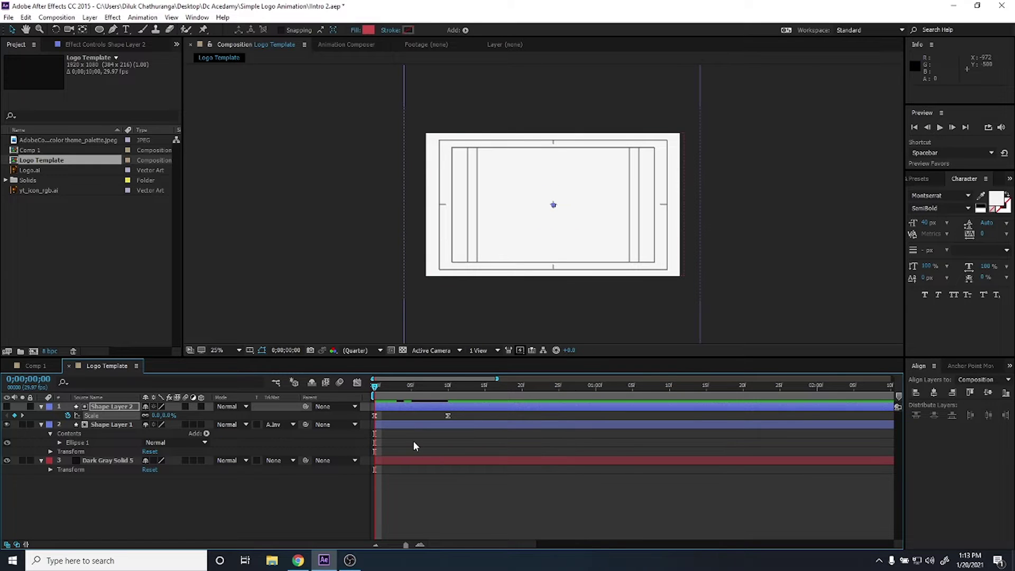
{"action": "key", "text": "space"}
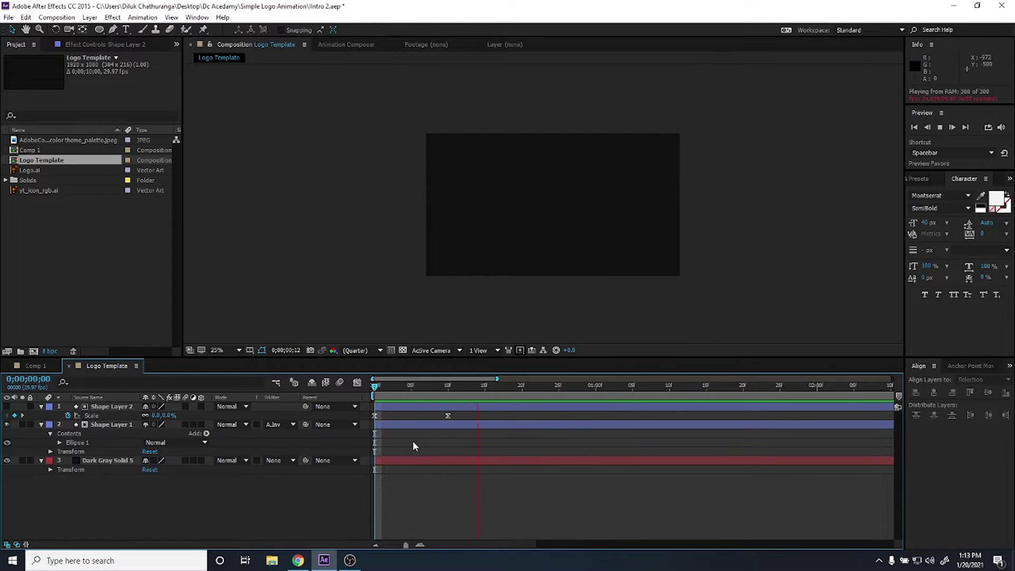
Scrub the reveal through frames 4, 10 and 11 to check the animation.
{"action": "left_click_drag", "start_coordinate": [385, 385], "coordinate": [448, 400]}
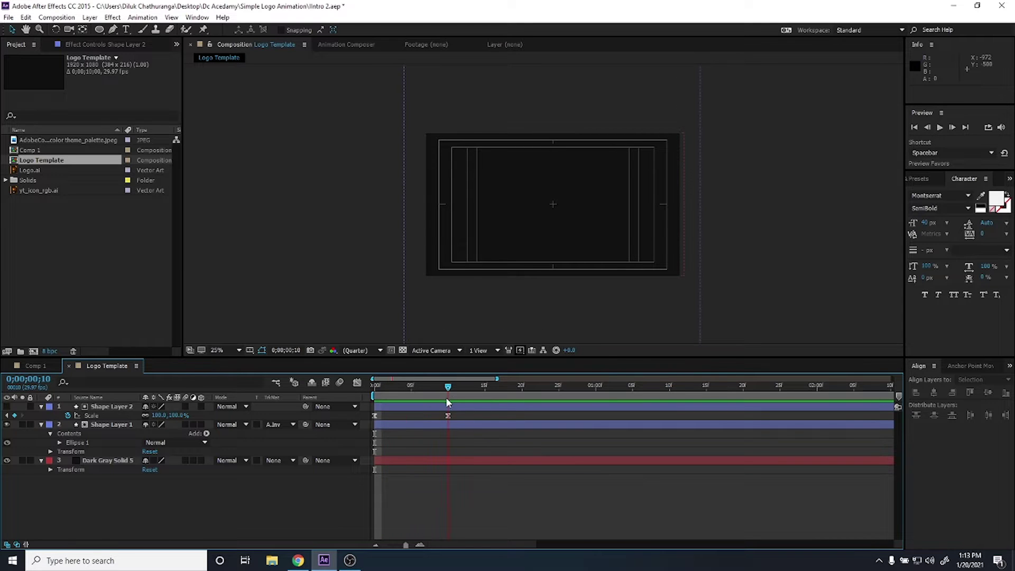
{"action": "left_click", "coordinate": [409, 460]}
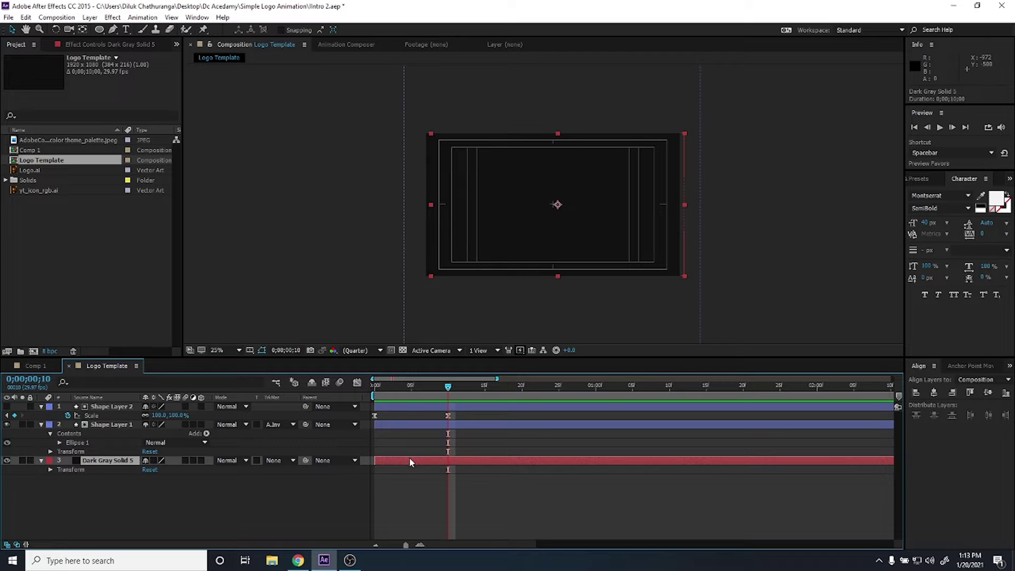
{"action": "left_click", "coordinate": [389, 386]}
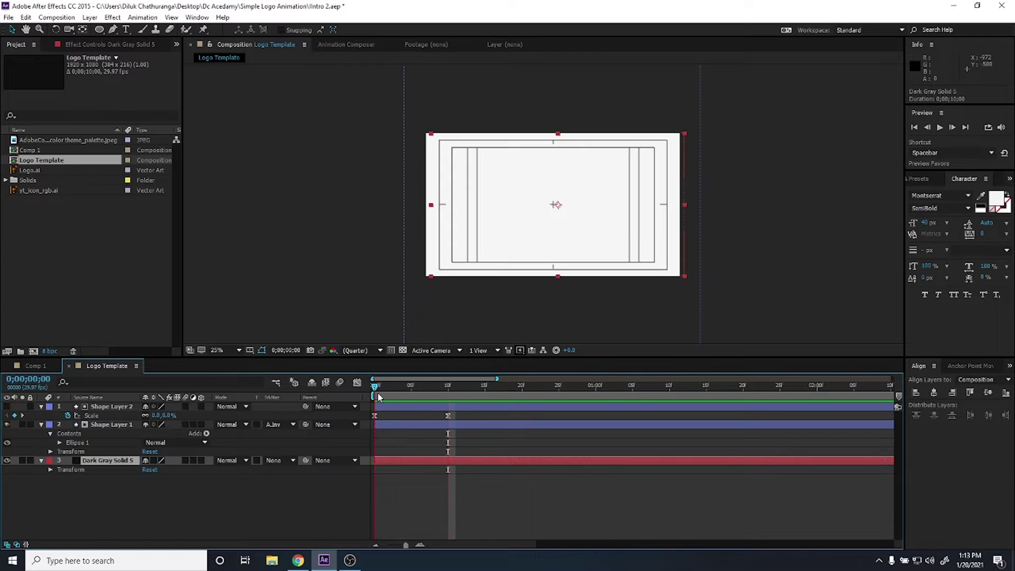
{"action": "key", "text": "k"}
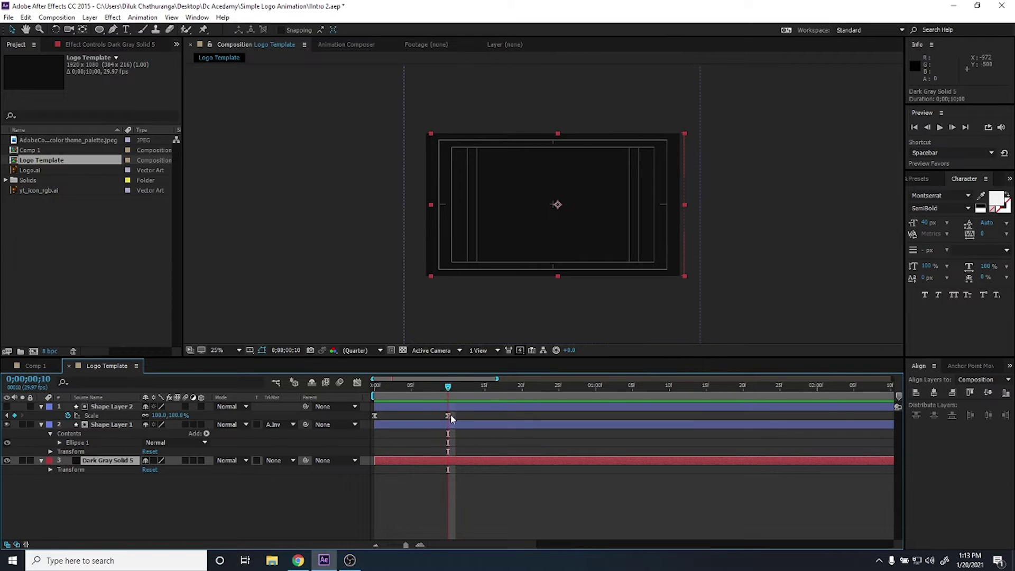
{"action": "key", "text": "Page_Down"}
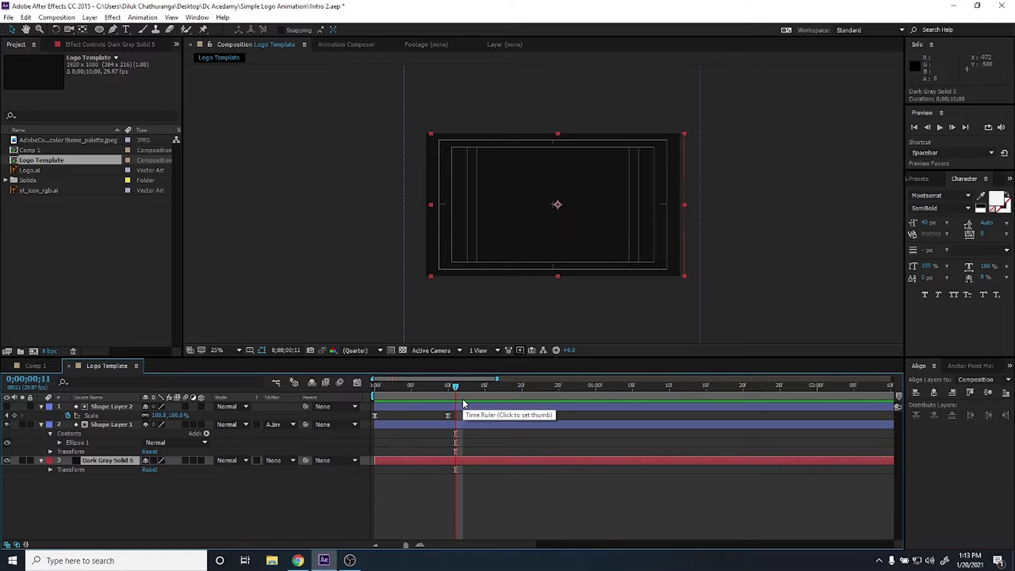
Trim Shape Layers 1 and 2 to end at frame 11 with Alt+], then collapse both.
{"action": "left_click", "coordinate": [432, 425]}
{"action": "left_click", "coordinate": [434, 408], "text": "shift"}
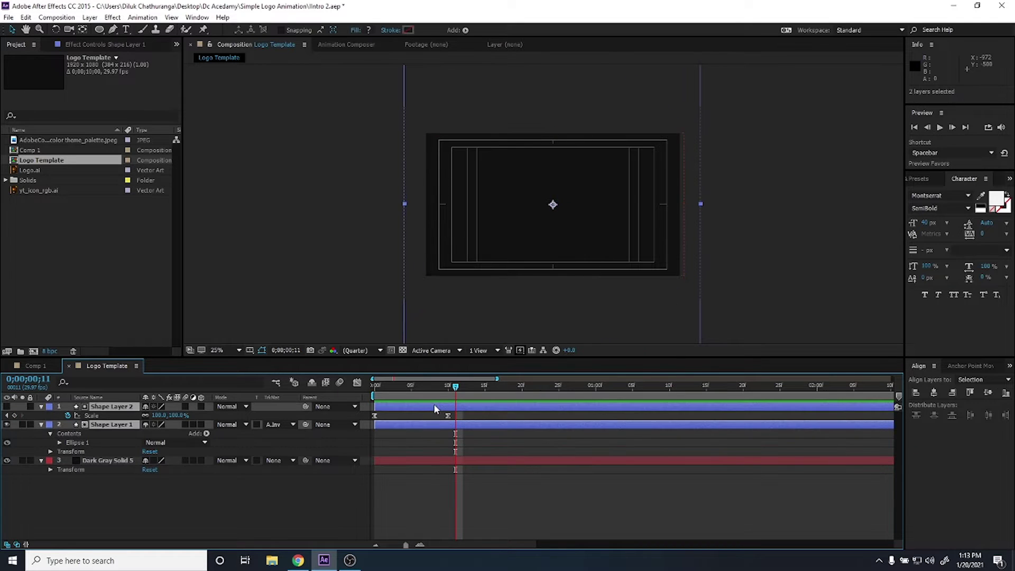
{"action": "key", "text": "alt+bracketright"}
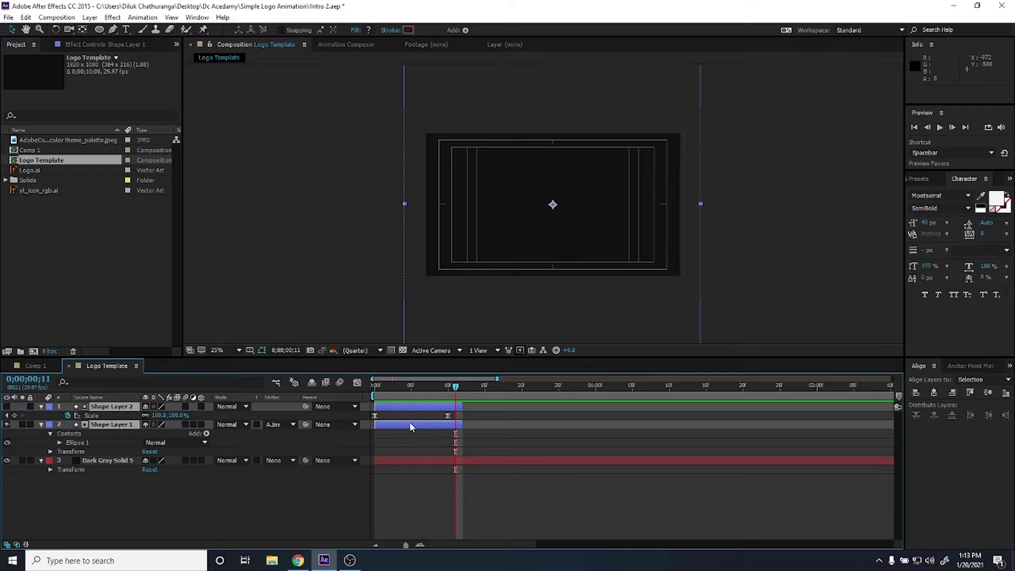
{"action": "left_click", "coordinate": [391, 443]}
{"action": "left_click", "coordinate": [42, 407]}
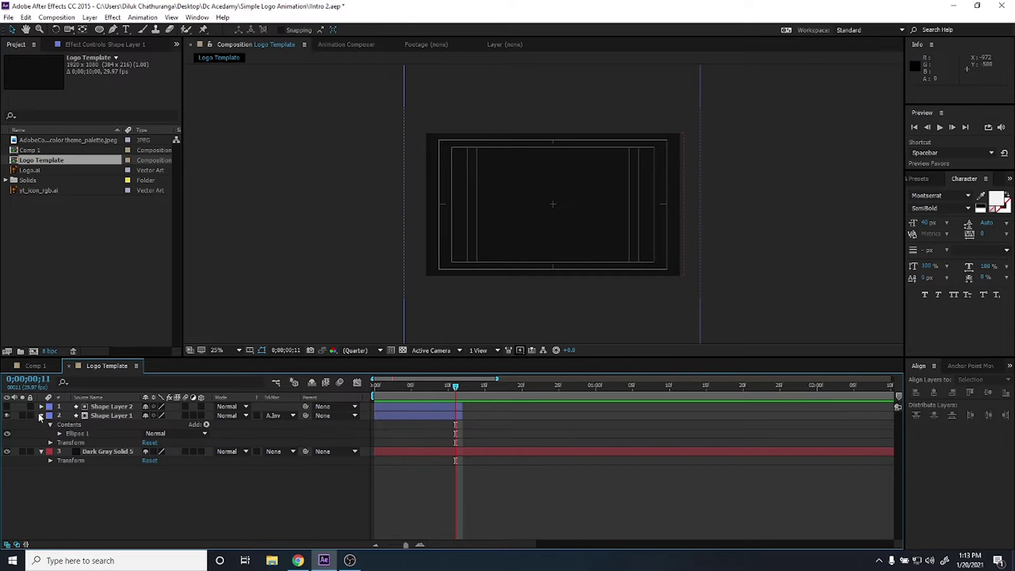
{"action": "left_click", "coordinate": [42, 416]}
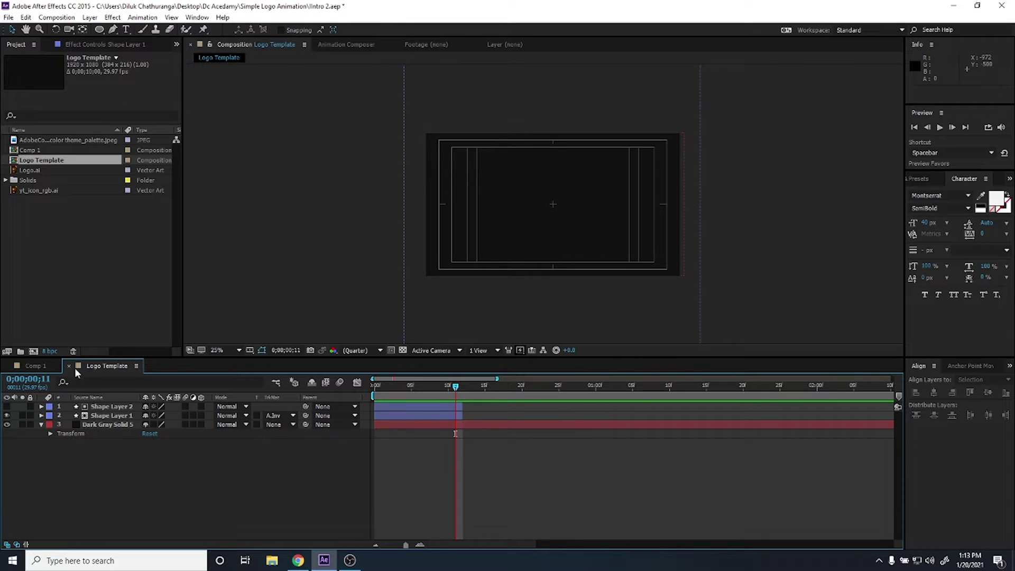
Import Logo.ai into the project and delete the duplicate Logo.ai item.
{"action": "double_click", "coordinate": [88, 280]}
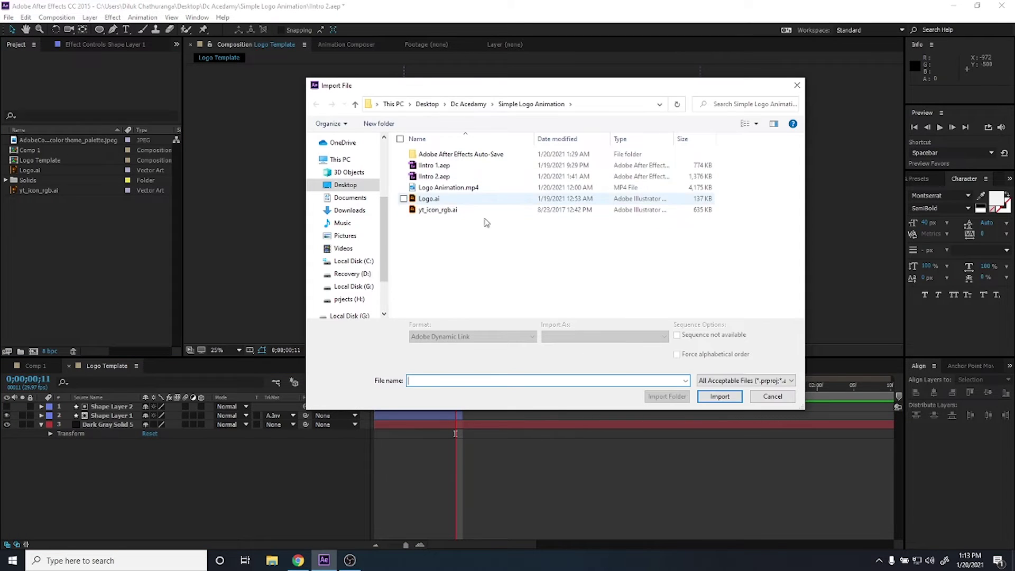
{"action": "left_click", "coordinate": [438, 199]}
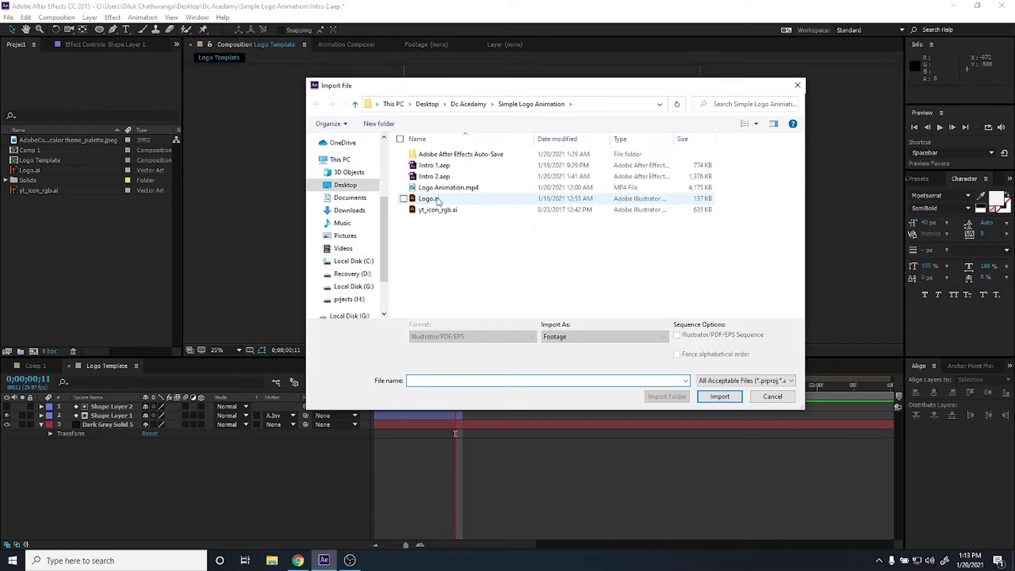
{"action": "left_click", "coordinate": [773, 124]}
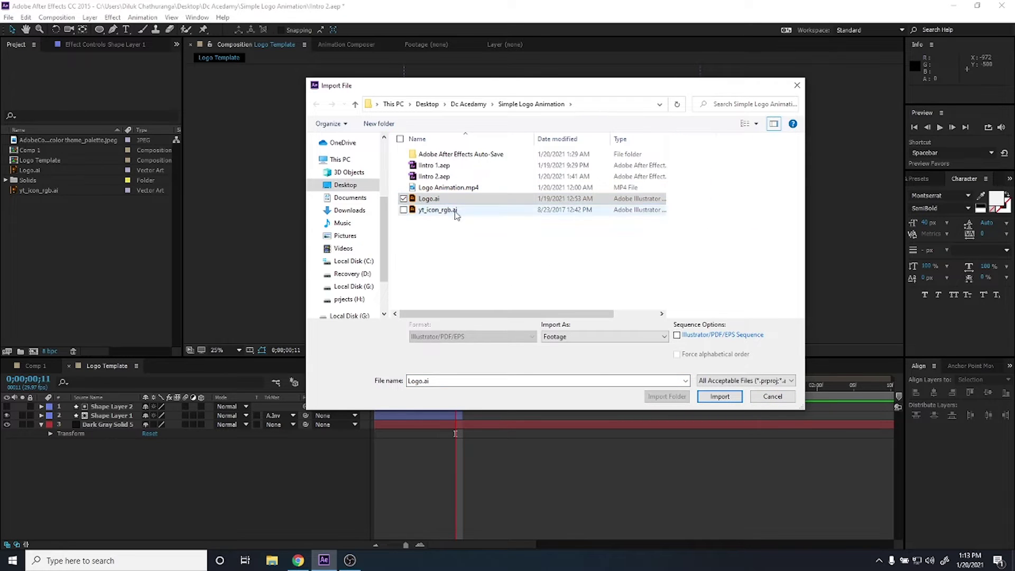
{"action": "left_click", "coordinate": [719, 397]}
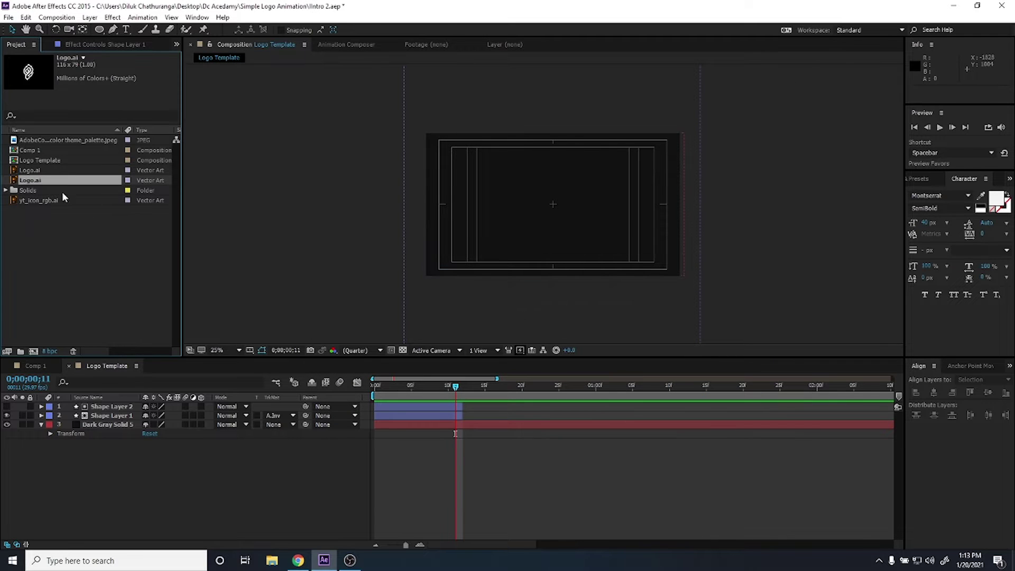
{"action": "left_click", "coordinate": [45, 171]}
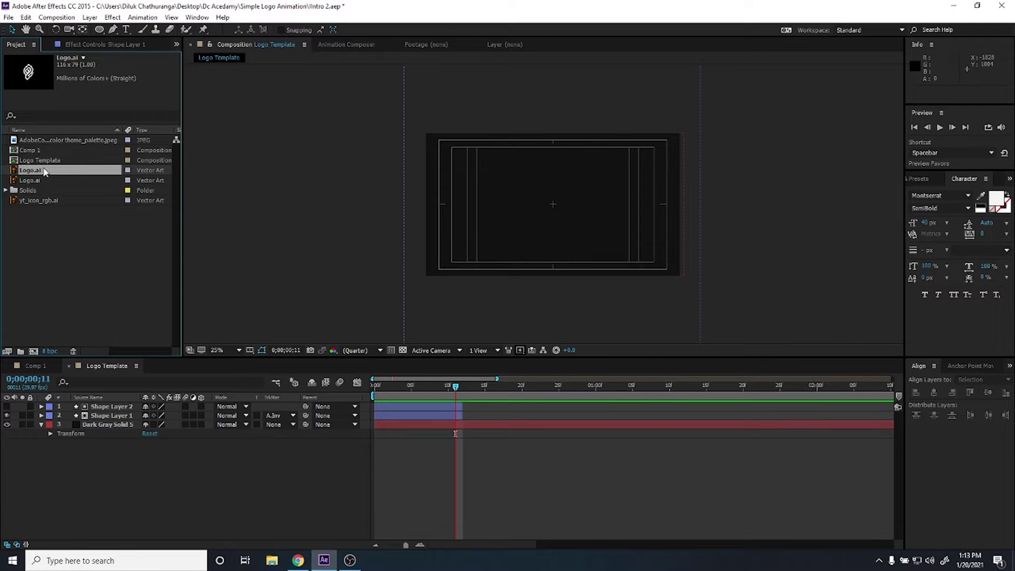
{"action": "key", "text": "Delete"}
{"action": "left_click", "coordinate": [41, 169]}
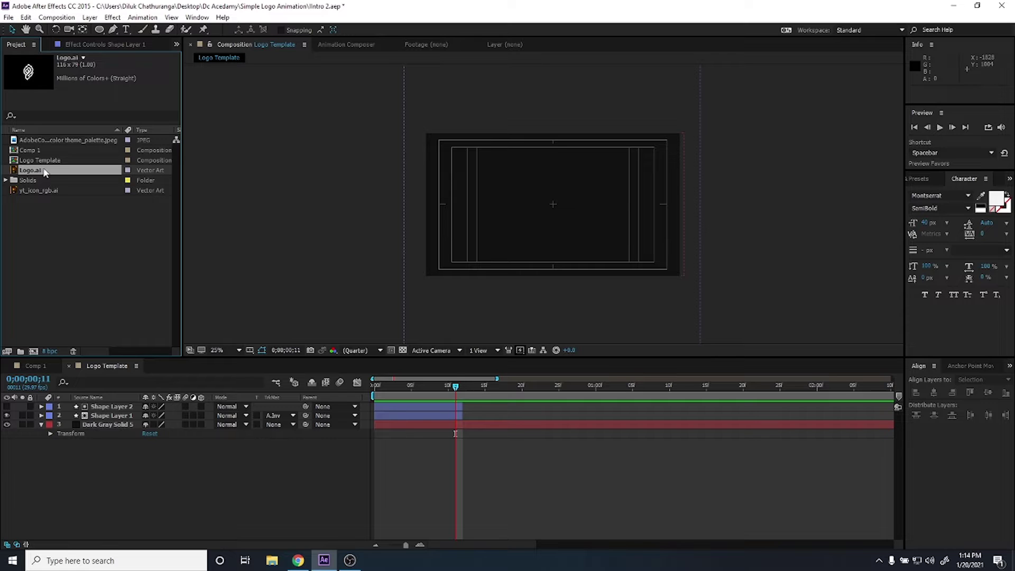
Place Logo.ai as the top layer of Logo Template and scale it to about 569%.
{"action": "left_click_drag", "start_coordinate": [44, 172], "coordinate": [126, 407]}
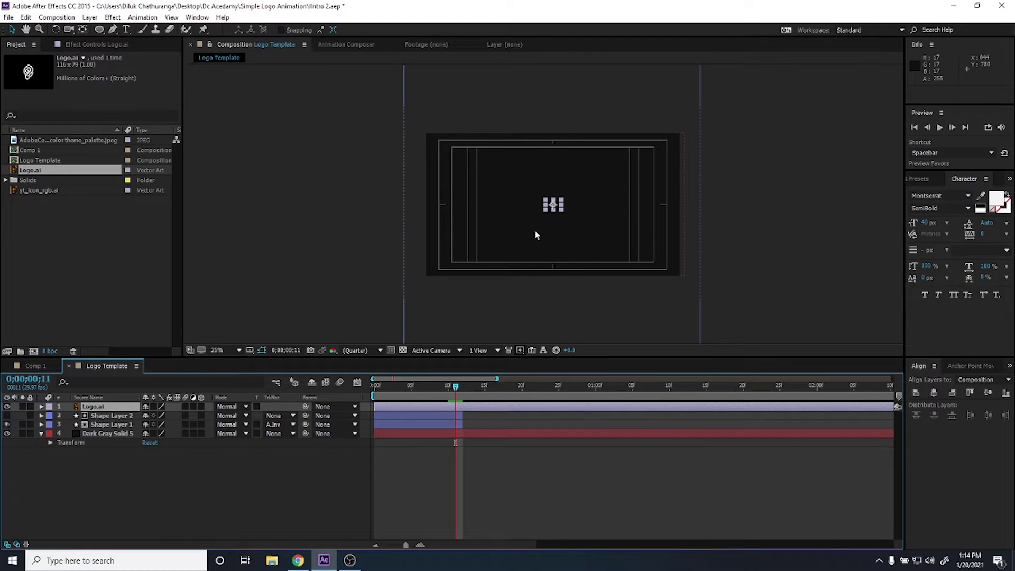
{"action": "scroll", "coordinate": [554, 209], "scroll_direction": "up", "scroll_amount": 2}
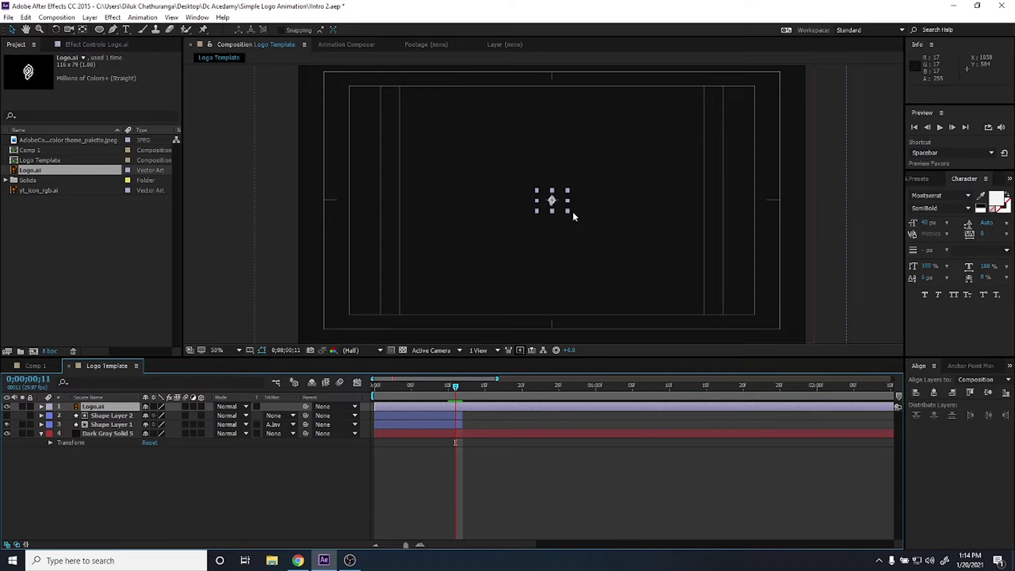
{"action": "left_click_drag", "start_coordinate": [567, 211], "coordinate": [639, 260]}
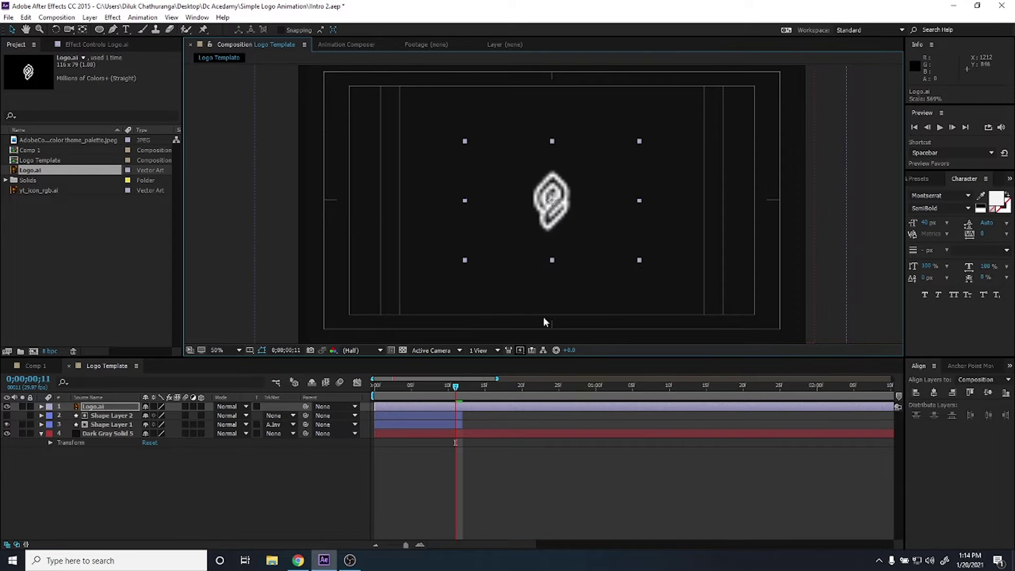
{"action": "left_click", "coordinate": [218, 514]}
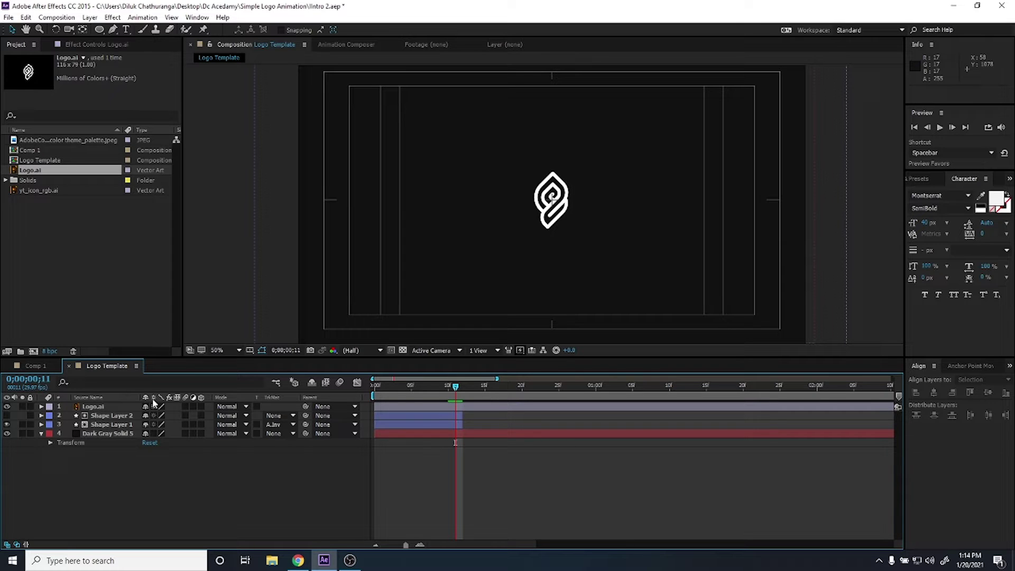
Create a Logo Outlines shape layer from Logo.ai and show layer names in the timeline.
{"action": "right_click", "coordinate": [104, 406]}
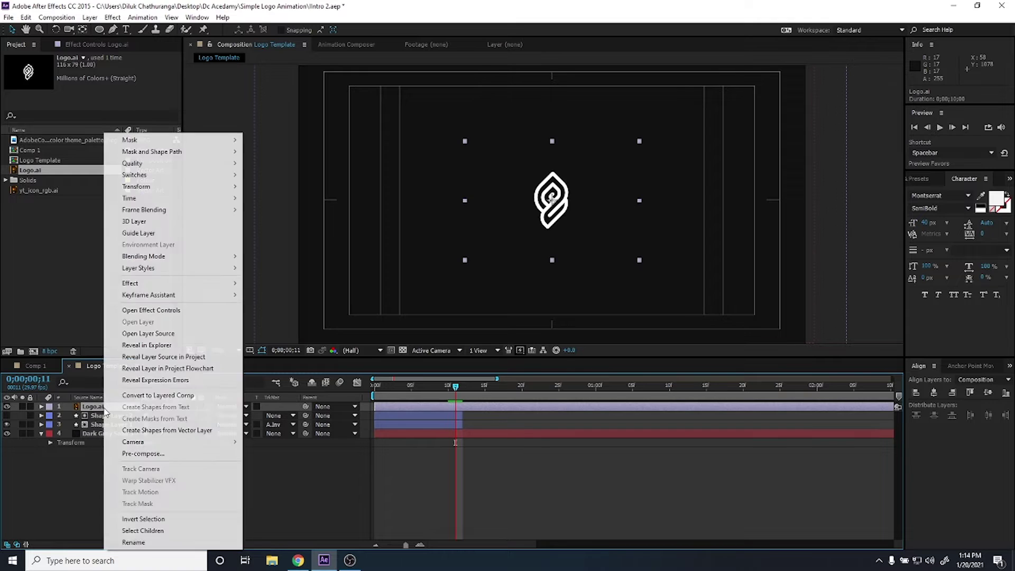
{"action": "left_click", "coordinate": [162, 431]}
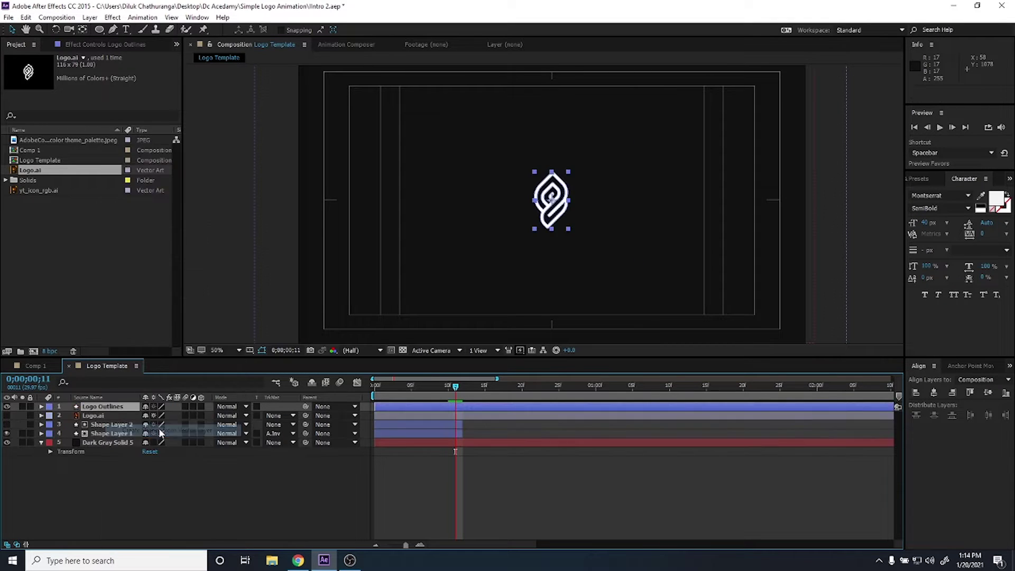
{"action": "left_click", "coordinate": [118, 417]}
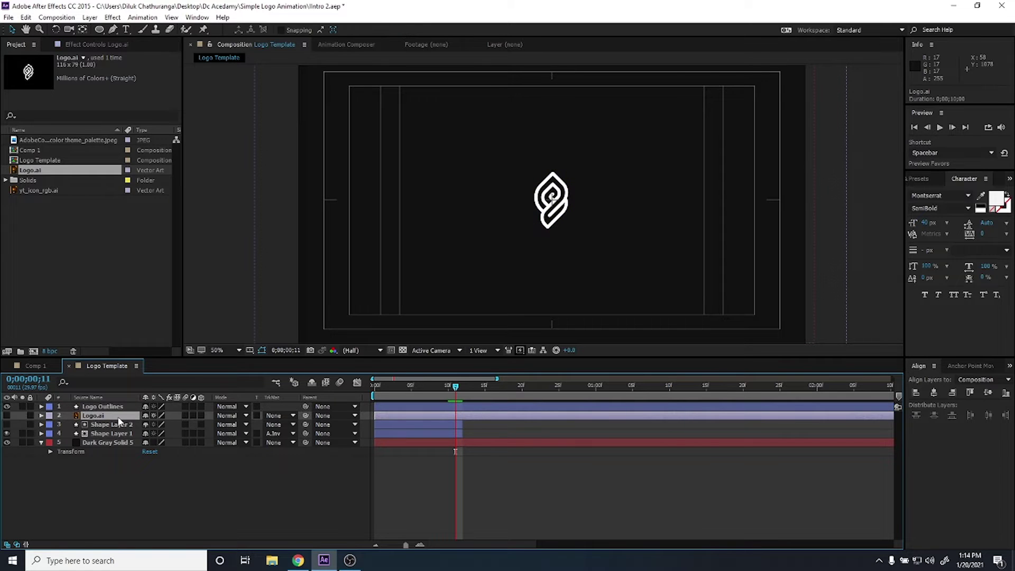
{"action": "left_click", "coordinate": [86, 397]}
Move the time to frame 9 and select the logo in the composition.
{"action": "left_click", "coordinate": [89, 407]}
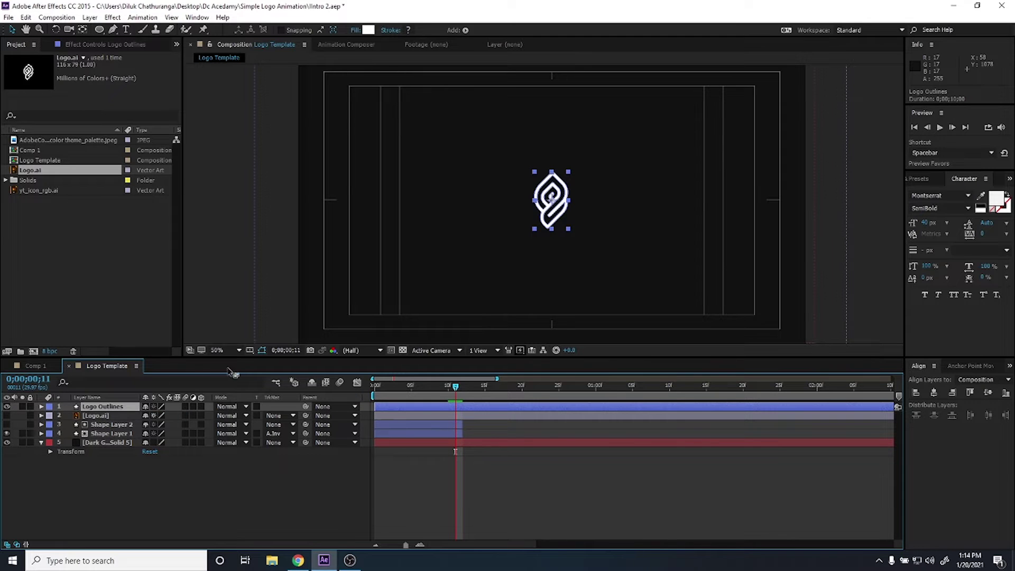
{"action": "key", "text": "Page_Up"}
{"action": "key", "text": "Page_Up"}
{"action": "key", "text": "Page_Up"}
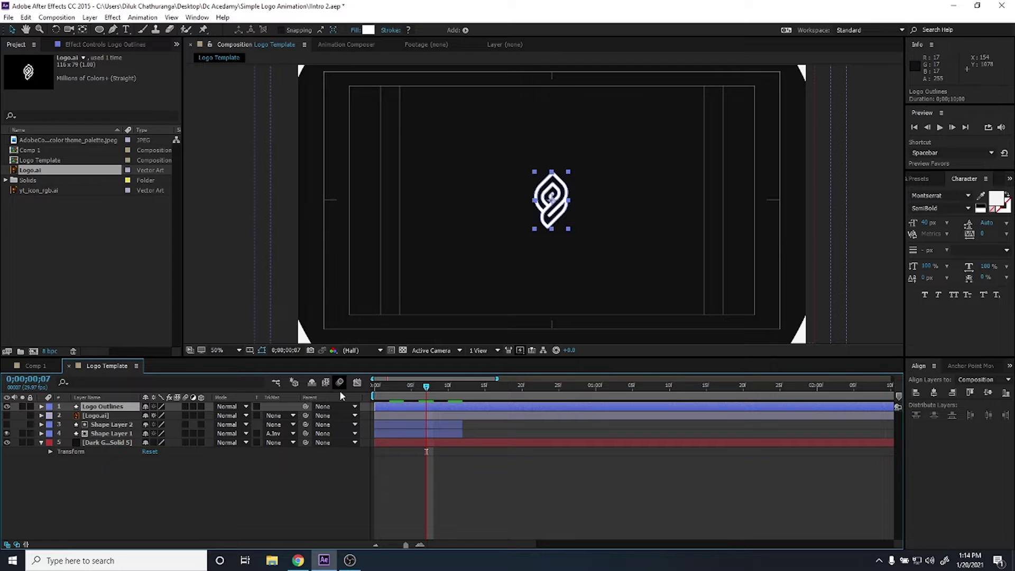
{"action": "left_click", "coordinate": [441, 394]}
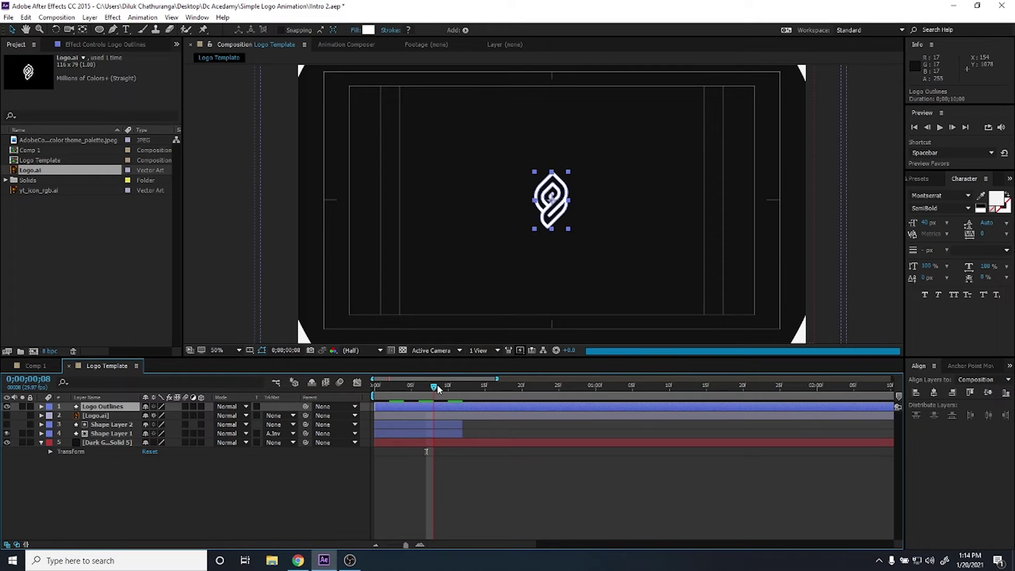
{"action": "left_click", "coordinate": [475, 480]}
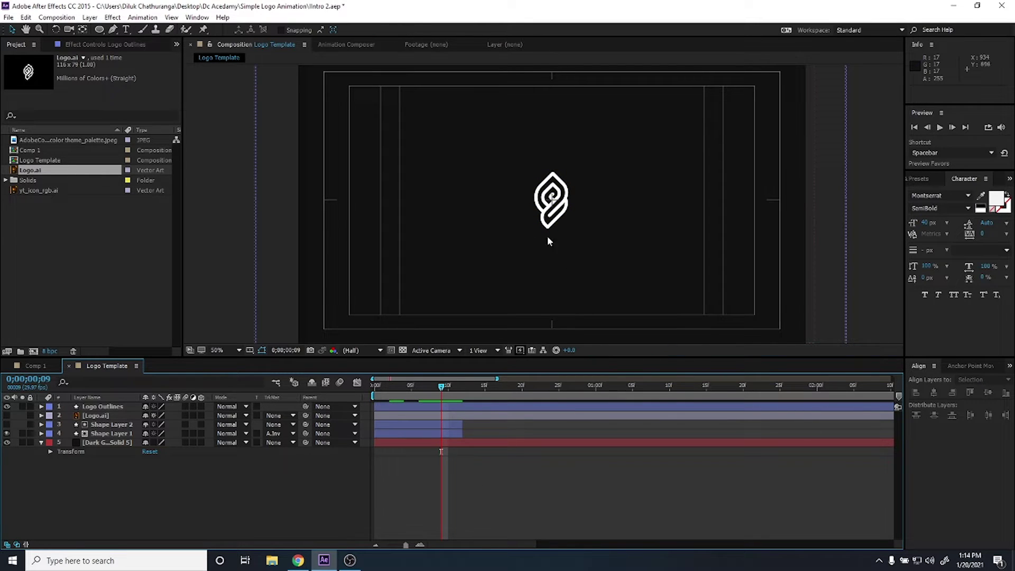
{"action": "left_click", "coordinate": [553, 220]}
{"action": "scroll", "coordinate": [617, 191], "scroll_direction": "up", "scroll_amount": 1}
Draw a red circle over the logo with the Ellipse tool, nothing selected.
{"action": "scroll", "coordinate": [574, 213], "scroll_direction": "down", "scroll_amount": 5}
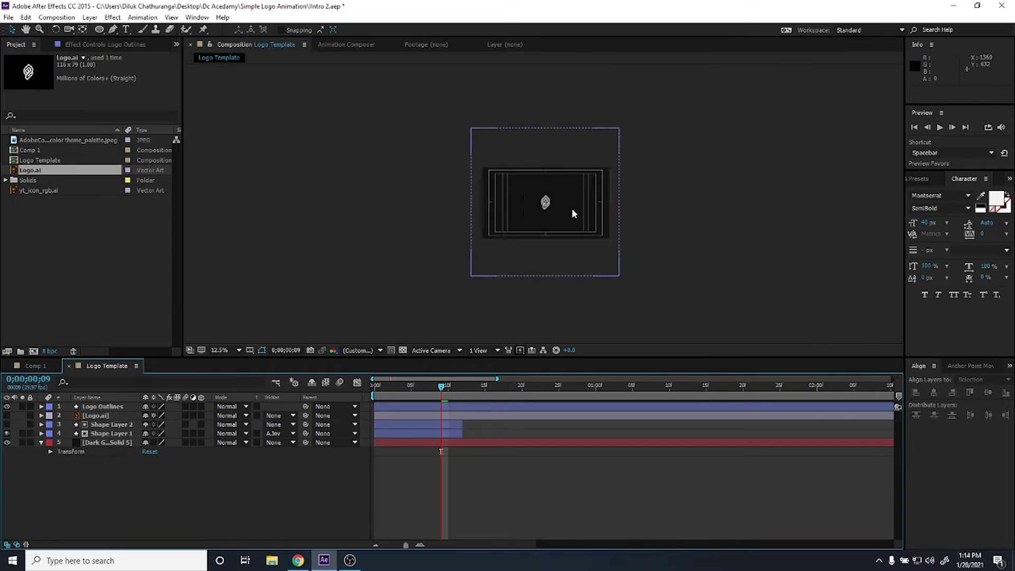
{"action": "scroll", "coordinate": [555, 217], "scroll_direction": "up", "scroll_amount": 4}
{"action": "scroll", "coordinate": [535, 220], "scroll_direction": "up", "scroll_amount": 2}
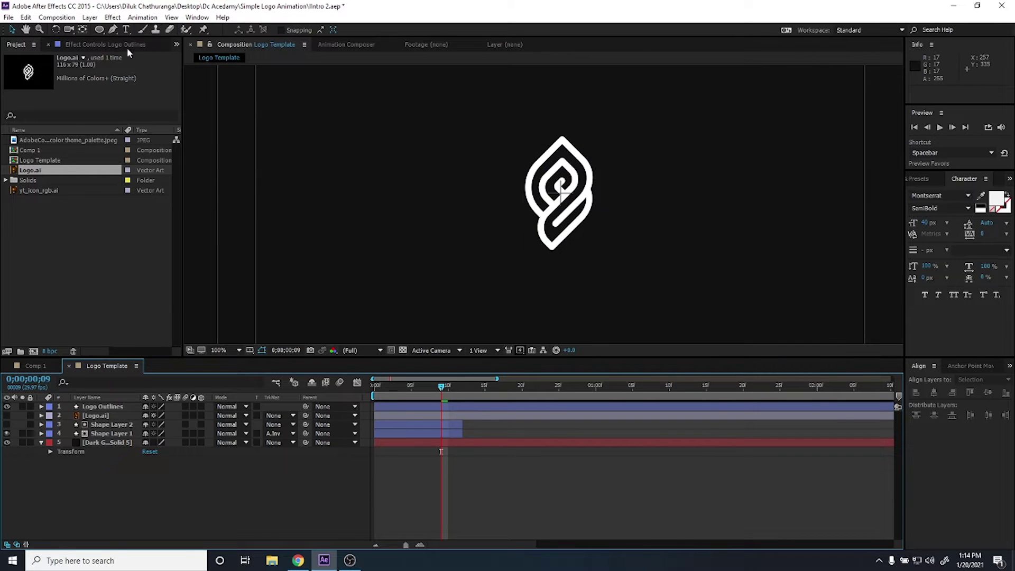
{"action": "left_click", "coordinate": [98, 30]}
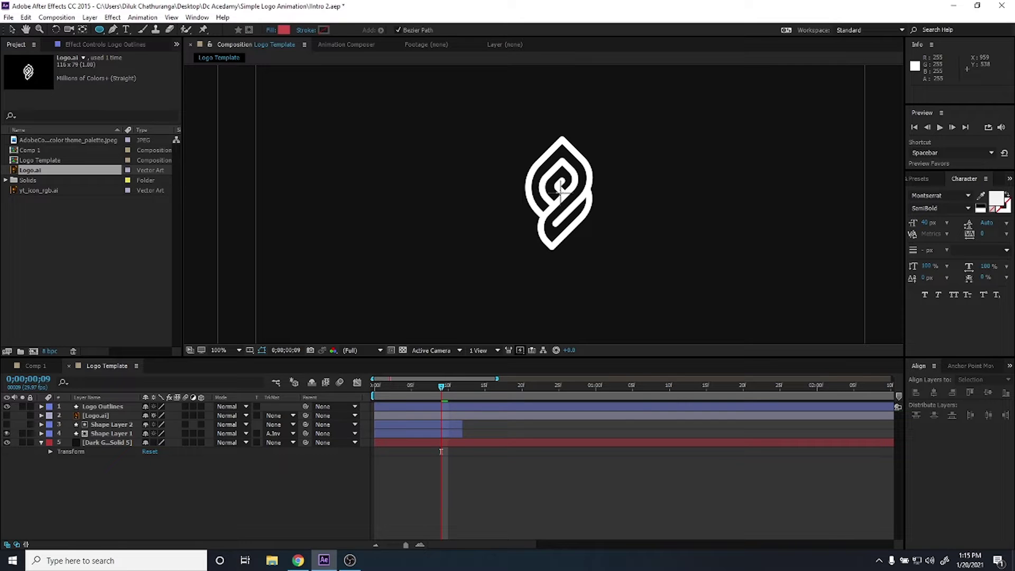
{"action": "left_click", "coordinate": [560, 191]}
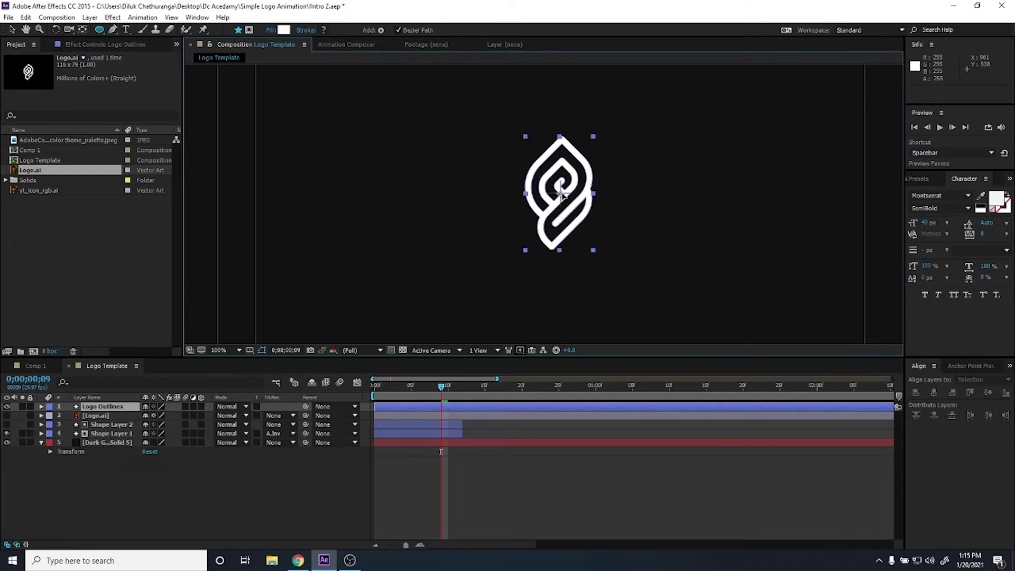
{"action": "left_click", "coordinate": [581, 483]}
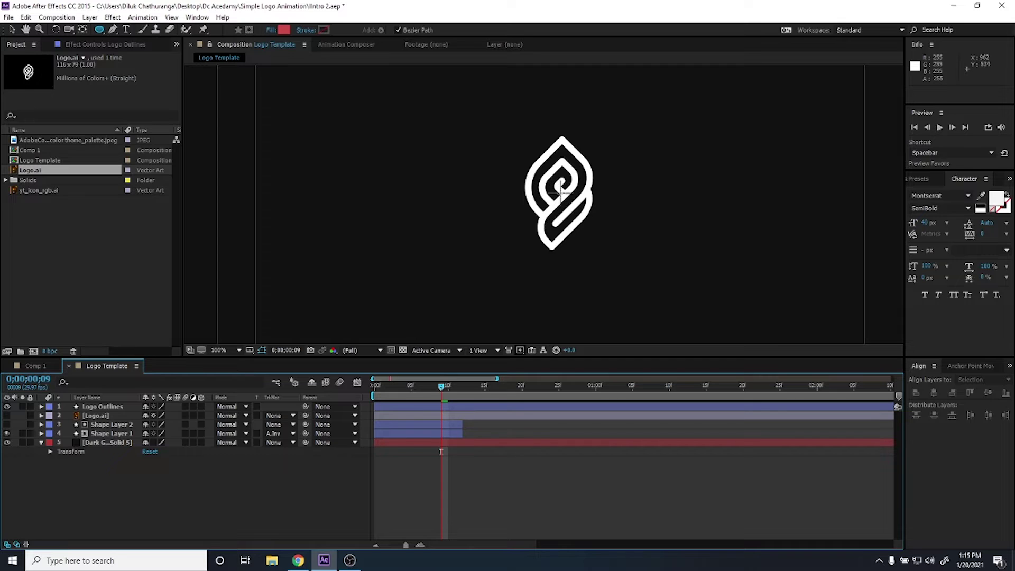
{"action": "mouse_move", "coordinate": [559, 192]}
{"action": "left_mouse_down"}
{"action": "mouse_move", "coordinate": [658, 308]}
{"action": "mouse_move", "coordinate": [646, 294]}
{"action": "left_mouse_up"}
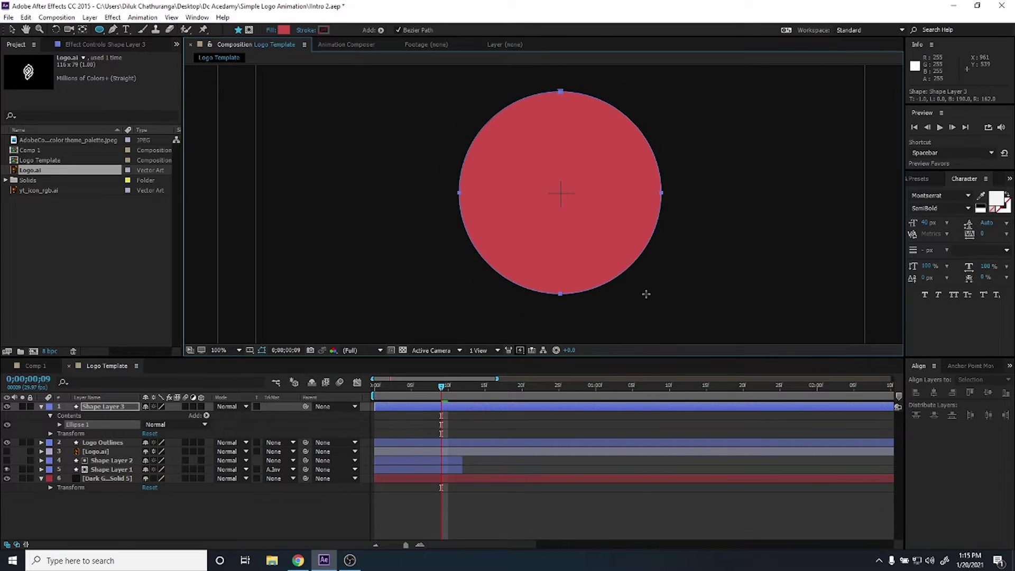
Move Shape Layer 3 beneath Logo Outlines and select it with the Selection tool.
{"action": "scroll", "coordinate": [526, 299], "scroll_direction": "down", "scroll_amount": 1}
{"action": "scroll", "coordinate": [525, 299], "scroll_direction": "down", "scroll_amount": 1}
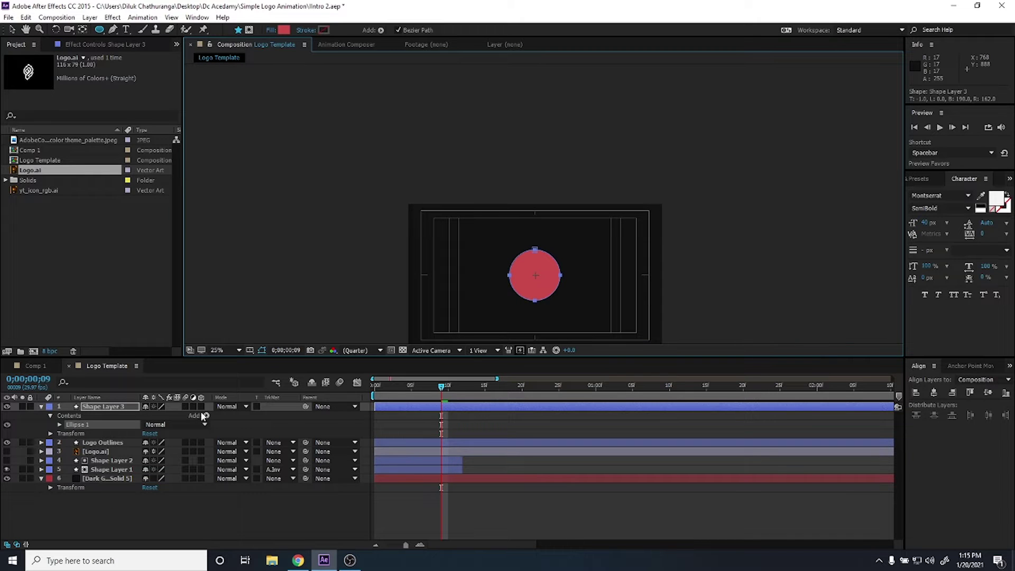
{"action": "left_click_drag", "start_coordinate": [98, 406], "coordinate": [90, 446]}
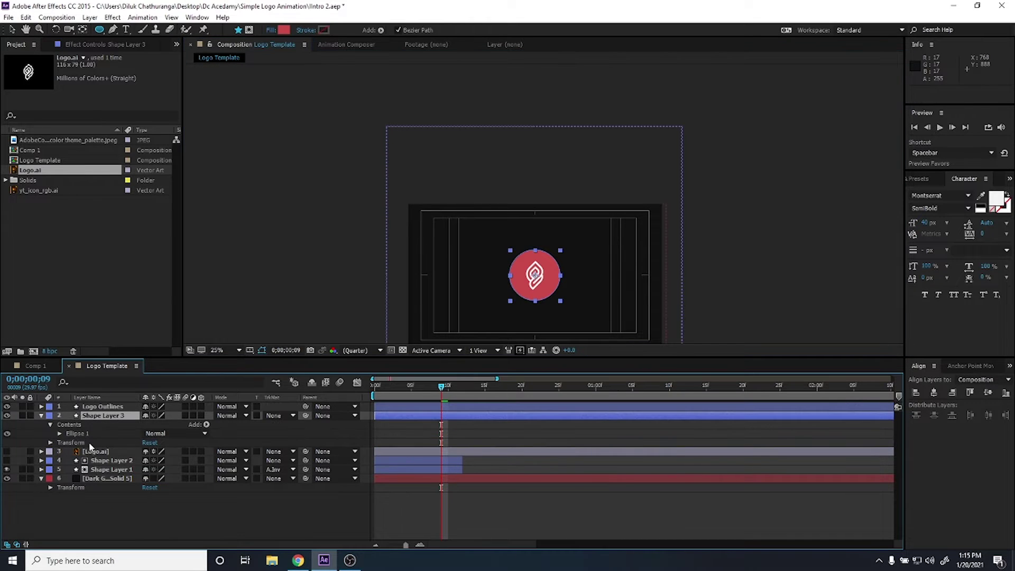
{"action": "key", "text": "v"}
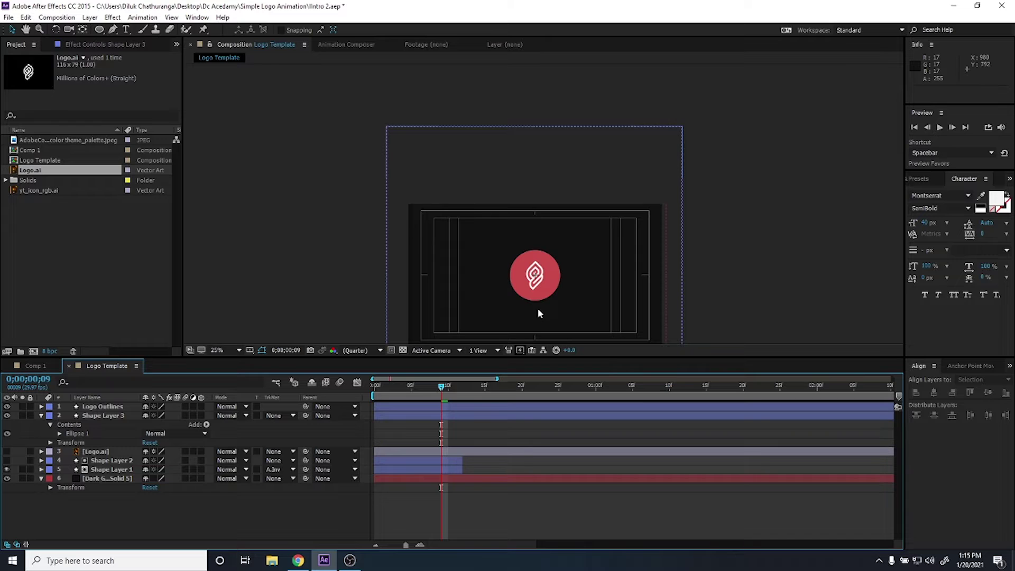
{"action": "left_click", "coordinate": [444, 417]}
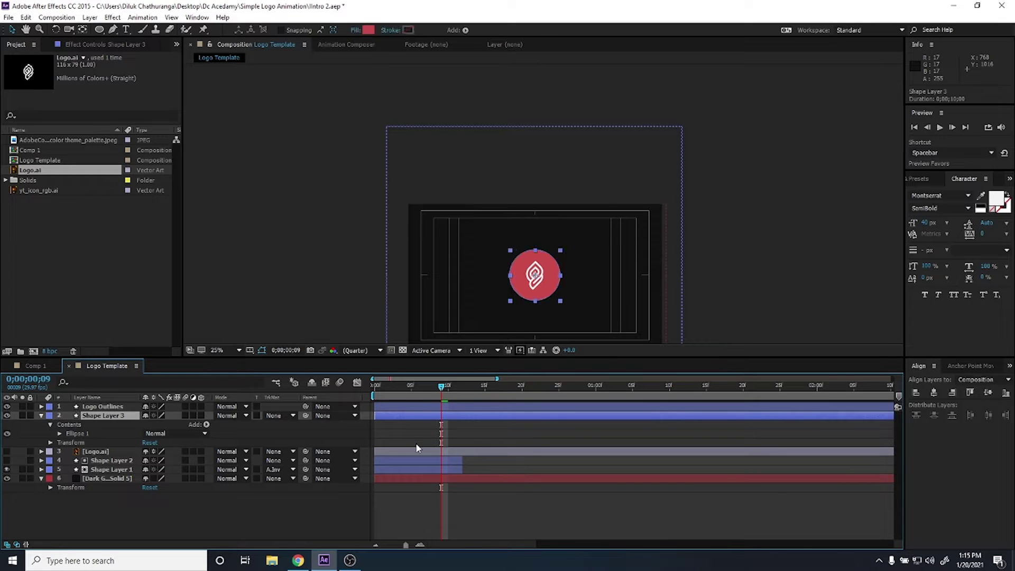
Change Shape Layer 3's fill colour to the lighter red FF5454.
{"action": "left_click", "coordinate": [369, 29]}
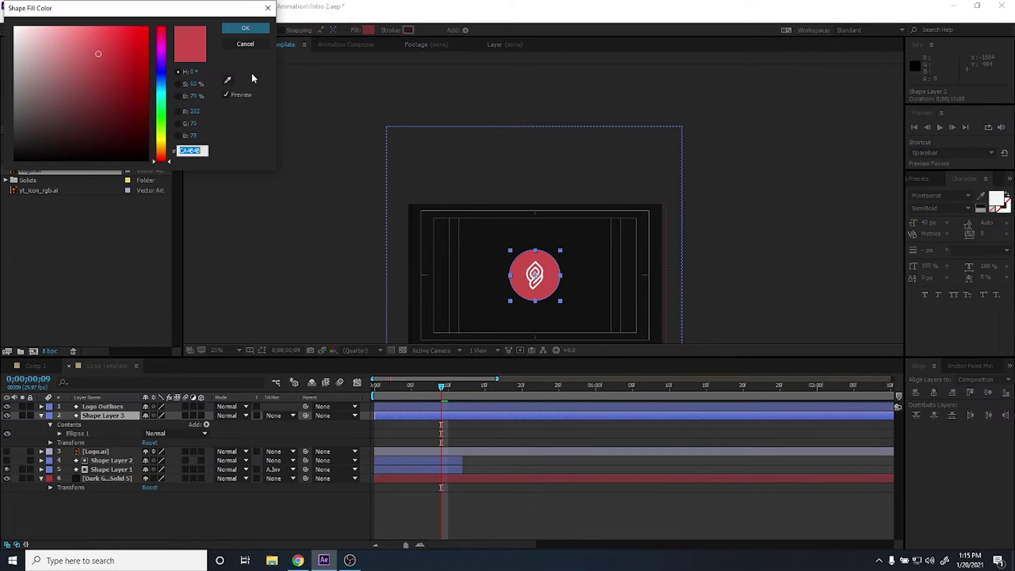
{"action": "left_click_drag", "start_coordinate": [119, 53], "coordinate": [122, 32]}
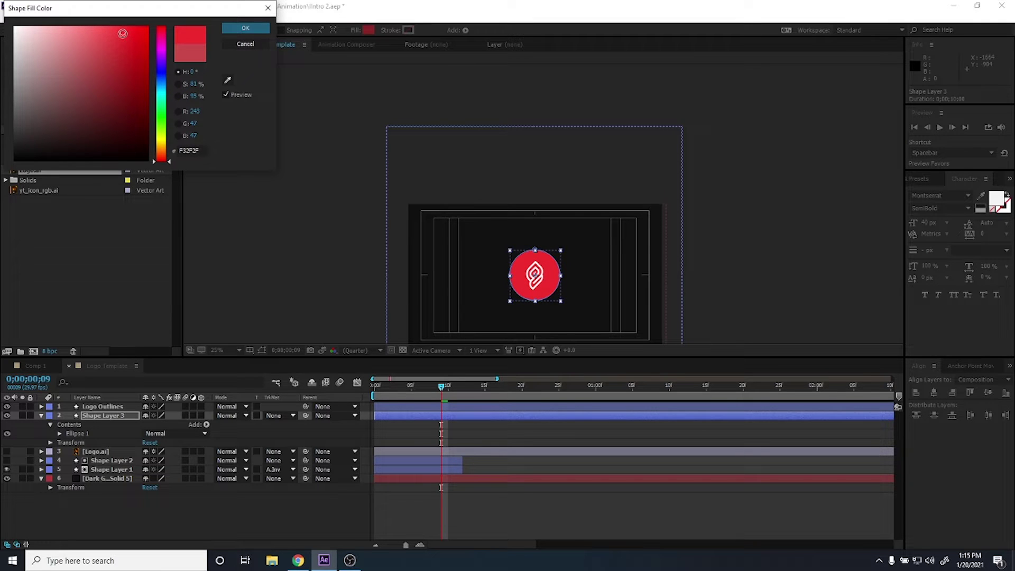
{"action": "left_click_drag", "start_coordinate": [122, 33], "coordinate": [104, 26]}
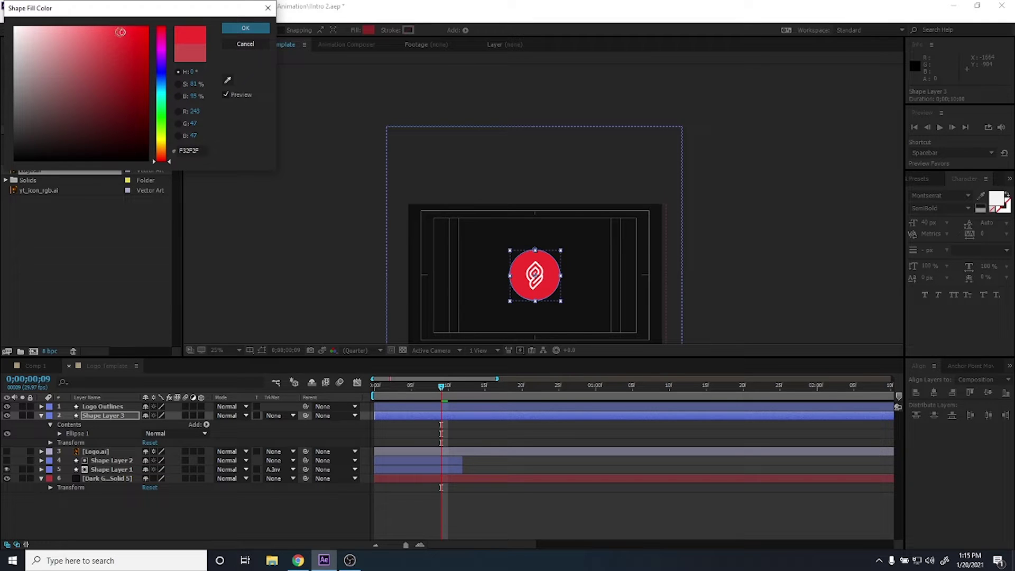
{"action": "left_click", "coordinate": [245, 28]}
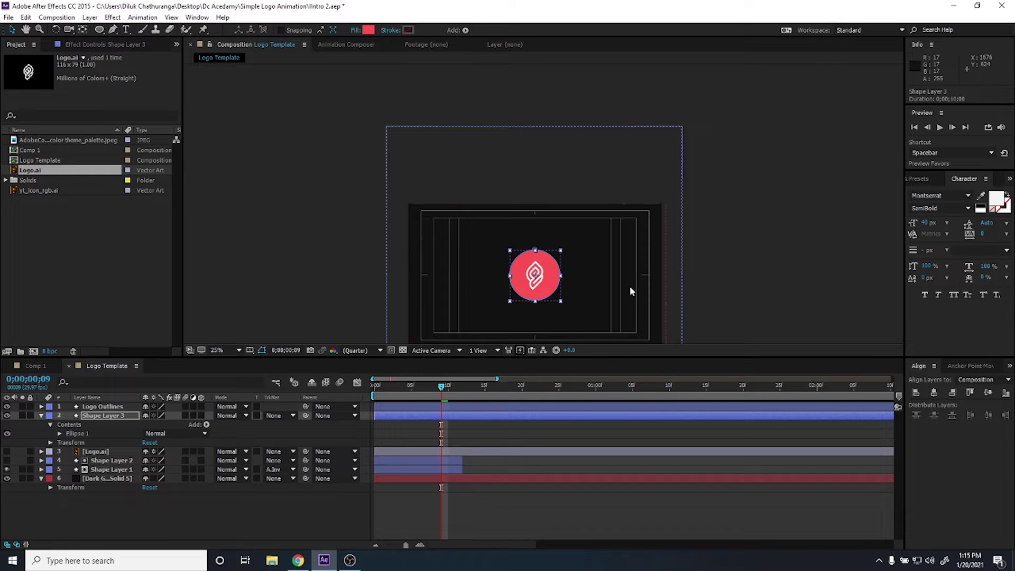
Pre-compose Logo Outlines as 'Place Logo' and open the new precomp.
{"action": "left_click", "coordinate": [99, 407]}
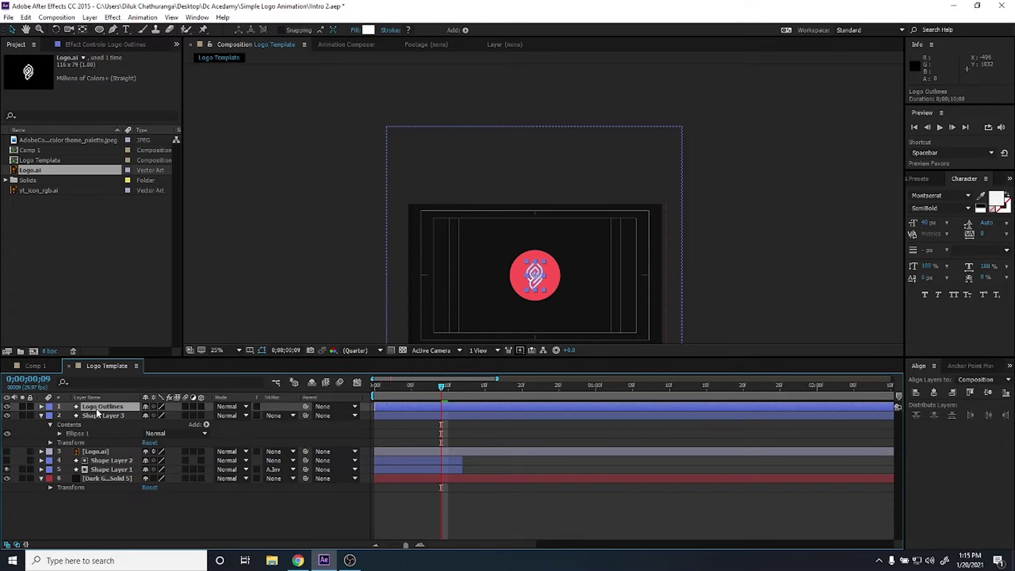
{"action": "right_click", "coordinate": [98, 410]}
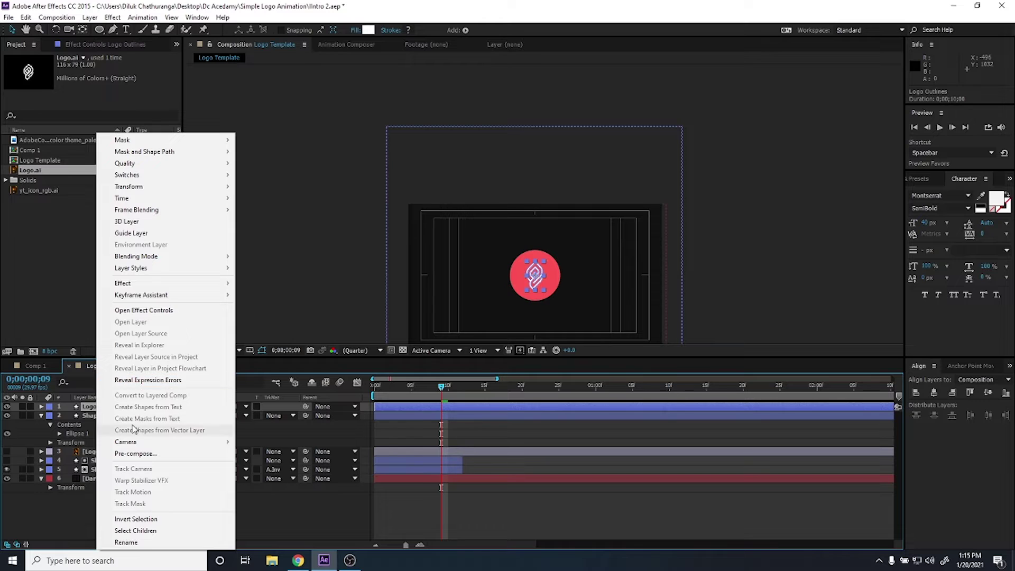
{"action": "left_click", "coordinate": [135, 454]}
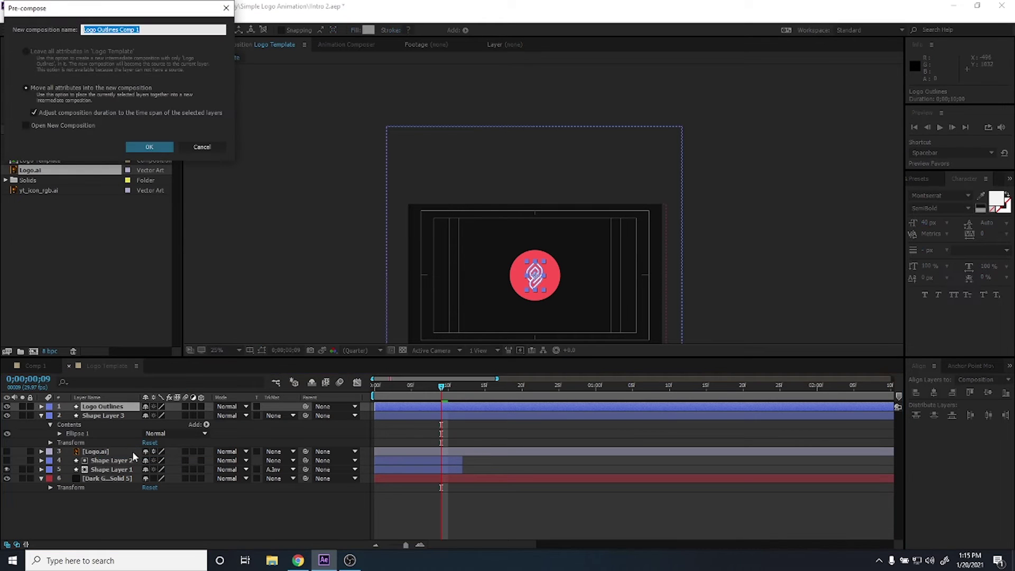
{"action": "type", "text": "Place Lo"}
{"action": "type", "text": "go"}
{"action": "key", "text": "Return"}
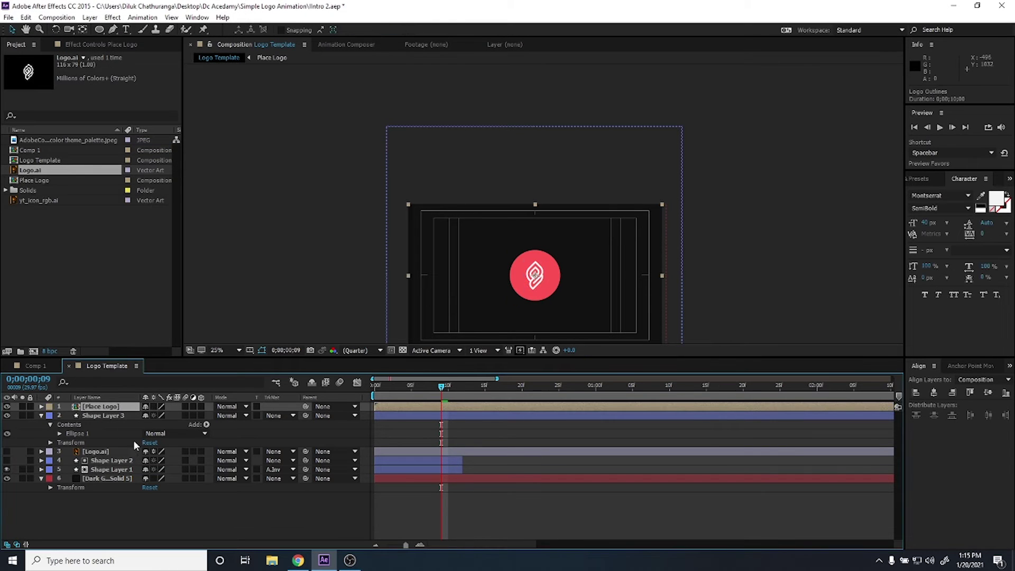
{"action": "double_click", "coordinate": [85, 406]}
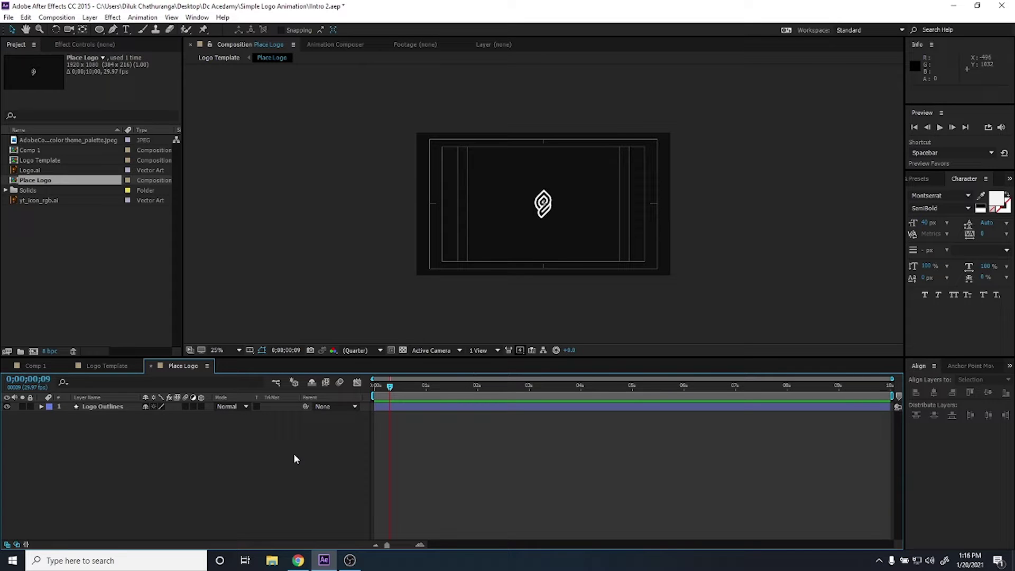
In Logo Template, add Scale keyframes at frames 0 and 10 on Place Logo and Shape Layer 3.
{"action": "left_click", "coordinate": [103, 365]}
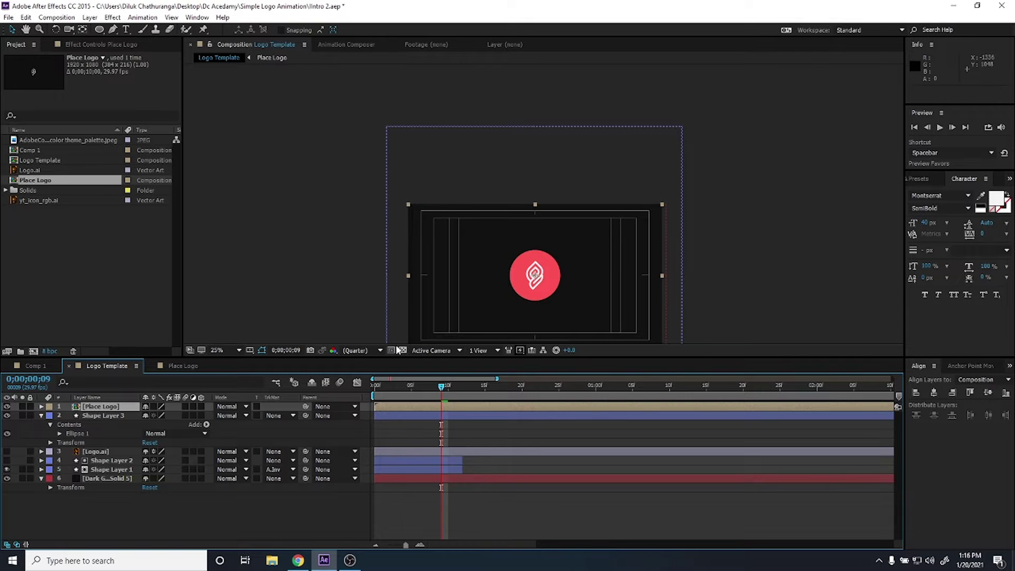
{"action": "left_click", "coordinate": [379, 397]}
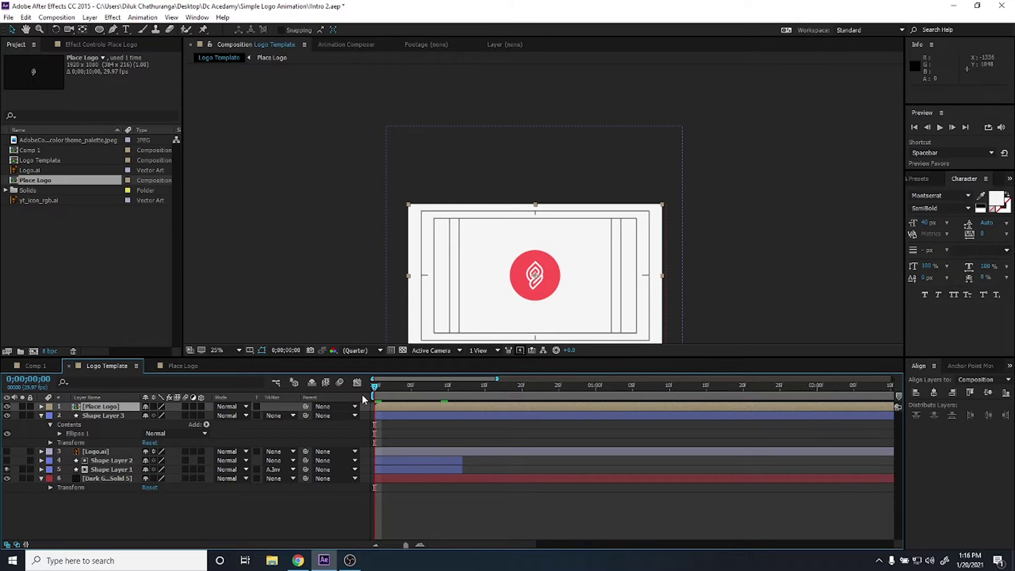
{"action": "left_click", "coordinate": [101, 416], "text": "ctrl"}
{"action": "key", "text": "s"}
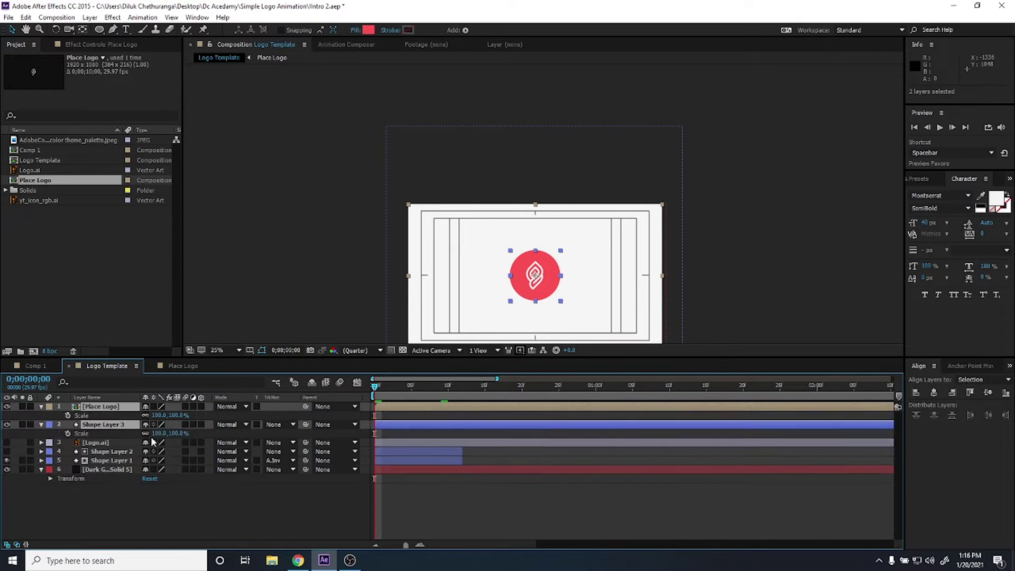
{"action": "left_click", "coordinate": [68, 416]}
{"action": "left_click", "coordinate": [67, 433]}
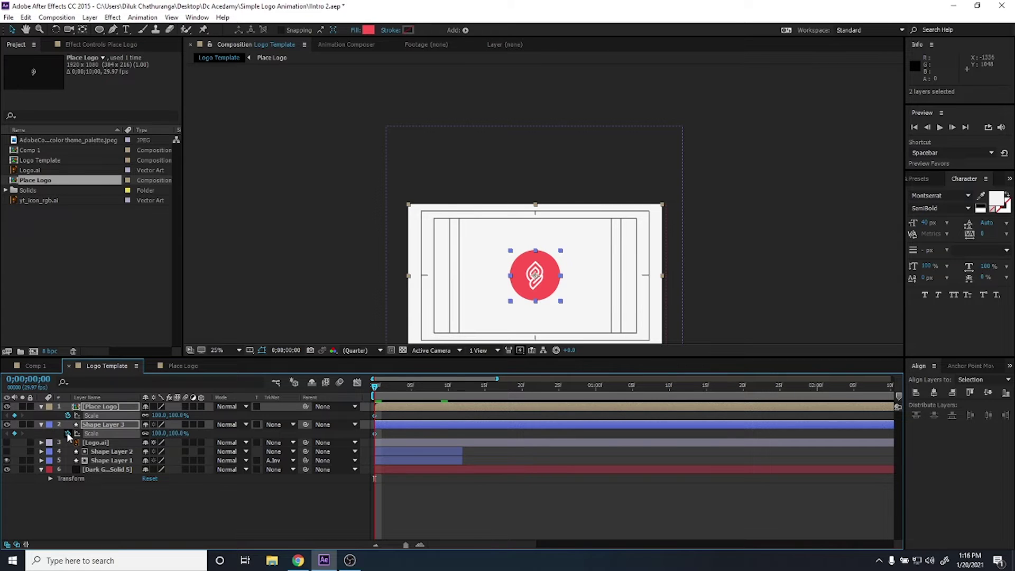
{"action": "key", "text": "shift+Page_Down"}
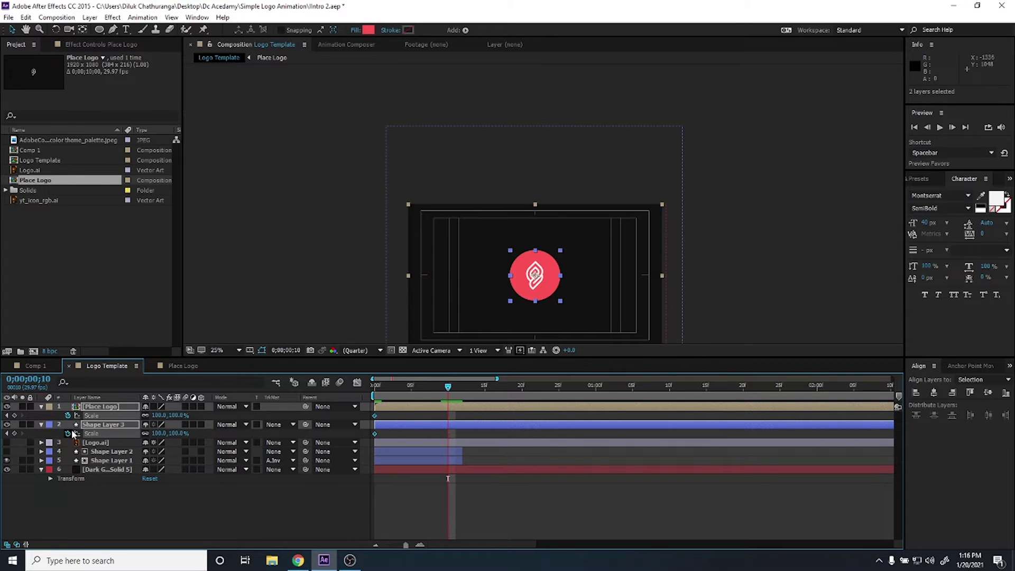
{"action": "left_click", "coordinate": [14, 416]}
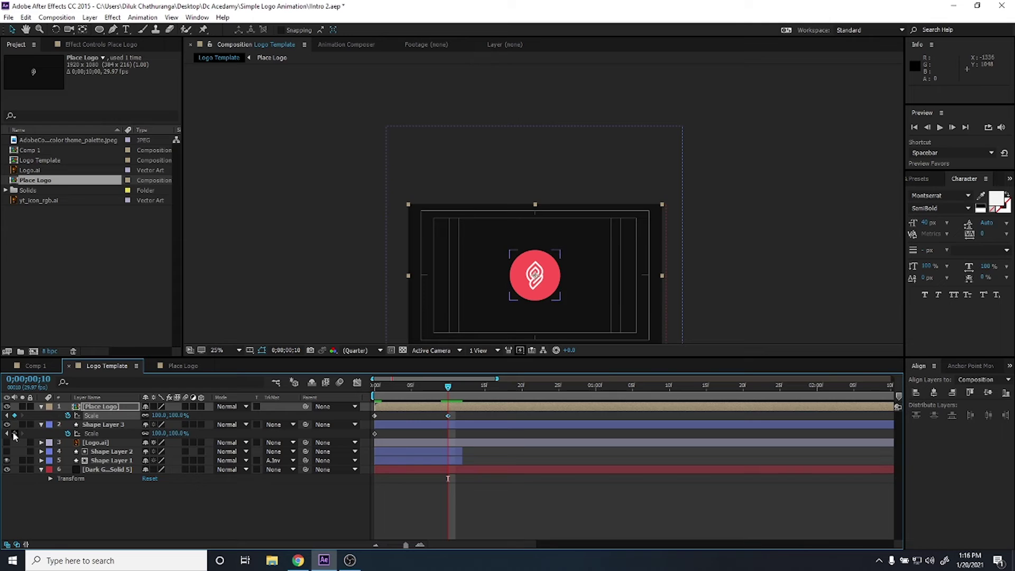
{"action": "left_click", "coordinate": [14, 432]}
Set the starting scales at frame 0: red circle 20%, Place Logo 0%.
{"action": "key", "text": "Home"}
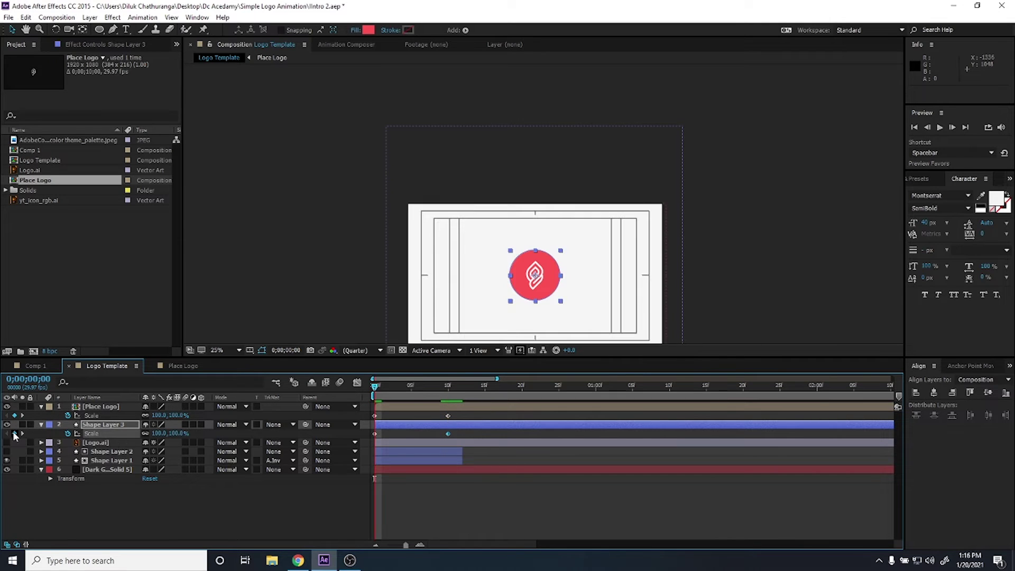
{"action": "left_click_drag", "start_coordinate": [158, 432], "coordinate": [139, 433]}
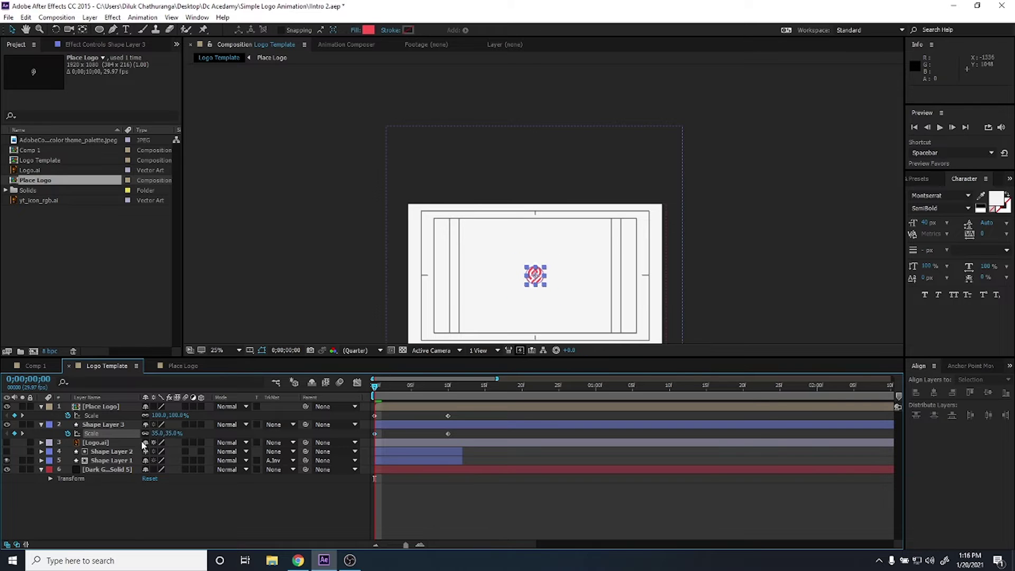
{"action": "left_click", "coordinate": [157, 433]}
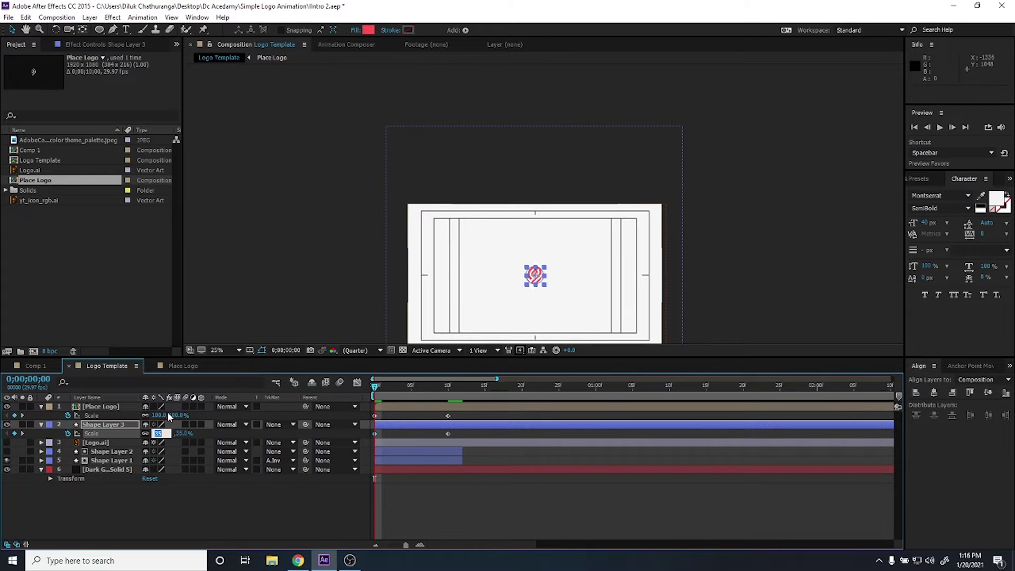
{"action": "type", "text": "20"}
{"action": "key", "text": "Return"}
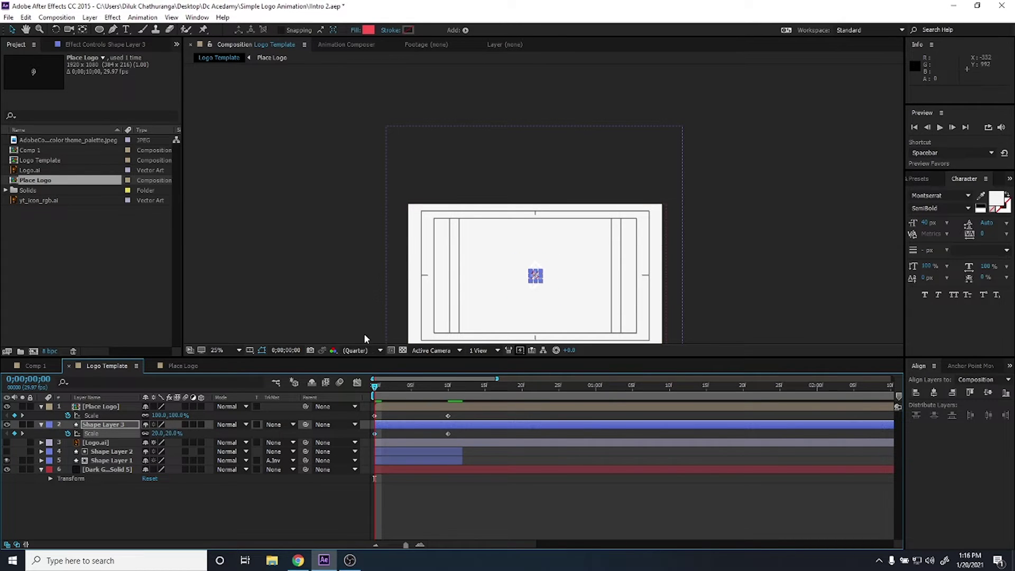
{"action": "left_click", "coordinate": [364, 332]}
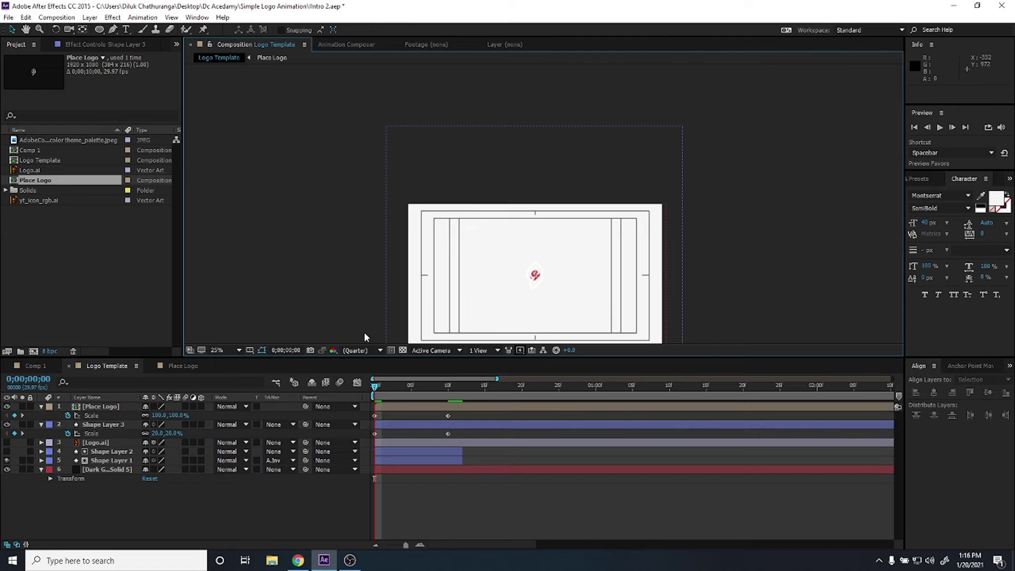
{"action": "left_click", "coordinate": [170, 416]}
{"action": "type", "text": "0"}
{"action": "key", "text": "Return"}
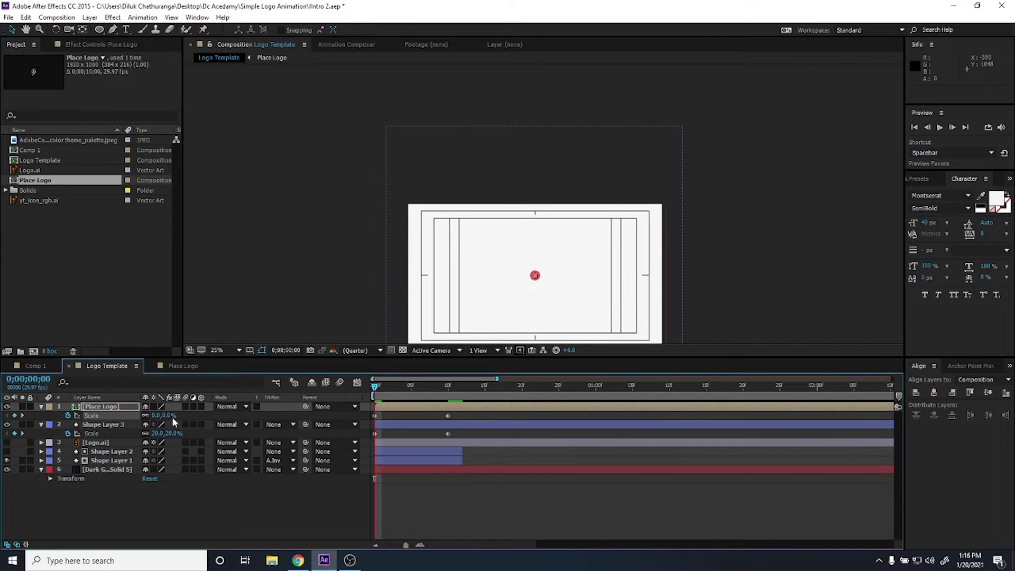
Scrub to frame 5 to check the growth and select both layers' Scale keyframes.
{"action": "left_click", "coordinate": [509, 512]}
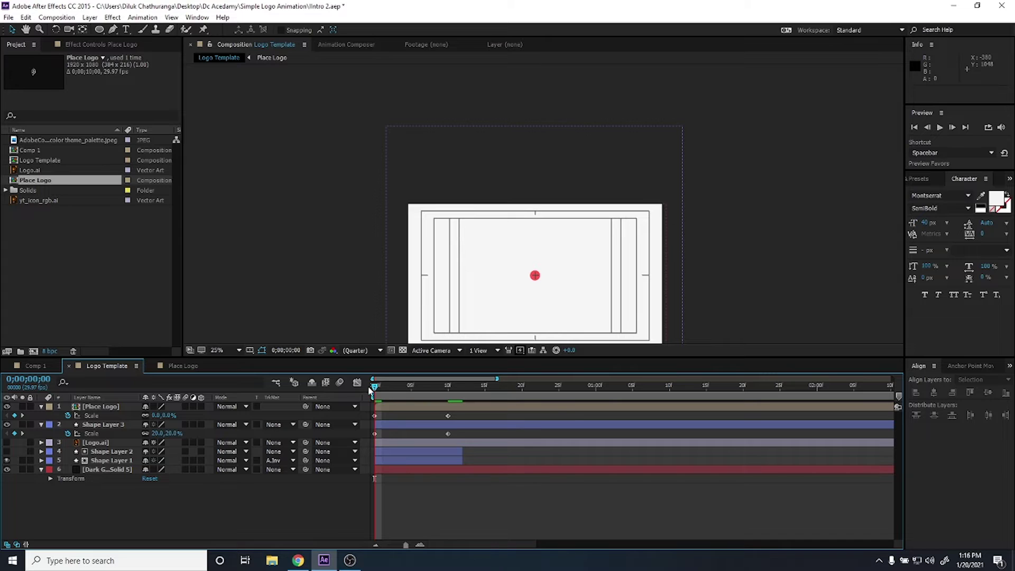
{"action": "mouse_move", "coordinate": [376, 389]}
{"action": "left_mouse_down"}
{"action": "mouse_move", "coordinate": [454, 404]}
{"action": "mouse_move", "coordinate": [382, 405]}
{"action": "mouse_move", "coordinate": [453, 423]}
{"action": "left_mouse_up"}
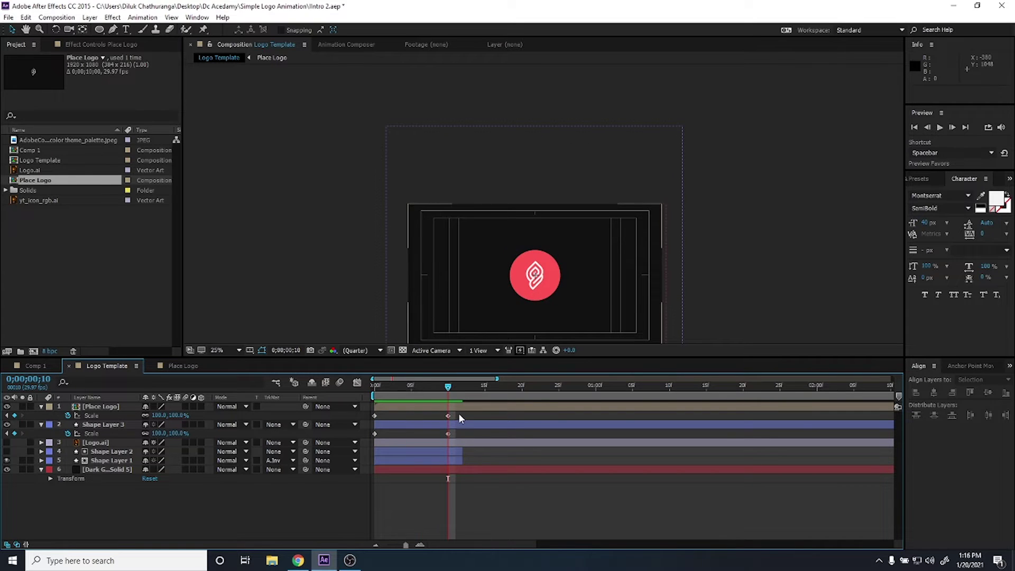
{"action": "left_click_drag", "start_coordinate": [459, 412], "coordinate": [373, 439]}
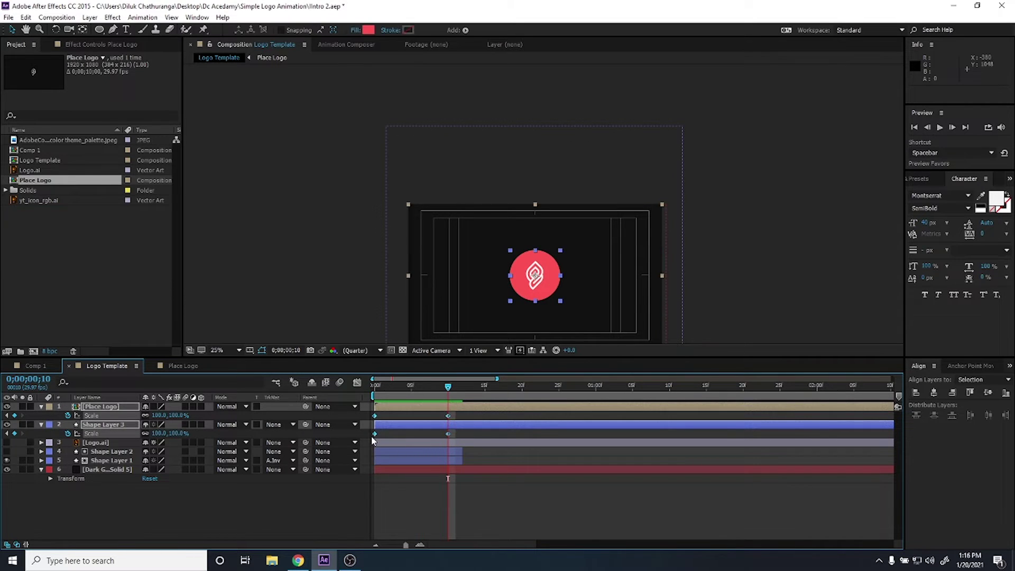
Easy Ease the scale keyframes and sharpen their speed curve to about 82% influence.
{"action": "key", "text": "F9"}
{"action": "left_click", "coordinate": [357, 383]}
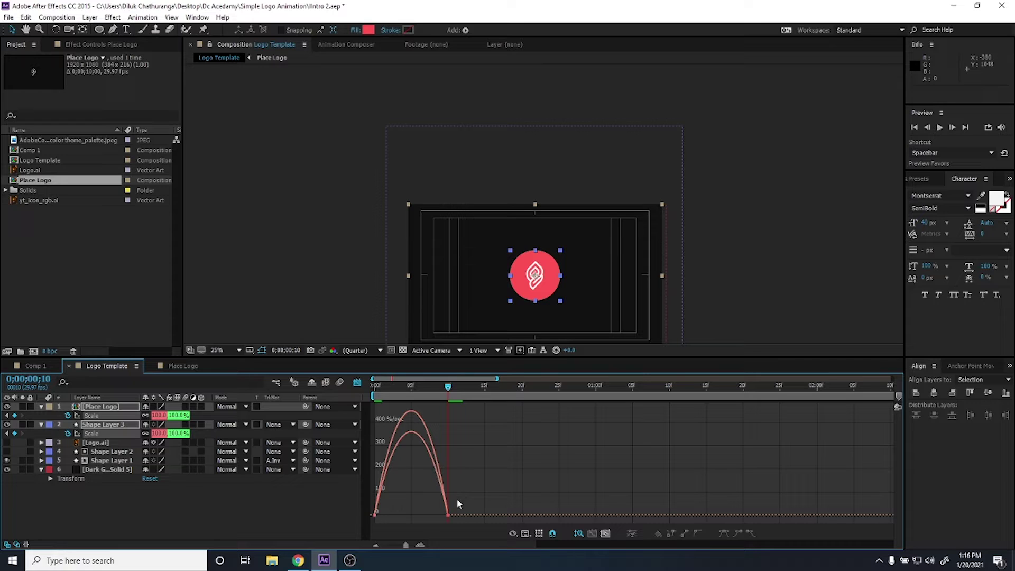
{"action": "left_click_drag", "start_coordinate": [420, 519], "coordinate": [408, 517]}
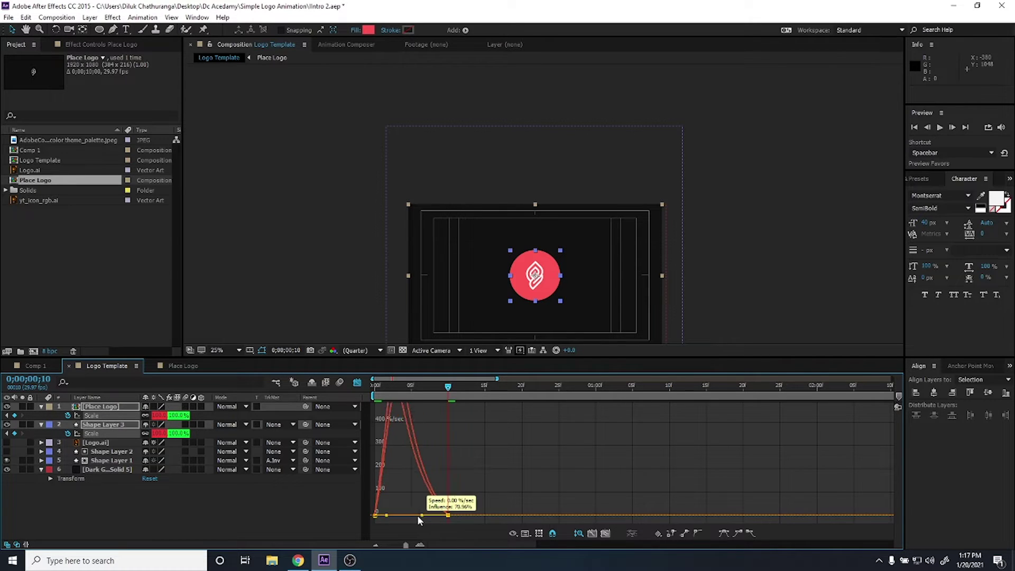
{"action": "left_click", "coordinate": [384, 515]}
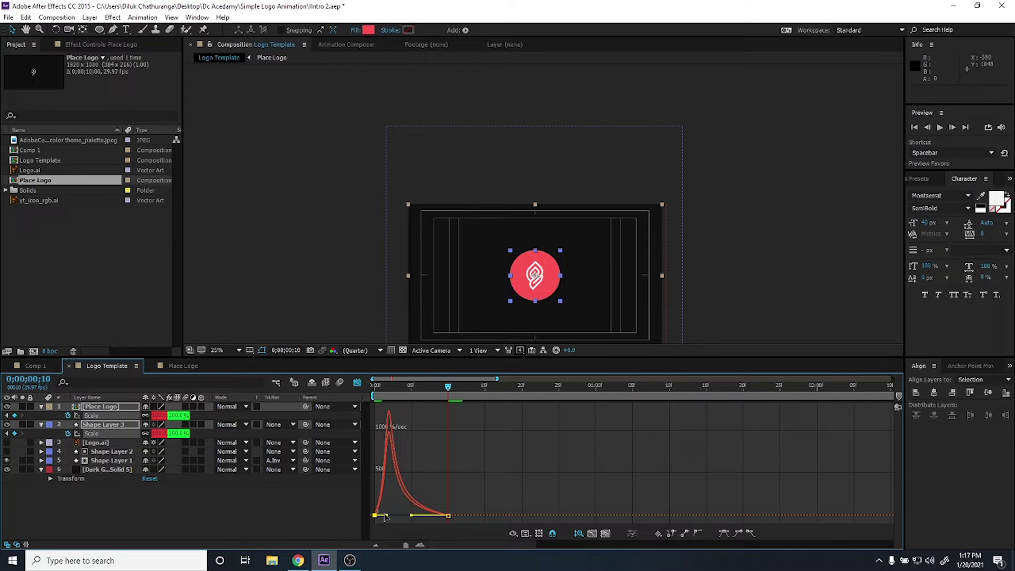
{"action": "left_click_drag", "start_coordinate": [386, 516], "coordinate": [404, 516]}
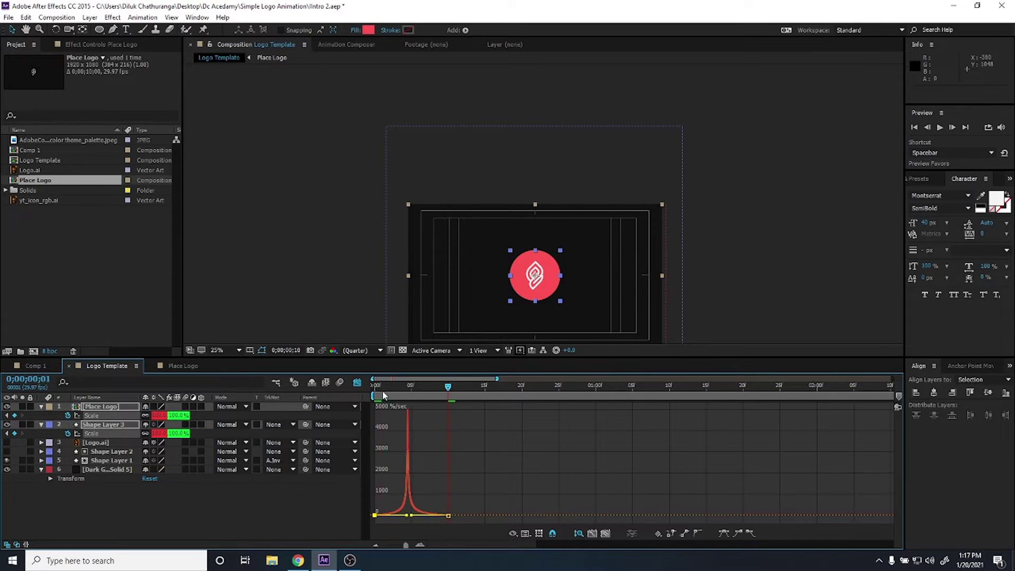
Preview the eased scale-in from the start and return to the layer bar view.
{"action": "left_click", "coordinate": [377, 392]}
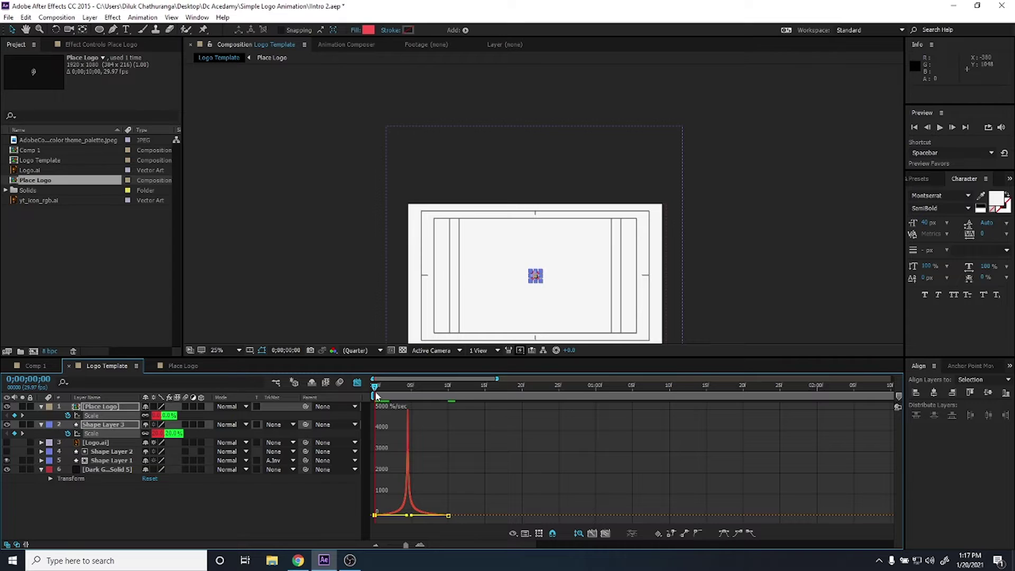
{"action": "key", "text": "space"}
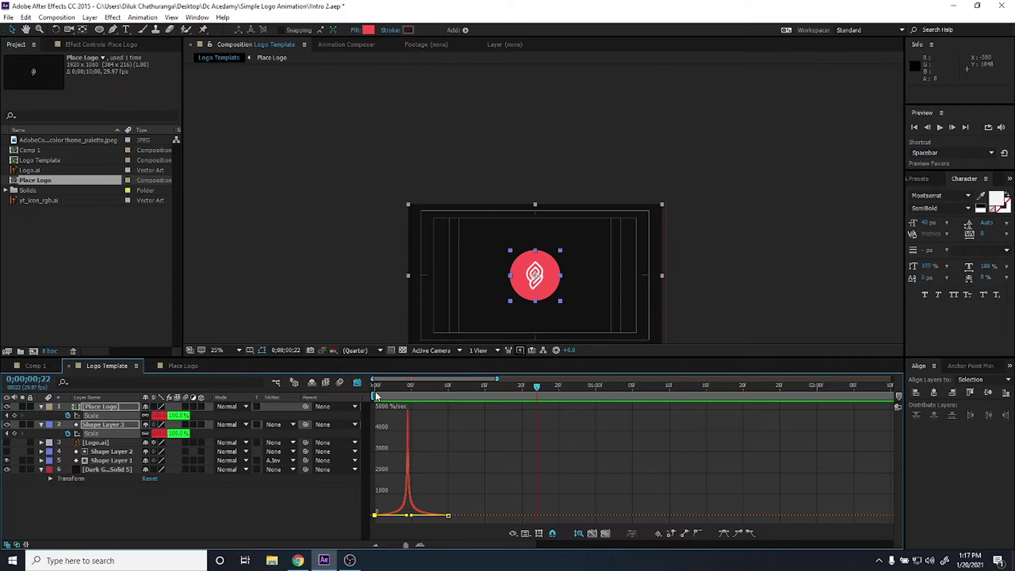
{"action": "left_click", "coordinate": [358, 382]}
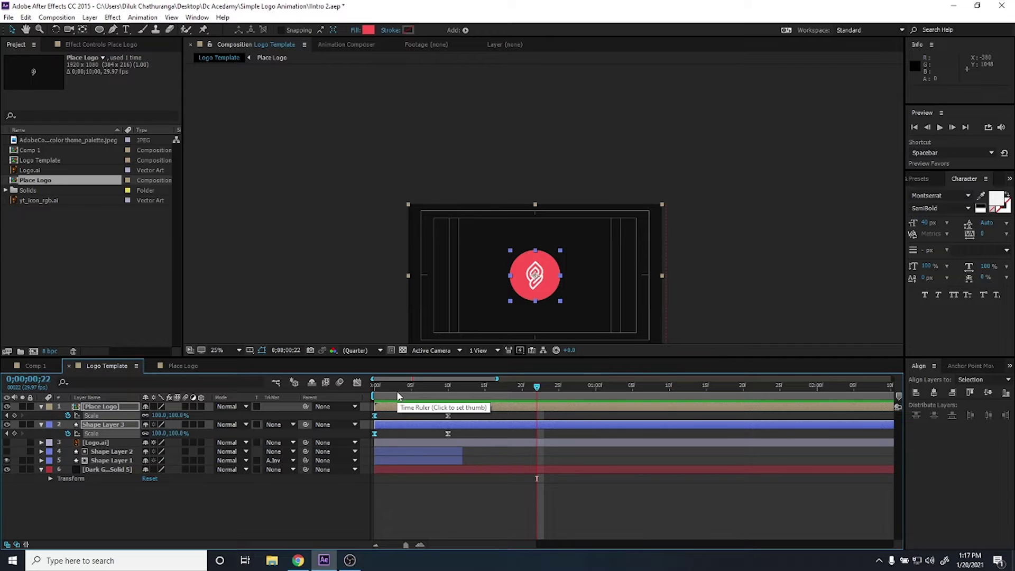
Offset the layer bars so Place Logo's scale runs frames 4–14, after Shape Layer 3's.
{"action": "left_click_drag", "start_coordinate": [411, 429], "coordinate": [396, 409]}
{"action": "left_click", "coordinate": [396, 424]}
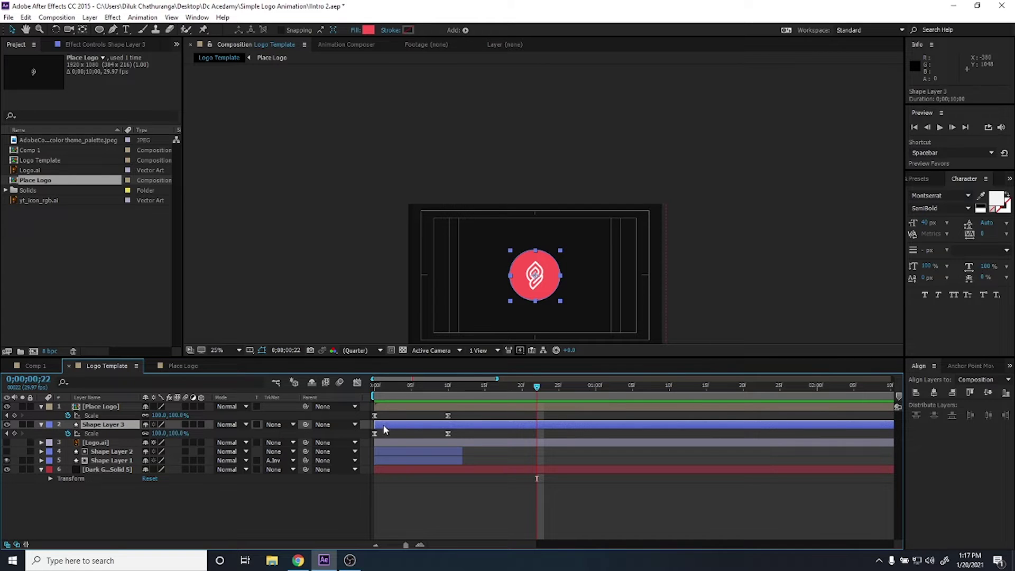
{"action": "left_click_drag", "start_coordinate": [394, 426], "coordinate": [417, 411]}
{"action": "left_click", "coordinate": [390, 407]}
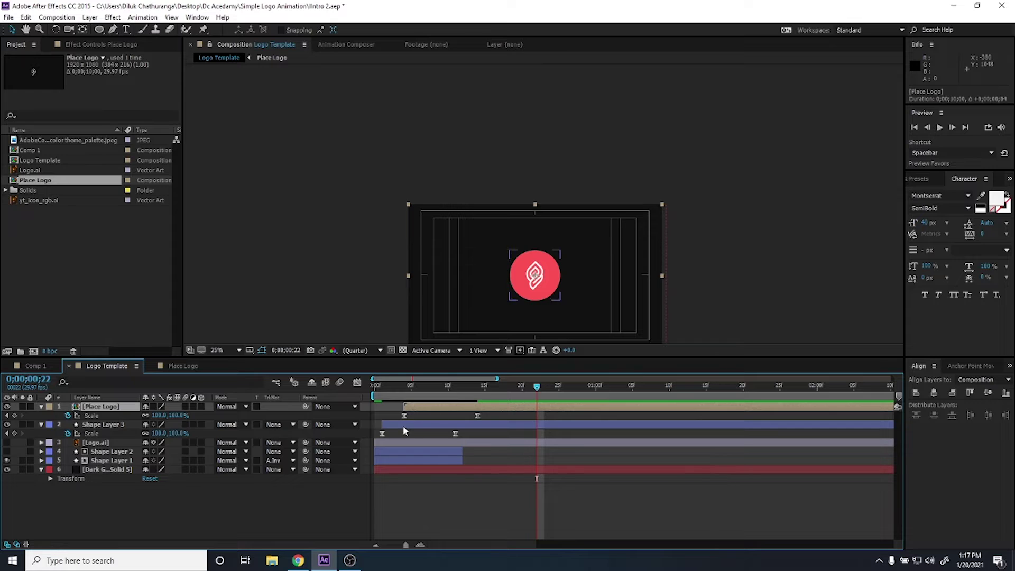
{"action": "left_click", "coordinate": [403, 426]}
{"action": "left_click_drag", "start_coordinate": [385, 426], "coordinate": [392, 426]}
Preview the staggered logo animation and step through its early frames.
{"action": "left_click", "coordinate": [393, 398]}
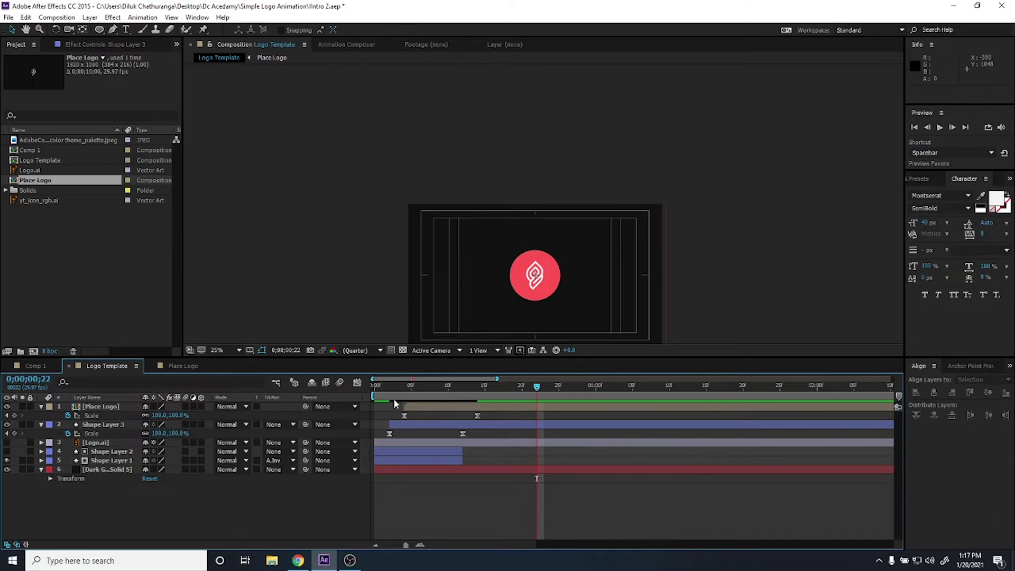
{"action": "key", "text": "space"}
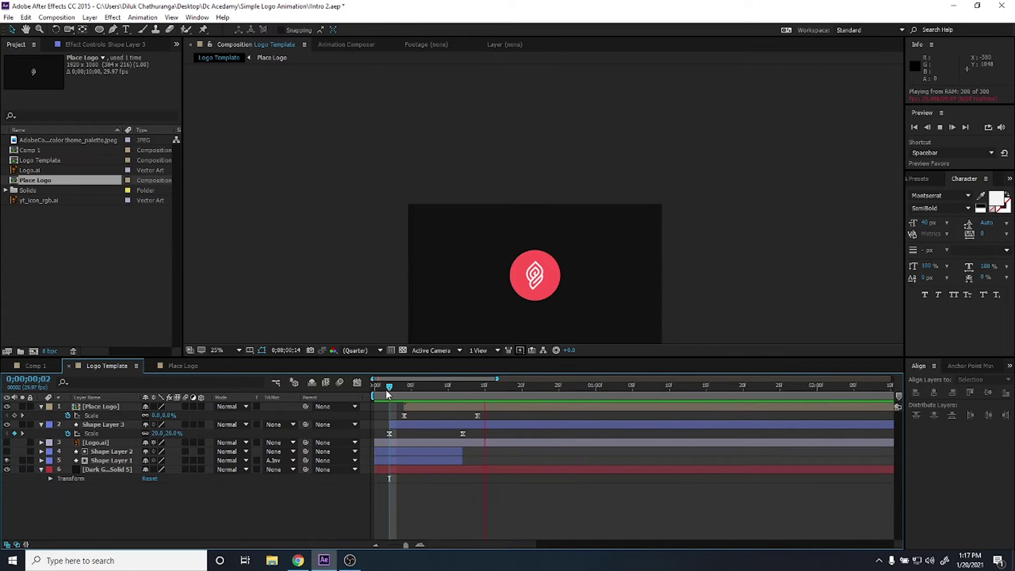
{"action": "key", "text": "space"}
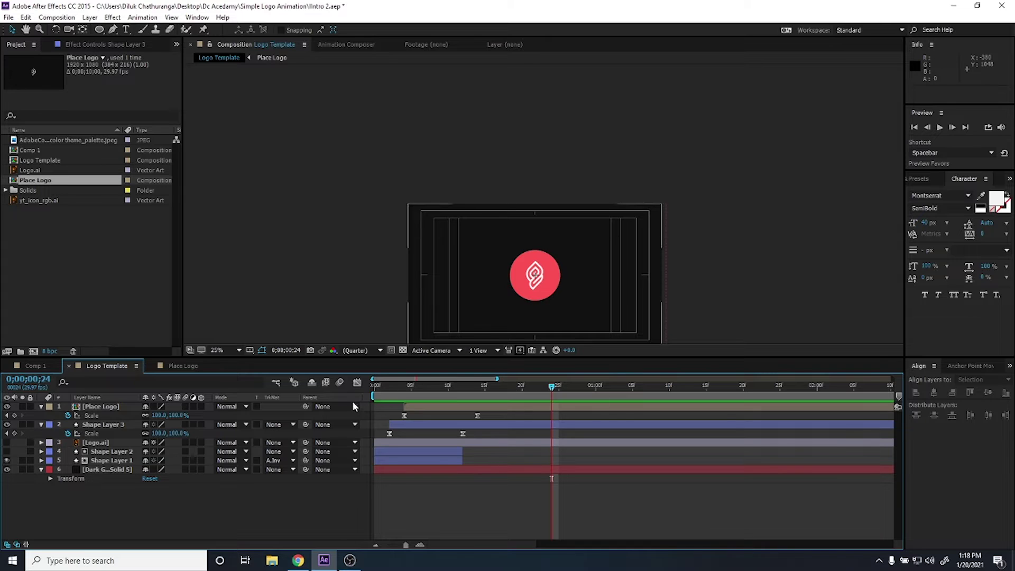
{"action": "left_click", "coordinate": [402, 389]}
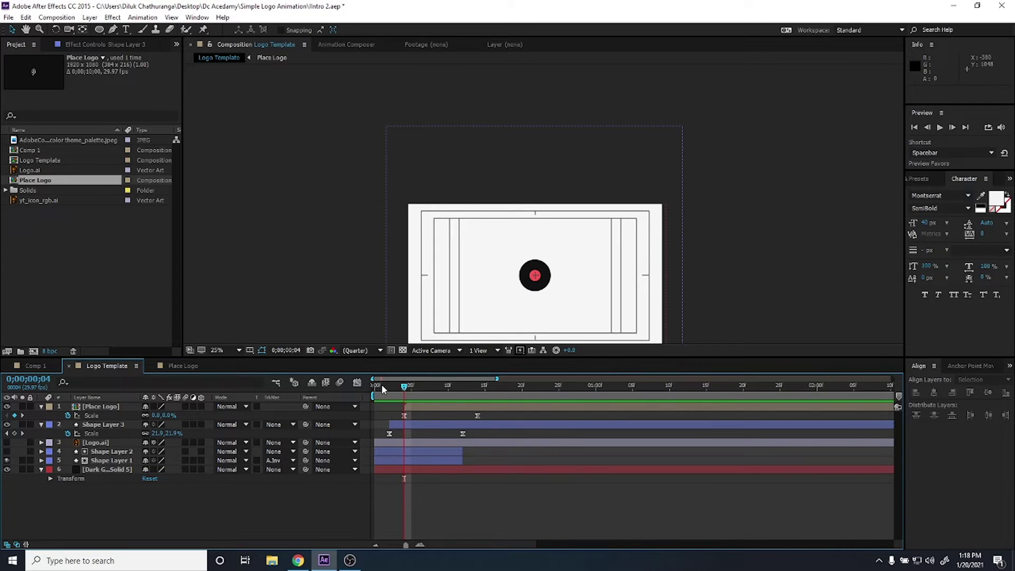
{"action": "left_click_drag", "start_coordinate": [384, 390], "coordinate": [478, 390]}
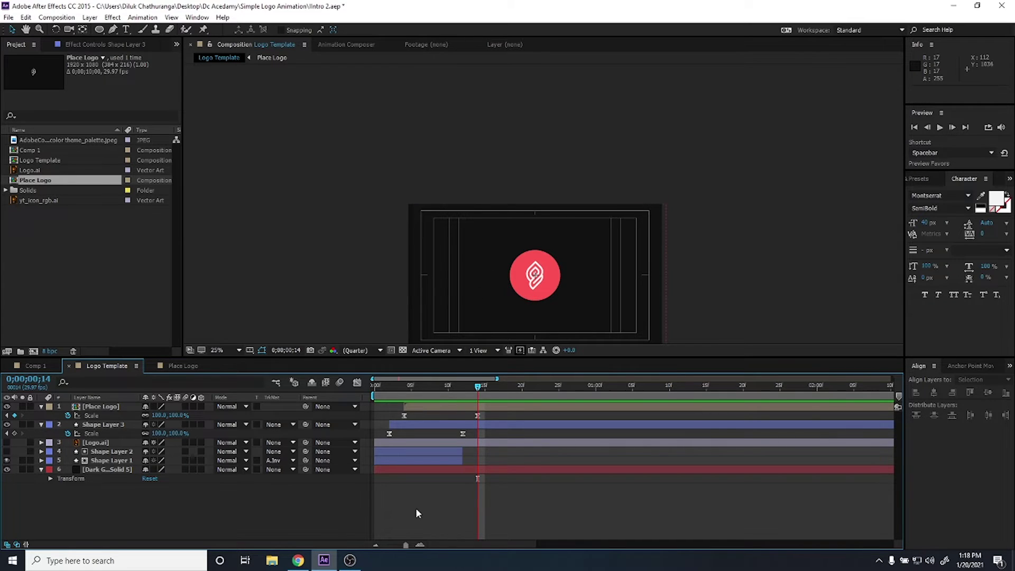
Add a new null object layer, Null 3, via Layer > New > Null Object.
{"action": "left_click", "coordinate": [90, 18]}
{"action": "mouse_move", "coordinate": [136, 31]}
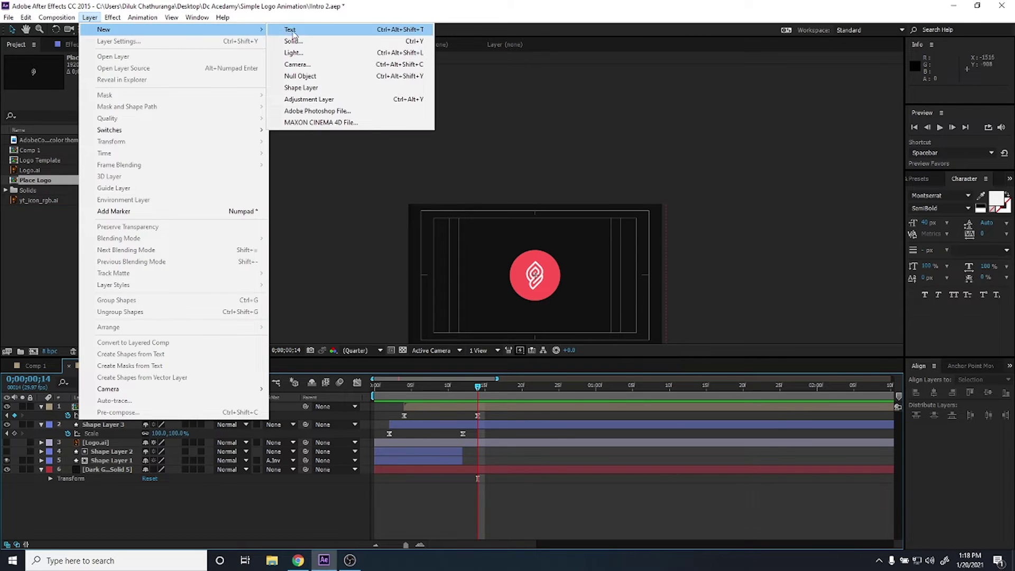
{"action": "left_click", "coordinate": [300, 76]}
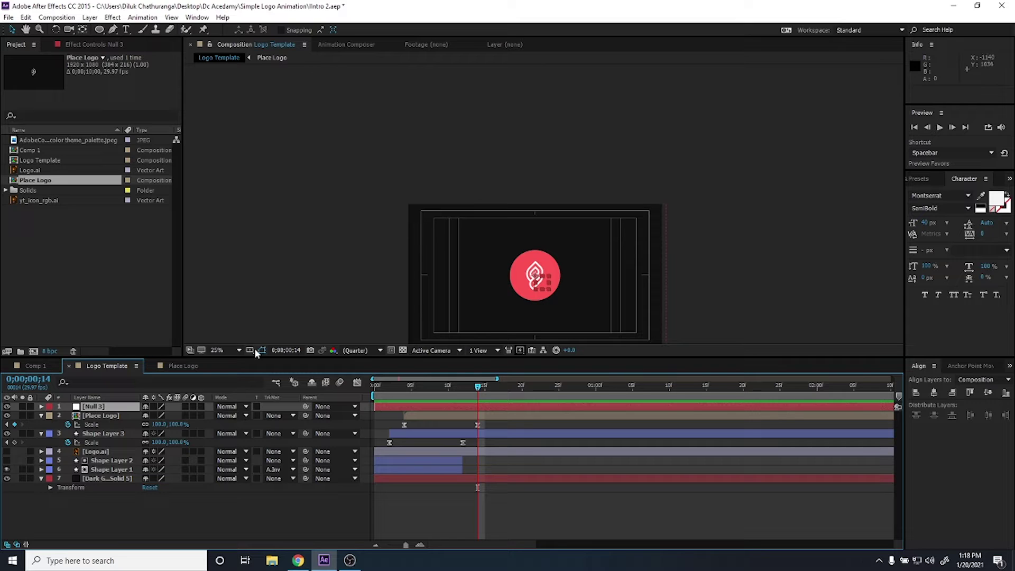
{"action": "left_click", "coordinate": [122, 434]}
Parent Place Logo and Shape Layer 3 to Null 3 with the pick-whip.
{"action": "left_click", "coordinate": [113, 416], "text": "ctrl"}
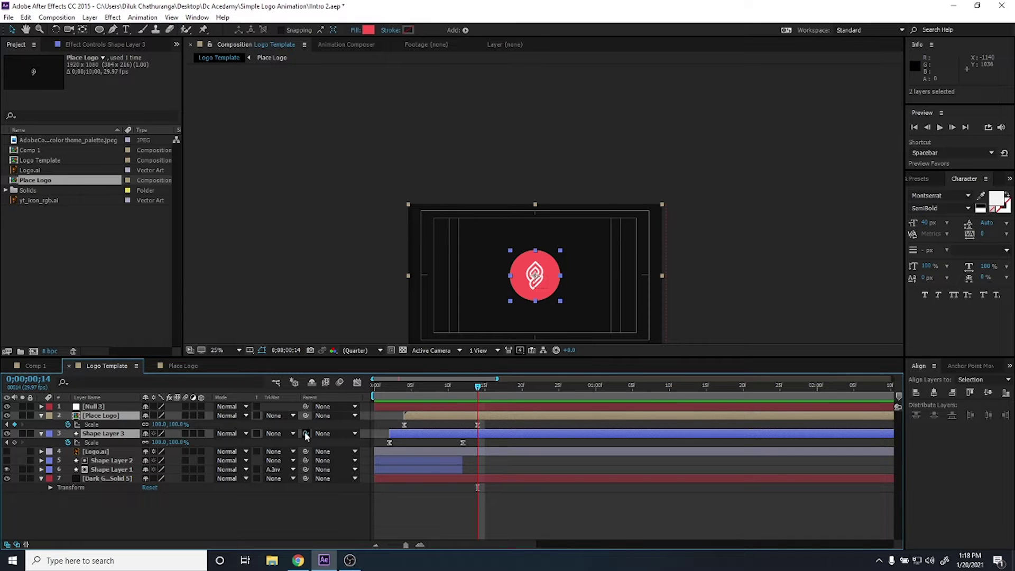
{"action": "left_click_drag", "start_coordinate": [305, 434], "coordinate": [116, 408]}
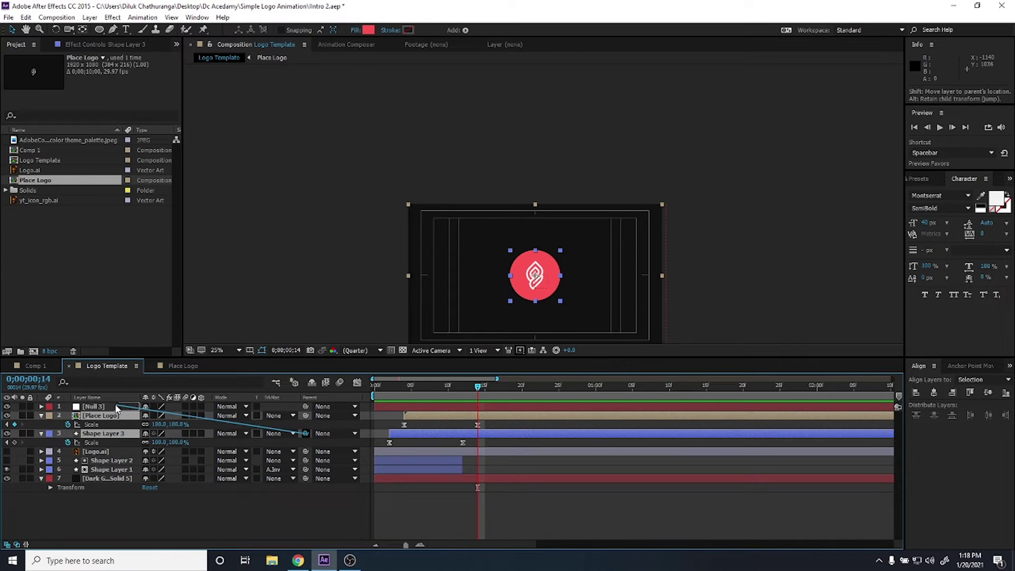
{"action": "left_click_drag", "start_coordinate": [116, 408], "coordinate": [116, 408]}
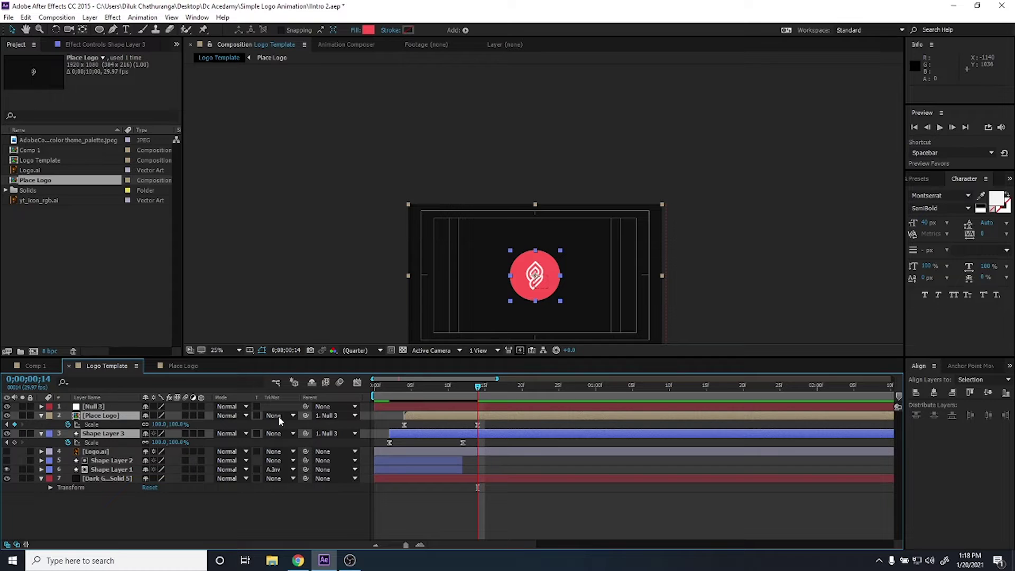
{"action": "left_click", "coordinate": [336, 416]}
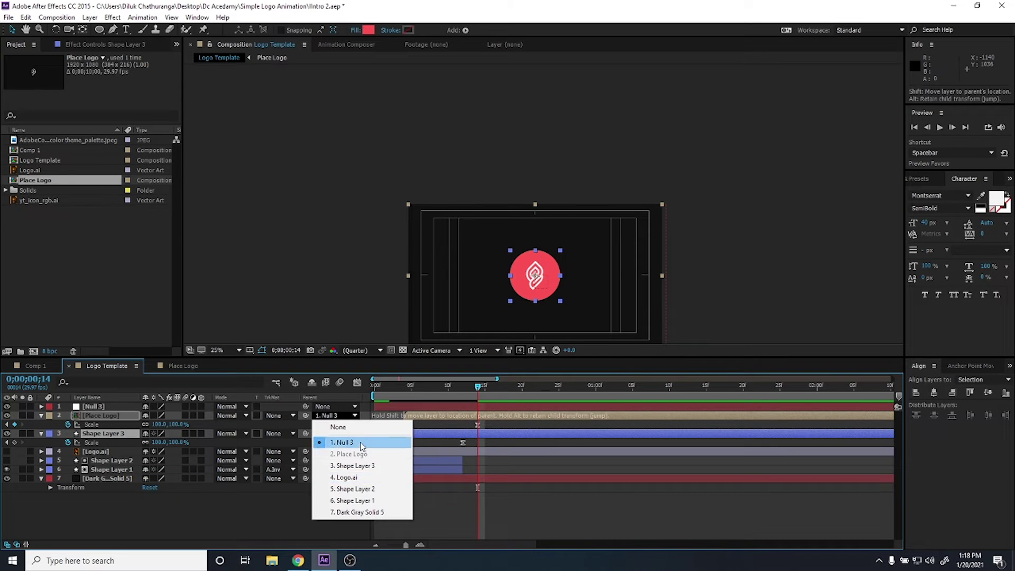
{"action": "left_click", "coordinate": [339, 406]}
{"action": "left_click", "coordinate": [413, 406]}
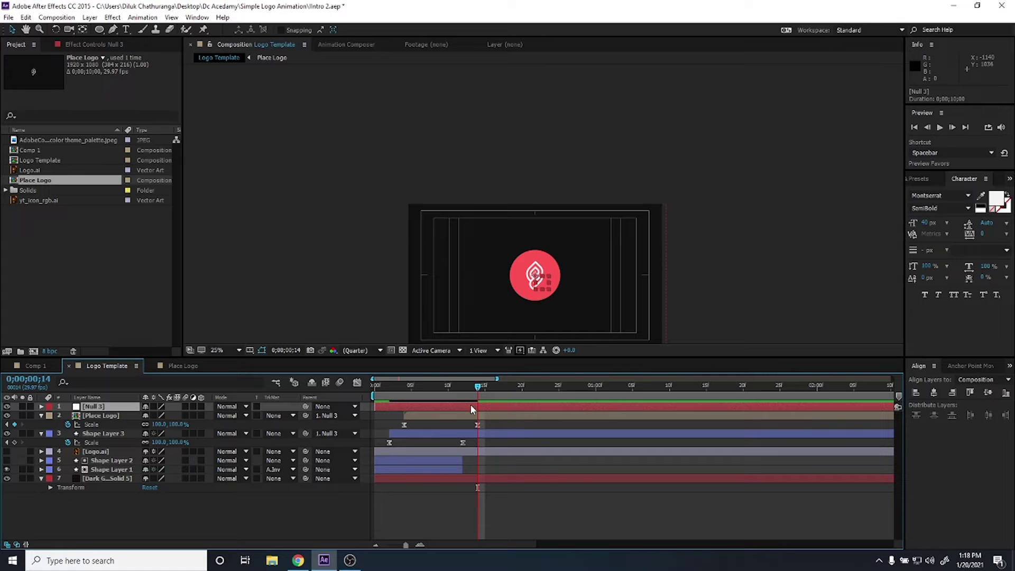
Trim Null 3 to start at frame 14 and set a 100% Scale keyframe there.
{"action": "key", "text": "alt+bracketleft"}
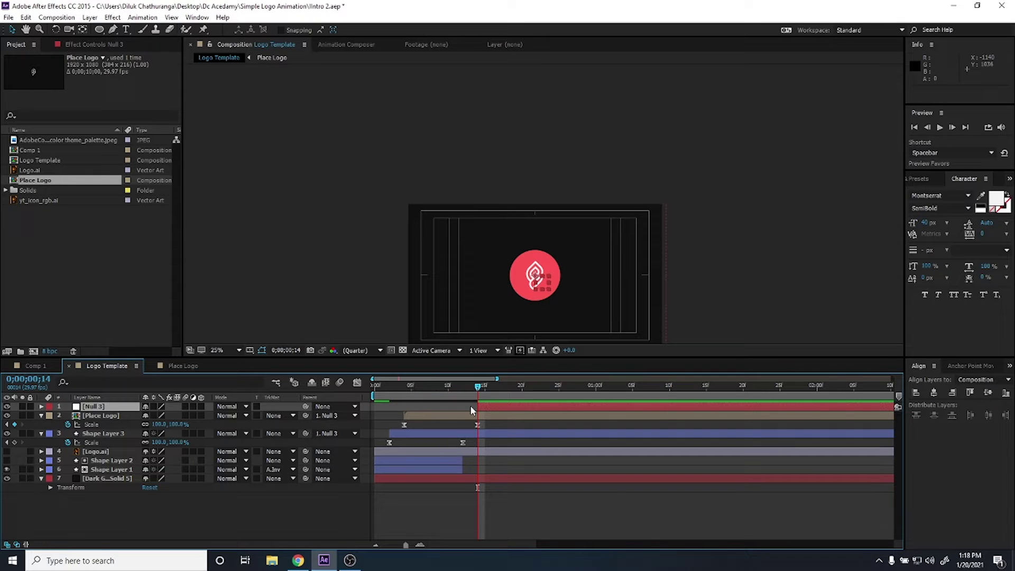
{"action": "key", "text": "s"}
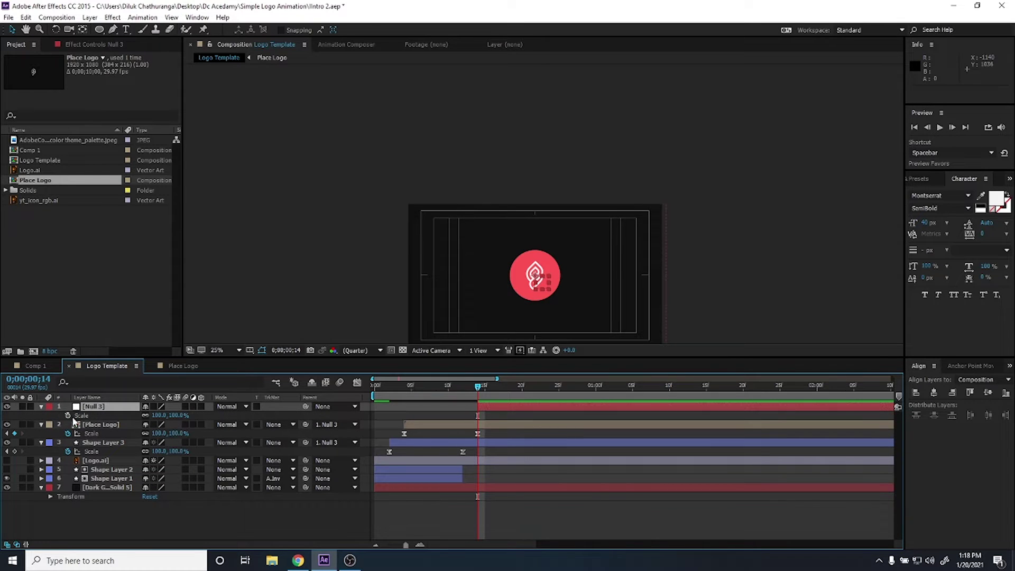
{"action": "left_click", "coordinate": [67, 415]}
{"action": "key", "text": "End"}
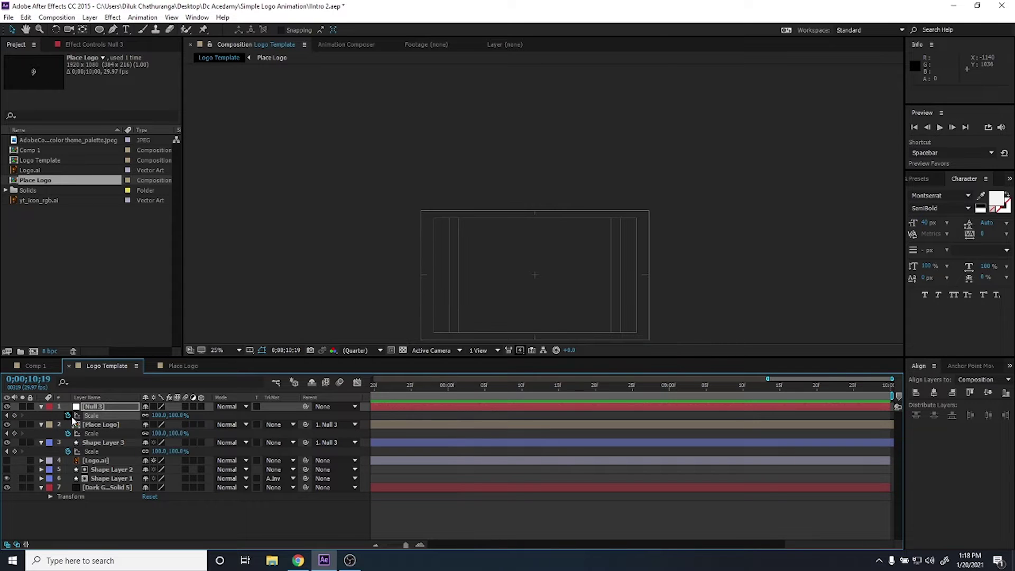
{"action": "scroll", "coordinate": [399, 446], "scroll_direction": "down", "scroll_amount": 3}
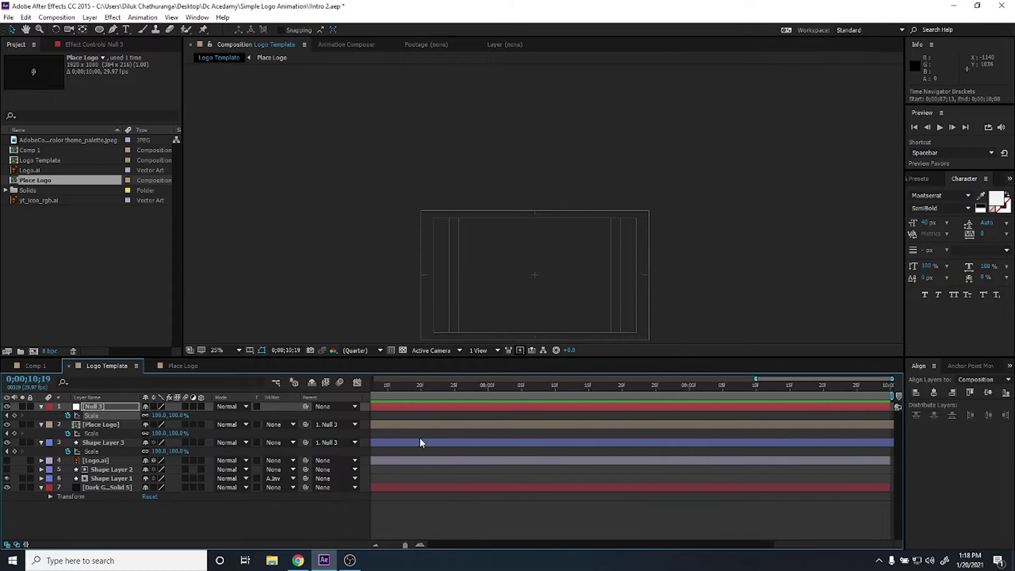
{"action": "scroll", "coordinate": [420, 442], "scroll_direction": "down", "scroll_amount": 5}
{"action": "left_click", "coordinate": [400, 388]}
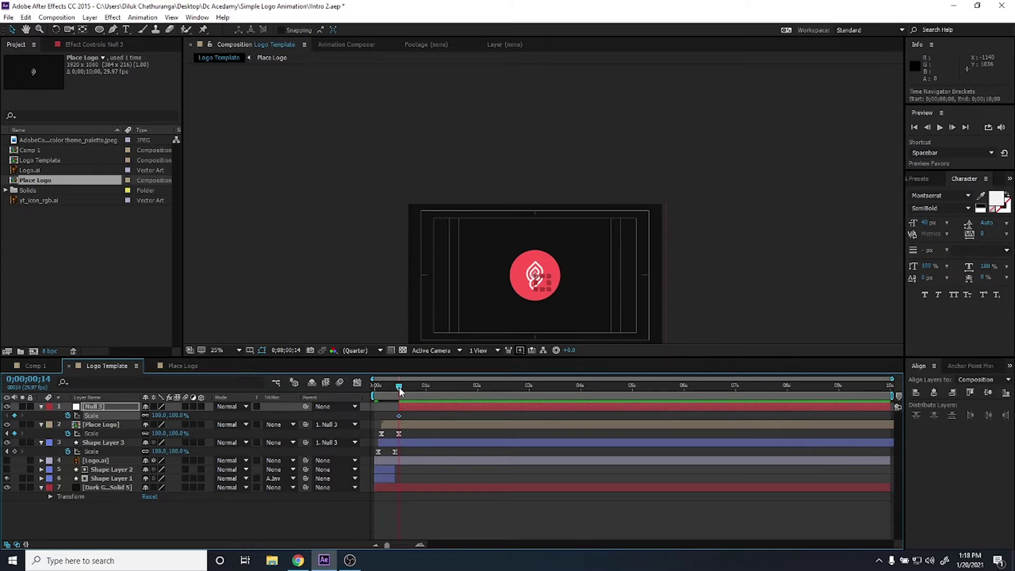
Scale Null 3 to about 58.8% at frame 24 and Easy Ease both keyframes.
{"action": "left_click_drag", "start_coordinate": [399, 389], "coordinate": [416, 388]}
{"action": "left_click_drag", "start_coordinate": [170, 417], "coordinate": [152, 421]}
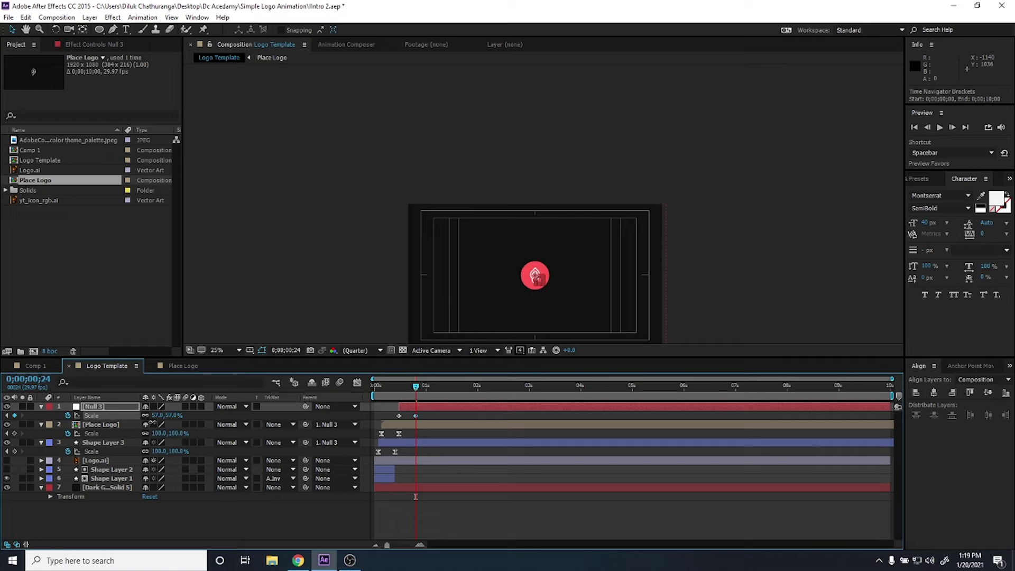
{"action": "left_click", "coordinate": [430, 410]}
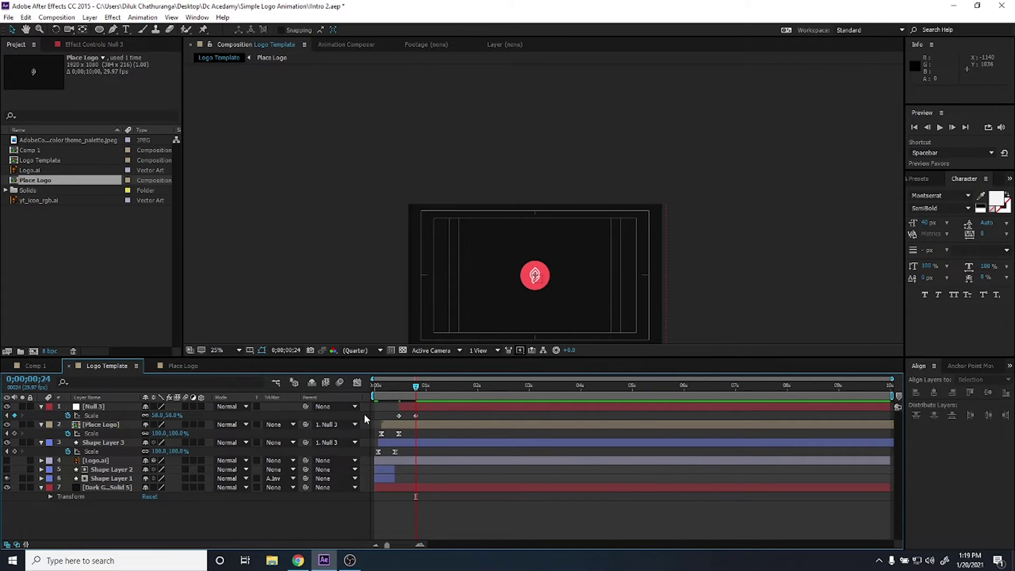
{"action": "left_click_drag", "start_coordinate": [394, 410], "coordinate": [424, 421]}
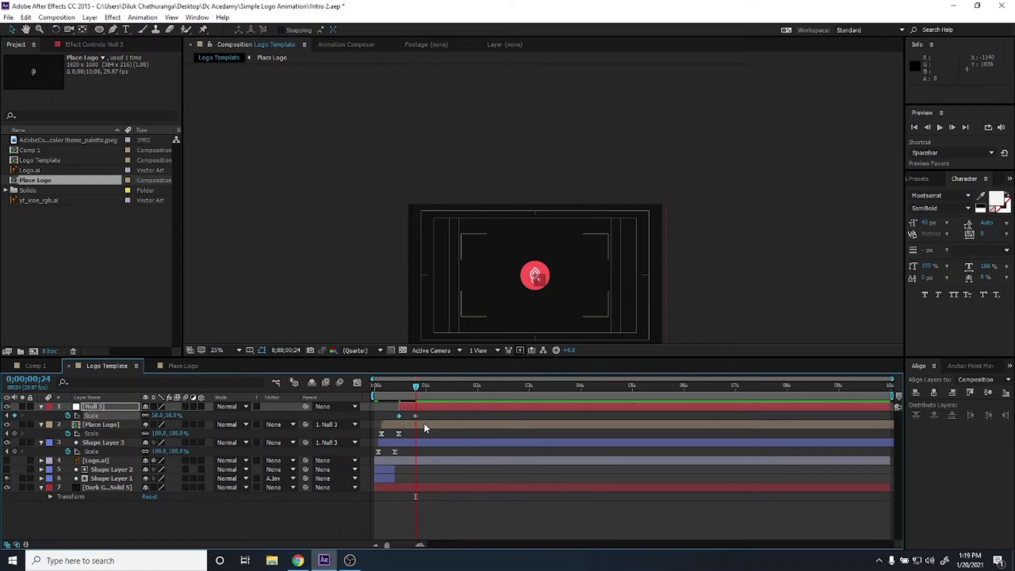
{"action": "key", "text": "F9"}
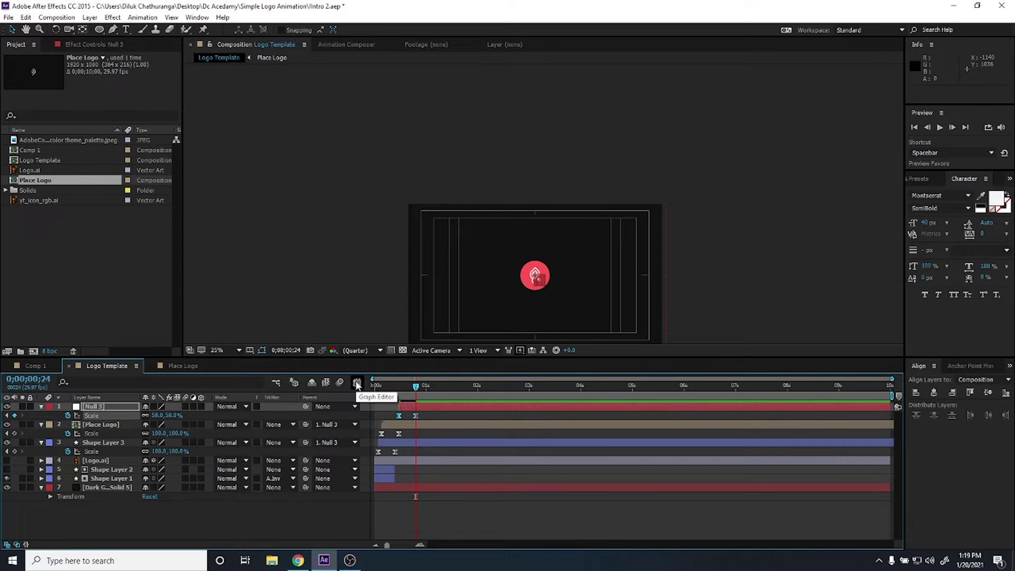
In the speed graph, lengthen the first Scale keyframe's influence for a sharp ease into 58.8%.
{"action": "left_click", "coordinate": [358, 383]}
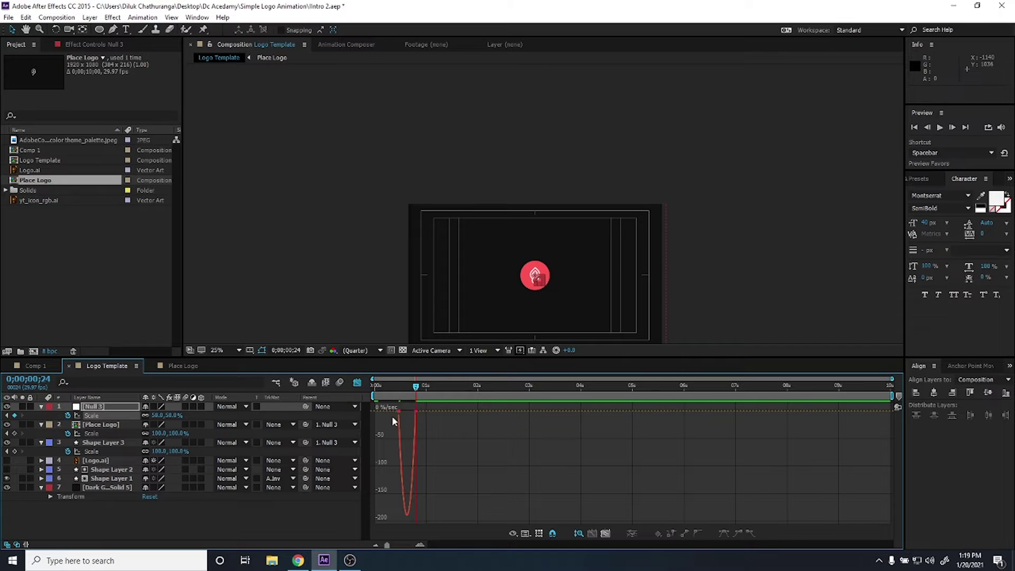
{"action": "scroll", "coordinate": [392, 415], "scroll_direction": "up", "scroll_amount": 4}
{"action": "left_click_drag", "start_coordinate": [414, 403], "coordinate": [496, 415]}
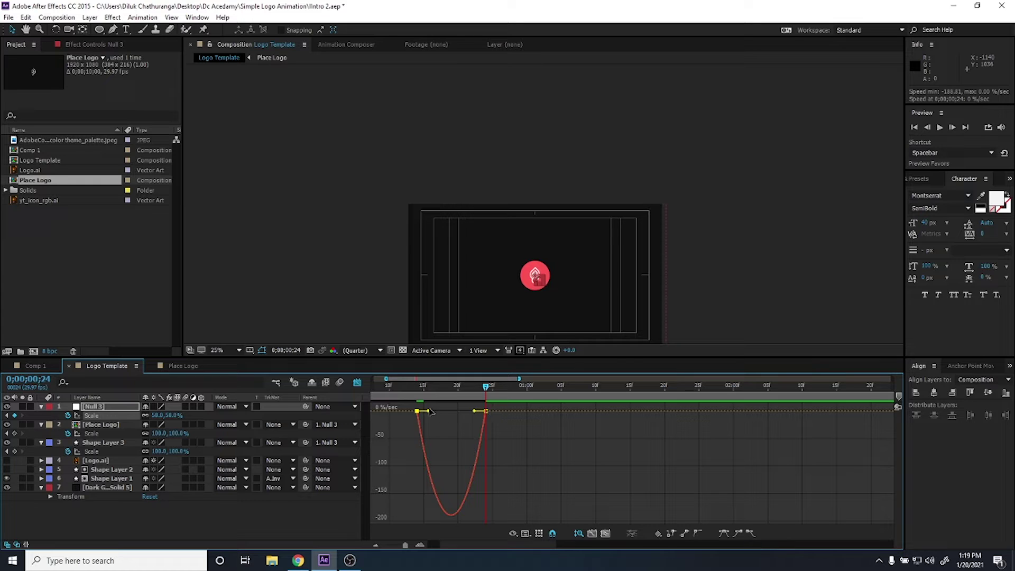
{"action": "left_click_drag", "start_coordinate": [437, 413], "coordinate": [483, 412]}
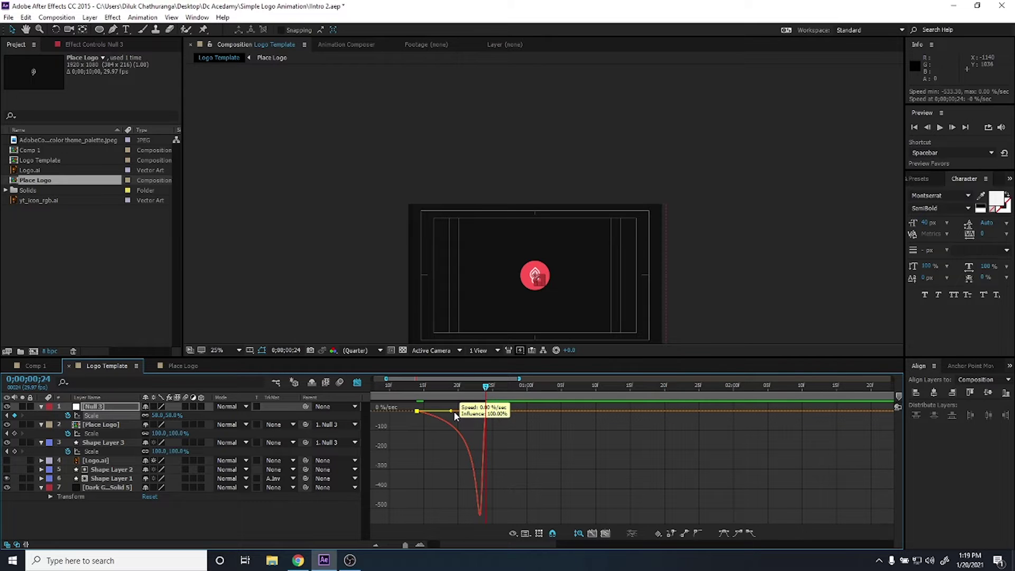
{"action": "left_click", "coordinate": [421, 391]}
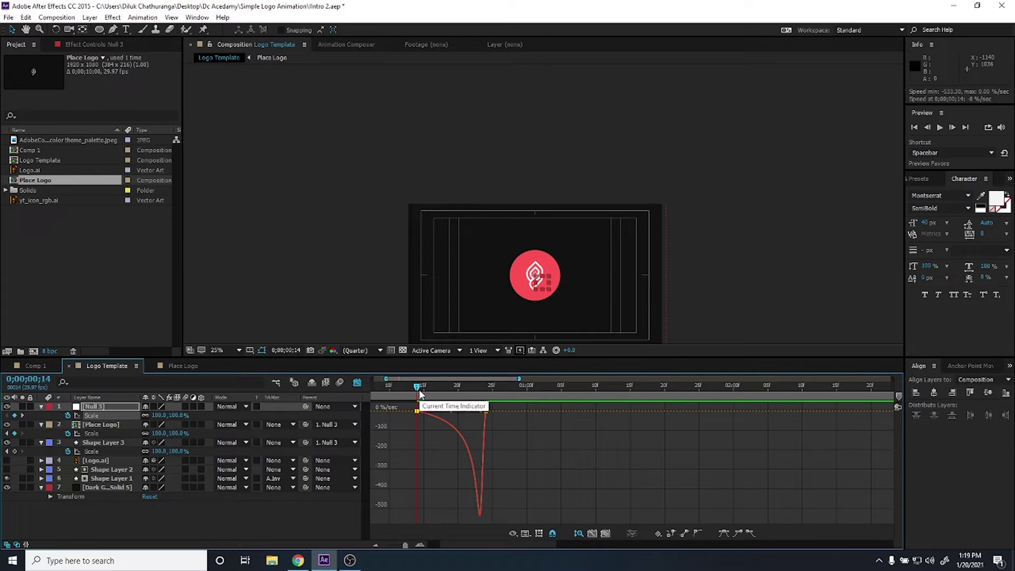
{"action": "left_click_drag", "start_coordinate": [418, 387], "coordinate": [575, 387]}
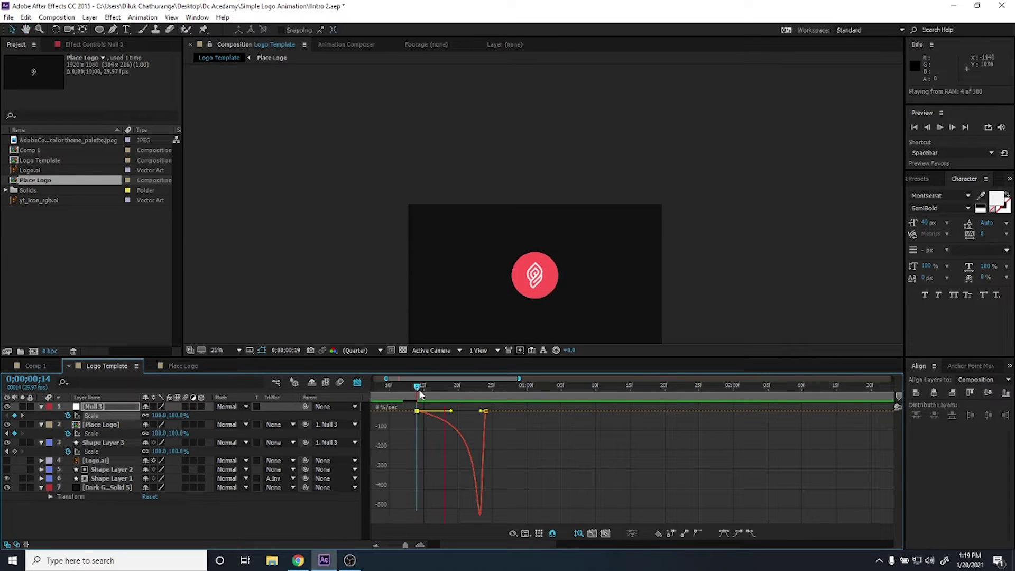
{"action": "left_click", "coordinate": [482, 415]}
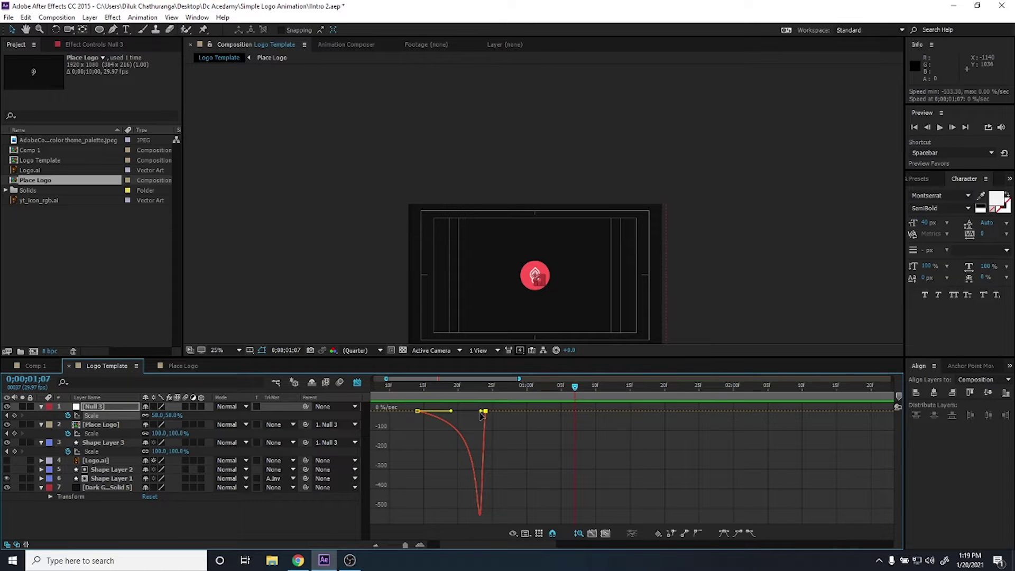
{"action": "left_click_drag", "start_coordinate": [483, 414], "coordinate": [485, 412]}
Preview the eased shrink of the logo and close the Graph Editor.
{"action": "key", "text": "space"}
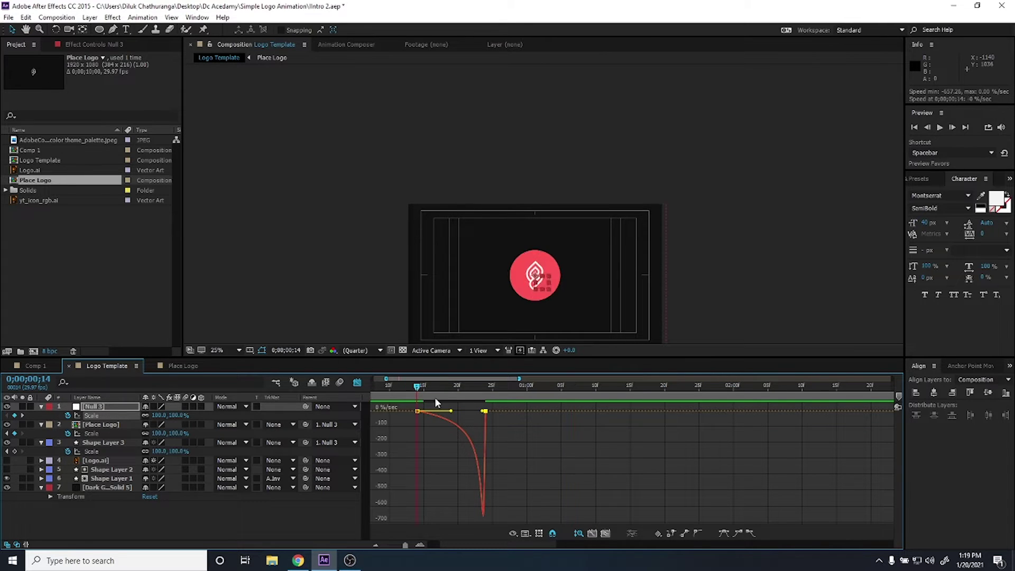
{"action": "key", "text": "space"}
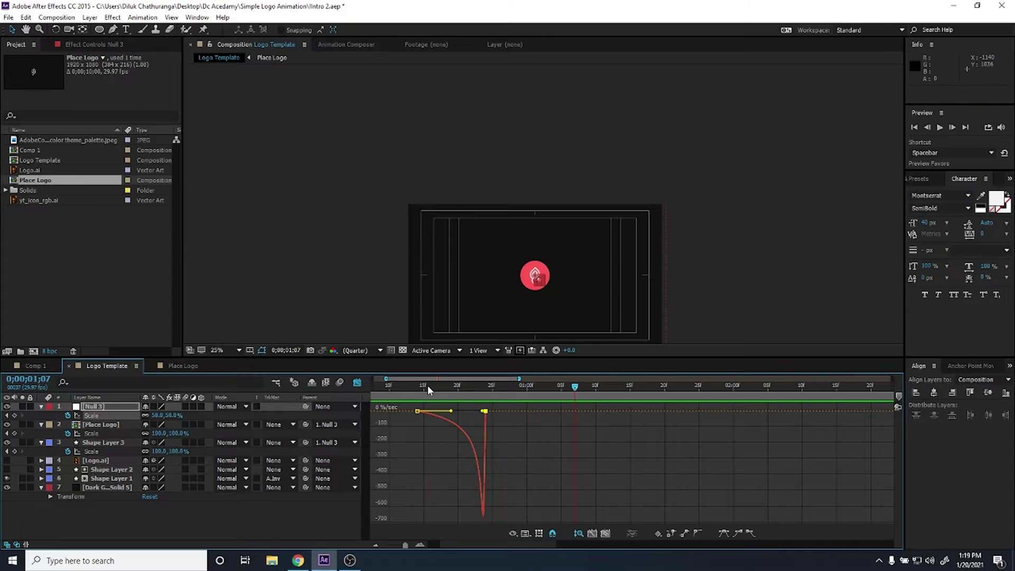
{"action": "left_click", "coordinate": [428, 386]}
{"action": "key", "text": "space"}
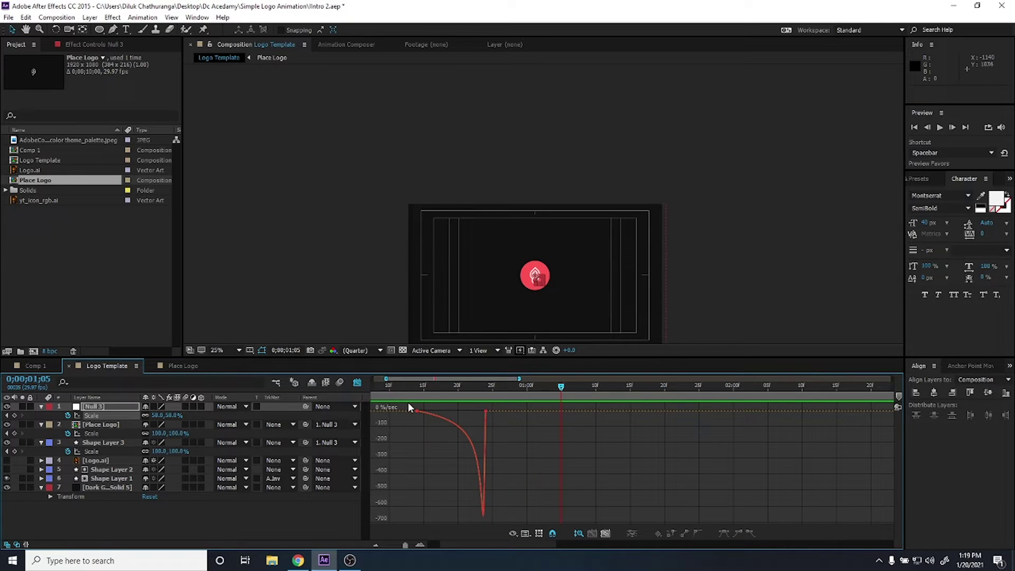
{"action": "left_click", "coordinate": [357, 382]}
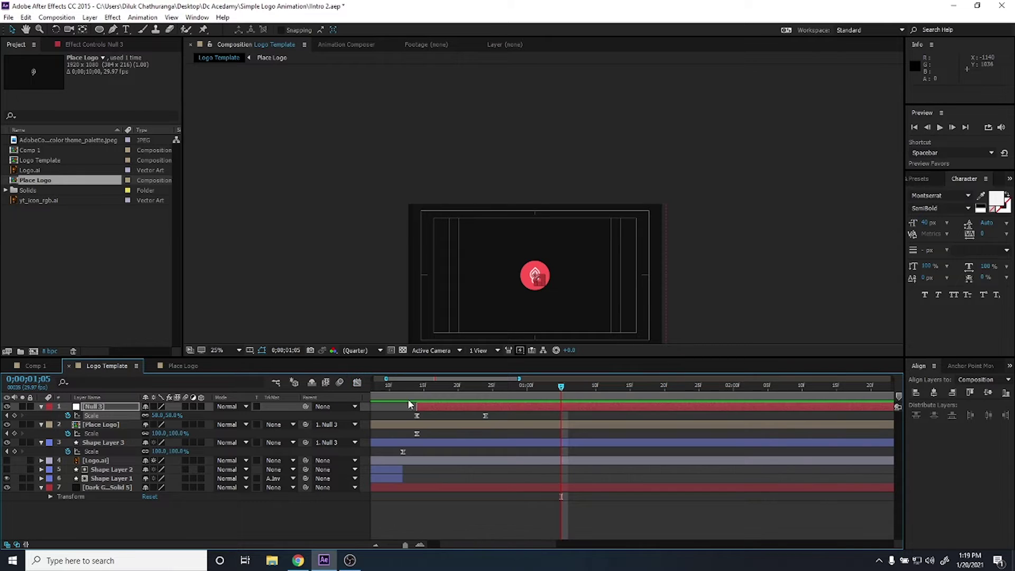
Reveal Null 3's Position at frame 24 and separate it into X and Y dimensions.
{"action": "left_click", "coordinate": [489, 408]}
{"action": "left_click", "coordinate": [486, 386]}
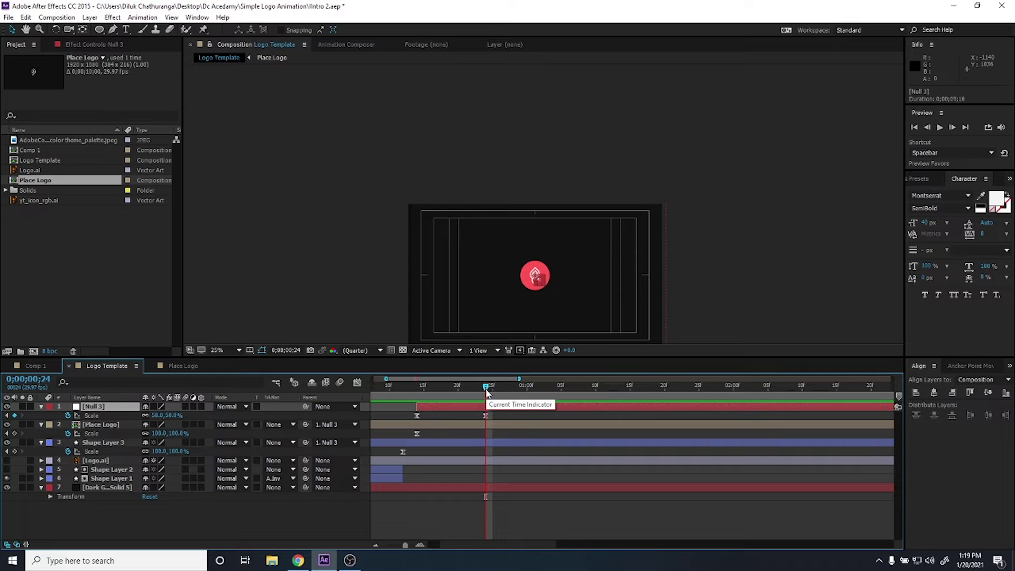
{"action": "key", "text": "p"}
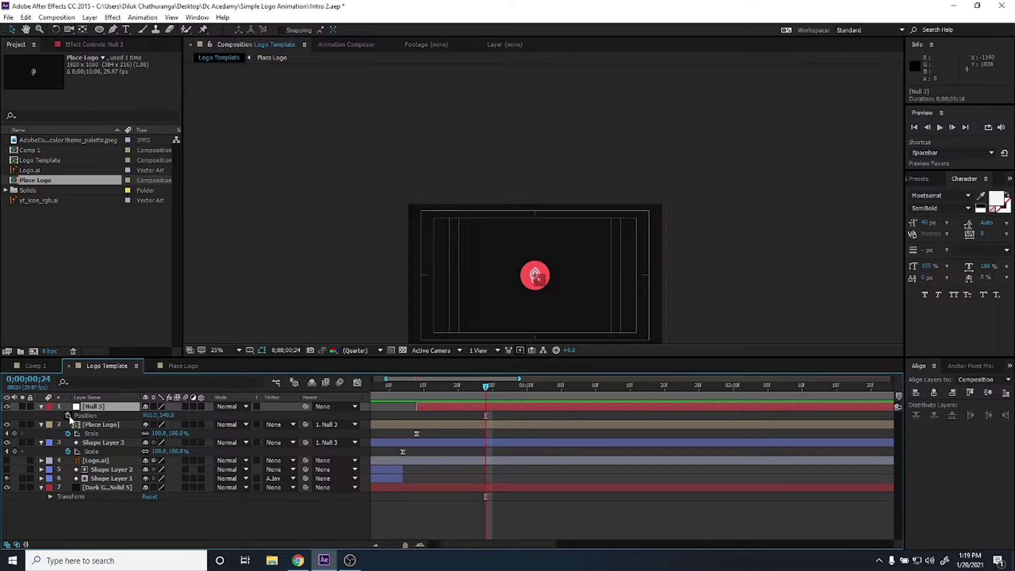
{"action": "left_click", "coordinate": [68, 416]}
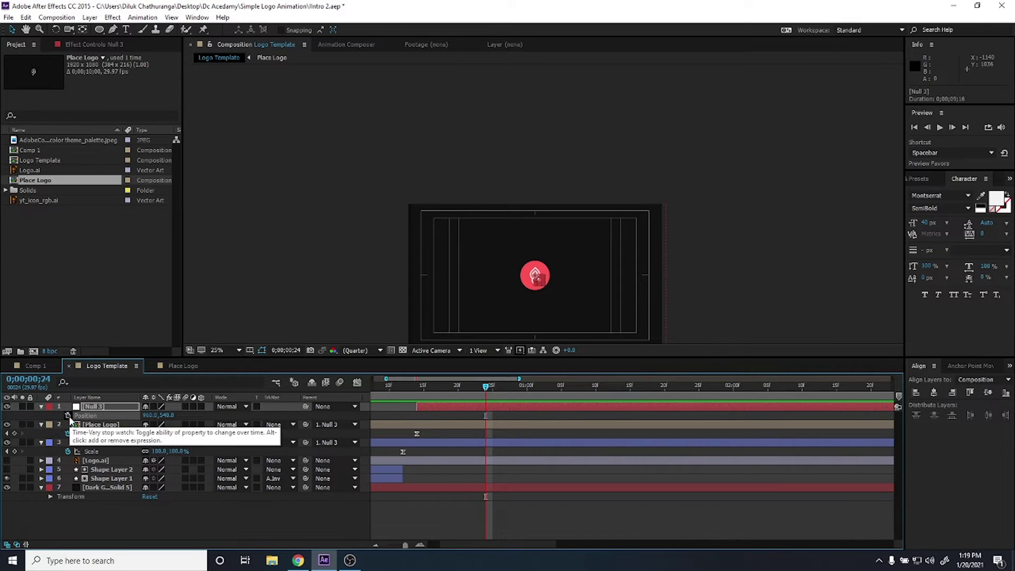
{"action": "right_click", "coordinate": [79, 417]}
{"action": "left_click", "coordinate": [125, 433]}
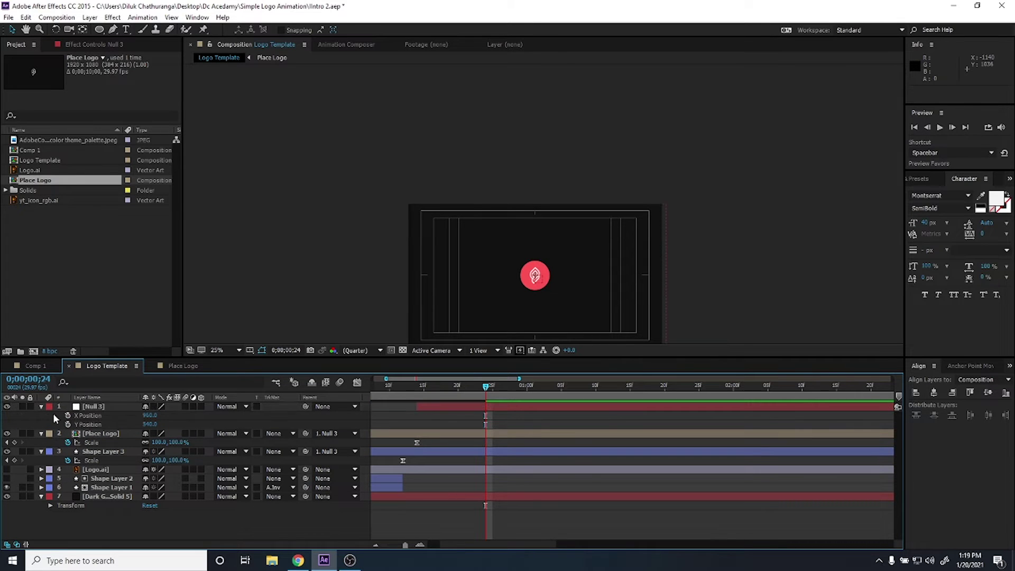
Keyframe X Position at 960 on frame 24 and 560 ten frames later.
{"action": "left_click", "coordinate": [68, 416]}
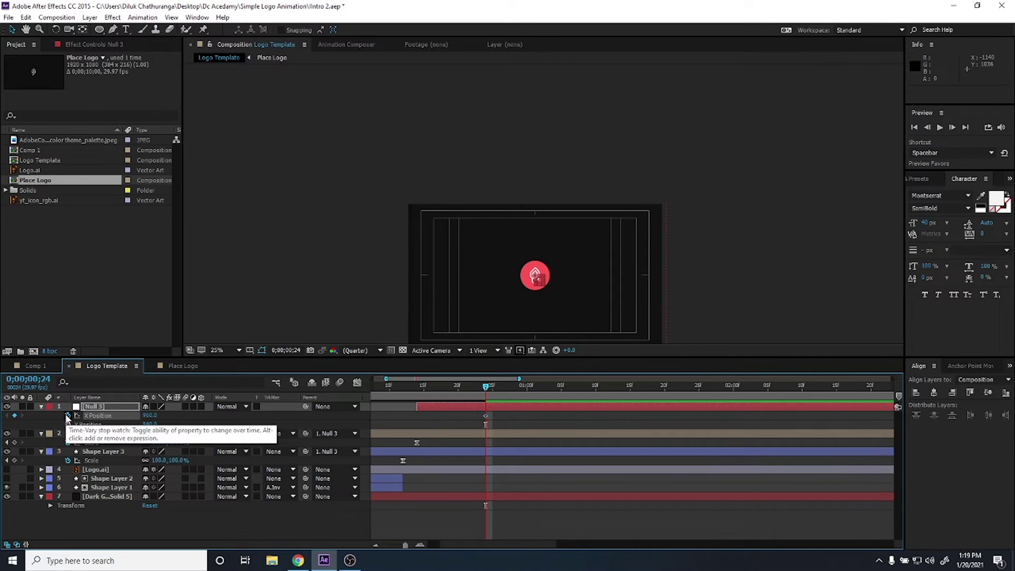
{"action": "key", "text": "shift+Page_Down"}
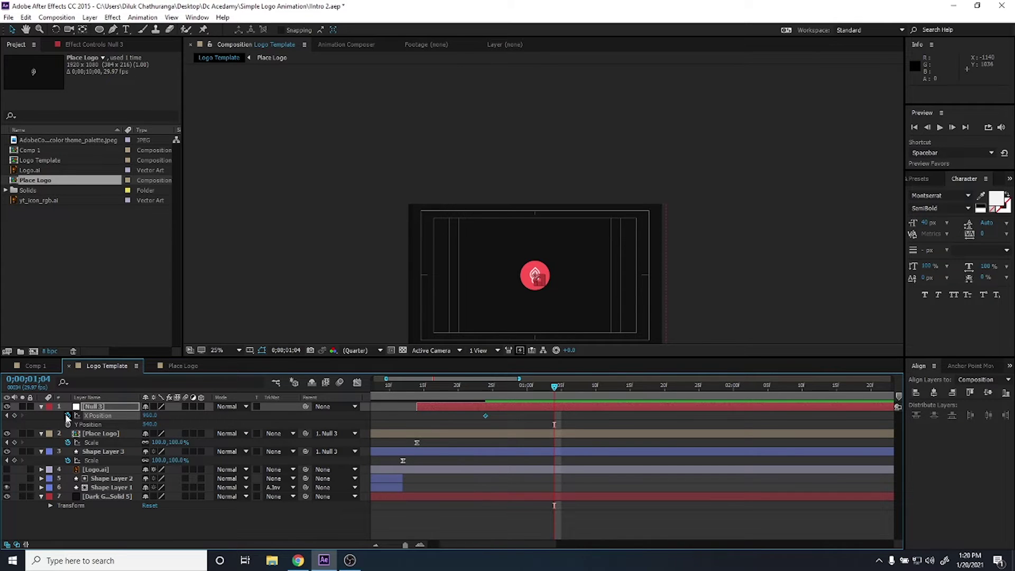
{"action": "key", "text": "shift+Left"}
{"action": "key", "text": "shift+Left"}
{"action": "key", "text": "shift+Left"}
{"action": "key", "text": "shift+Left"}
{"action": "key", "text": "shift+Left"}
{"action": "key", "text": "shift+Left"}
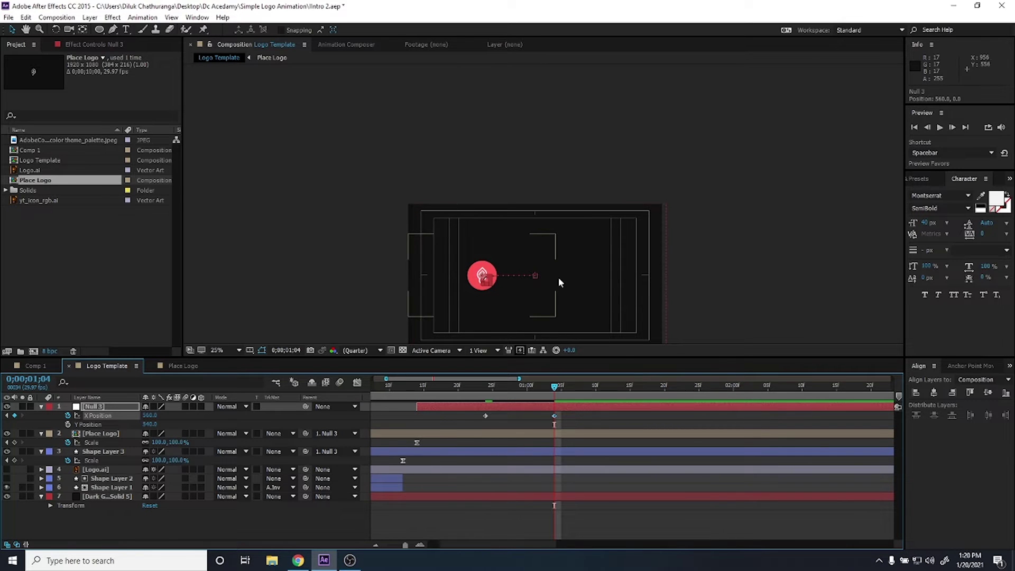
Change the slide's ending X Position keyframe value to 640.
{"action": "left_click", "coordinate": [557, 422]}
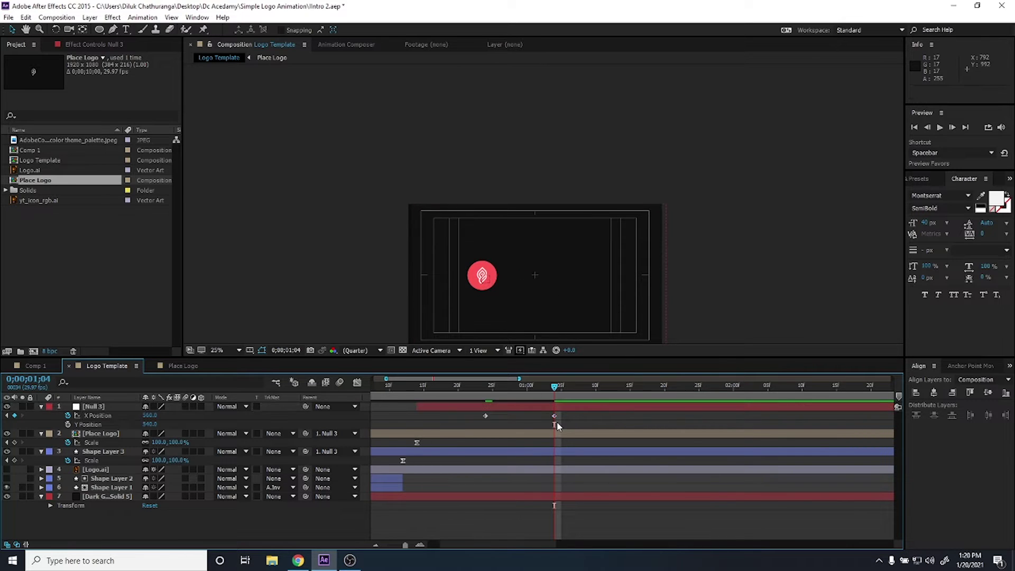
{"action": "left_click_drag", "start_coordinate": [566, 405], "coordinate": [461, 414]}
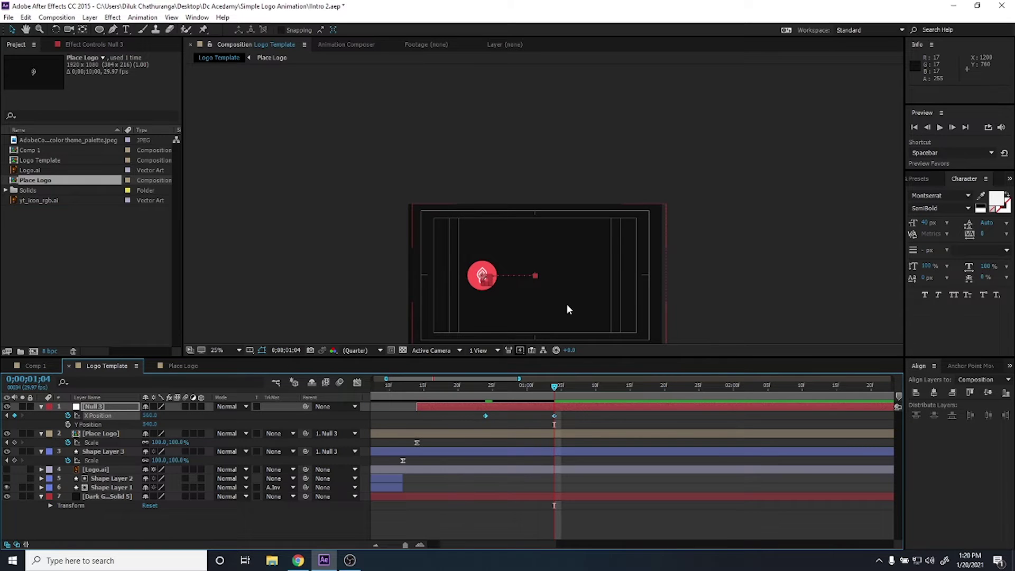
{"action": "key", "text": "shift+Right"}
{"action": "key", "text": "shift+Right"}
{"action": "key", "text": "shift+Right"}
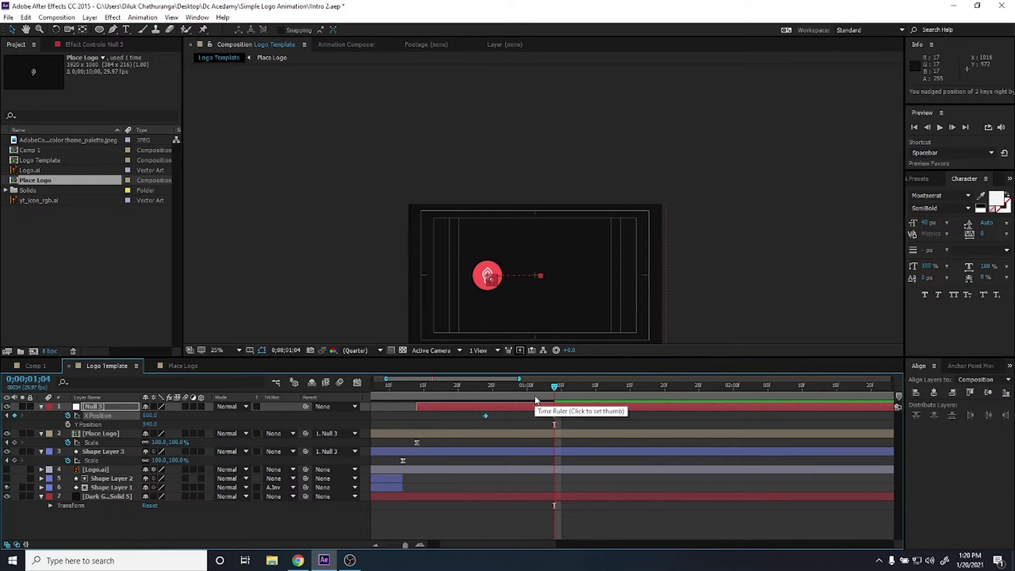
{"action": "key", "text": "shift+Right"}
{"action": "key", "text": "shift+Right"}
{"action": "key", "text": "shift+Right"}
{"action": "key", "text": "ctrl+z"}
{"action": "left_click", "coordinate": [572, 419]}
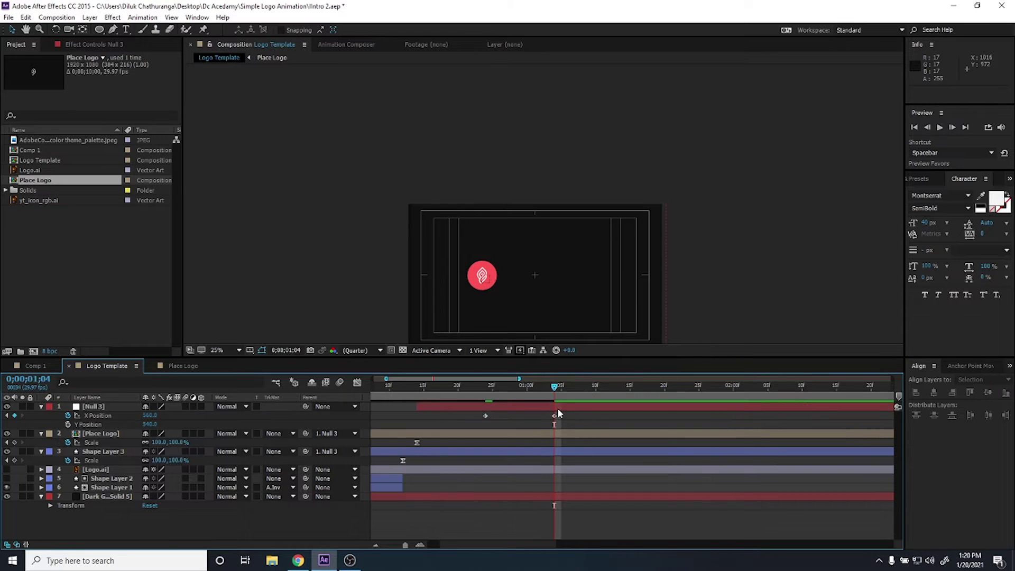
{"action": "left_click", "coordinate": [557, 407]}
{"action": "left_click", "coordinate": [555, 415]}
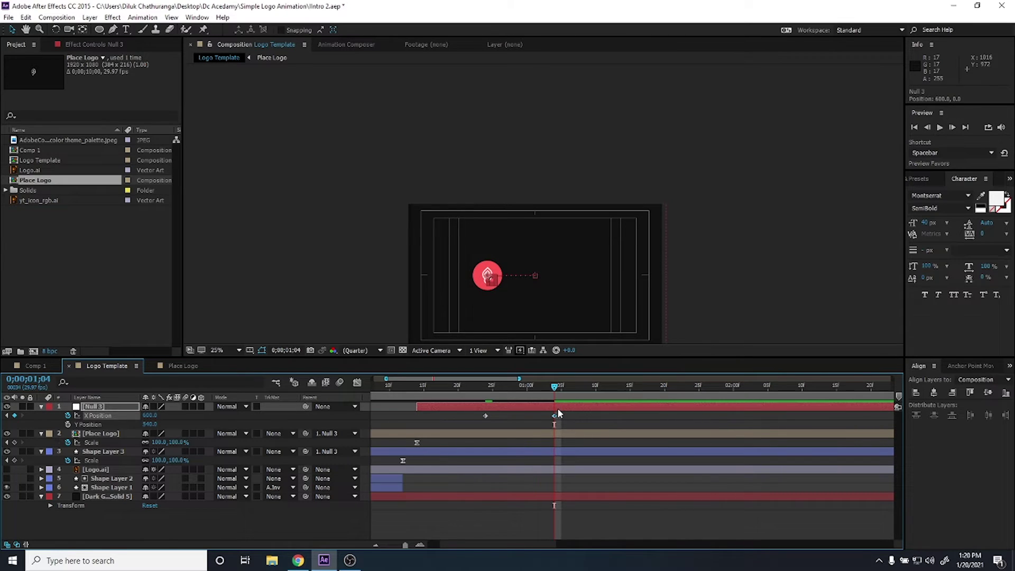
Apply Easy Ease to both X Position keyframes and preview the slide.
{"action": "left_click_drag", "start_coordinate": [571, 419], "coordinate": [475, 414]}
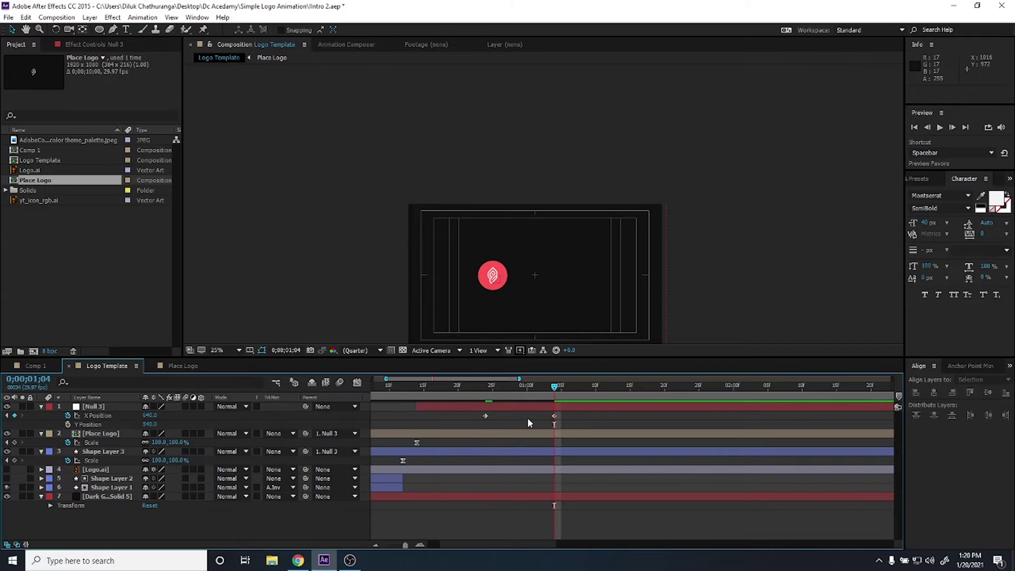
{"action": "key", "text": "F9"}
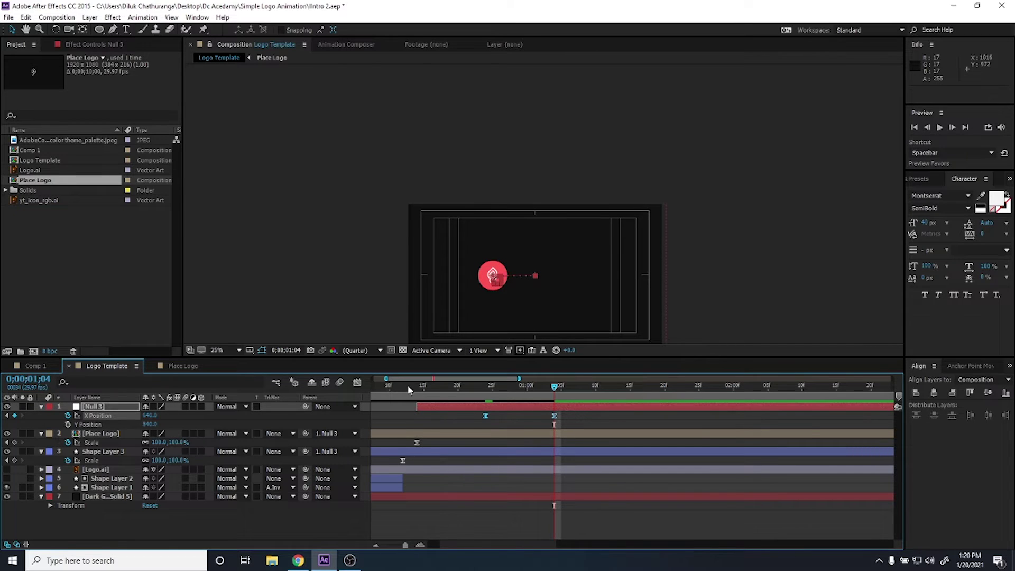
{"action": "left_click", "coordinate": [408, 391]}
{"action": "key", "text": "space"}
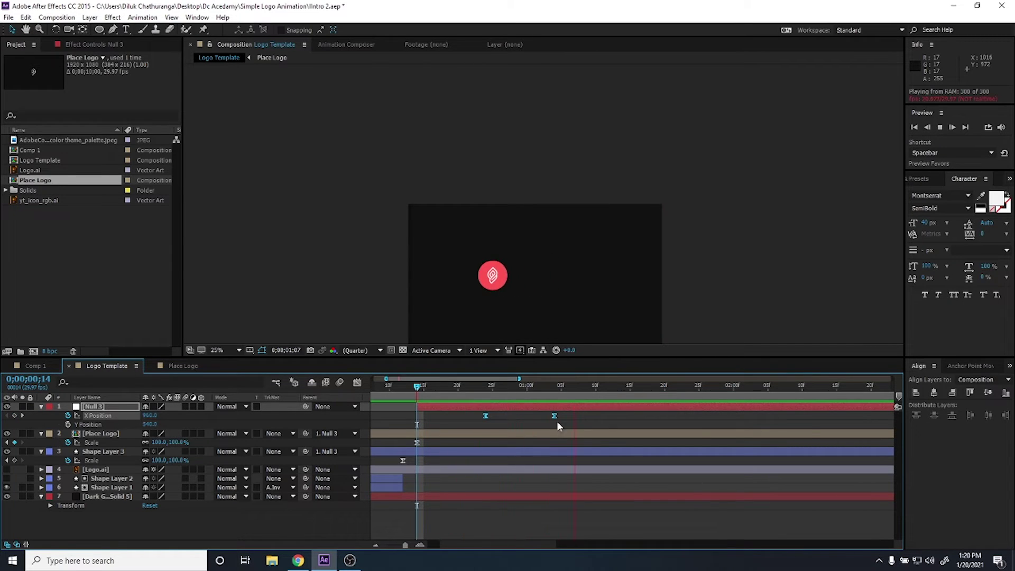
{"action": "left_click", "coordinate": [577, 422]}
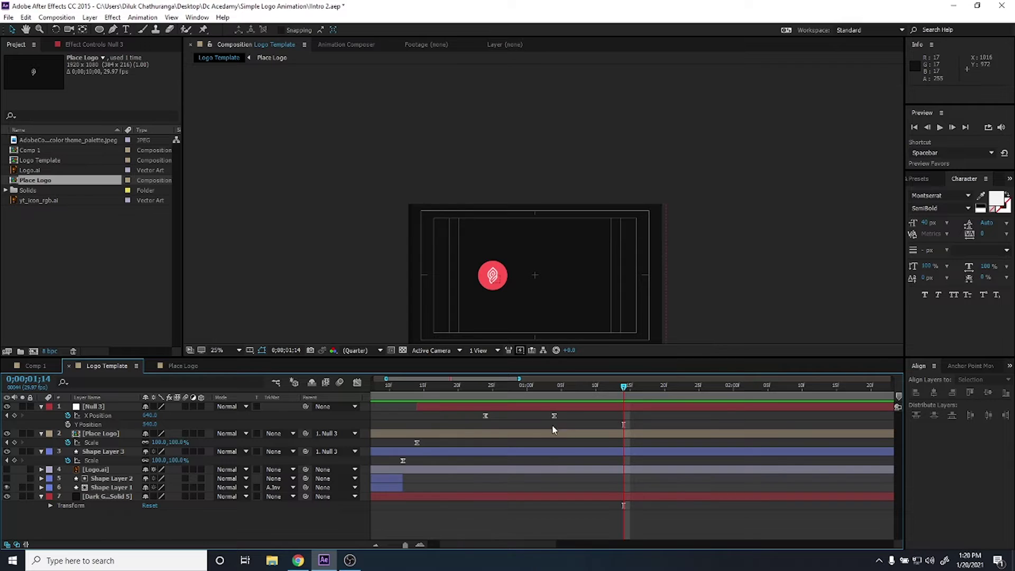
{"action": "left_click_drag", "start_coordinate": [555, 425], "coordinate": [464, 412]}
Extend the final X Position keyframe's influence so the logo launches fast and glides to a stop, then preview.
{"action": "left_click", "coordinate": [357, 382]}
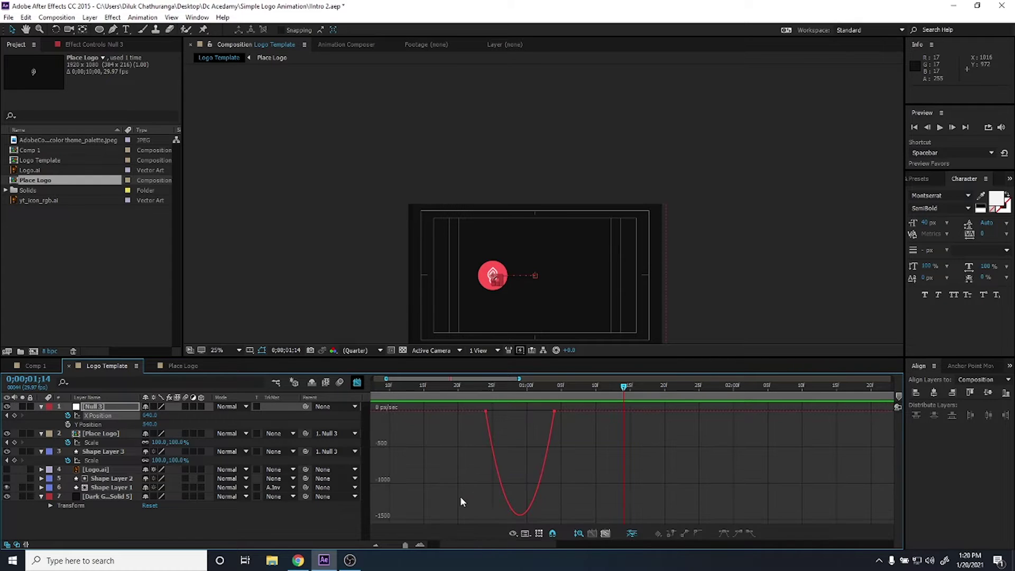
{"action": "mouse_move", "coordinate": [494, 406]}
{"action": "left_mouse_down"}
{"action": "mouse_move", "coordinate": [473, 429]}
{"action": "mouse_move", "coordinate": [490, 411]}
{"action": "mouse_move", "coordinate": [515, 414]}
{"action": "left_mouse_up"}
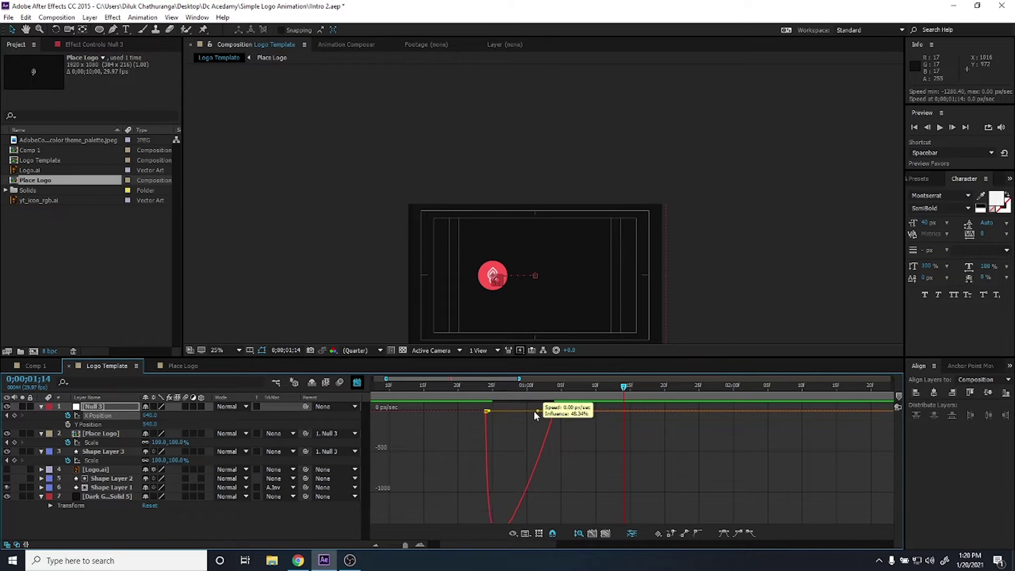
{"action": "key", "text": "space"}
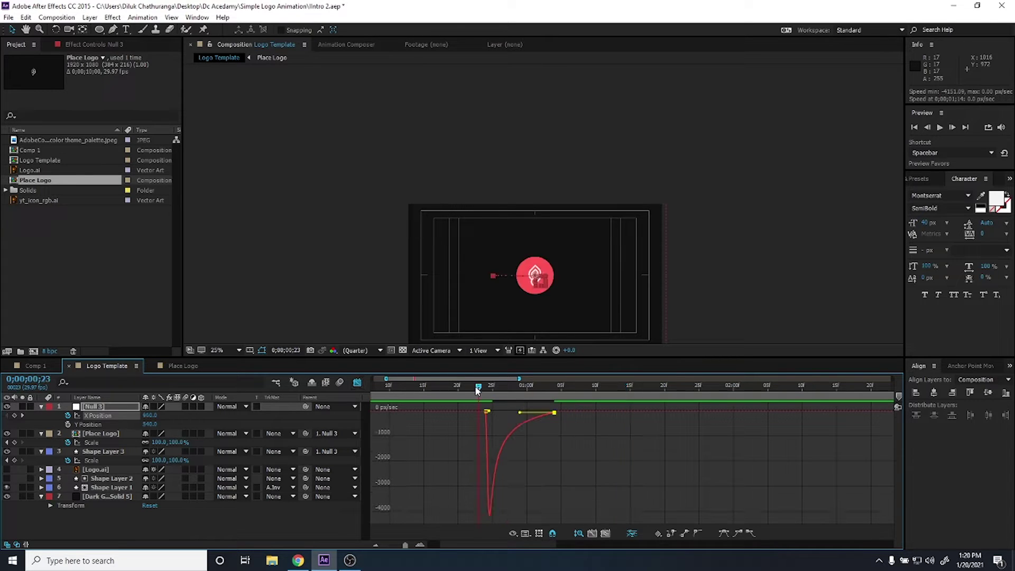
Show Null 3's keyframes and move the X Position slide to start at frame 26, then play back.
{"action": "key", "text": "space"}
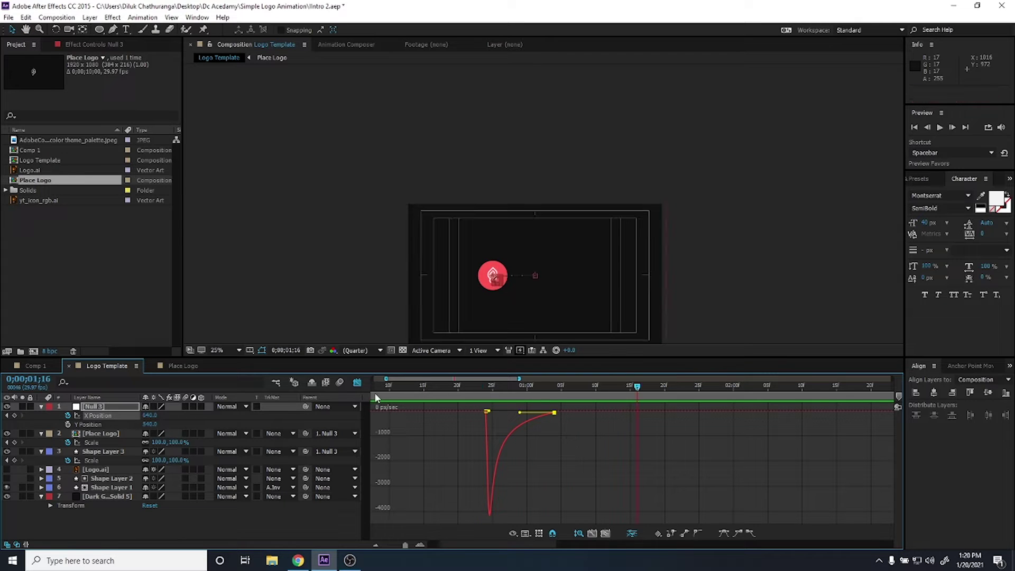
{"action": "left_click", "coordinate": [356, 384]}
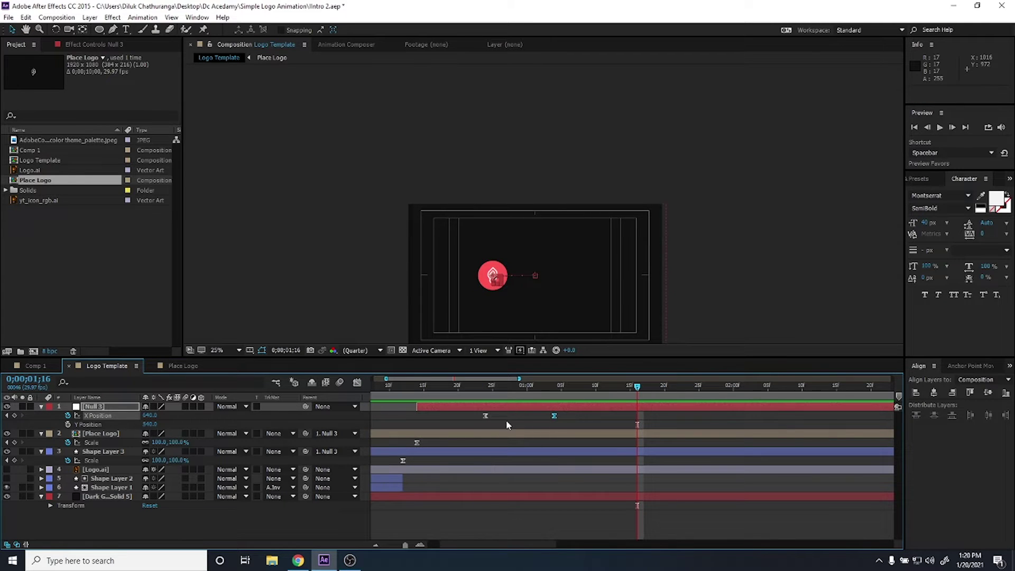
{"action": "left_click", "coordinate": [498, 406]}
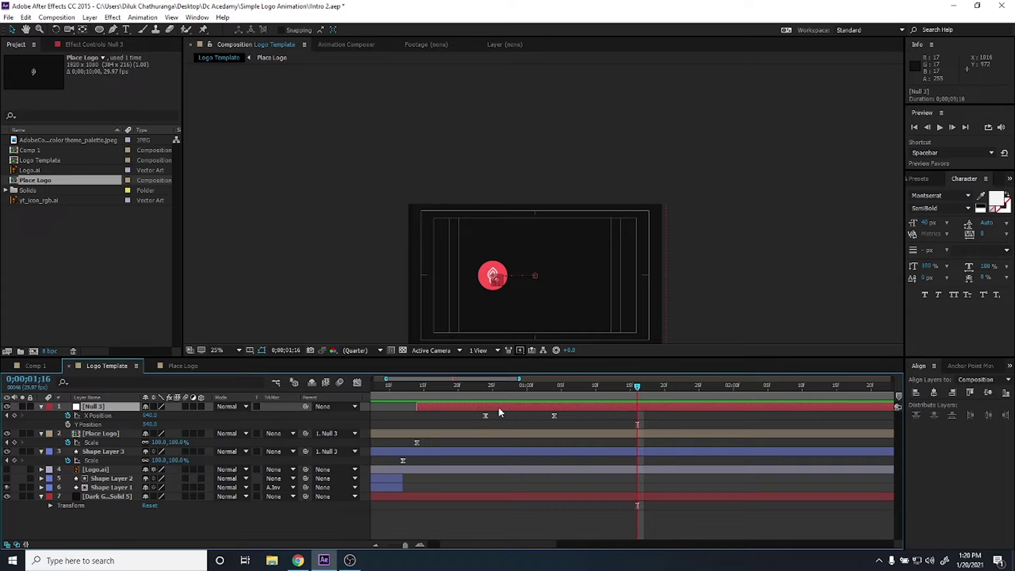
{"action": "key", "text": "u"}
{"action": "left_click_drag", "start_coordinate": [474, 415], "coordinate": [565, 419]}
{"action": "left_click", "coordinate": [487, 386]}
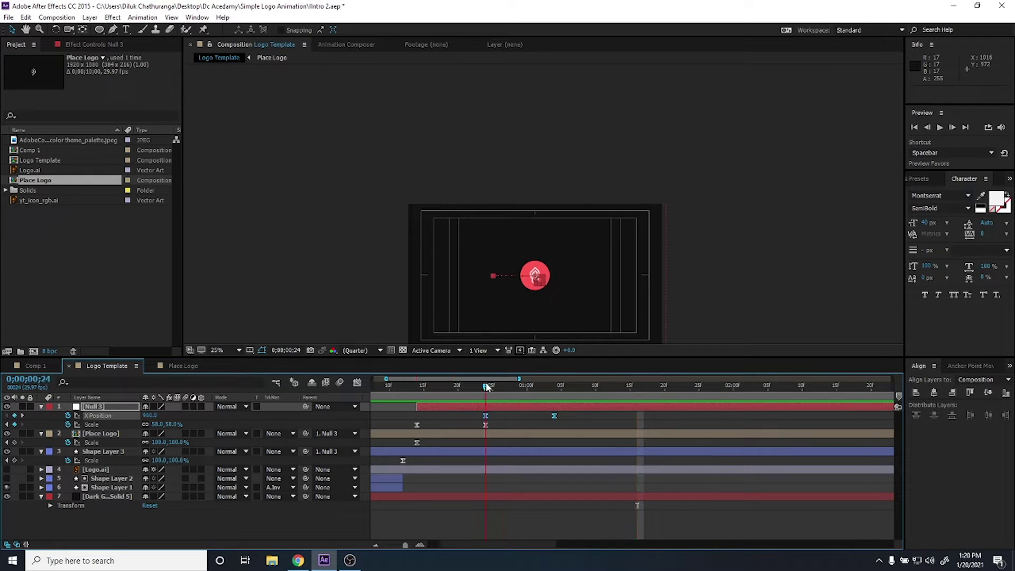
{"action": "key", "text": "Page_Down"}
{"action": "key", "text": "Page_Down"}
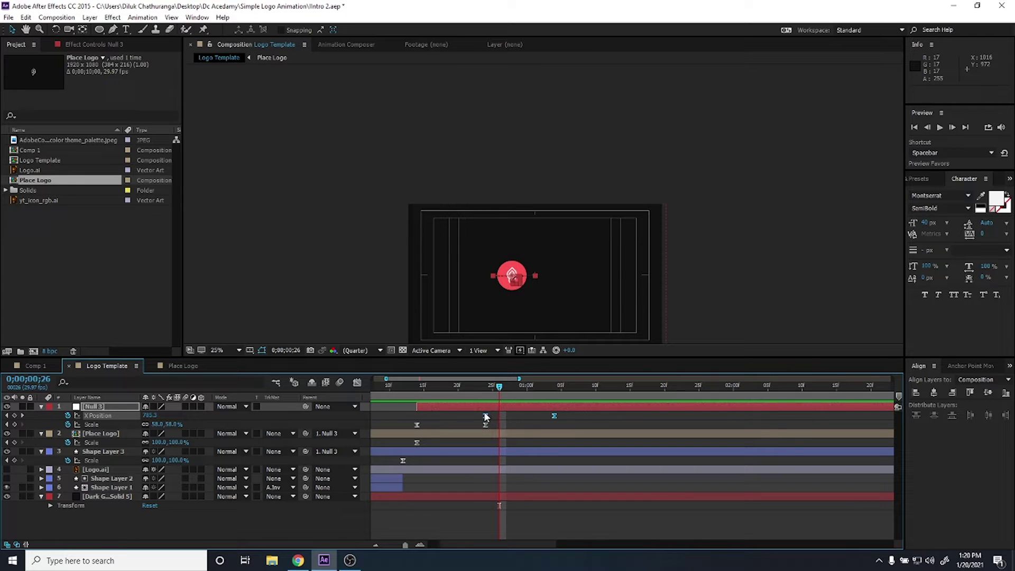
{"action": "left_click_drag", "start_coordinate": [484, 416], "coordinate": [499, 416]}
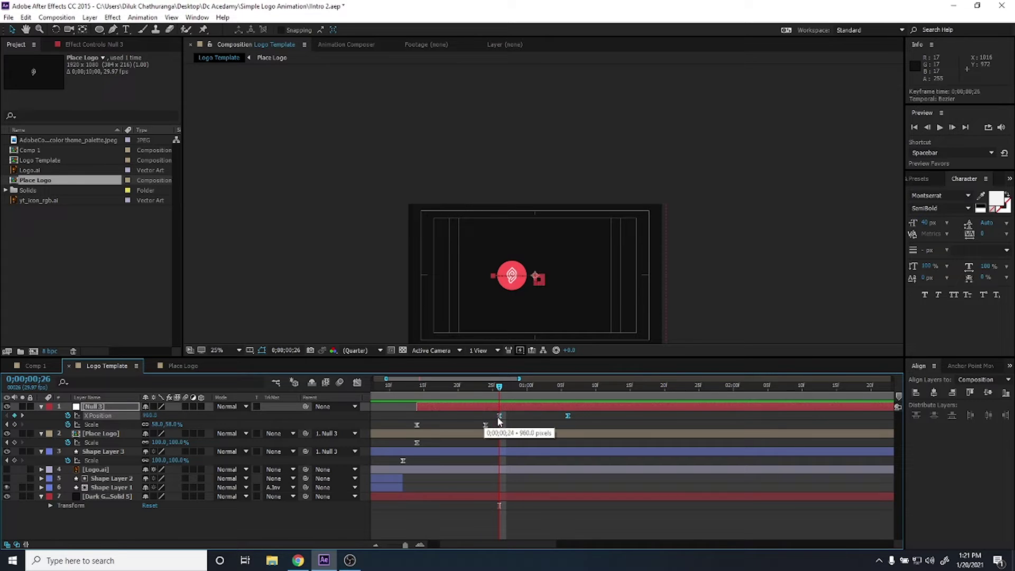
{"action": "left_click", "coordinate": [414, 392]}
{"action": "key", "text": "space"}
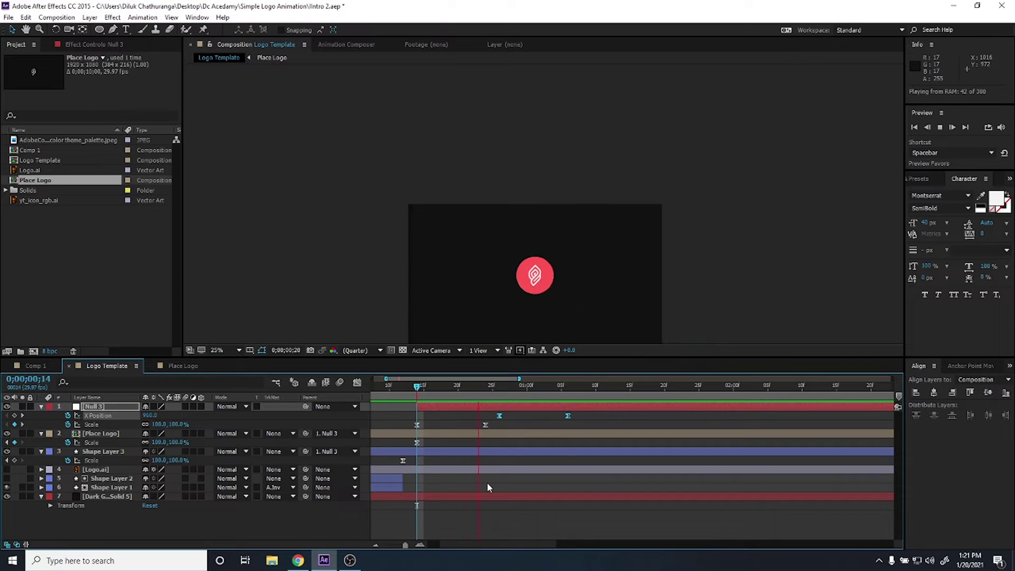
Undo an accidental layer shift, nudge the X Position keyframes to about 0;00;00;27, and replay.
{"action": "mouse_move", "coordinate": [541, 408]}
{"action": "left_mouse_down"}
{"action": "mouse_move", "coordinate": [575, 424]}
{"action": "mouse_move", "coordinate": [560, 423]}
{"action": "left_mouse_up"}
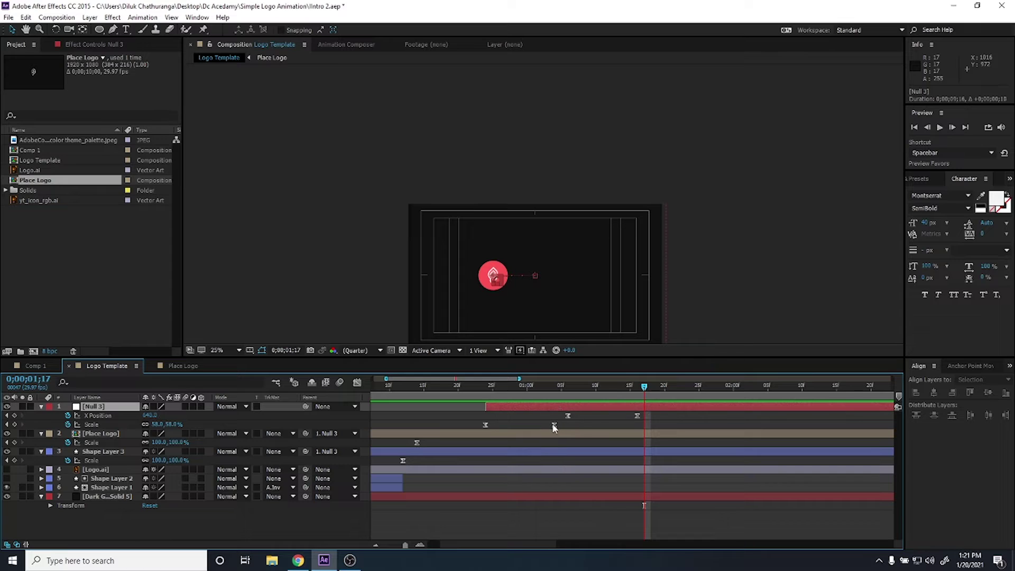
{"action": "key", "text": "ctrl+z"}
{"action": "key", "text": "ctrl+z"}
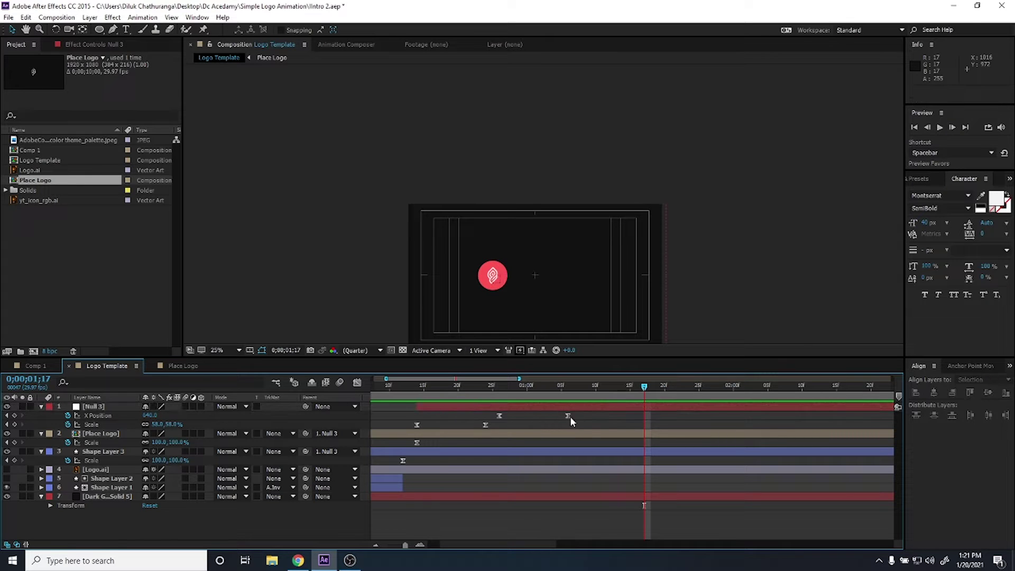
{"action": "key", "text": "ctrl+z"}
{"action": "key", "text": "ctrl+z"}
{"action": "key", "text": "ctrl+z"}
{"action": "key", "text": "ctrl+z"}
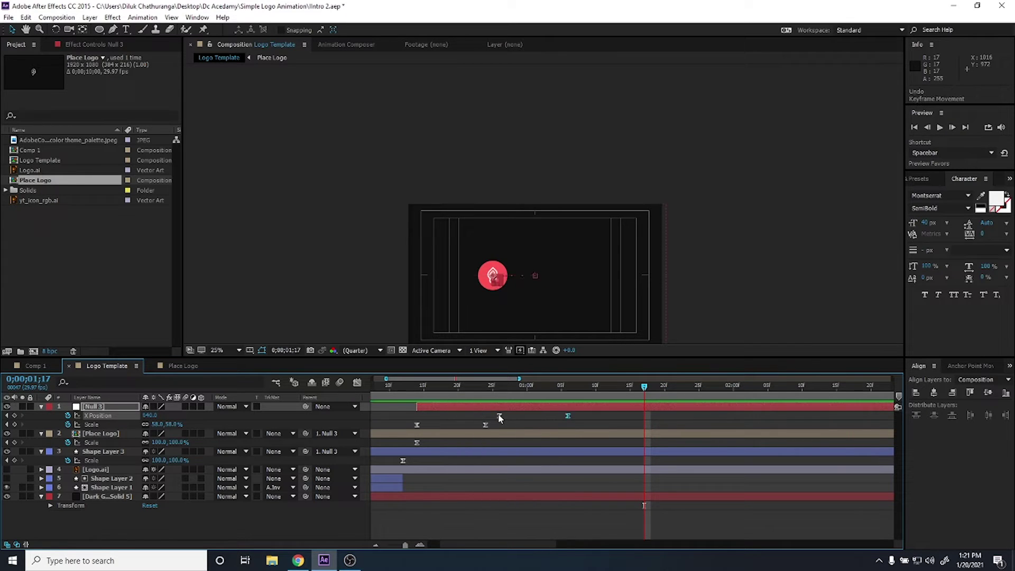
{"action": "key", "text": "ctrl+z"}
{"action": "key", "text": "ctrl+z"}
{"action": "left_click_drag", "start_coordinate": [491, 412], "coordinate": [579, 421]}
{"action": "left_click_drag", "start_coordinate": [502, 419], "coordinate": [509, 419]}
{"action": "left_click", "coordinate": [484, 386]}
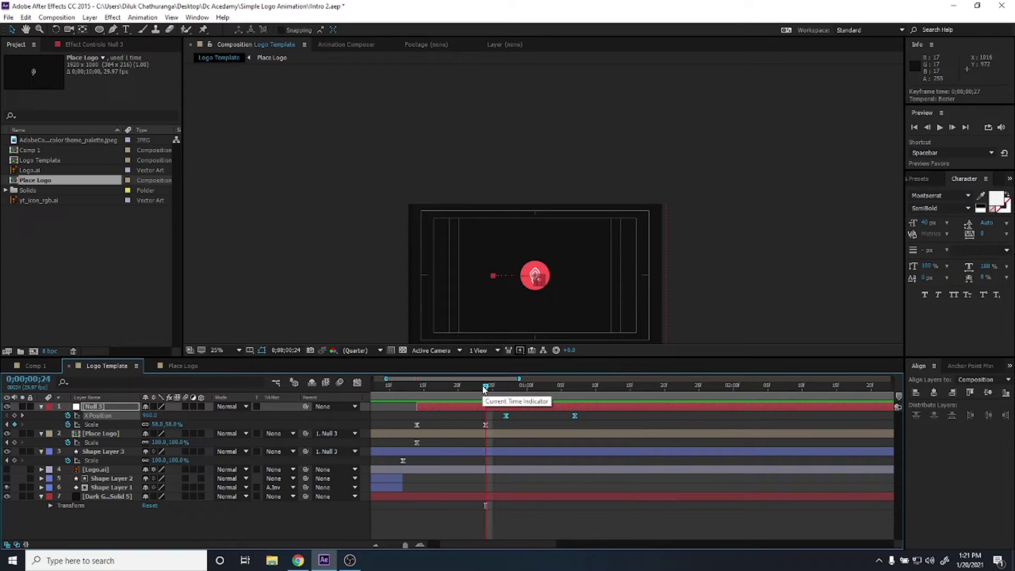
{"action": "left_click_drag", "start_coordinate": [483, 389], "coordinate": [421, 395]}
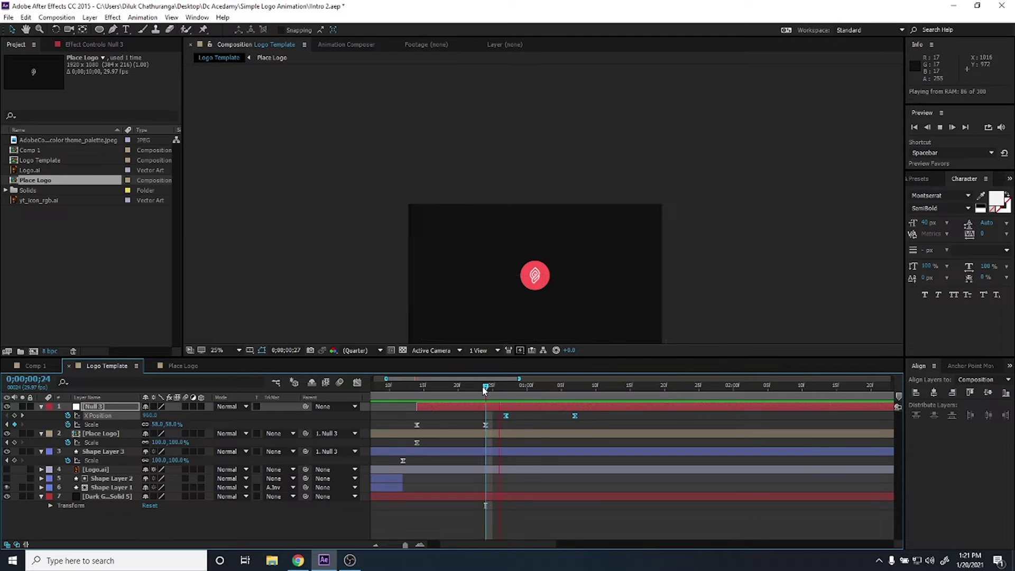
{"action": "key", "text": "space"}
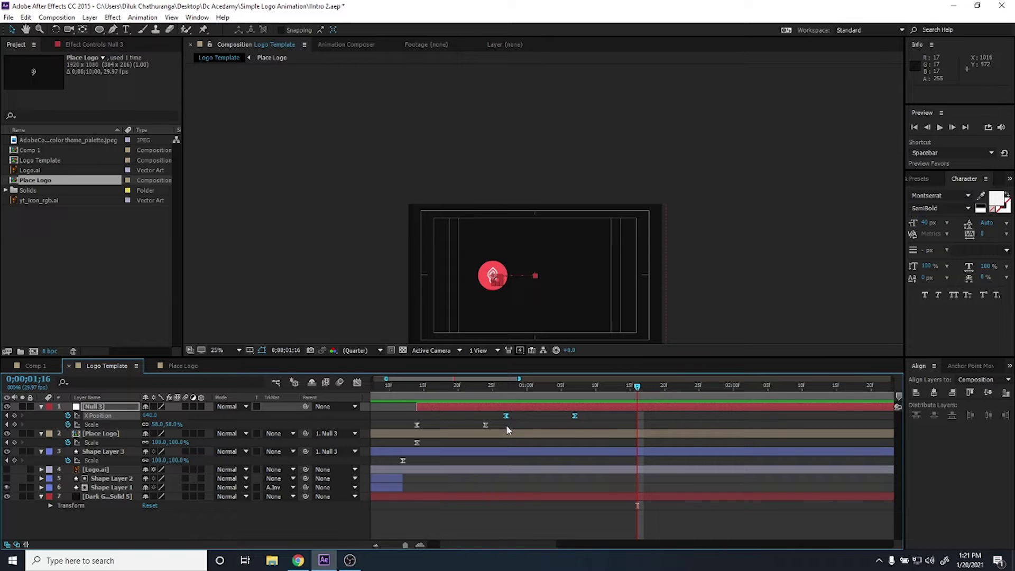
Zoom out to the full 10-second timeline, preview the intro from the start, and deselect the null.
{"action": "key", "text": "space"}
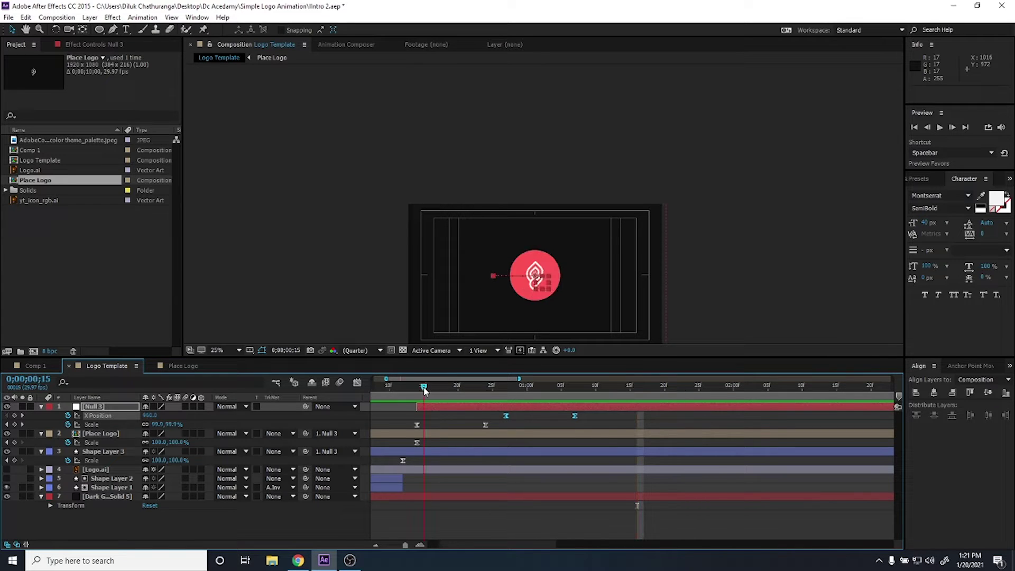
{"action": "key", "text": "semicolon"}
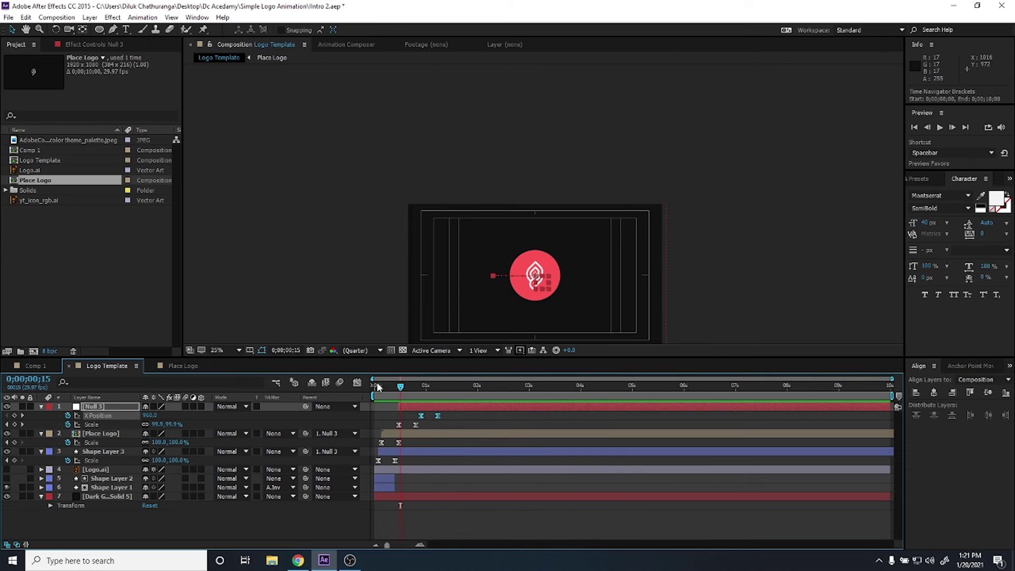
{"action": "left_click", "coordinate": [373, 388]}
{"action": "key", "text": "space"}
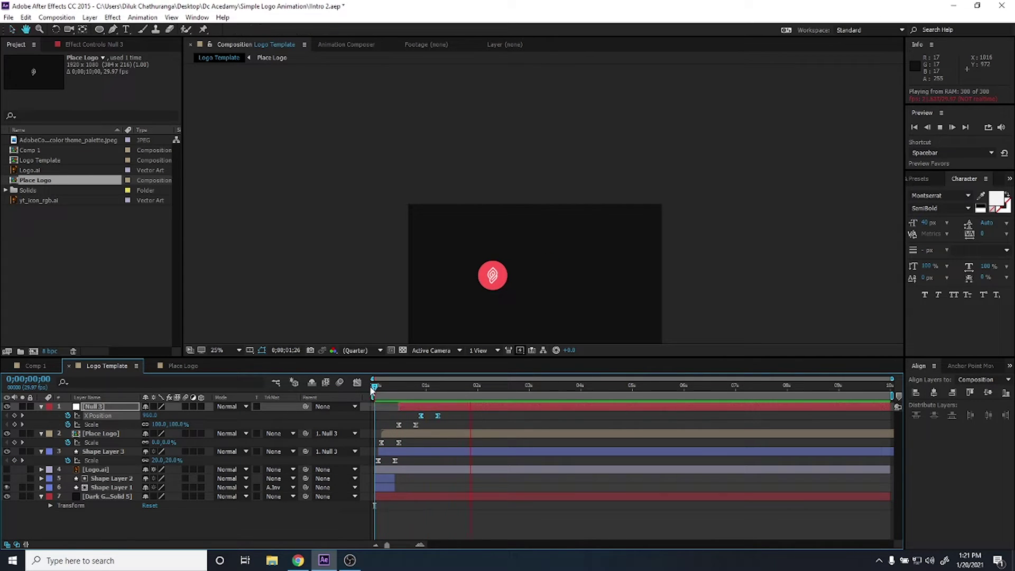
{"action": "left_click", "coordinate": [423, 401]}
{"action": "left_click_drag", "start_coordinate": [435, 398], "coordinate": [438, 395]}
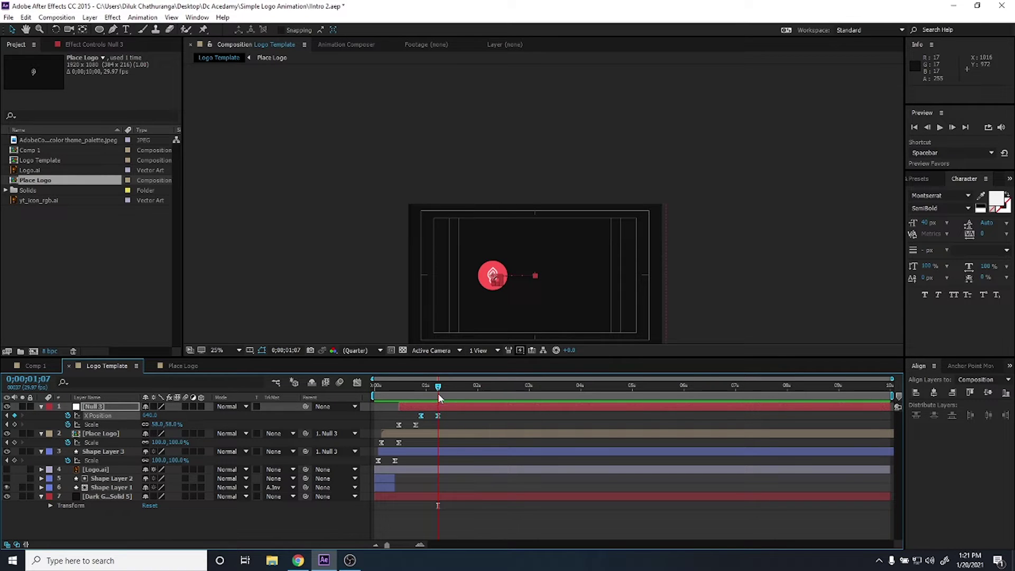
{"action": "left_click", "coordinate": [426, 535]}
{"action": "scroll", "coordinate": [509, 279], "scroll_direction": "up", "scroll_amount": 2}
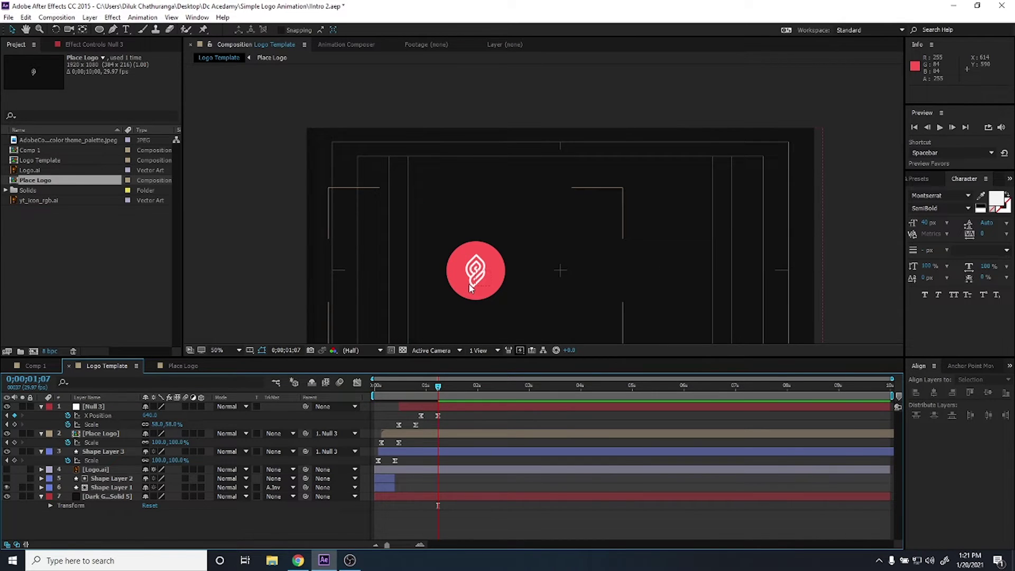
Switch from Chrome back to the After Effects project window.
{"action": "left_click", "coordinate": [298, 561]}
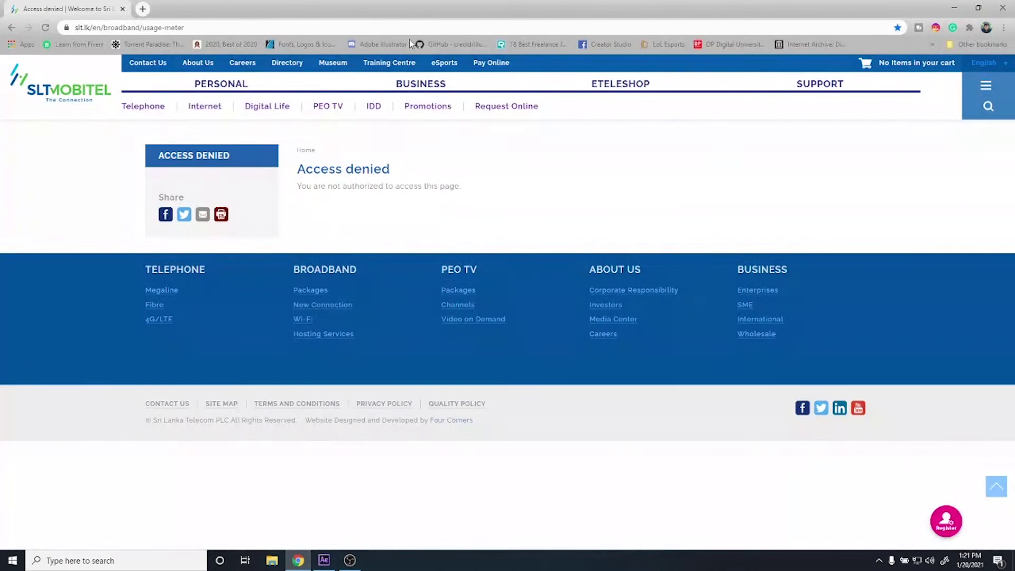
{"action": "key", "text": "alt+Tab"}
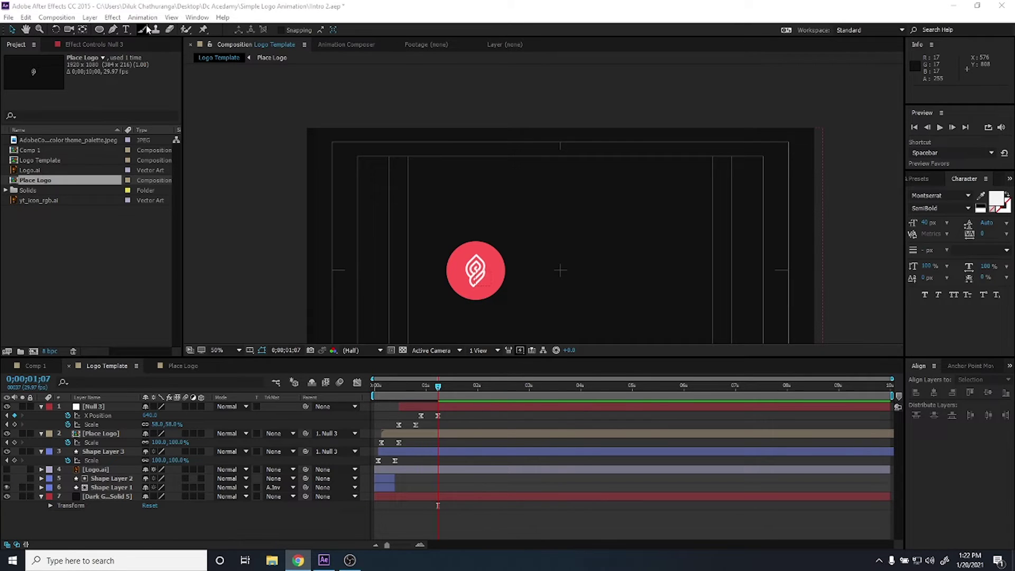
{"action": "left_click", "coordinate": [128, 30]}
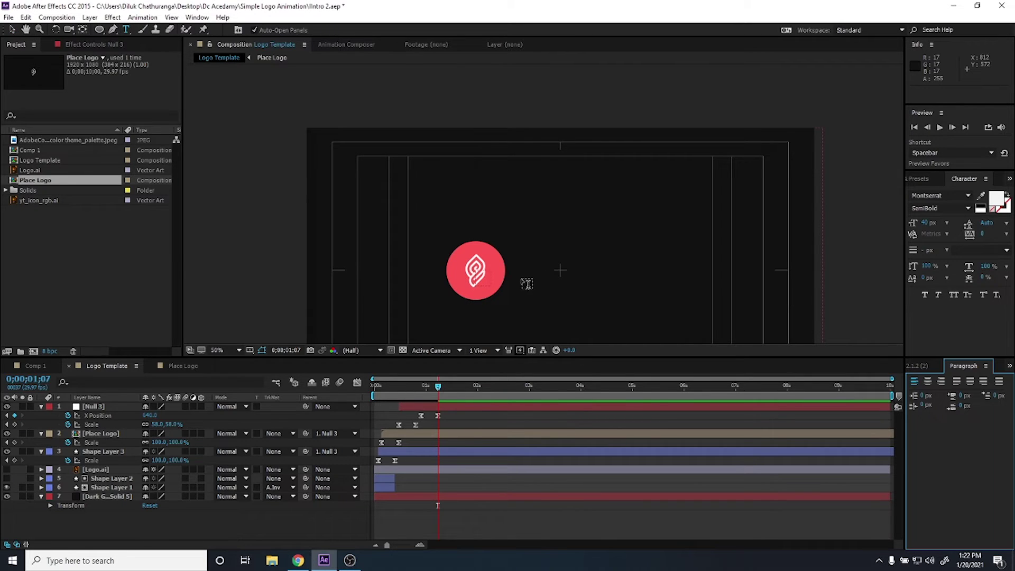
{"action": "left_click", "coordinate": [527, 284]}
{"action": "type", "text": "https://www.youtube.com/c/DCAcademy/videos"}
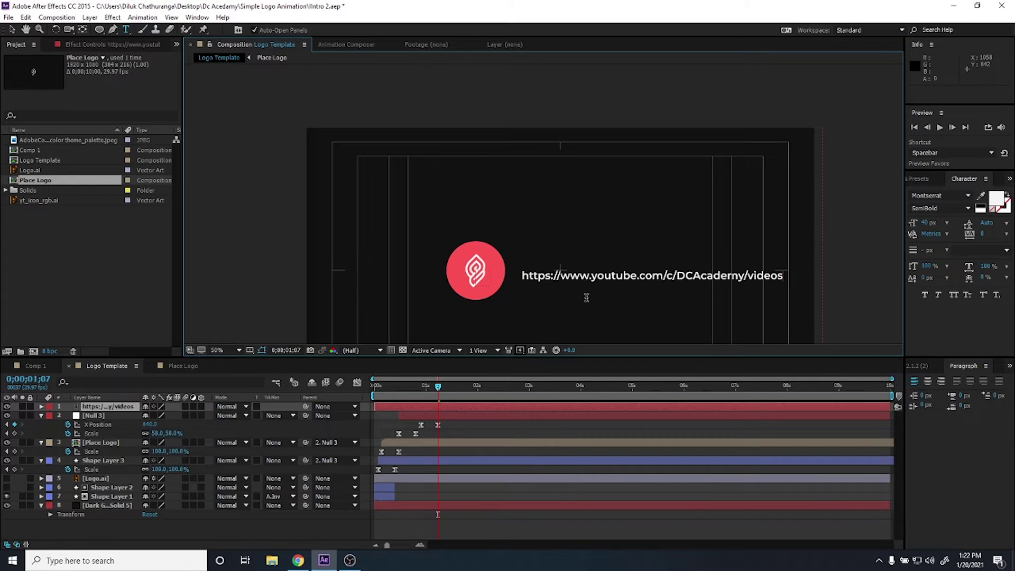
{"action": "scroll", "coordinate": [560, 289], "scroll_direction": "up", "scroll_amount": 4}
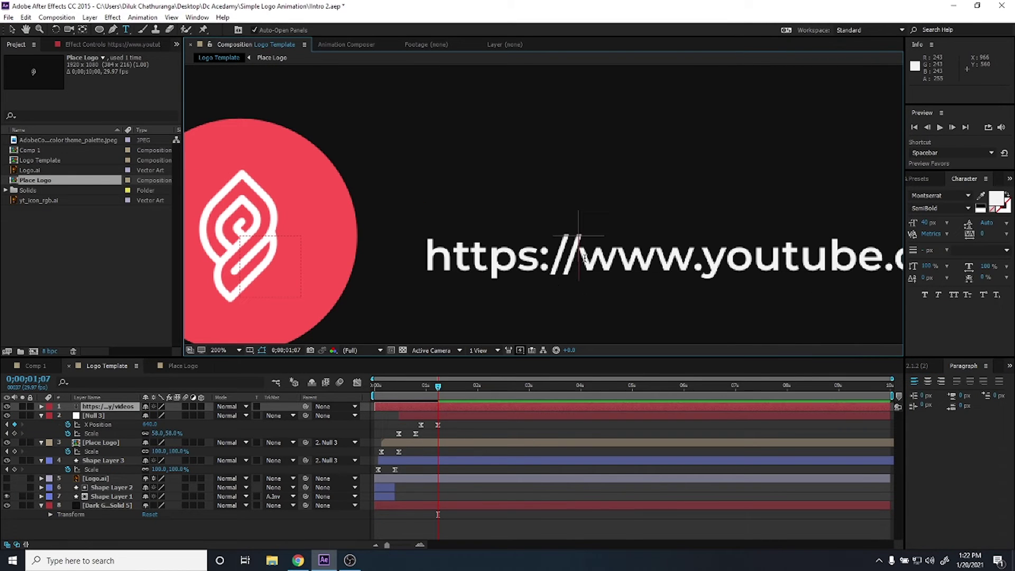
{"action": "left_click_drag", "start_coordinate": [585, 259], "coordinate": [423, 268]}
{"action": "key", "text": "BackSpace"}
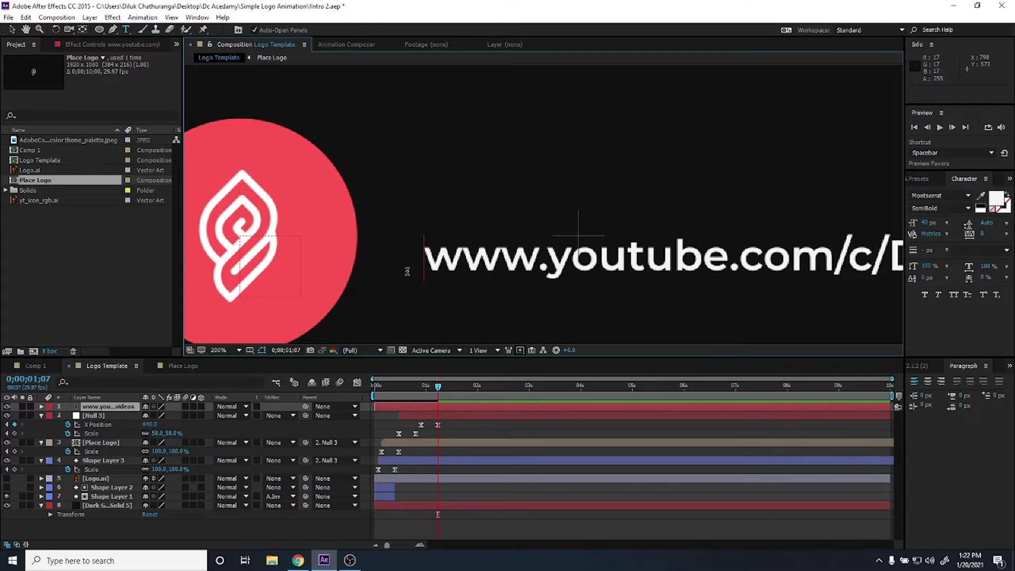
{"action": "scroll", "coordinate": [407, 271], "scroll_direction": "down", "scroll_amount": 6}
{"action": "left_click", "coordinate": [11, 29]}
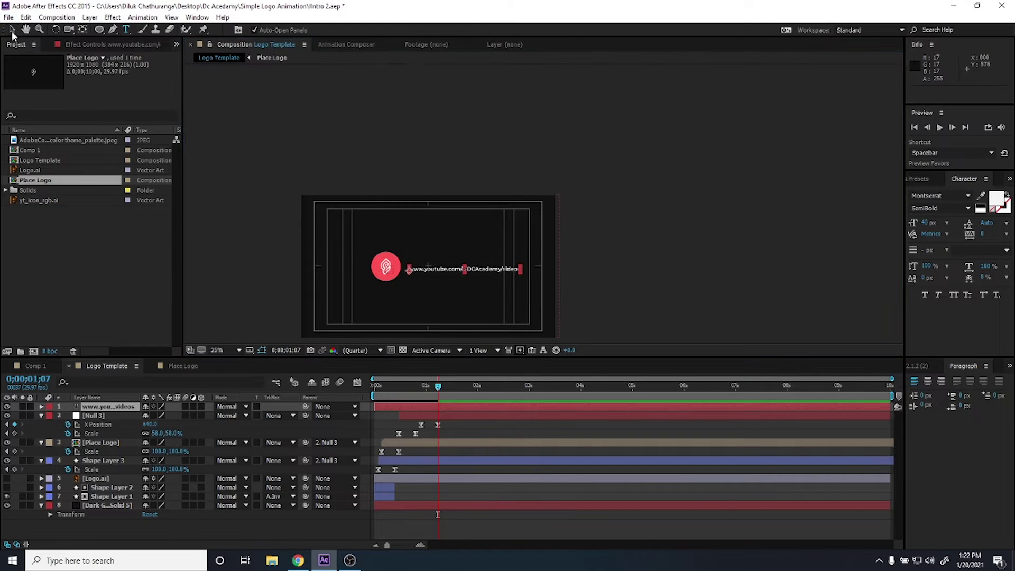
{"action": "scroll", "coordinate": [445, 271], "scroll_direction": "up", "scroll_amount": 4}
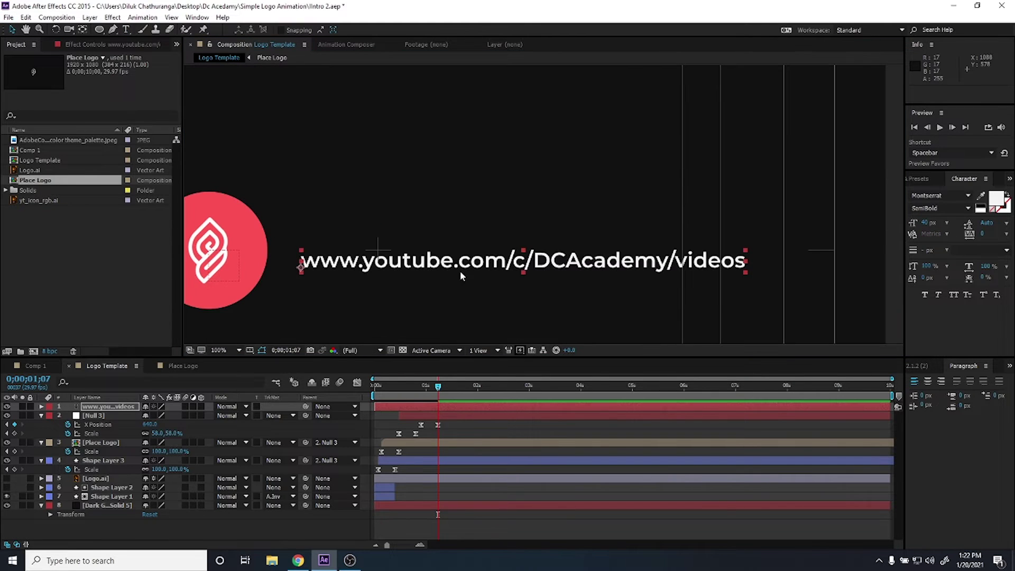
{"action": "left_click", "coordinate": [914, 381]}
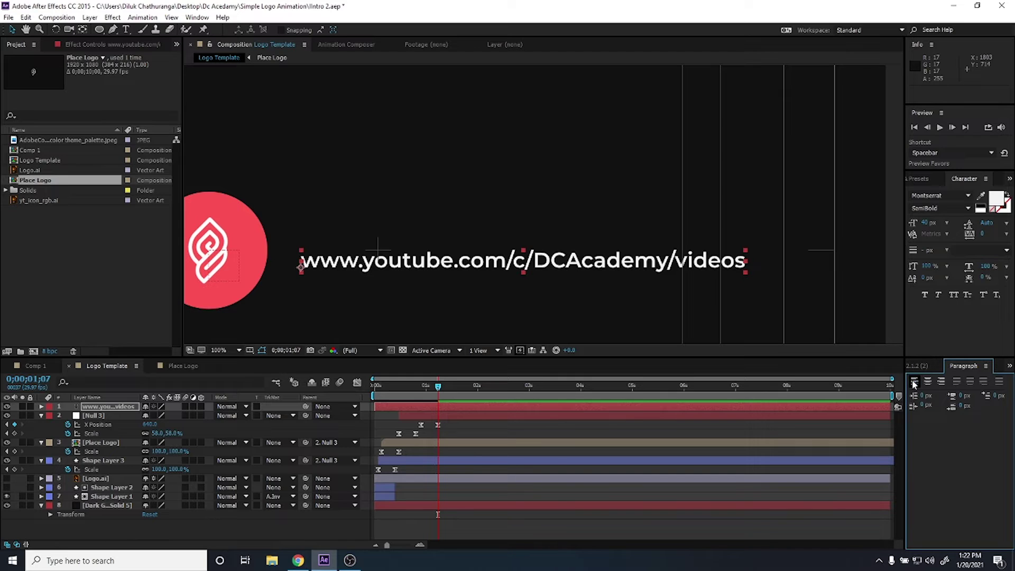
{"action": "key", "text": "shift+Left"}
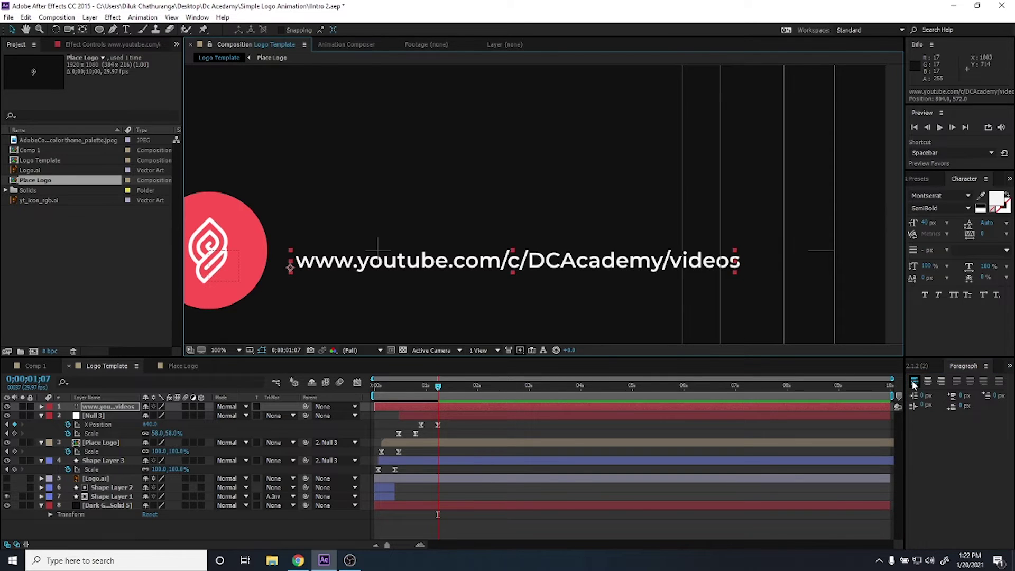
{"action": "key", "text": "shift+Left"}
{"action": "key", "text": "shift+Left"}
{"action": "key", "text": "shift+Left"}
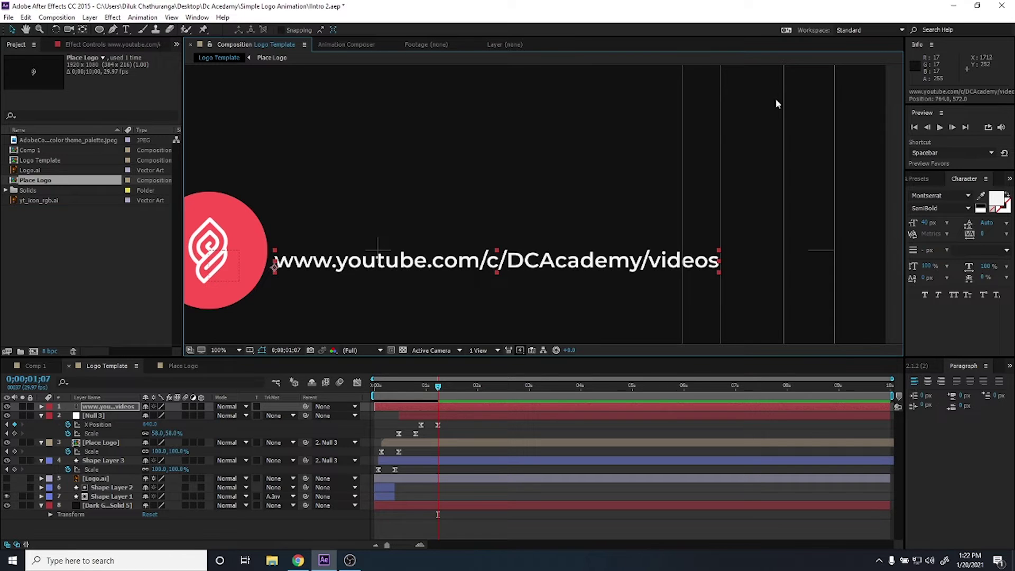
{"action": "left_click", "coordinate": [126, 29]}
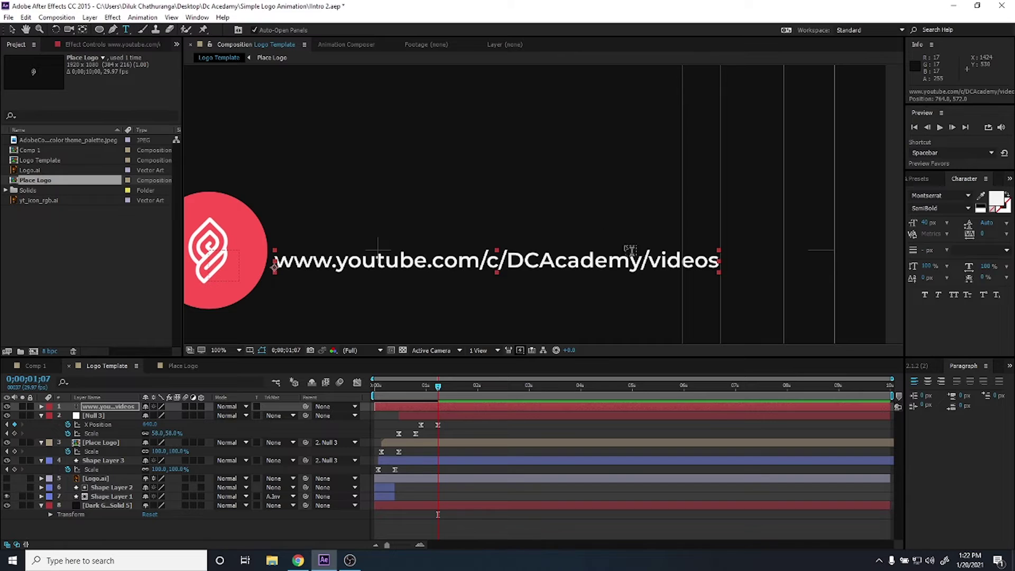
{"action": "left_click_drag", "start_coordinate": [640, 252], "coordinate": [716, 248]}
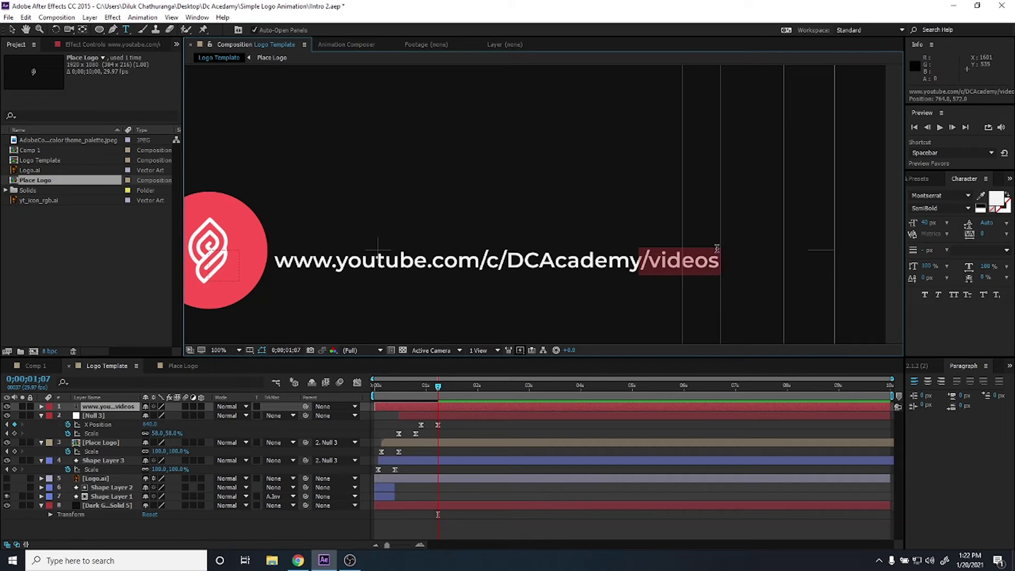
{"action": "key", "text": "BackSpace"}
{"action": "left_click", "coordinate": [12, 29]}
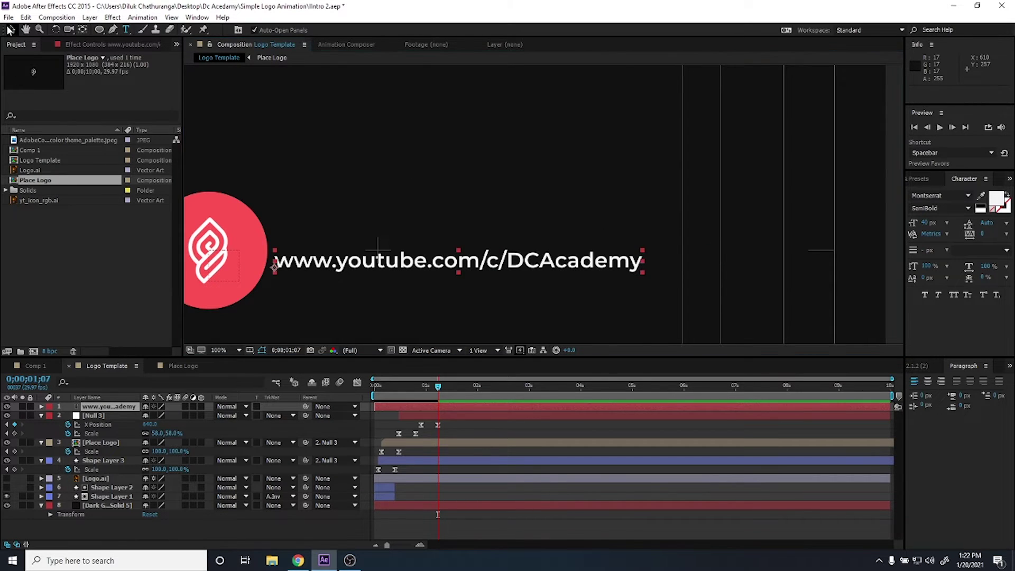
{"action": "scroll", "coordinate": [502, 218], "scroll_direction": "down", "scroll_amount": 2}
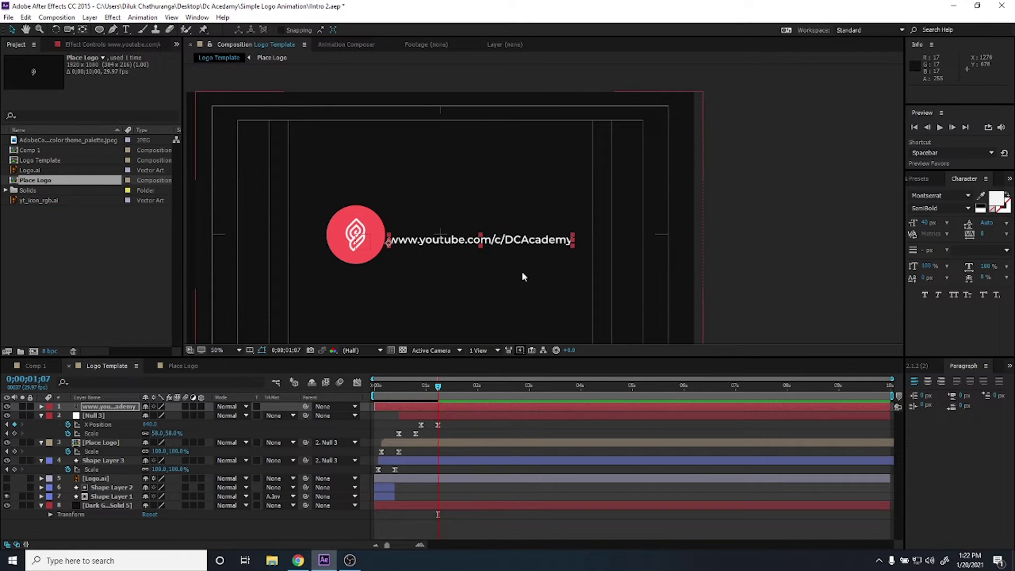
Lower Null 3's ending X Position keyframe to 580 to move the logo further left.
{"action": "left_click", "coordinate": [427, 416]}
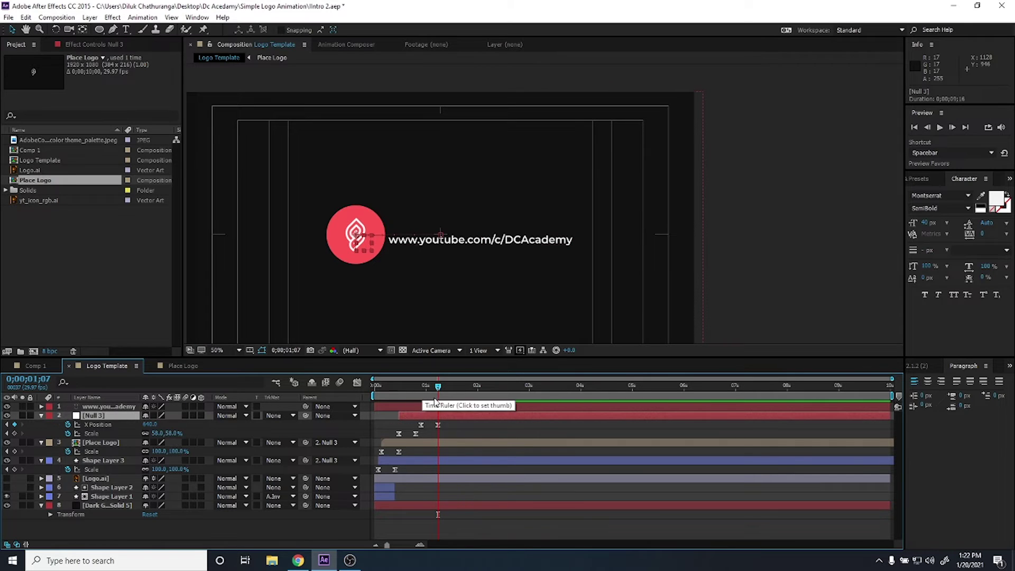
{"action": "left_click", "coordinate": [436, 424]}
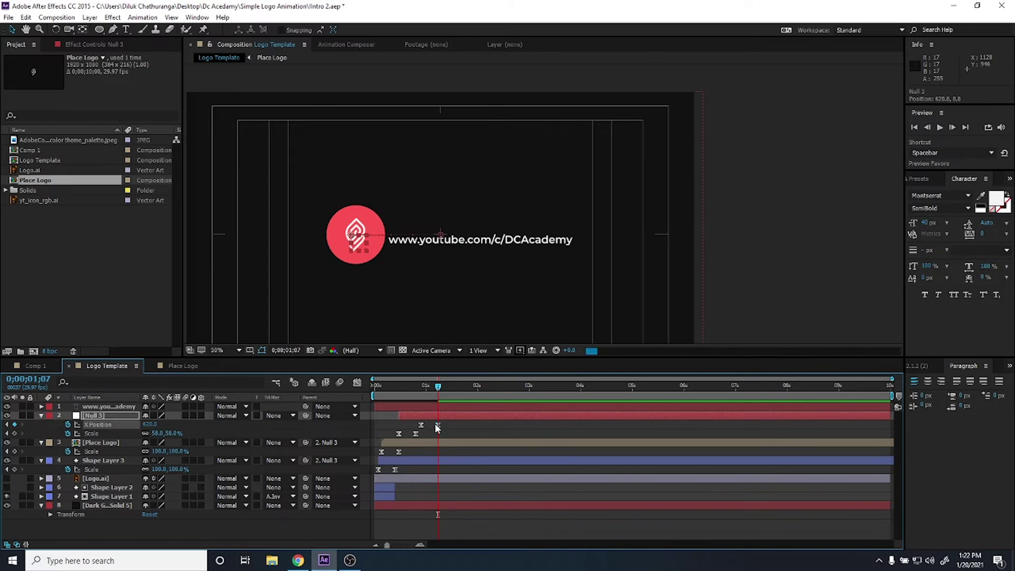
{"action": "key", "text": "shift+Left"}
{"action": "key", "text": "shift+Left"}
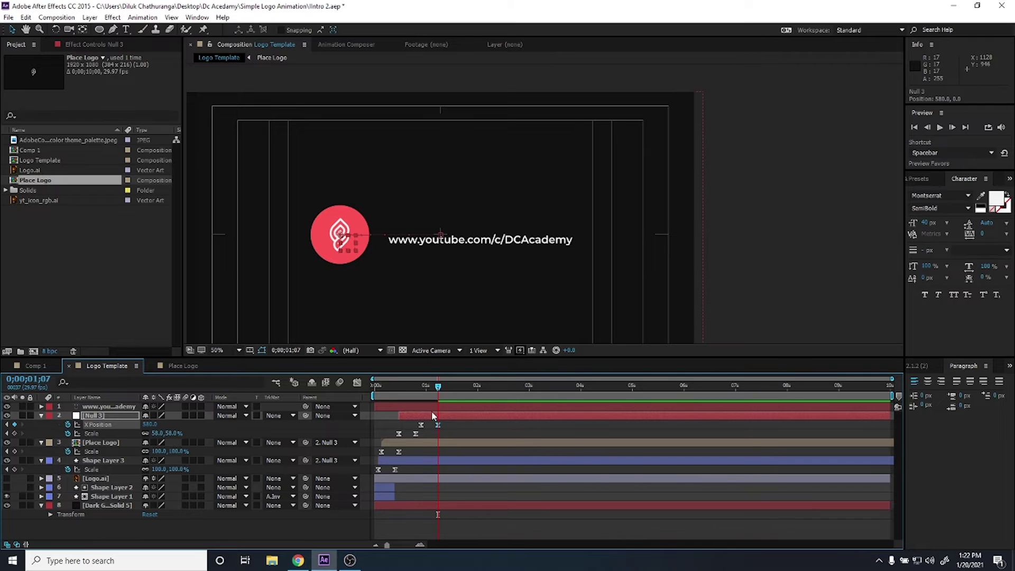
Nudge the YouTube URL text layer slightly left to match the logo.
{"action": "left_click", "coordinate": [430, 406]}
{"action": "key", "text": "shift+Left"}
{"action": "key", "text": "shift+Left"}
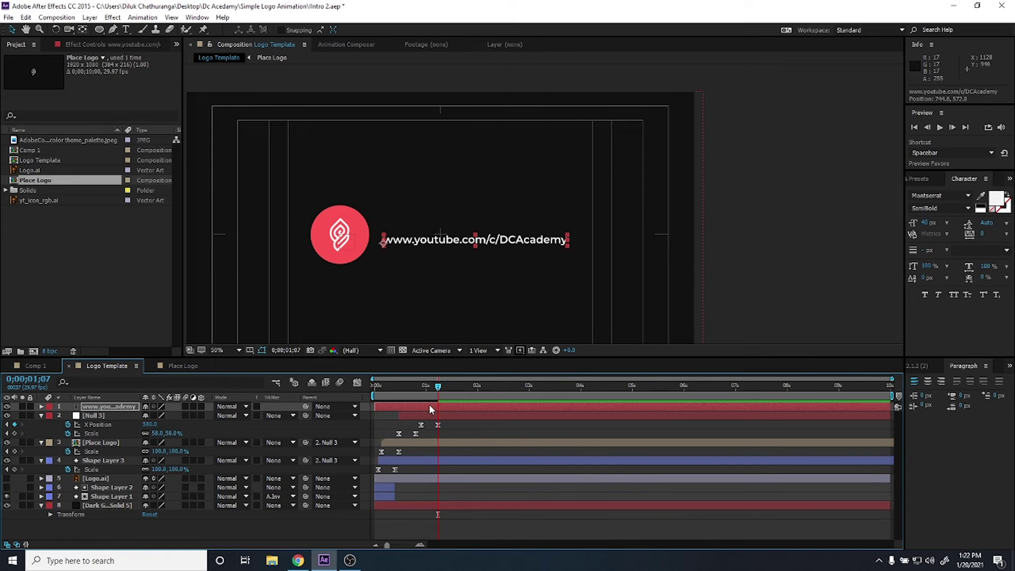
{"action": "left_click", "coordinate": [487, 424]}
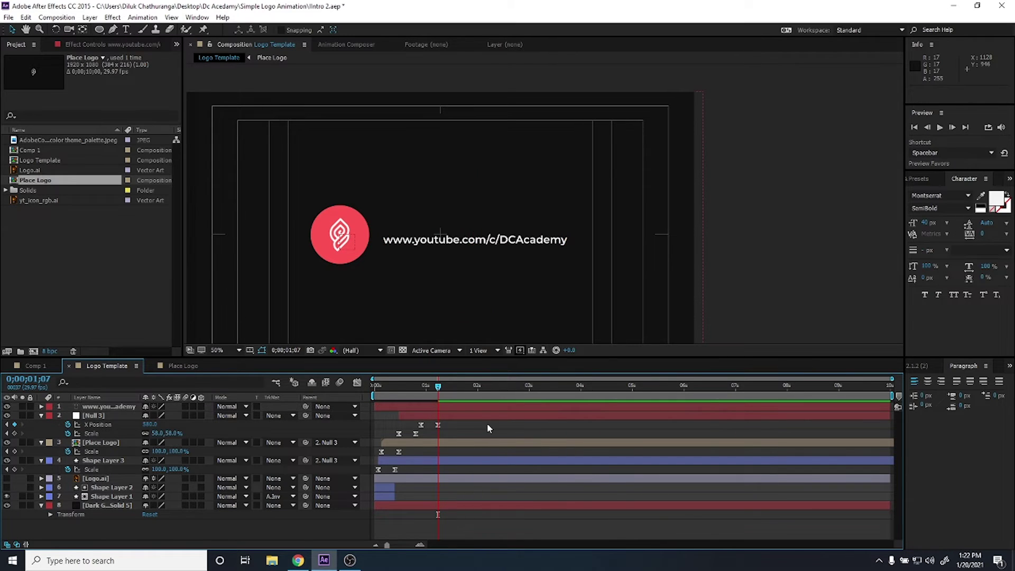
{"action": "scroll", "coordinate": [440, 266], "scroll_direction": "down", "scroll_amount": 2}
{"action": "scroll", "coordinate": [456, 261], "scroll_direction": "down", "scroll_amount": 2}
{"action": "scroll", "coordinate": [457, 261], "scroll_direction": "up", "scroll_amount": 2}
Type 'DC Academy' as a new text layer above the URL and set it to All Caps.
{"action": "scroll", "coordinate": [468, 239], "scroll_direction": "up", "scroll_amount": 4}
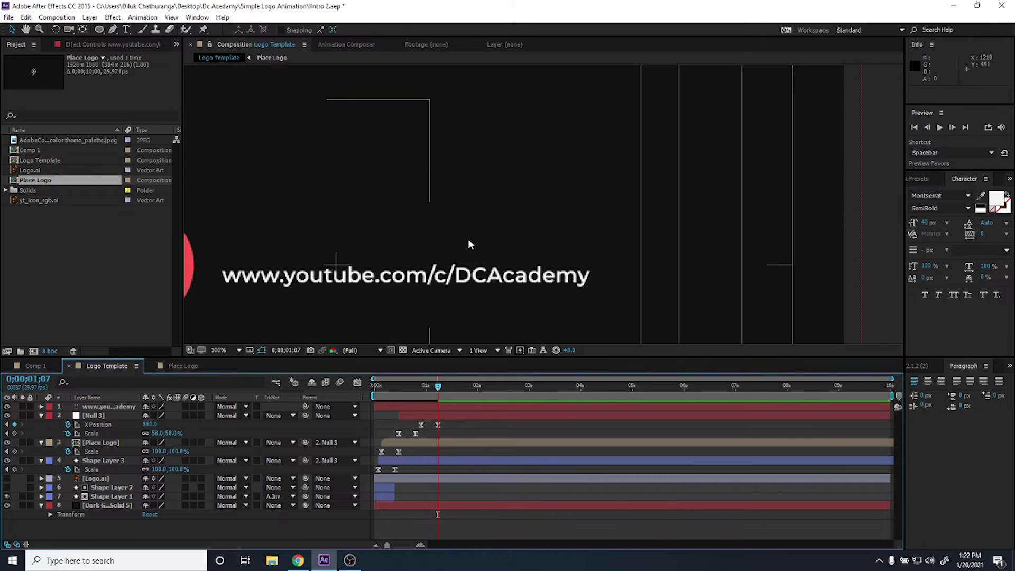
{"action": "scroll", "coordinate": [376, 255], "scroll_direction": "down", "scroll_amount": 2}
{"action": "scroll", "coordinate": [365, 235], "scroll_direction": "up", "scroll_amount": 1}
{"action": "scroll", "coordinate": [356, 213], "scroll_direction": "up", "scroll_amount": 1}
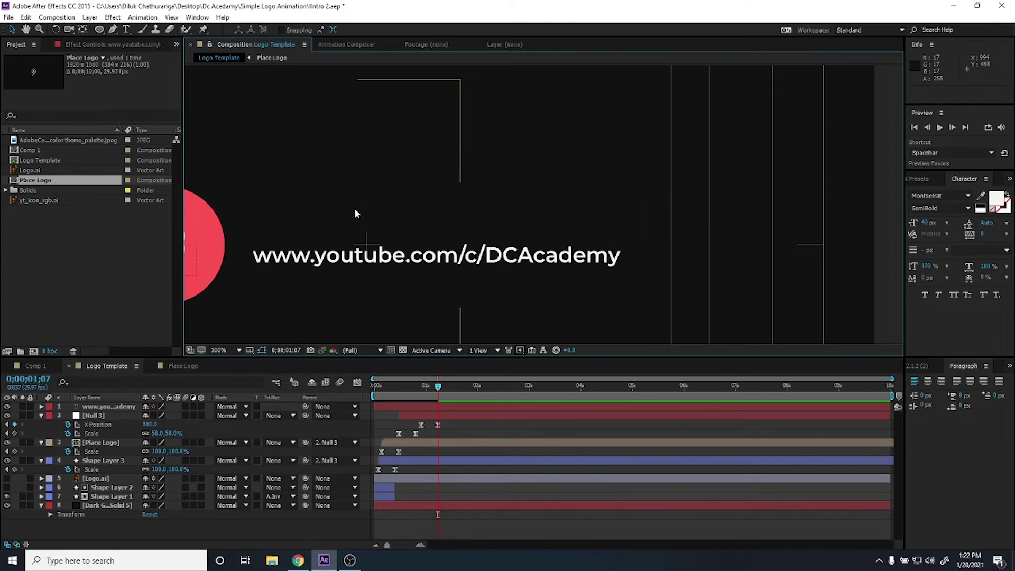
{"action": "key", "text": "ctrl+t"}
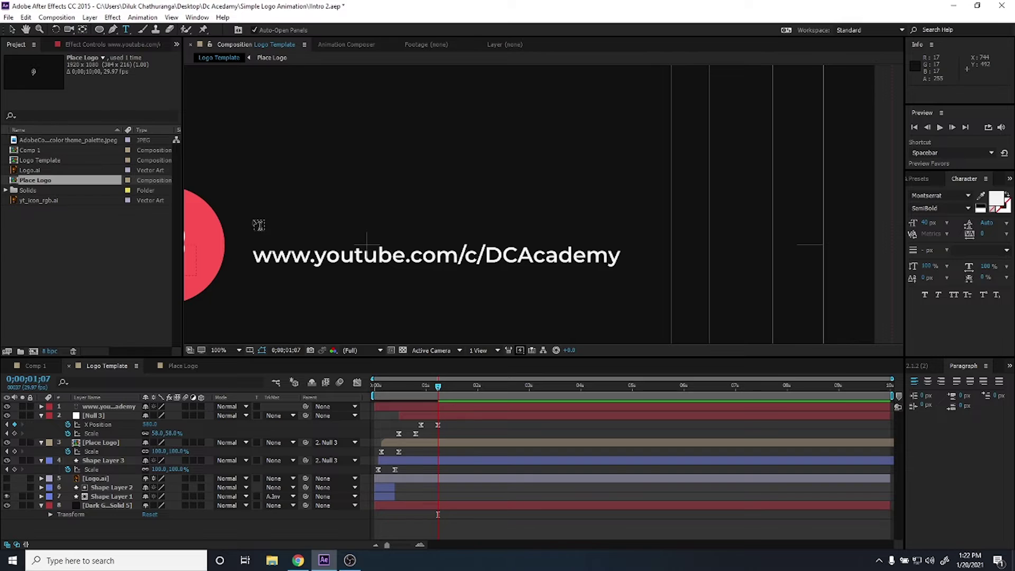
{"action": "left_click", "coordinate": [259, 225]}
{"action": "type", "text": "DC"}
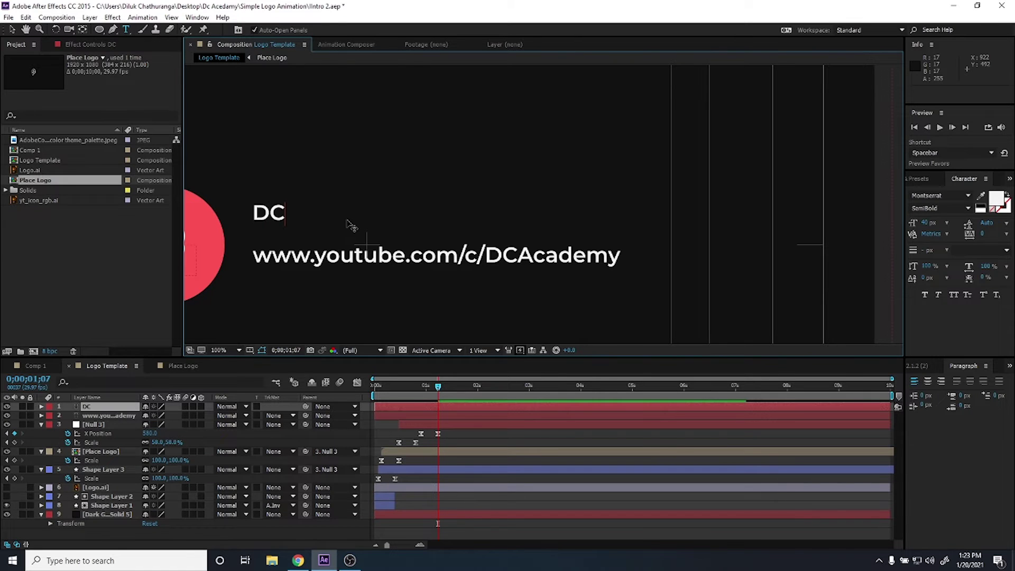
{"action": "type", "text": " Ac"}
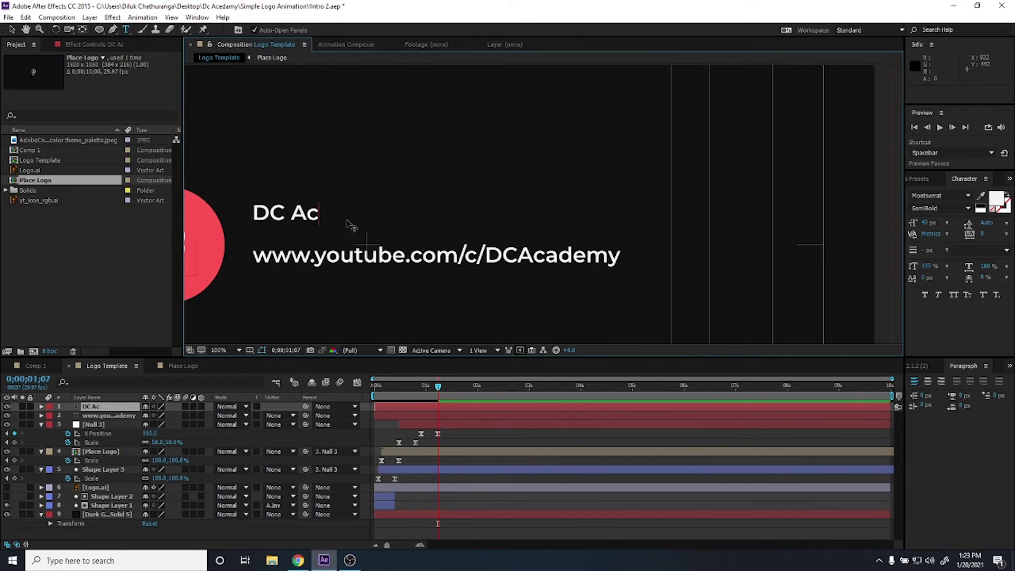
{"action": "type", "text": "adem"}
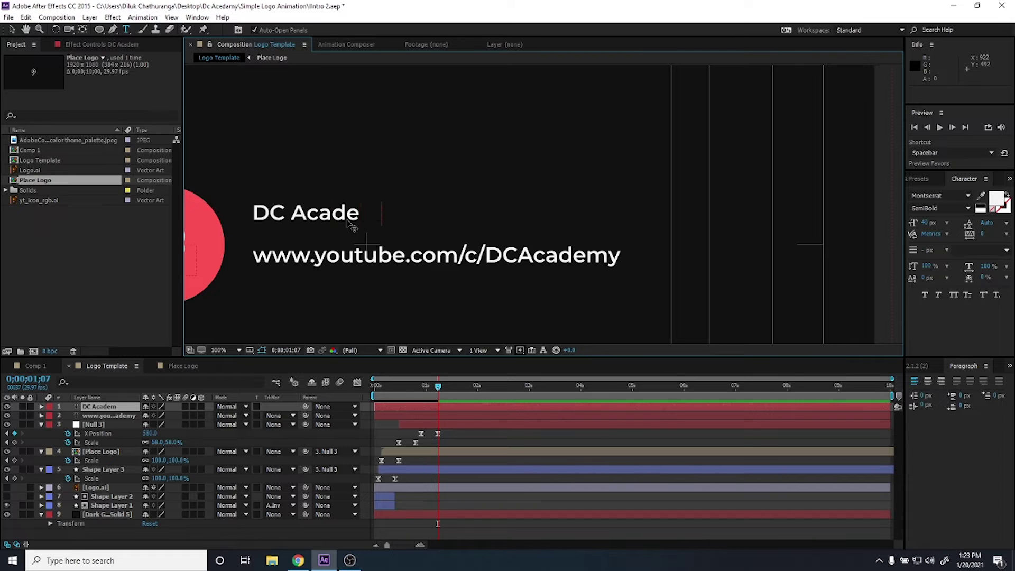
{"action": "type", "text": "y"}
{"action": "key", "text": "ctrl+a"}
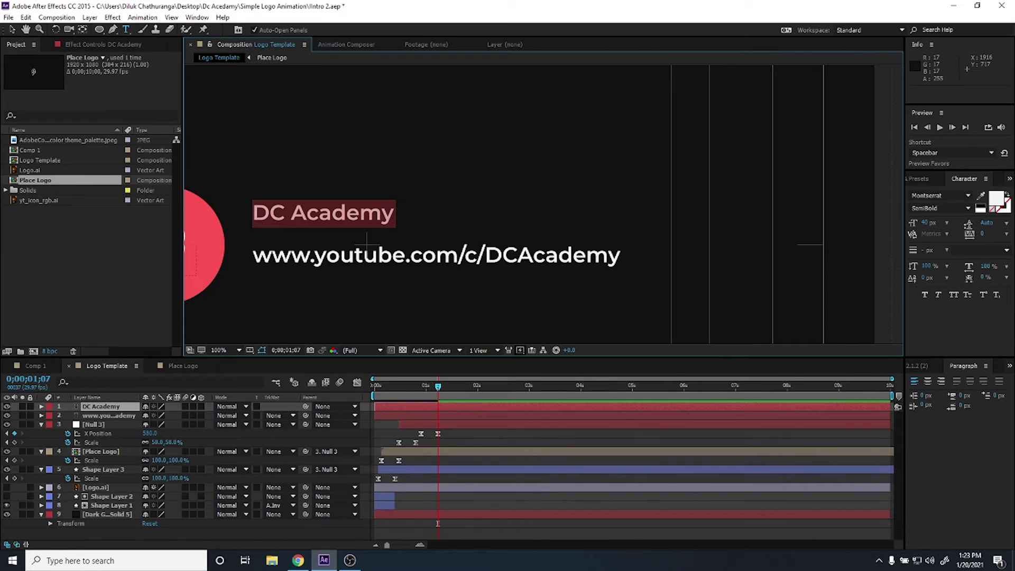
{"action": "left_click", "coordinate": [954, 295]}
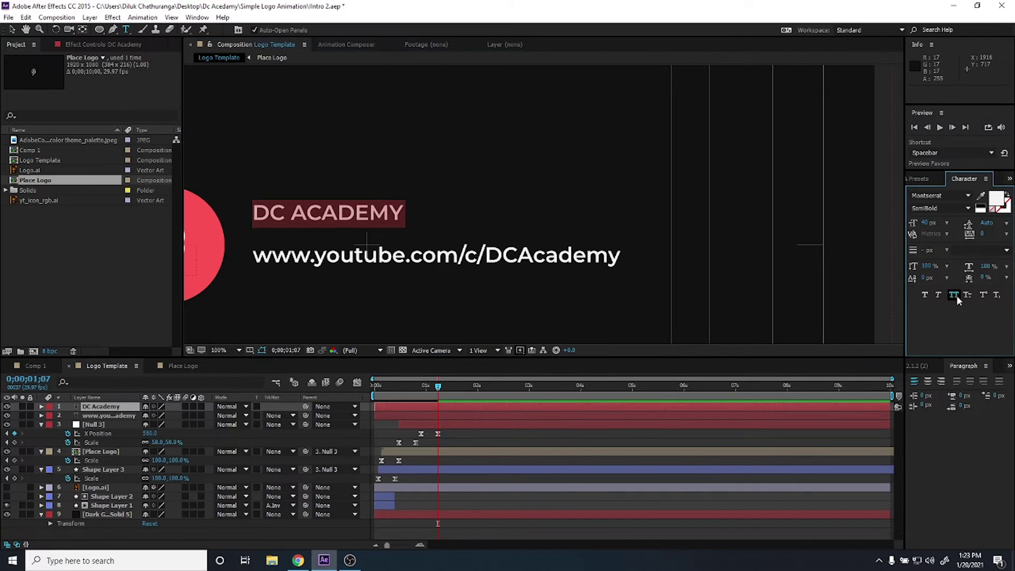
Set the DC ACADEMY title to Montserrat ExtraBold at 56 px.
{"action": "left_click", "coordinate": [968, 208]}
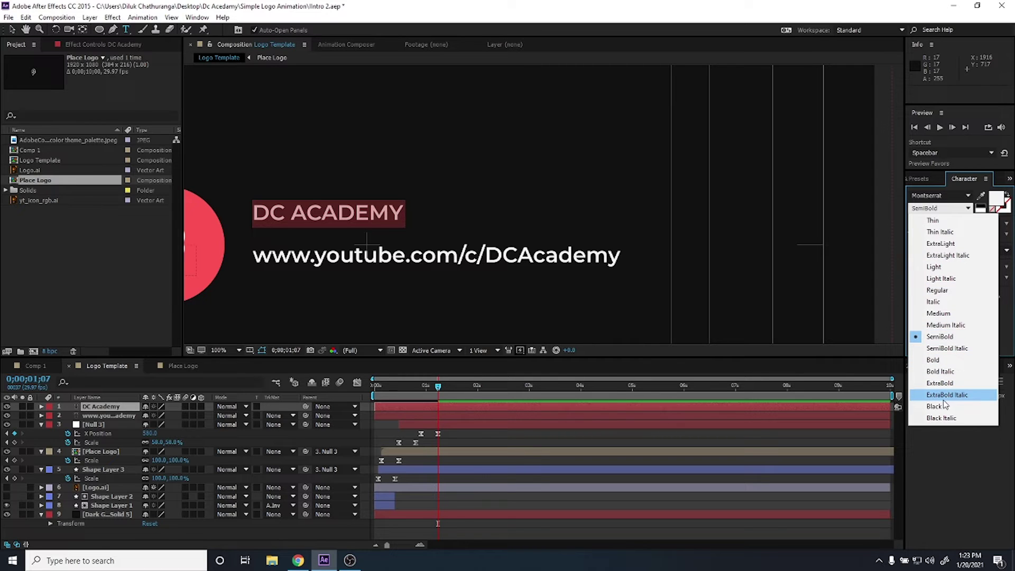
{"action": "left_click", "coordinate": [941, 383]}
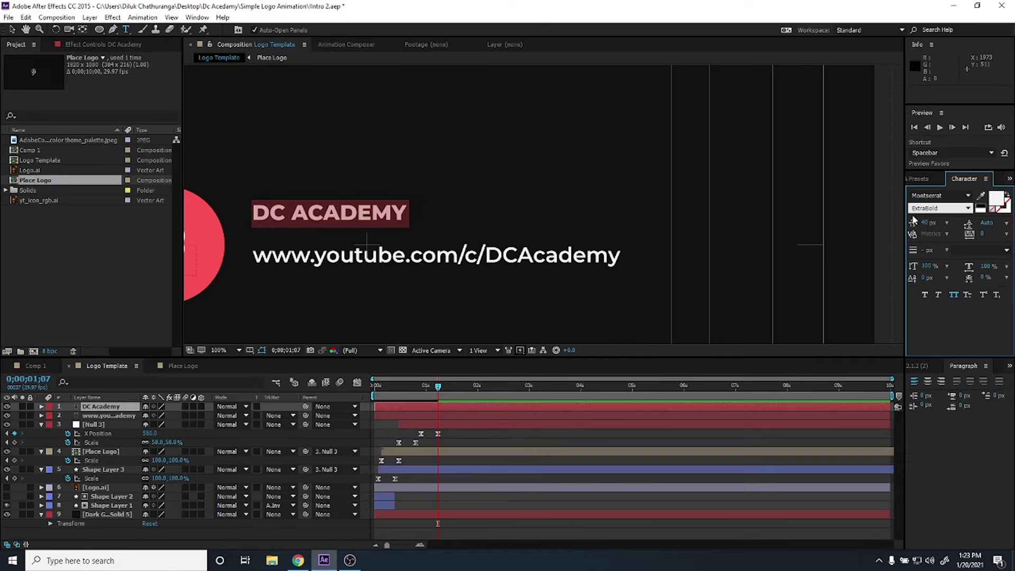
{"action": "left_click_drag", "start_coordinate": [926, 222], "coordinate": [943, 223]}
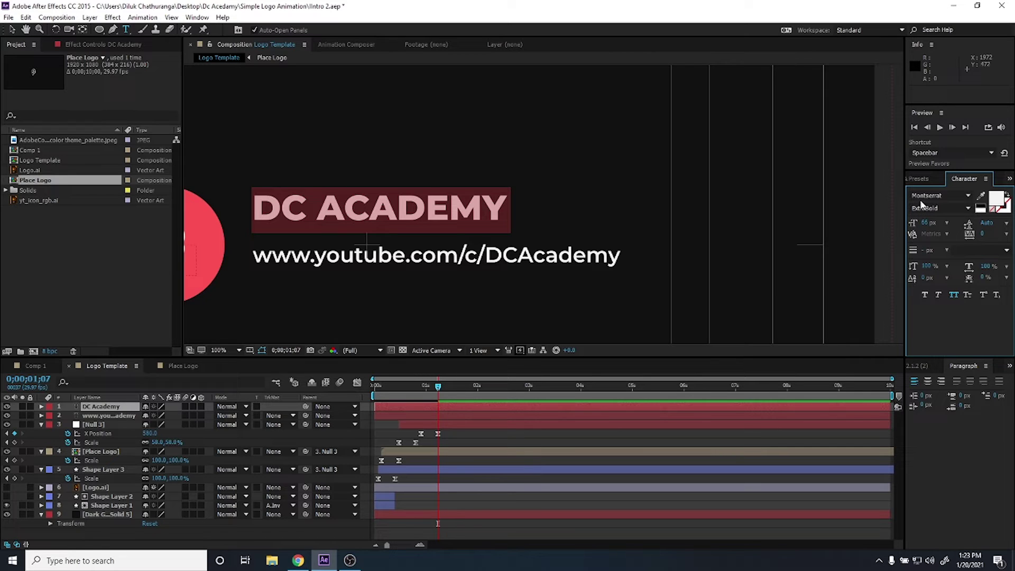
{"action": "left_click", "coordinate": [348, 214]}
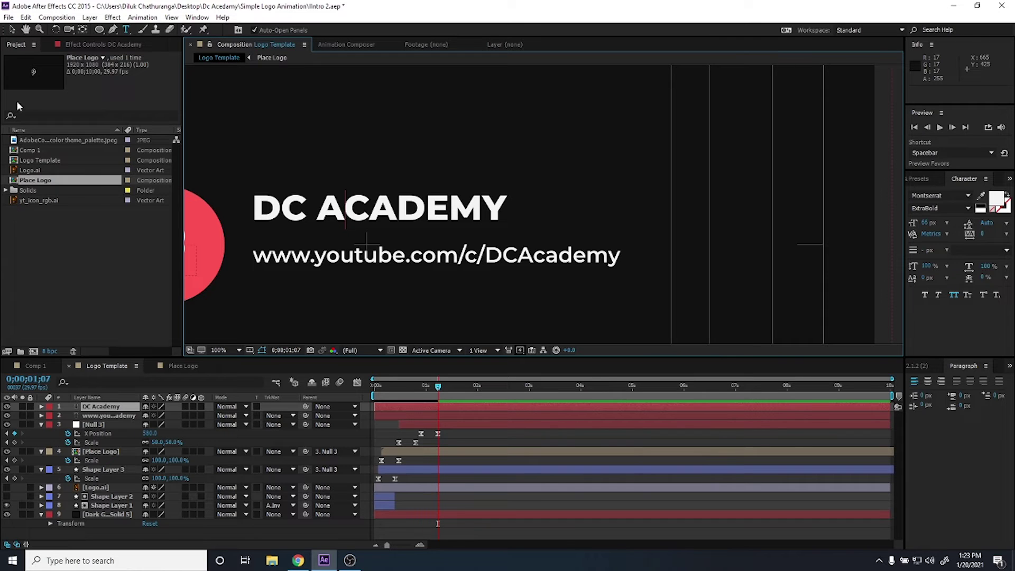
Left-align the DC ACADEMY title with the YouTube URL text.
{"action": "left_click", "coordinate": [12, 29]}
{"action": "left_click", "coordinate": [392, 413], "text": "shift"}
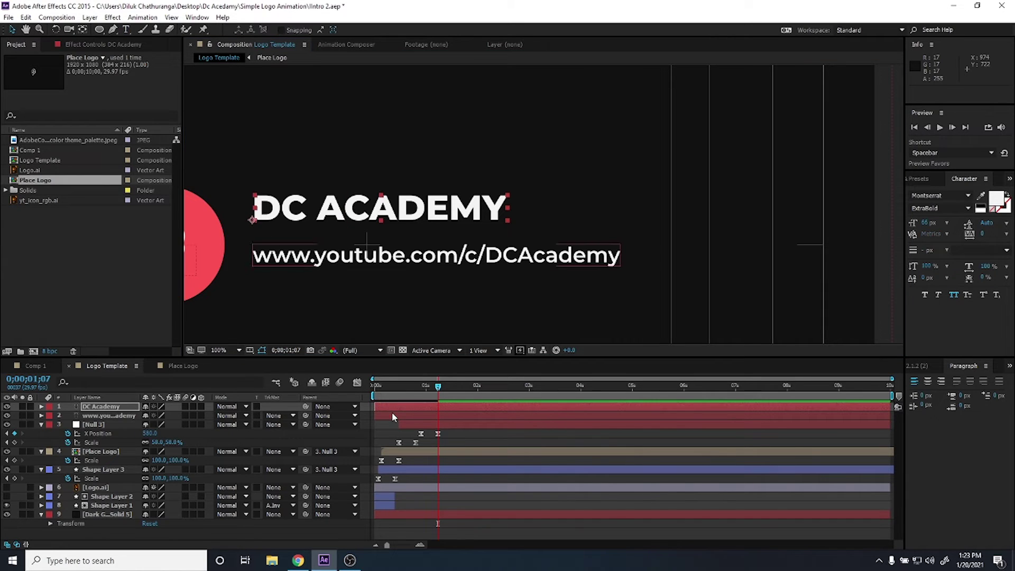
{"action": "left_click", "coordinate": [918, 383]}
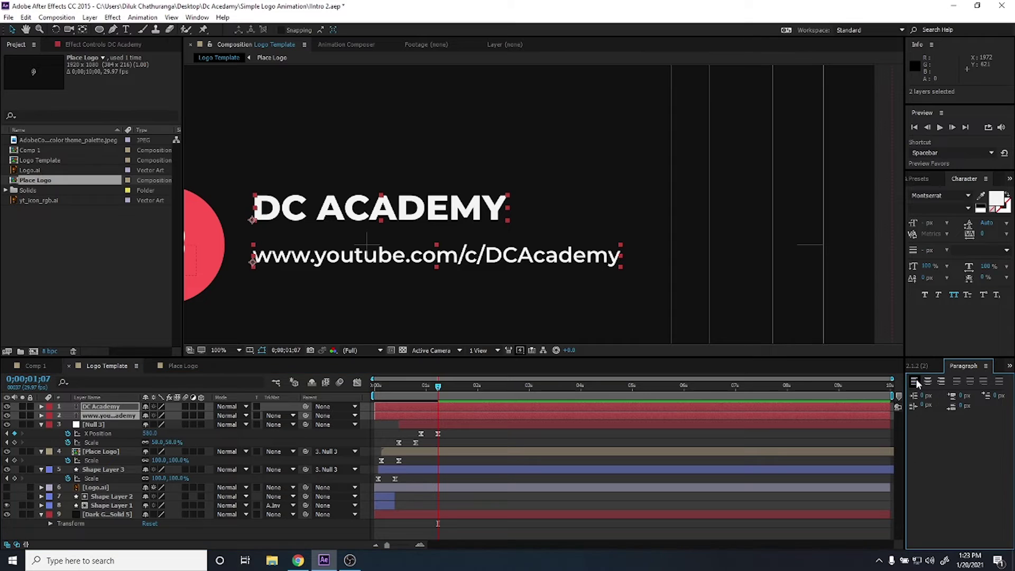
{"action": "left_click", "coordinate": [1007, 366]}
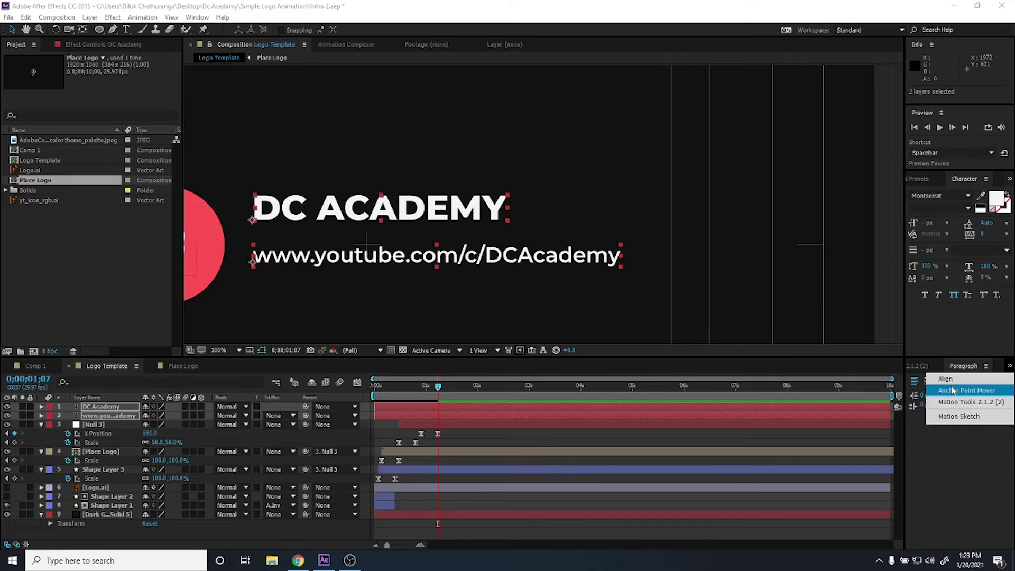
{"action": "left_click", "coordinate": [933, 379]}
{"action": "left_click", "coordinate": [916, 392]}
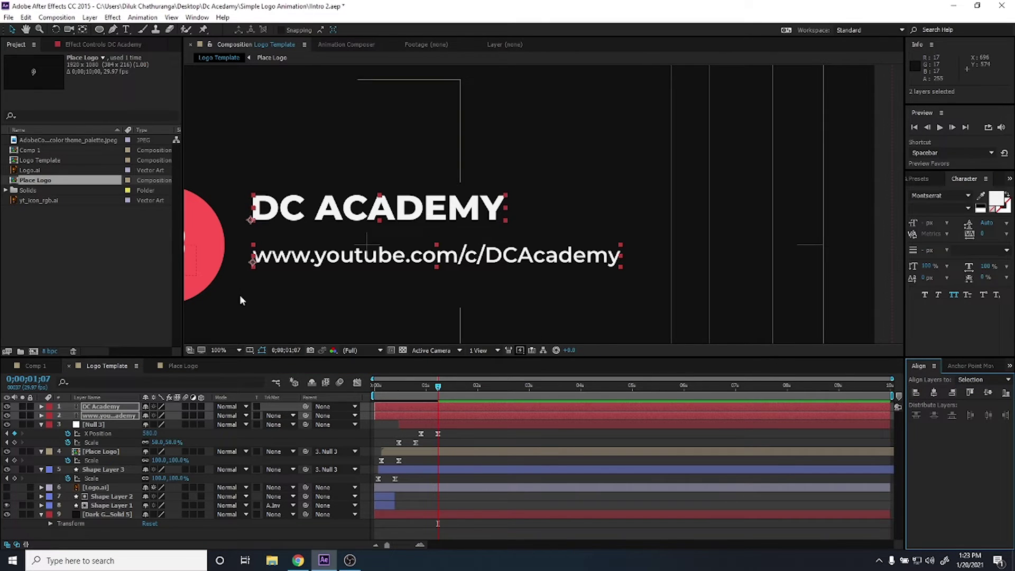
Trim the title and URL layers to start at the current time.
{"action": "left_click", "coordinate": [432, 423]}
{"action": "left_click", "coordinate": [436, 406]}
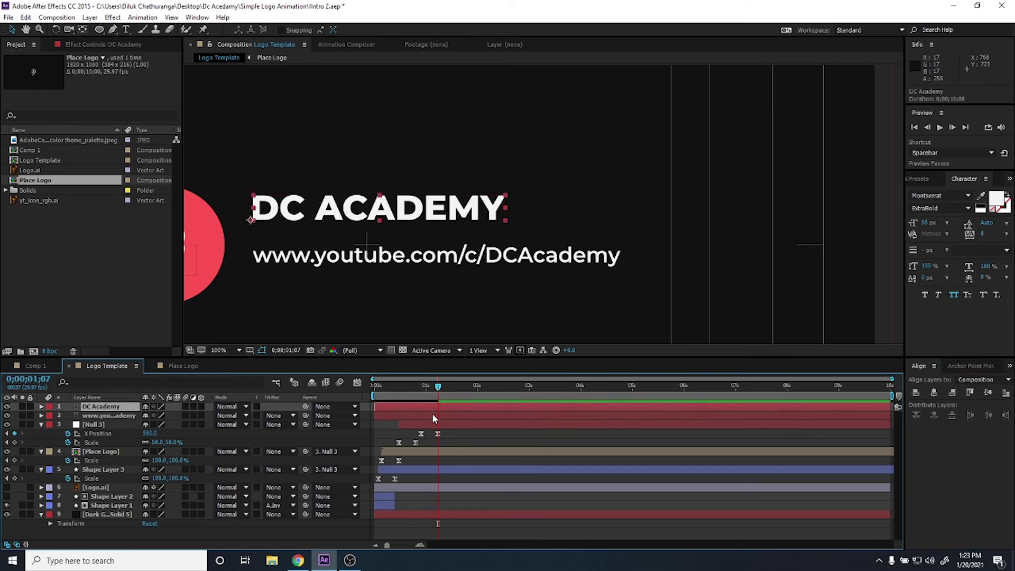
{"action": "left_click", "coordinate": [433, 414], "text": "shift"}
{"action": "key", "text": "alt+bracketleft"}
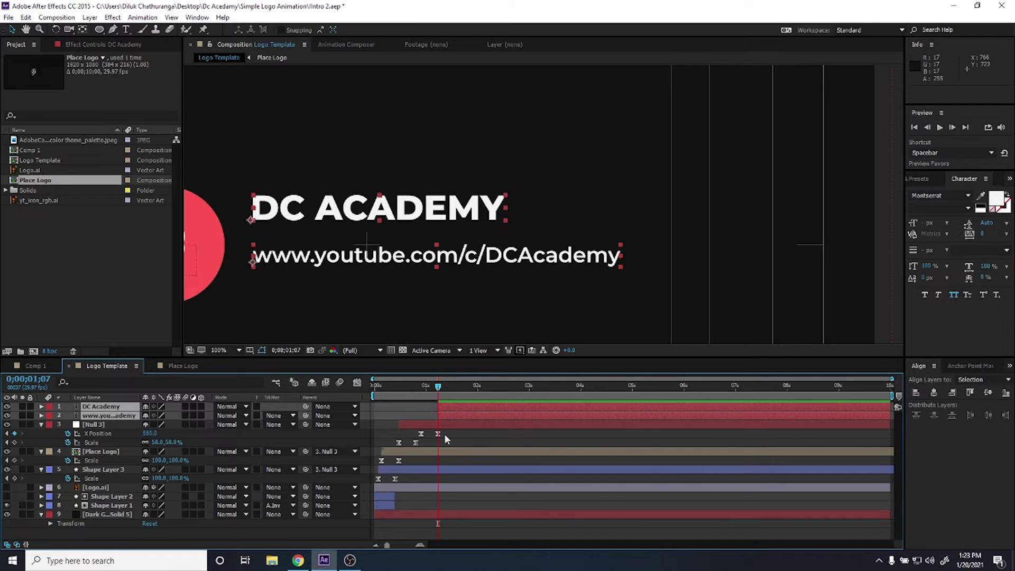
{"action": "left_click", "coordinate": [444, 433]}
{"action": "scroll", "coordinate": [387, 277], "scroll_direction": "down", "scroll_amount": 3}
{"action": "scroll", "coordinate": [387, 277], "scroll_direction": "up", "scroll_amount": 1}
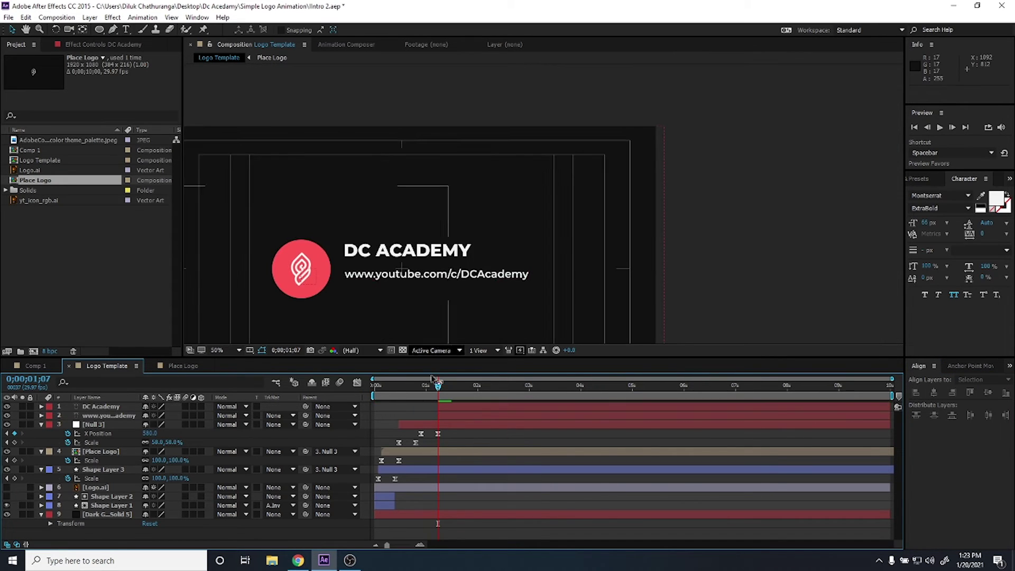
Nudge the title down 20 px and the URL slightly, then both slightly down.
{"action": "left_click", "coordinate": [453, 407]}
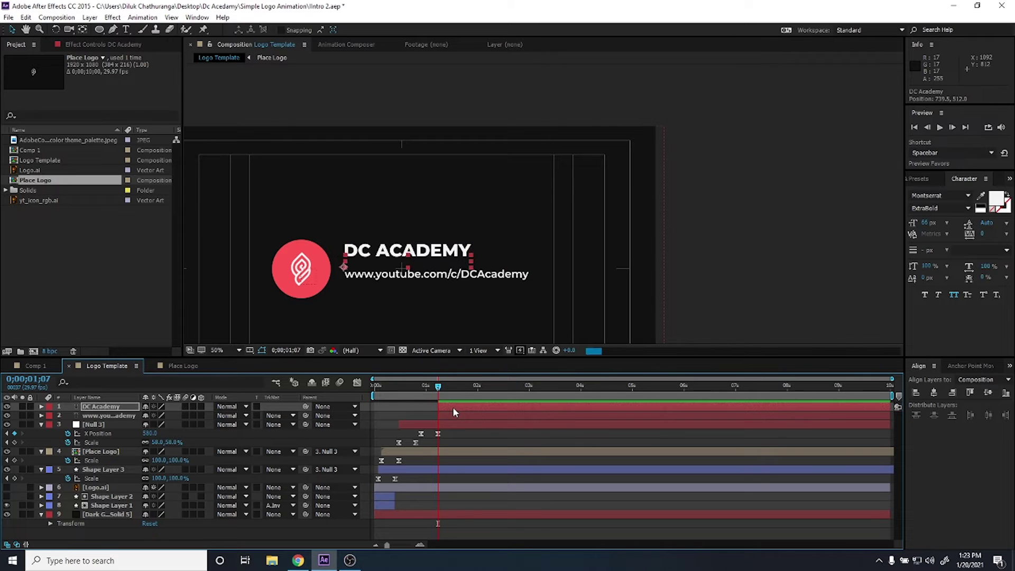
{"action": "key", "text": "shift+Down"}
{"action": "key", "text": "shift+Down"}
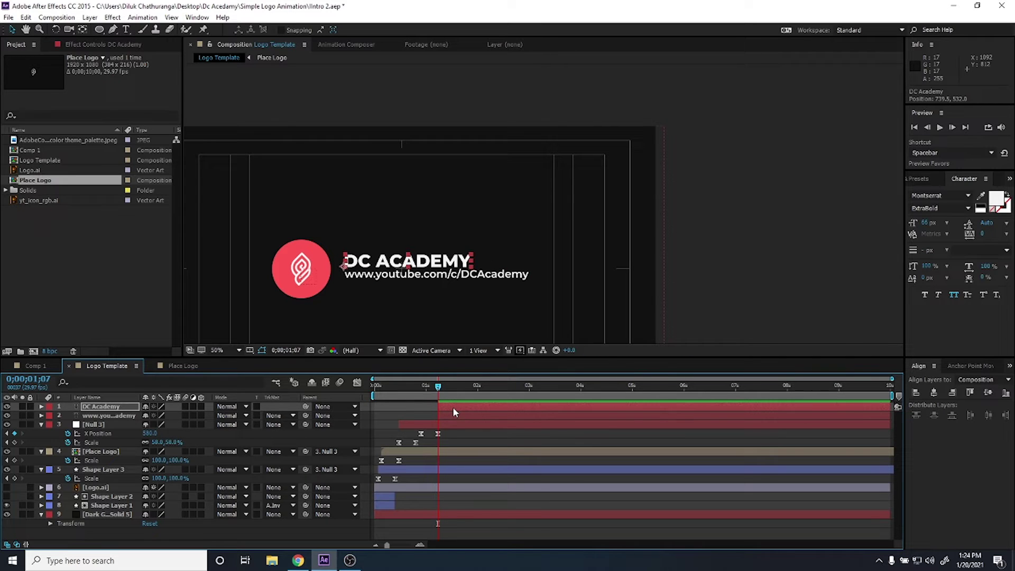
{"action": "left_click", "coordinate": [471, 416]}
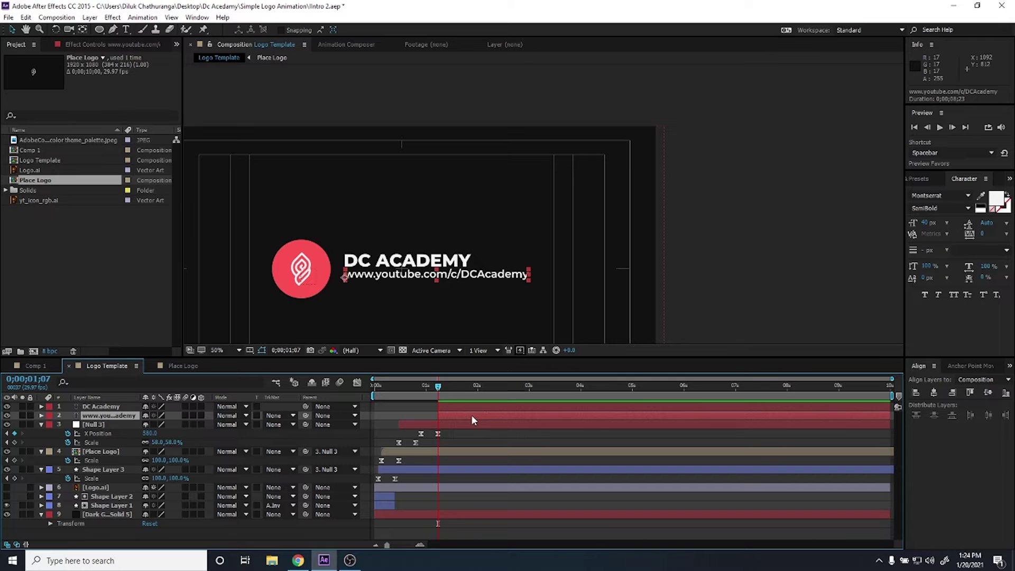
{"action": "key", "text": "shift+Down"}
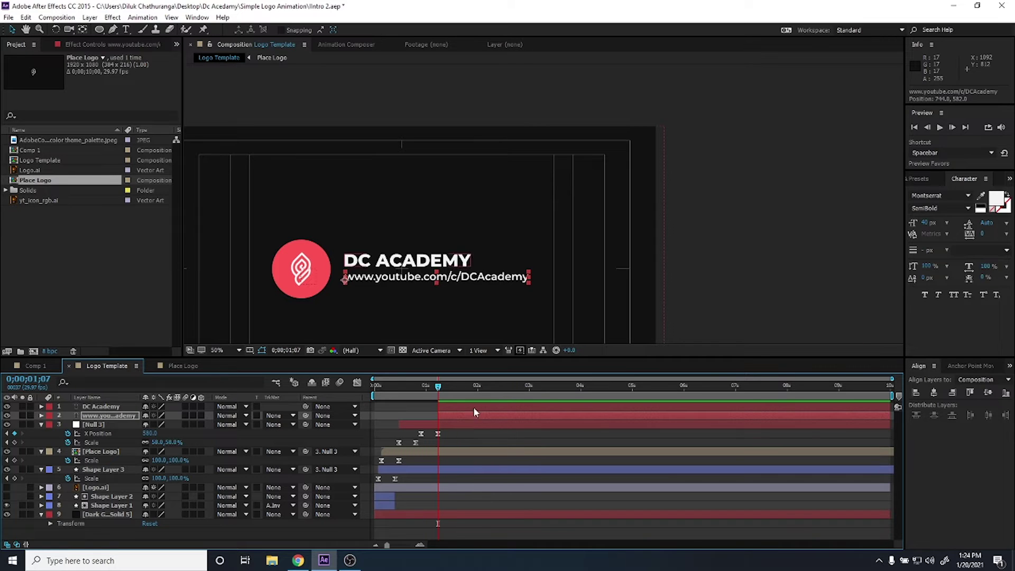
{"action": "left_click", "coordinate": [474, 407], "text": "ctrl"}
{"action": "key", "text": "Down"}
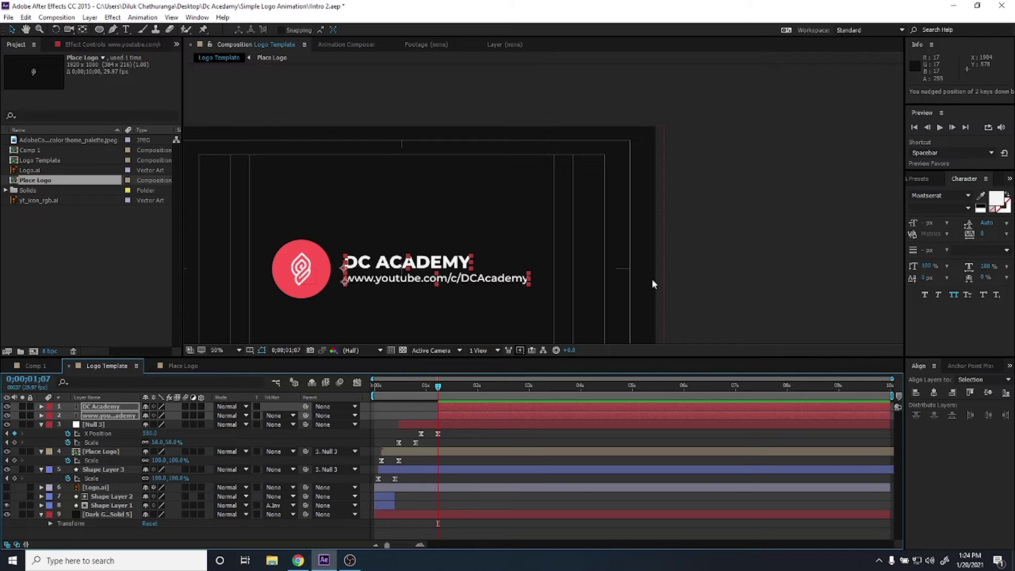
{"action": "left_click", "coordinate": [714, 255]}
Move both text layers' in-points to 0;00;00;14, show Position, and go to 0;00;01;07.
{"action": "left_click", "coordinate": [414, 394]}
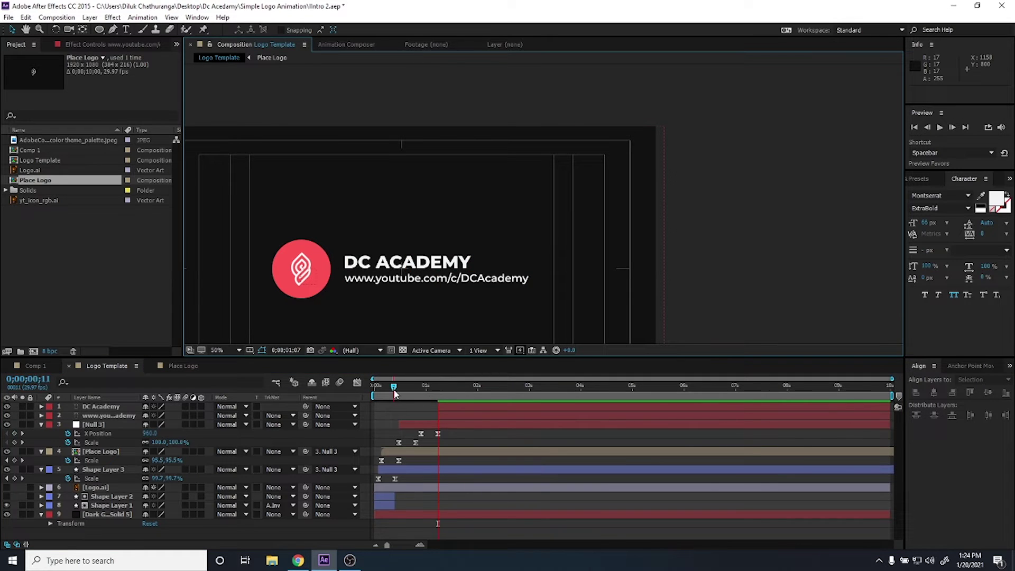
{"action": "left_click_drag", "start_coordinate": [419, 395], "coordinate": [437, 397]}
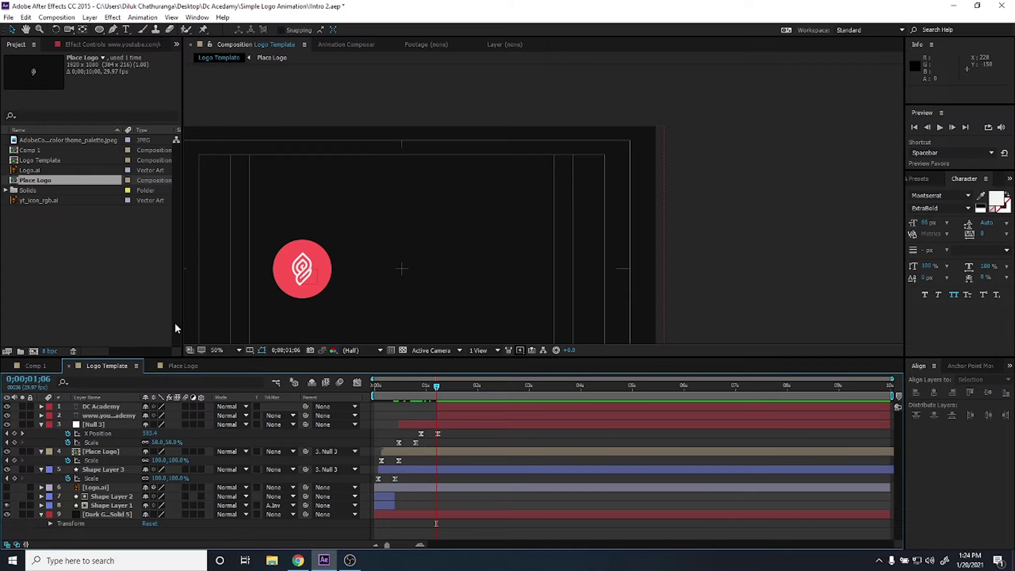
{"action": "left_click", "coordinate": [399, 387]}
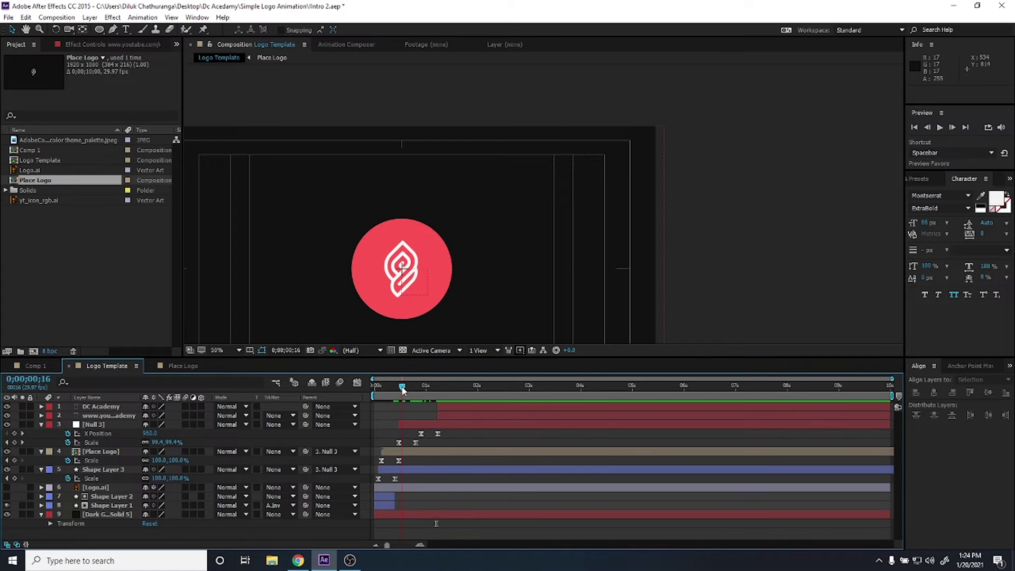
{"action": "left_click", "coordinate": [447, 408]}
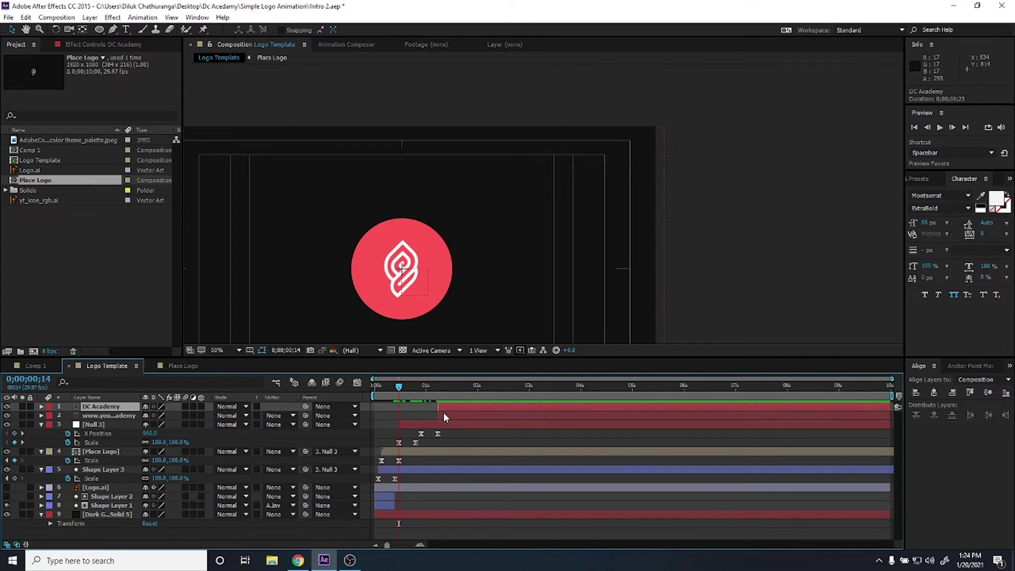
{"action": "left_click", "coordinate": [443, 412], "text": "shift"}
{"action": "key", "text": "bracketleft"}
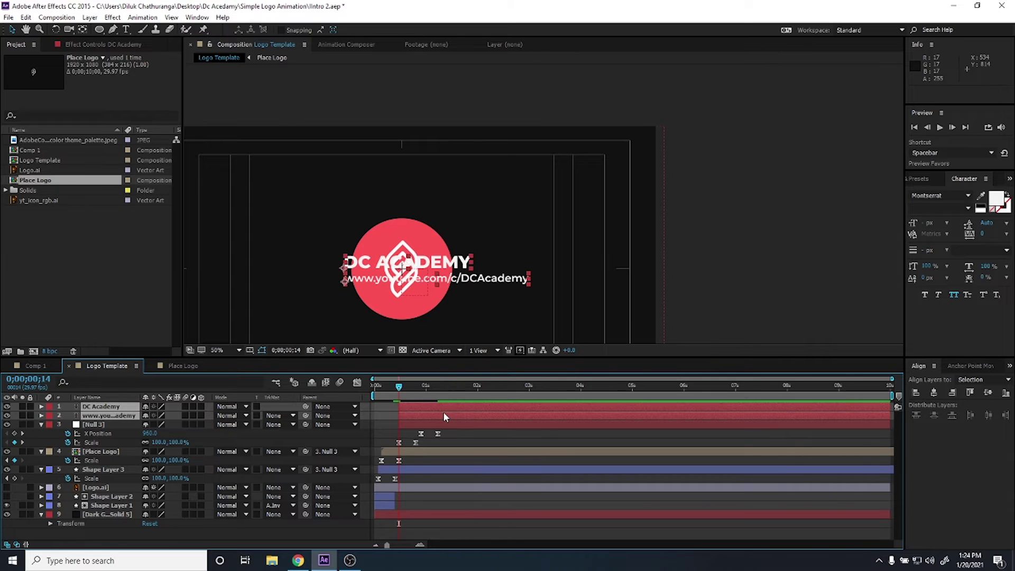
{"action": "key", "text": "p"}
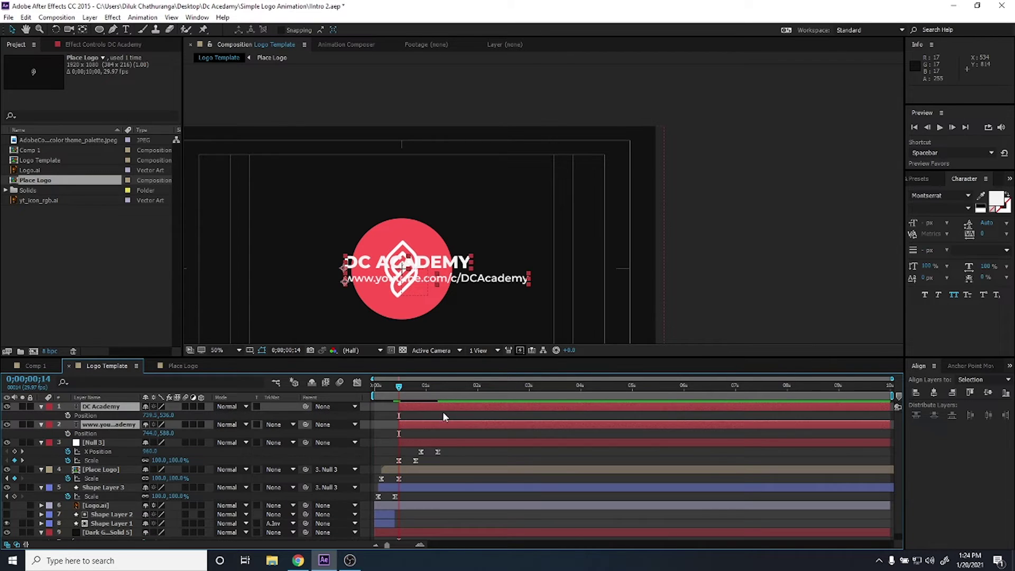
{"action": "left_click_drag", "start_coordinate": [442, 393], "coordinate": [443, 396]}
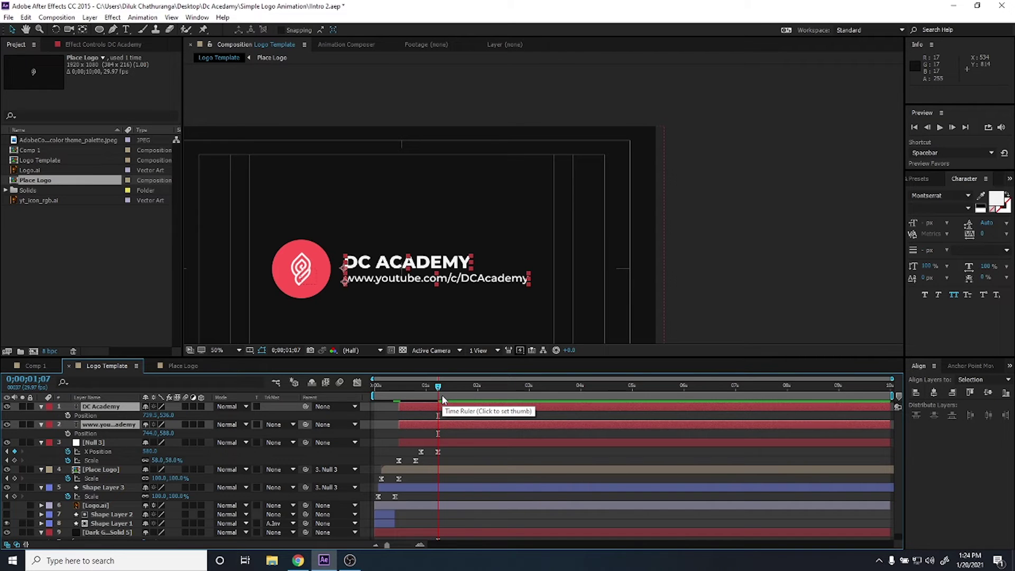
Separate dimensions on both text Positions and keyframe their X Position at 0;00;01;07.
{"action": "right_click", "coordinate": [82, 434]}
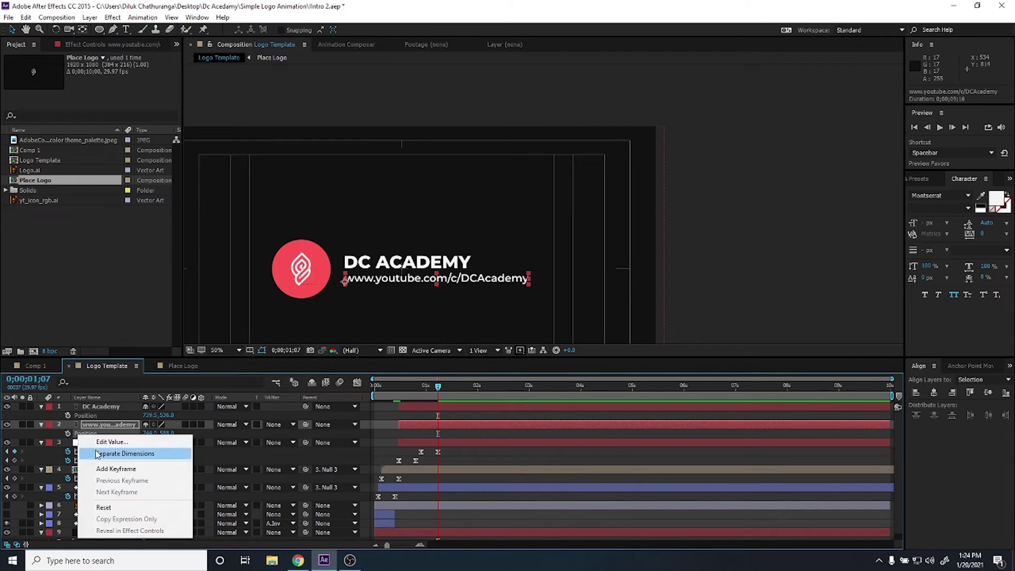
{"action": "left_click", "coordinate": [97, 454]}
{"action": "right_click", "coordinate": [89, 416]}
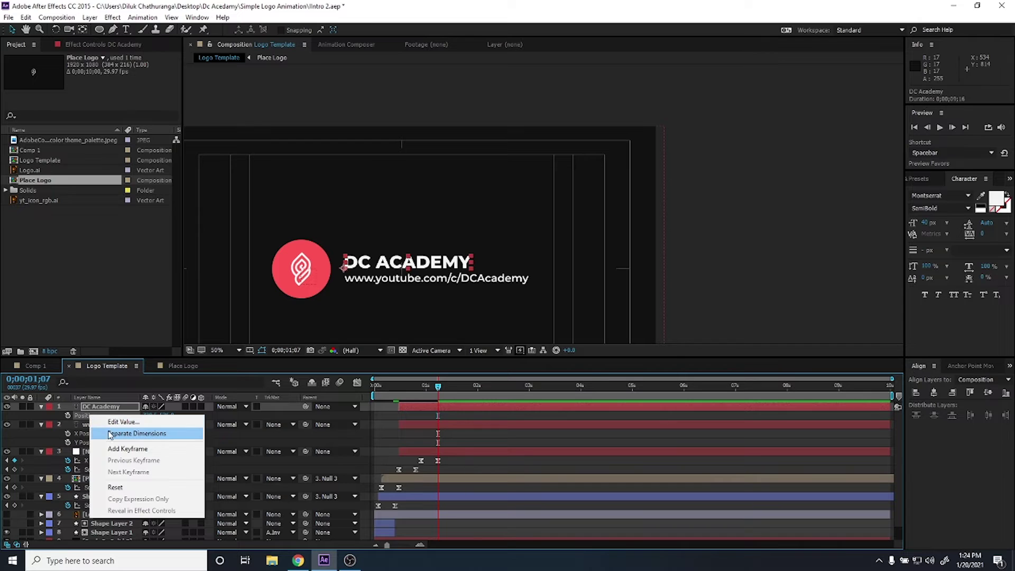
{"action": "left_click", "coordinate": [111, 434]}
{"action": "left_click", "coordinate": [49, 433]}
{"action": "left_click", "coordinate": [67, 442]}
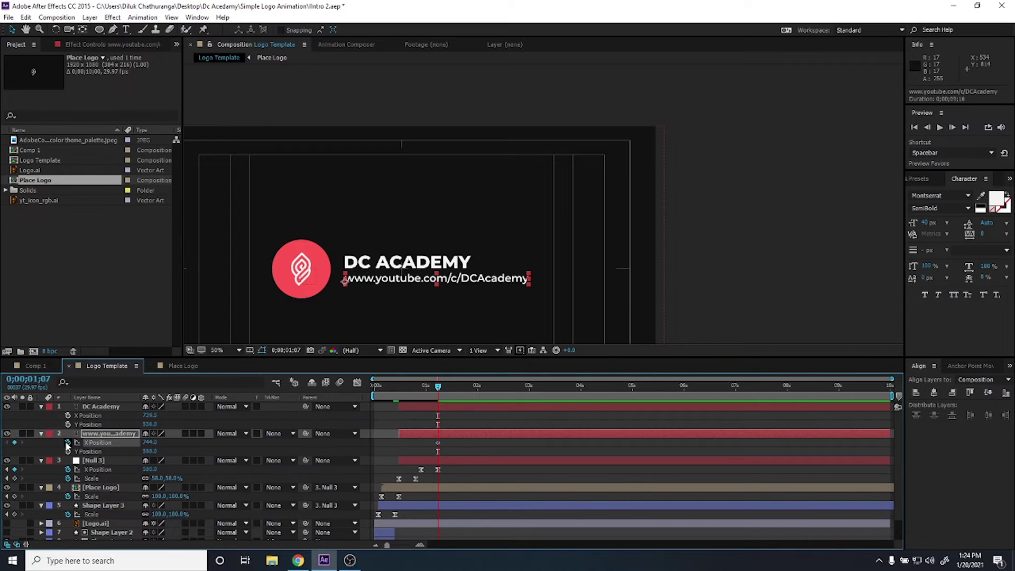
{"action": "left_click", "coordinate": [67, 416]}
At 0;00;00;17, slide the title and URL left behind the red logo.
{"action": "key", "text": "shift+Page_Up"}
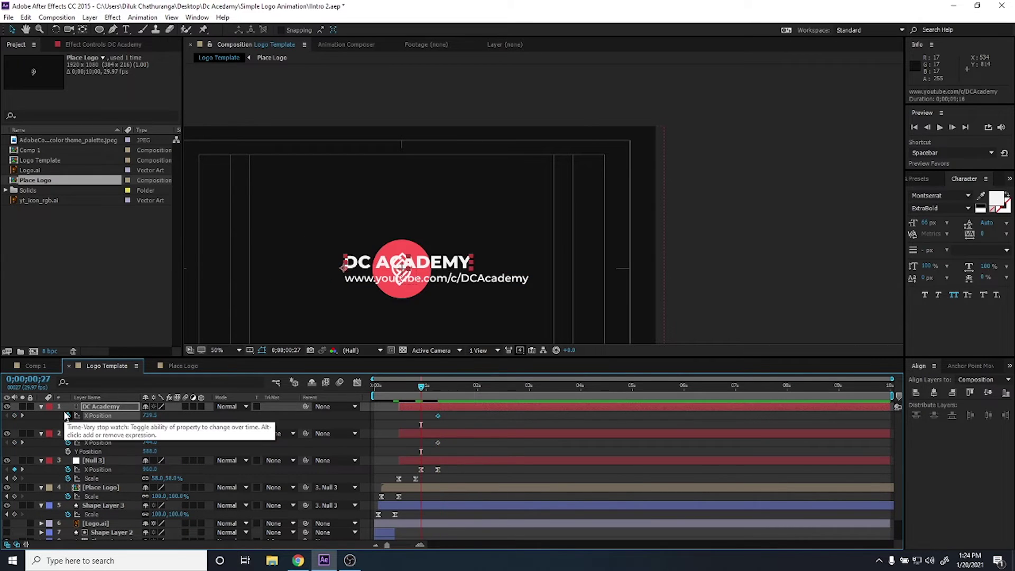
{"action": "key", "text": "shift+Page_Up"}
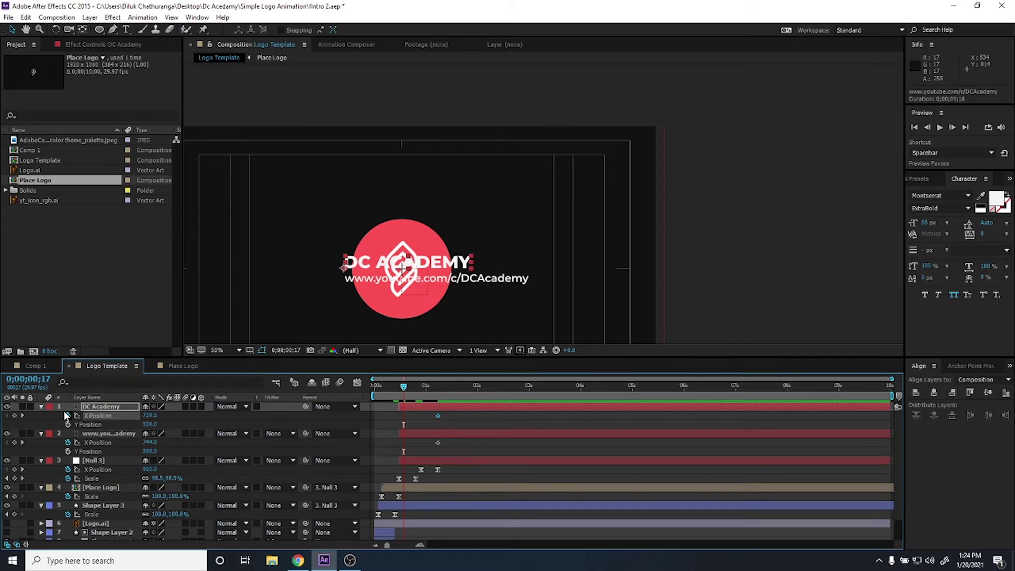
{"action": "key", "text": "shift+Left"}
{"action": "key", "text": "shift+Left"}
{"action": "key", "text": "shift+Left"}
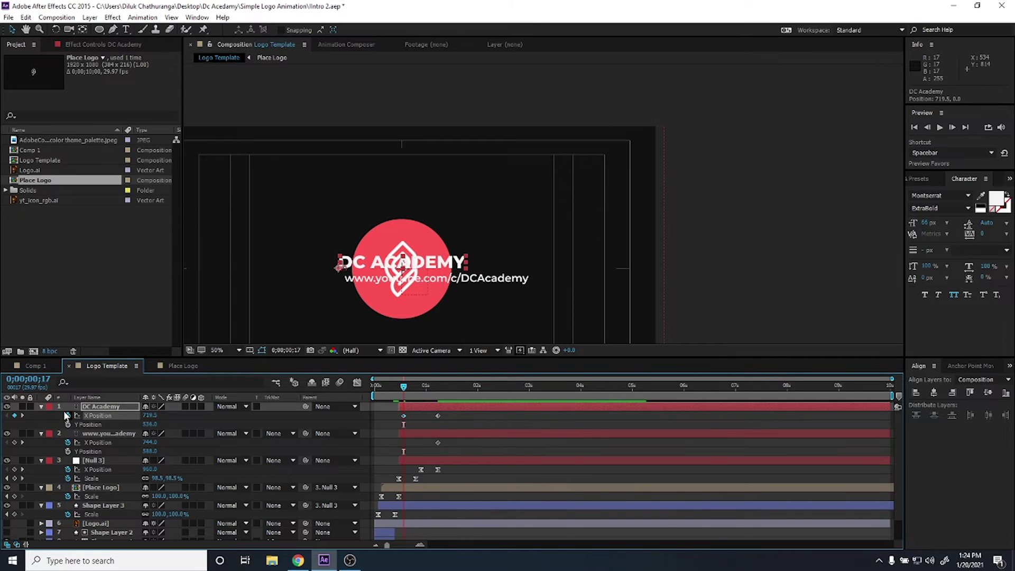
{"action": "key", "text": "shift+Left"}
{"action": "key", "text": "shift+Left"}
{"action": "key", "text": "shift+Left"}
{"action": "key", "text": "shift+Left"}
{"action": "key", "text": "shift+Left"}
{"action": "key", "text": "shift+Left"}
{"action": "key", "text": "shift+Right"}
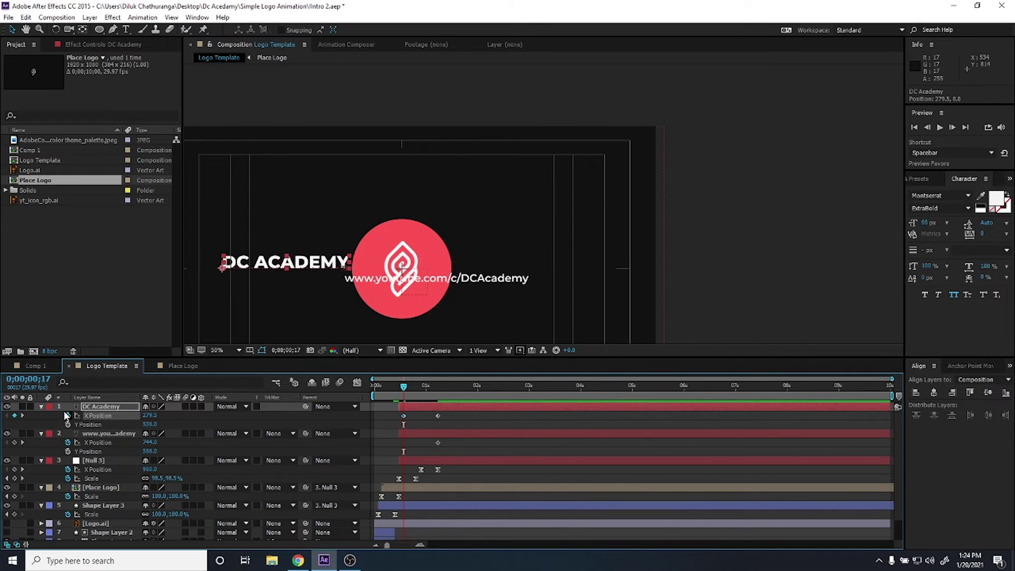
{"action": "key", "text": "shift+Right"}
{"action": "left_click", "coordinate": [408, 434]}
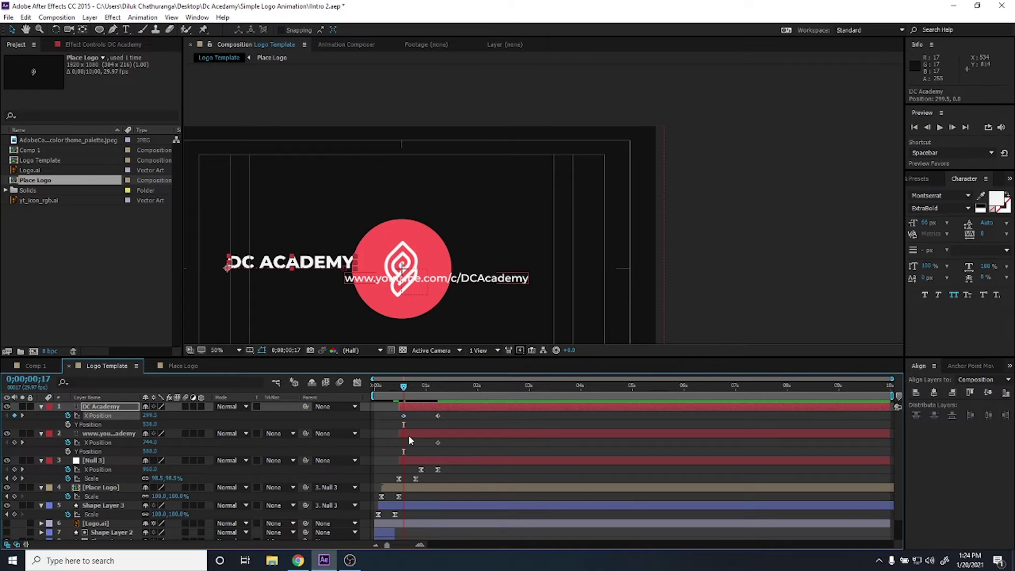
{"action": "key", "text": "shift+Left"}
{"action": "key", "text": "shift+Left"}
{"action": "key", "text": "shift+Left"}
{"action": "key", "text": "shift+Left"}
{"action": "key", "text": "shift+Left"}
{"action": "key", "text": "shift+Left"}
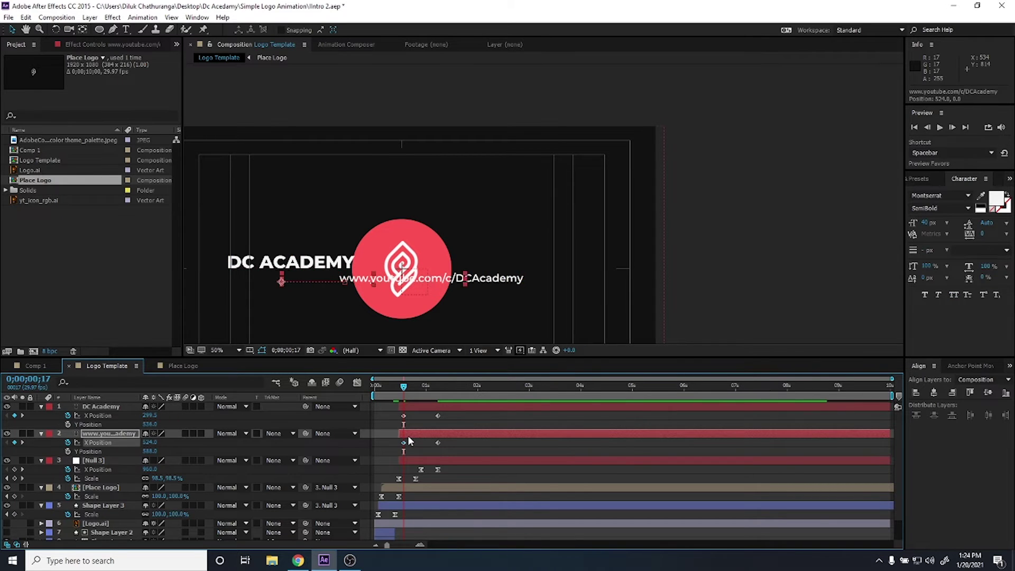
{"action": "key", "text": "shift+Left"}
{"action": "key", "text": "shift+Left"}
{"action": "key", "text": "shift+Left"}
{"action": "key", "text": "shift+Left"}
{"action": "key", "text": "shift+Left"}
{"action": "key", "text": "shift+Left"}
{"action": "key", "text": "shift+Left"}
{"action": "key", "text": "shift+Left"}
{"action": "key", "text": "shift+Left"}
{"action": "key", "text": "shift+Left"}
{"action": "key", "text": "shift+Left"}
{"action": "key", "text": "shift+Left"}
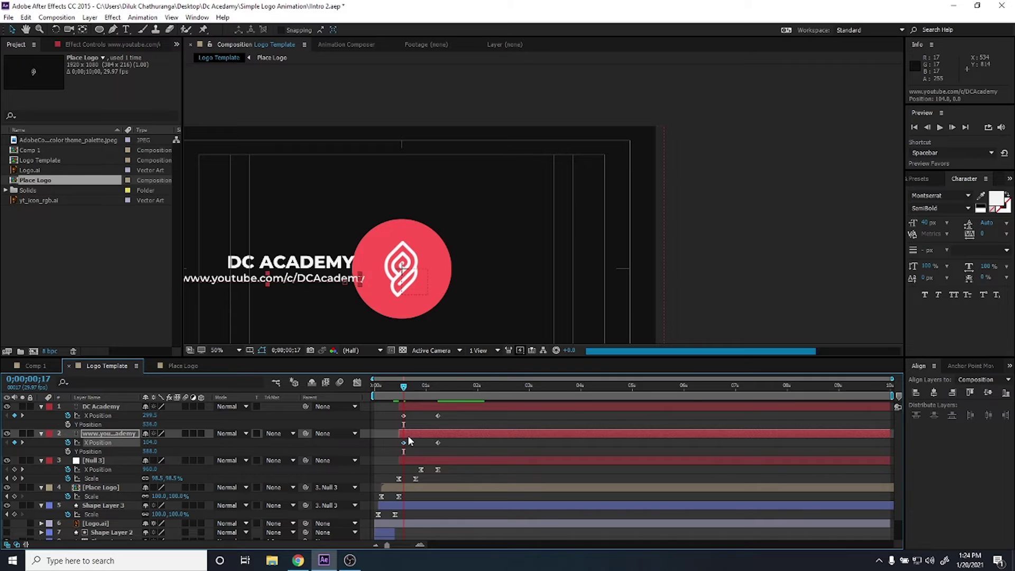
{"action": "key", "text": "shift+Left"}
{"action": "key", "text": "shift+Left"}
{"action": "key", "text": "shift+Left"}
{"action": "key", "text": "shift+Left"}
{"action": "key", "text": "shift+Left"}
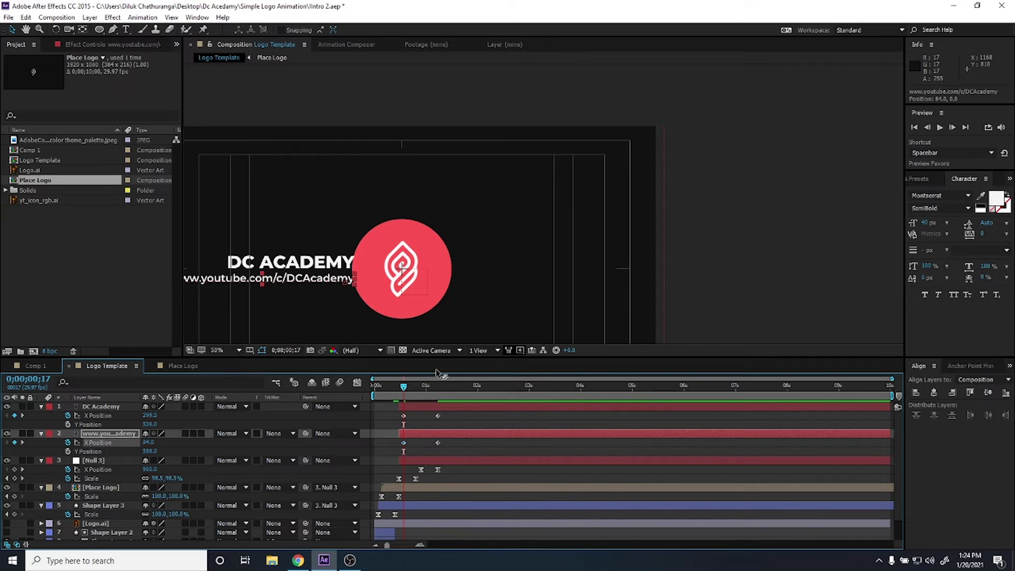
Preview the slide and move both Y Position keyframes to 0;00;00;27.
{"action": "mouse_move", "coordinate": [406, 389]}
{"action": "left_mouse_down"}
{"action": "mouse_move", "coordinate": [430, 397]}
{"action": "mouse_move", "coordinate": [407, 396]}
{"action": "mouse_move", "coordinate": [417, 398]}
{"action": "left_mouse_up"}
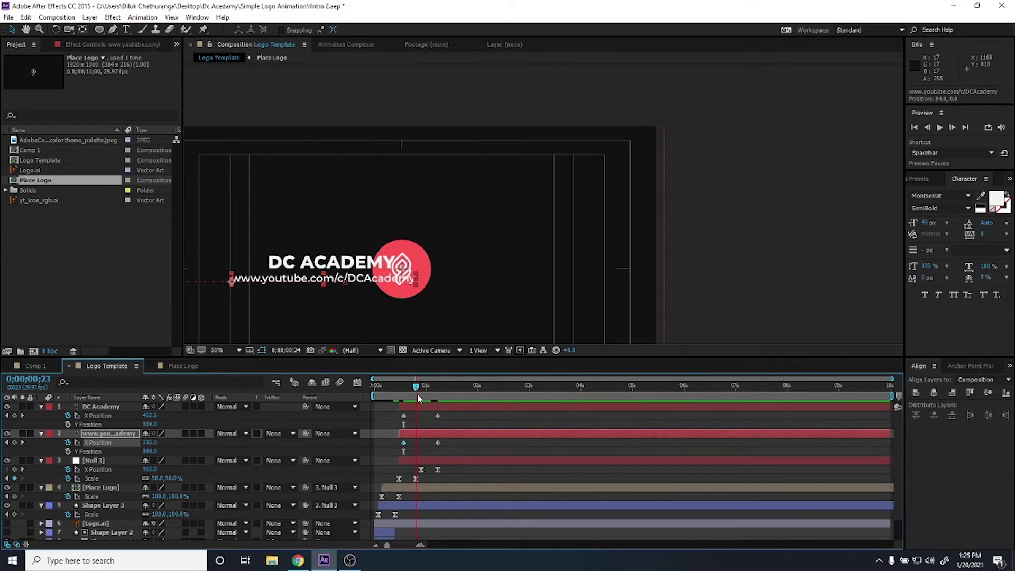
{"action": "left_click_drag", "start_coordinate": [416, 393], "coordinate": [423, 396]}
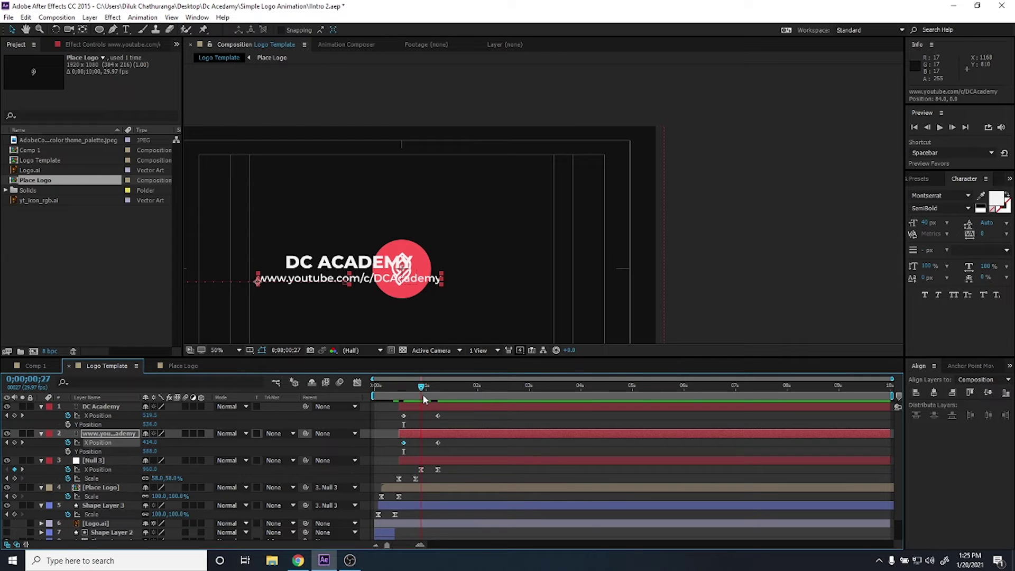
{"action": "left_click_drag", "start_coordinate": [403, 424], "coordinate": [421, 425]}
{"action": "left_click", "coordinate": [404, 416]}
{"action": "left_click", "coordinate": [403, 443], "text": "shift"}
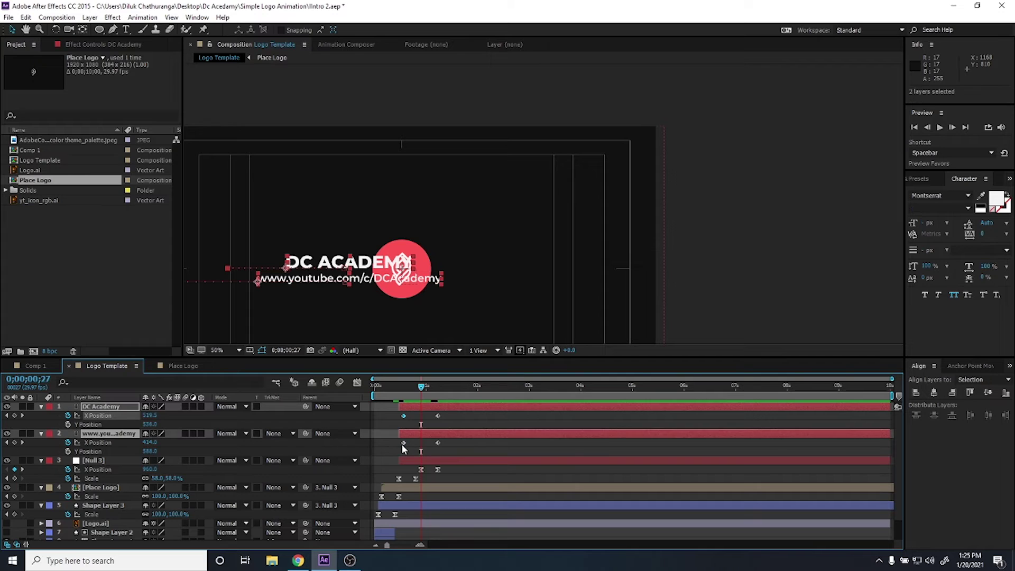
{"action": "left_click", "coordinate": [405, 449]}
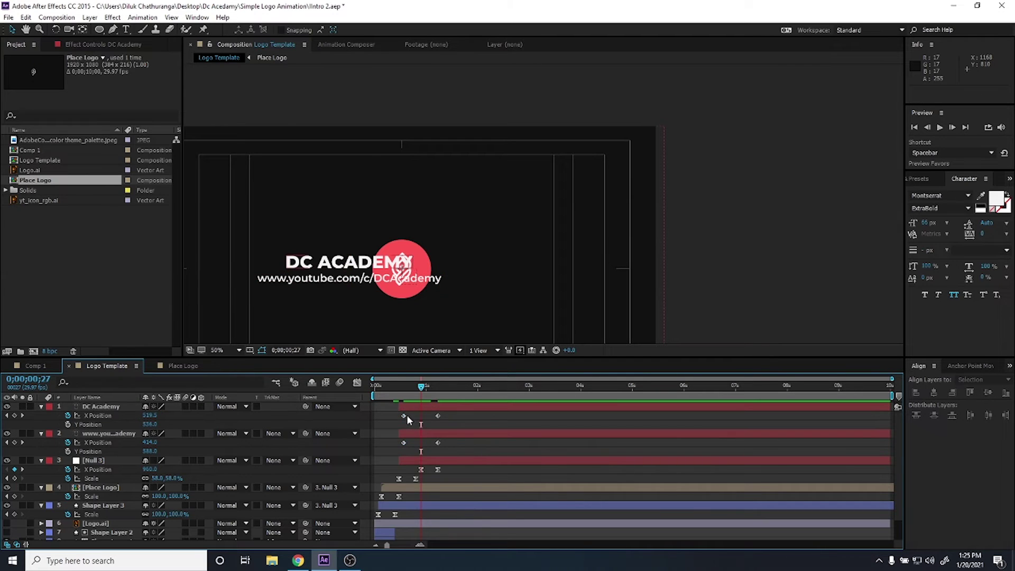
Retime both starting X keyframes to 0;00;00;27, nudge them right, and check the slide.
{"action": "left_click", "coordinate": [403, 416]}
{"action": "left_click", "coordinate": [403, 443], "text": "shift"}
{"action": "left_click_drag", "start_coordinate": [403, 443], "coordinate": [425, 448]}
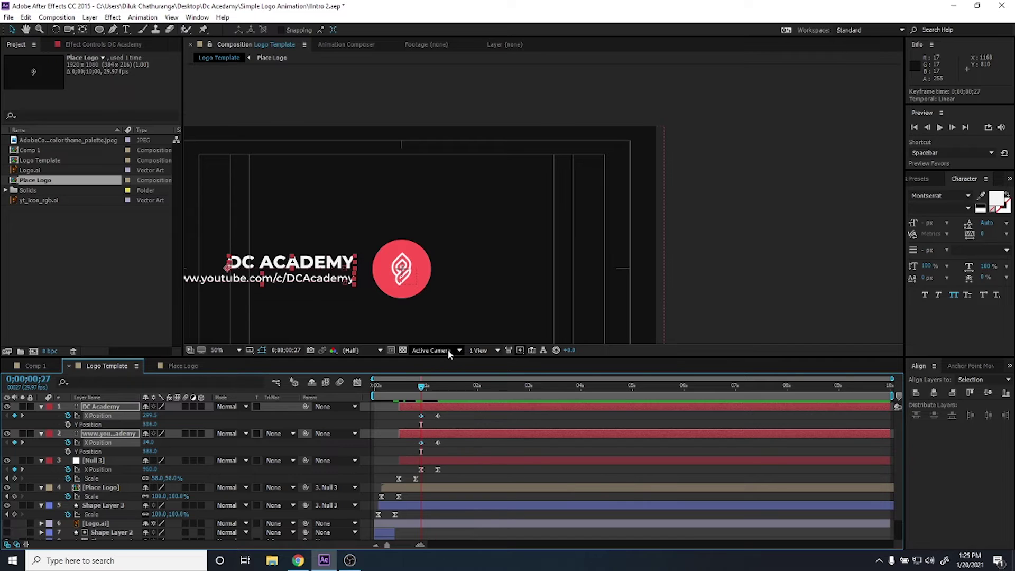
{"action": "key", "text": "shift+Right"}
{"action": "key", "text": "shift+Right"}
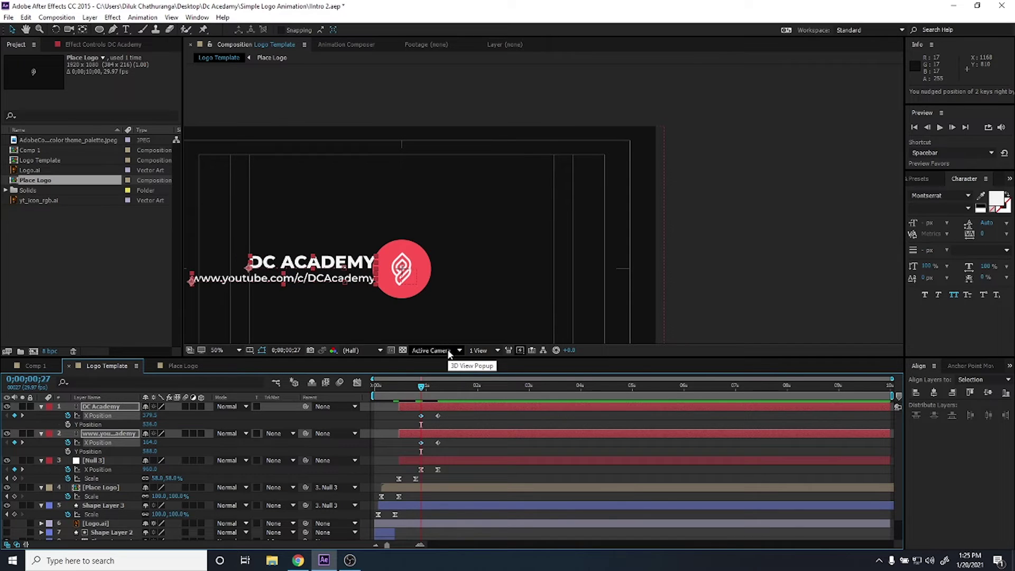
{"action": "left_click_drag", "start_coordinate": [421, 389], "coordinate": [437, 390]}
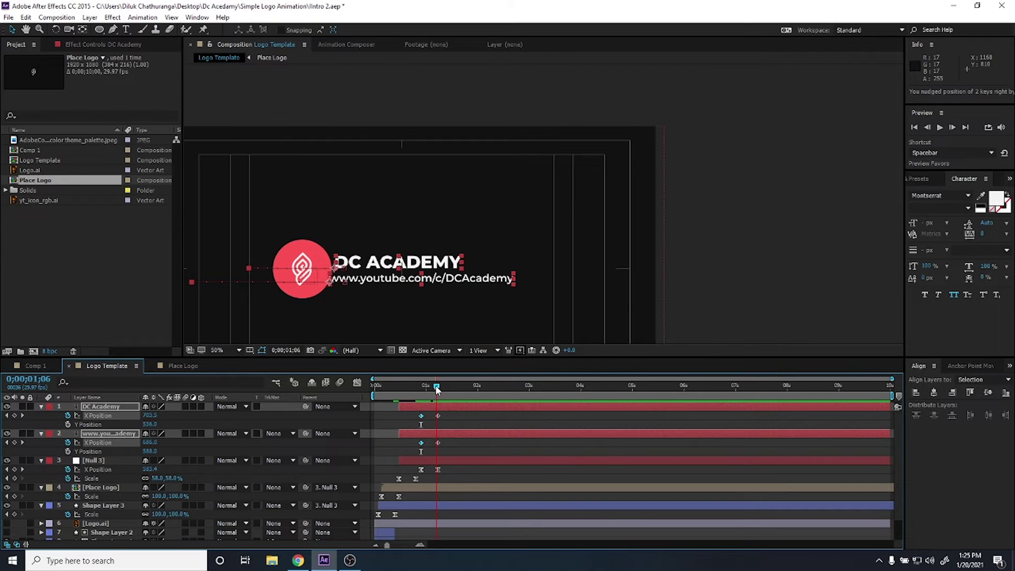
{"action": "mouse_move", "coordinate": [437, 390]}
{"action": "left_mouse_down"}
{"action": "mouse_move", "coordinate": [445, 390]}
{"action": "mouse_move", "coordinate": [422, 387]}
{"action": "left_mouse_up"}
{"action": "left_click", "coordinate": [457, 418]}
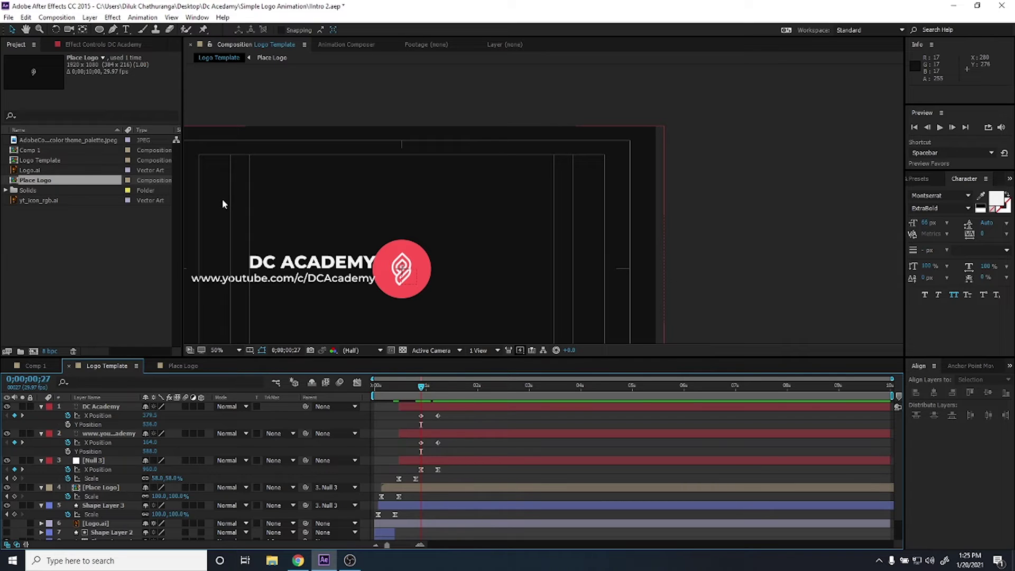
Recentre the comp view on the logo, select the URL text layer, and pick the Rectangle Tool.
{"action": "scroll", "coordinate": [411, 418], "scroll_direction": "up", "scroll_amount": 2}
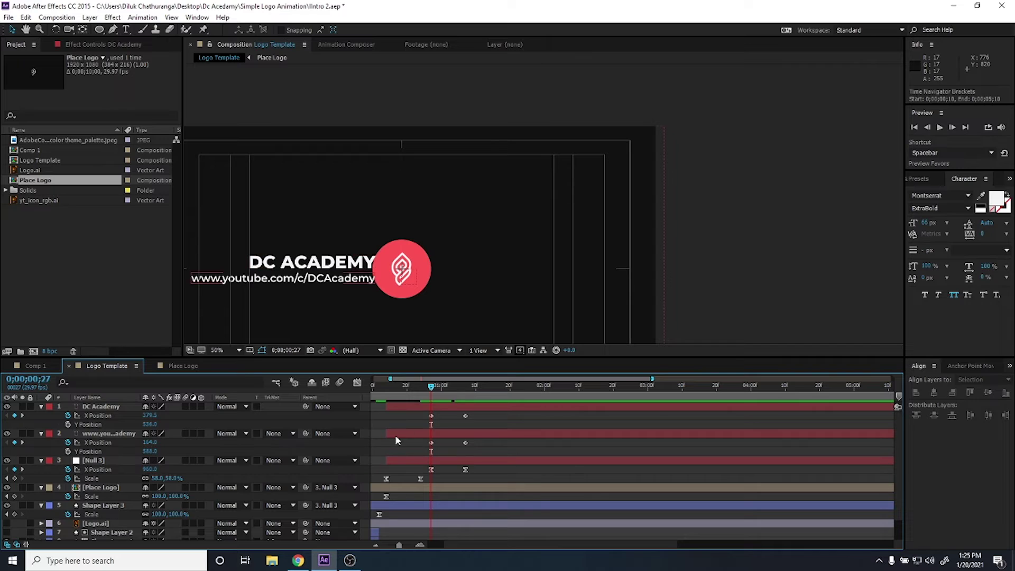
{"action": "left_click", "coordinate": [395, 434]}
{"action": "left_click_drag", "start_coordinate": [516, 249], "coordinate": [605, 228]}
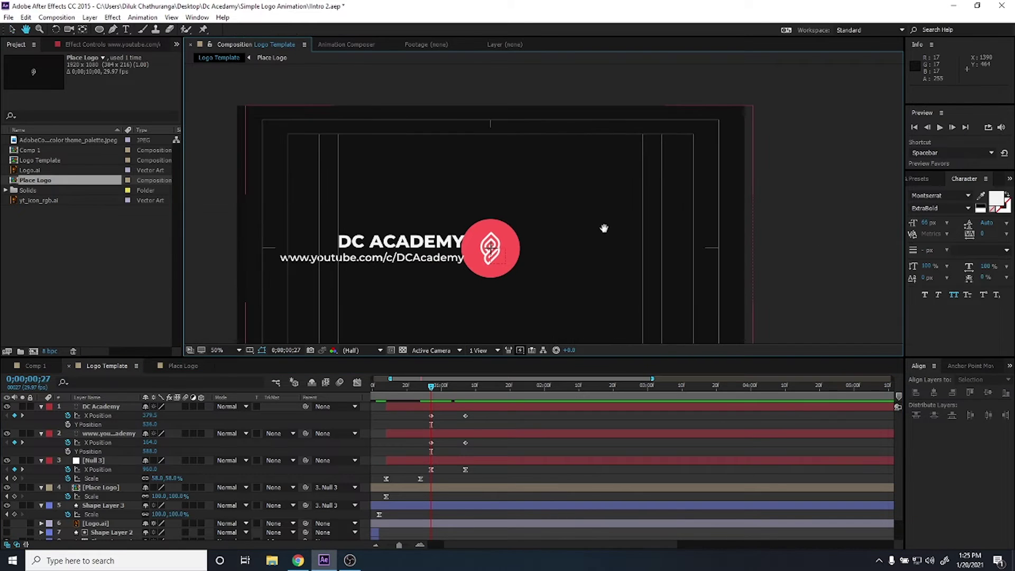
{"action": "key", "text": "v"}
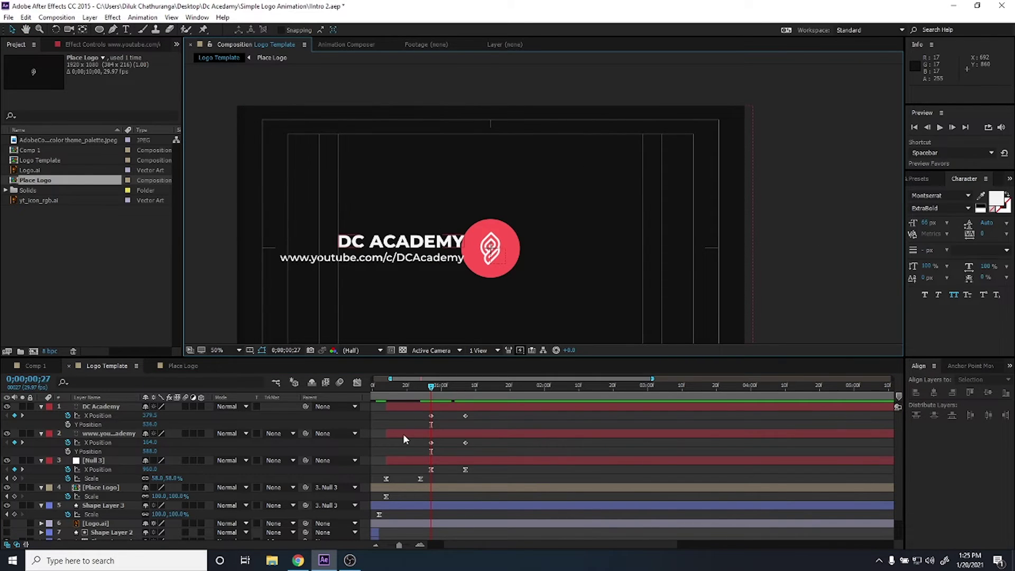
{"action": "left_click", "coordinate": [402, 433]}
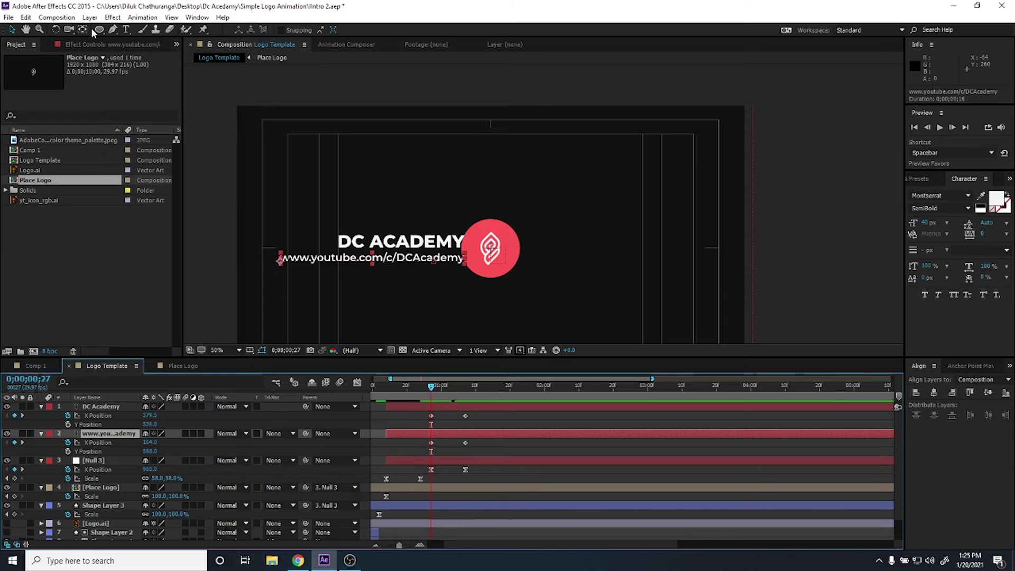
{"action": "left_click", "coordinate": [100, 30]}
{"action": "left_click", "coordinate": [143, 29]}
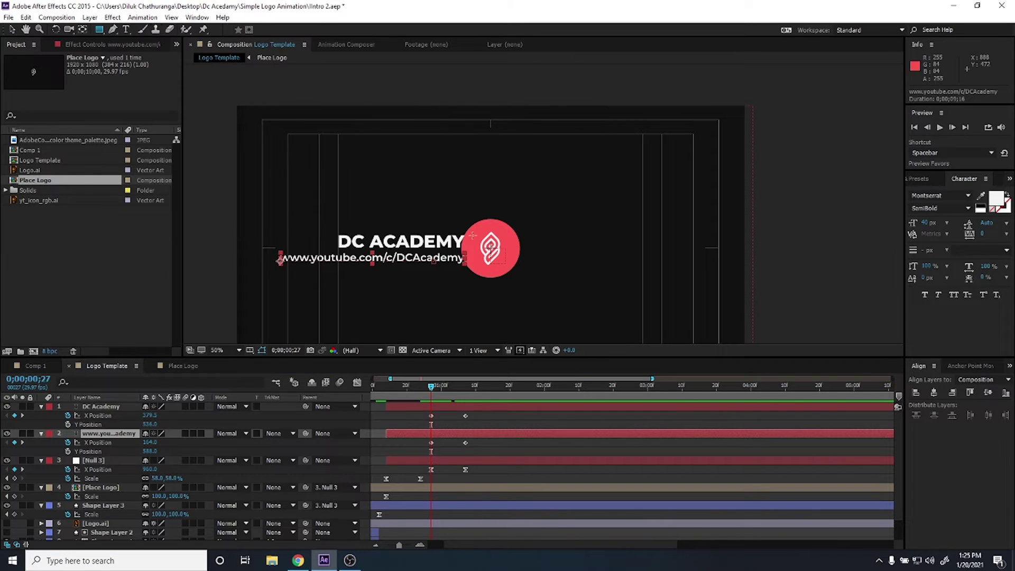
{"action": "scroll", "coordinate": [486, 264], "scroll_direction": "up", "scroll_amount": 2}
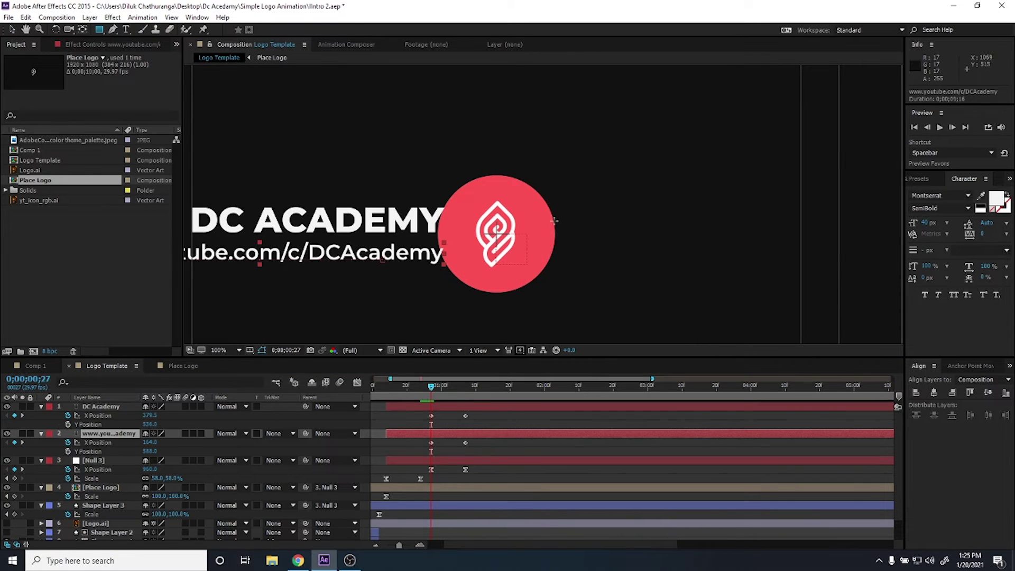
Hide the URL text with a rectangular mask beside the logo and set its first Mask Path keyframe.
{"action": "left_click_drag", "start_coordinate": [553, 233], "coordinate": [595, 285]}
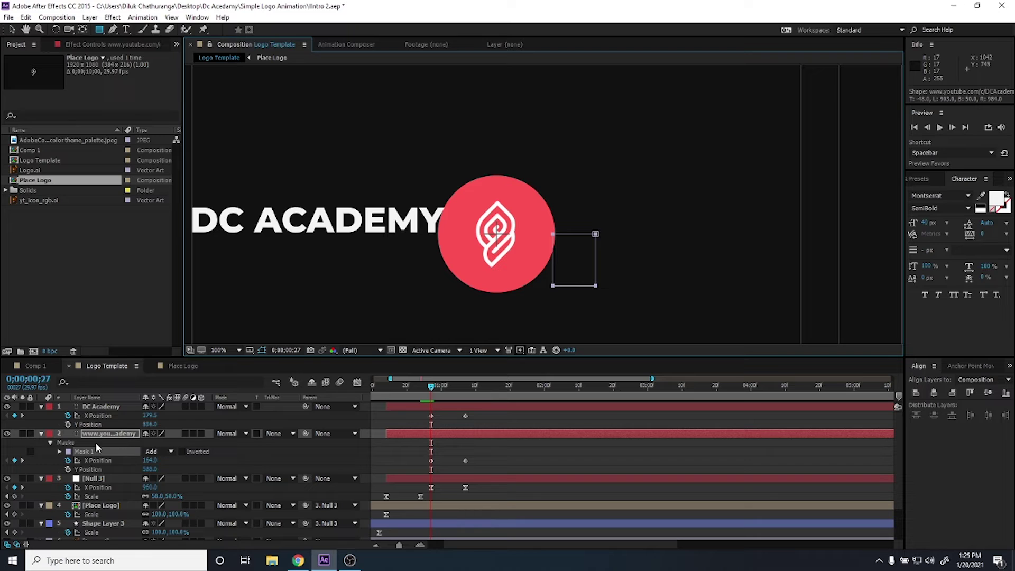
{"action": "left_click", "coordinate": [59, 452]}
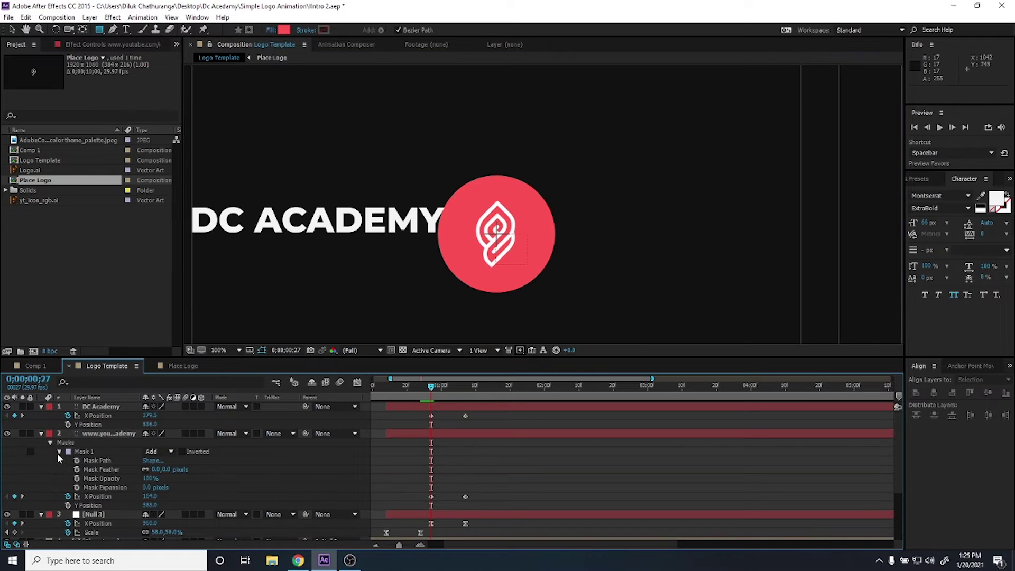
{"action": "left_click", "coordinate": [77, 460]}
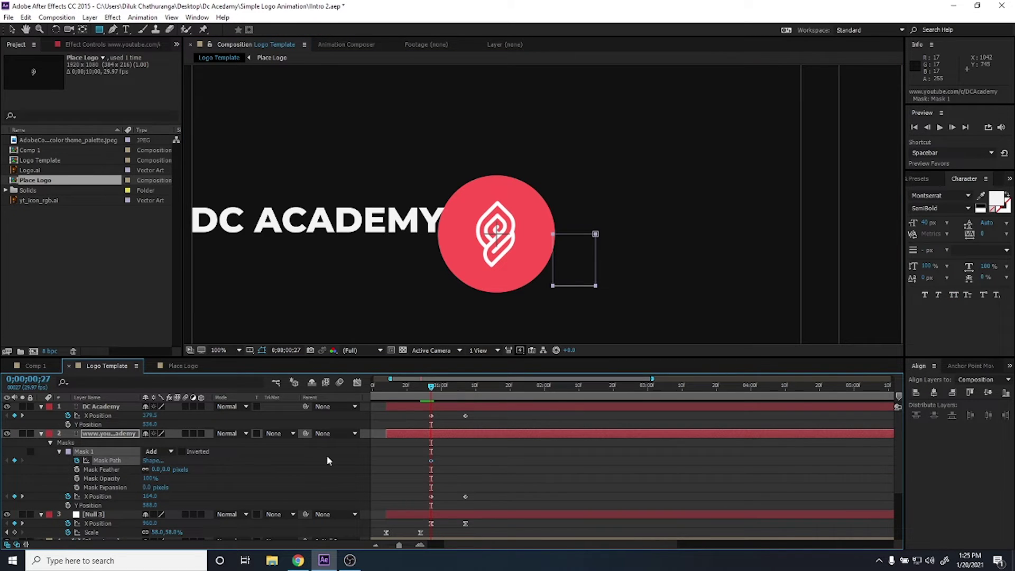
{"action": "key", "text": "Page_Down"}
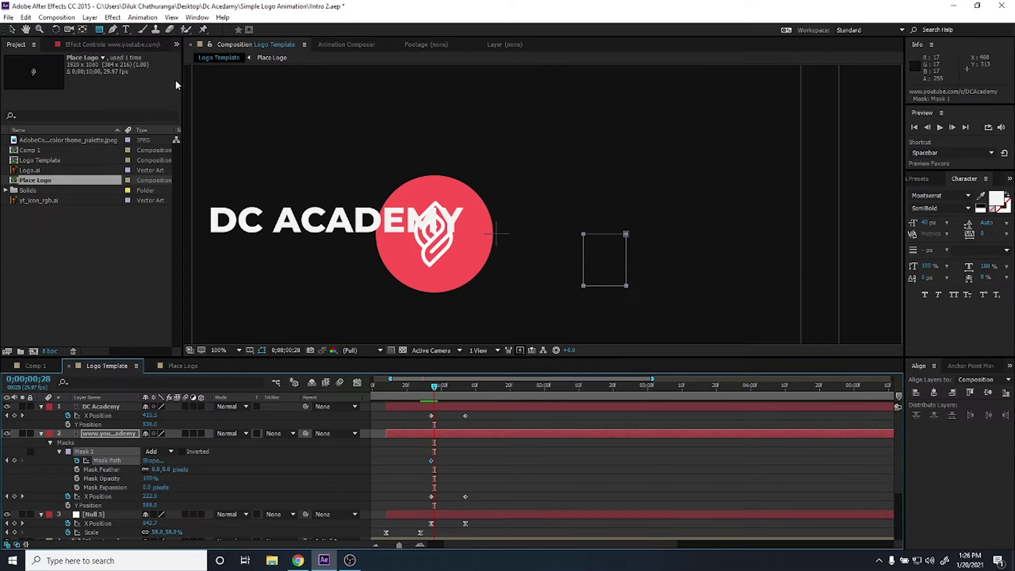
Stretch the URL mask leftward over the first frames, correcting it so 'demy' is revealed.
{"action": "left_click", "coordinate": [11, 30]}
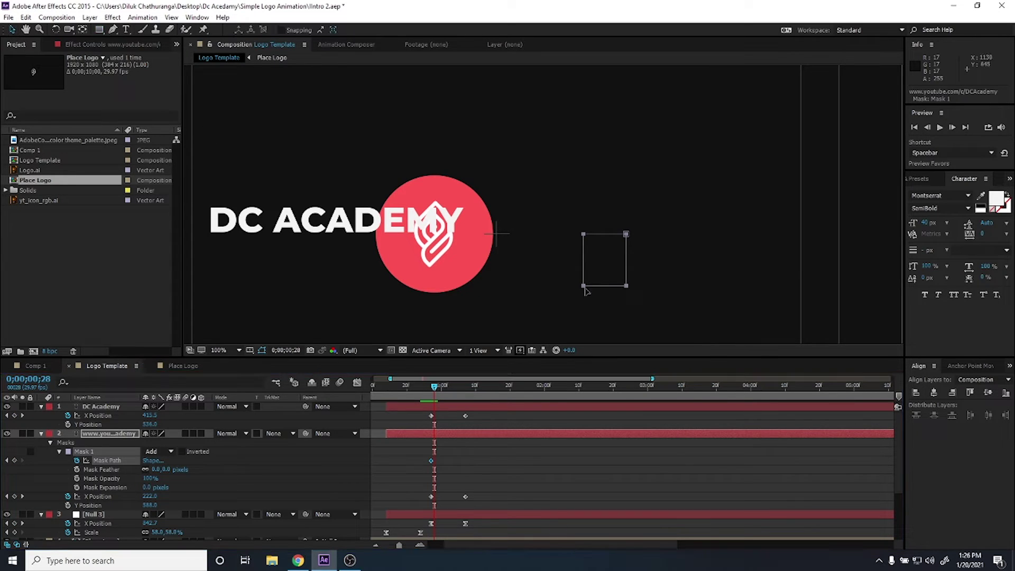
{"action": "double_click", "coordinate": [582, 287]}
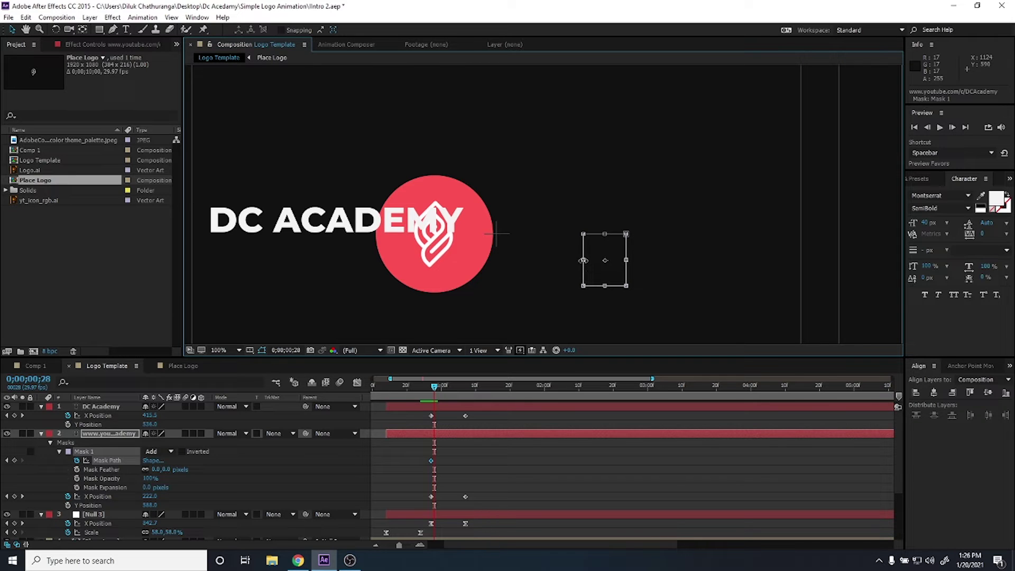
{"action": "left_click_drag", "start_coordinate": [583, 260], "coordinate": [454, 262]}
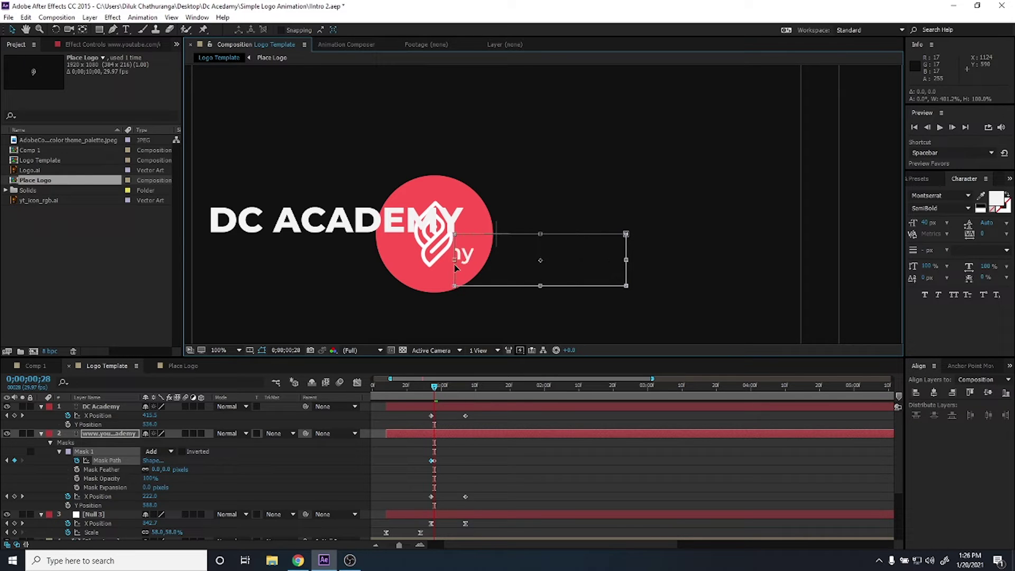
{"action": "key", "text": "Page_Down"}
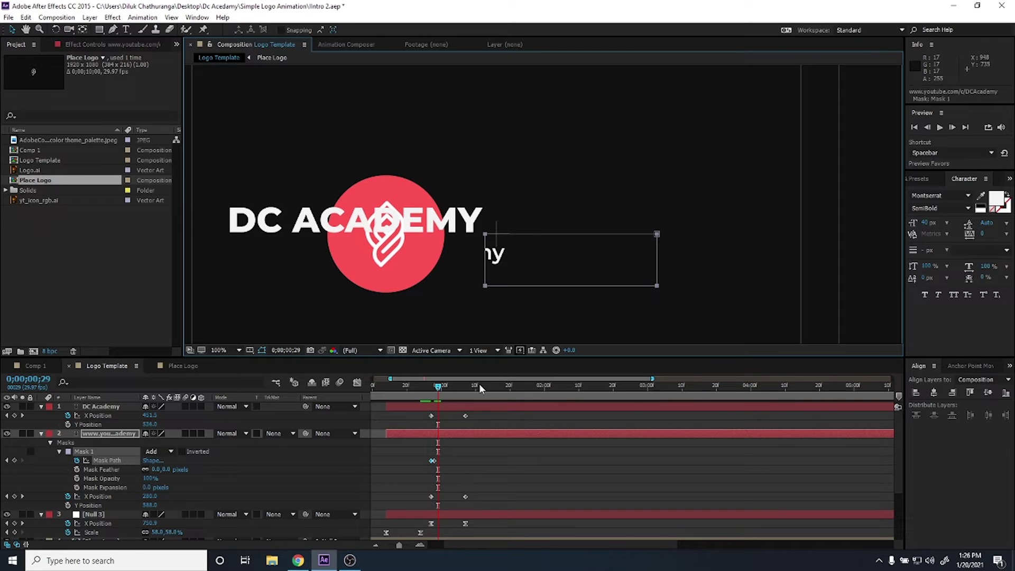
{"action": "left_click", "coordinate": [436, 391]}
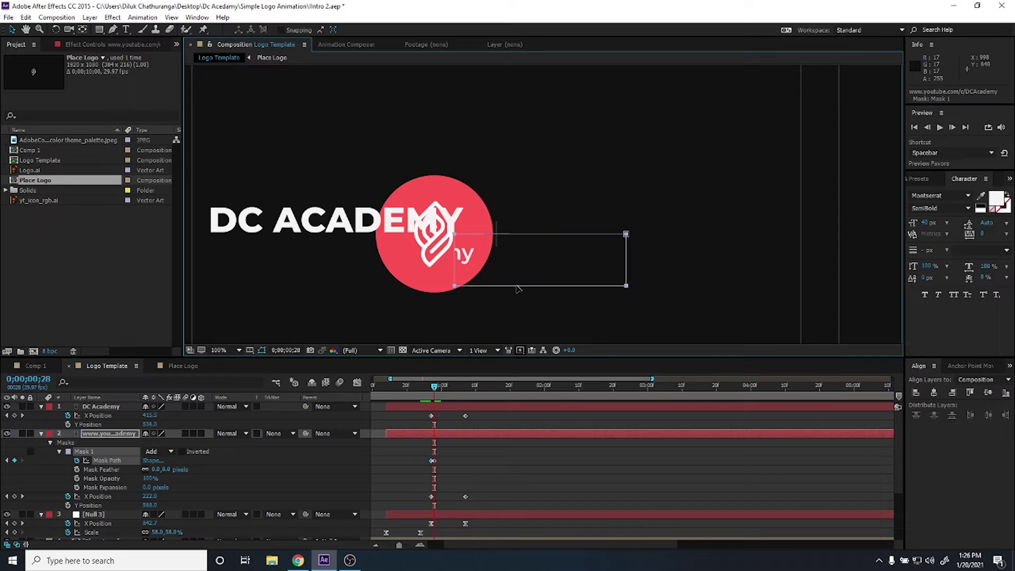
{"action": "double_click", "coordinate": [446, 262]}
{"action": "left_click_drag", "start_coordinate": [454, 260], "coordinate": [493, 265]}
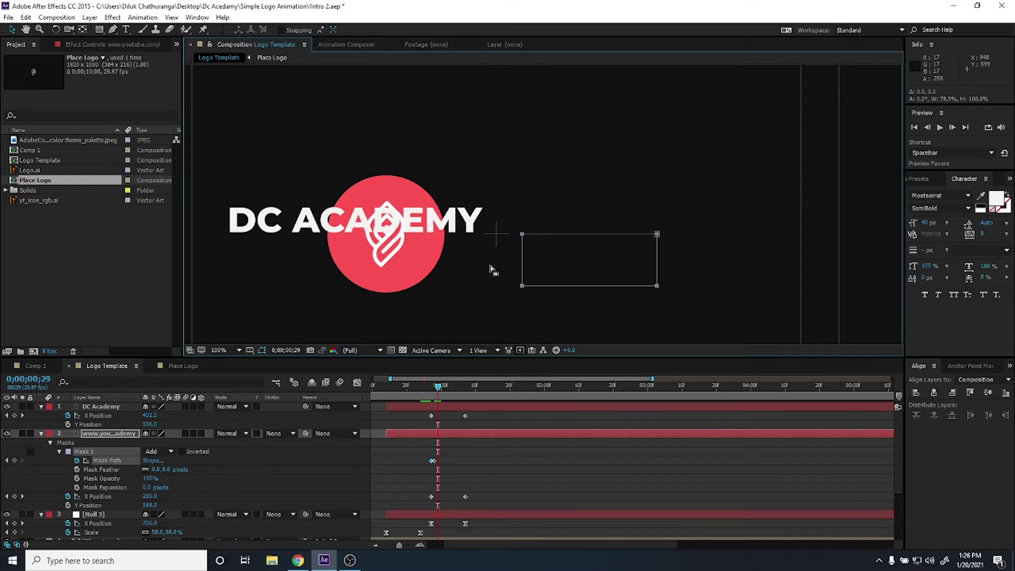
{"action": "double_click", "coordinate": [522, 286]}
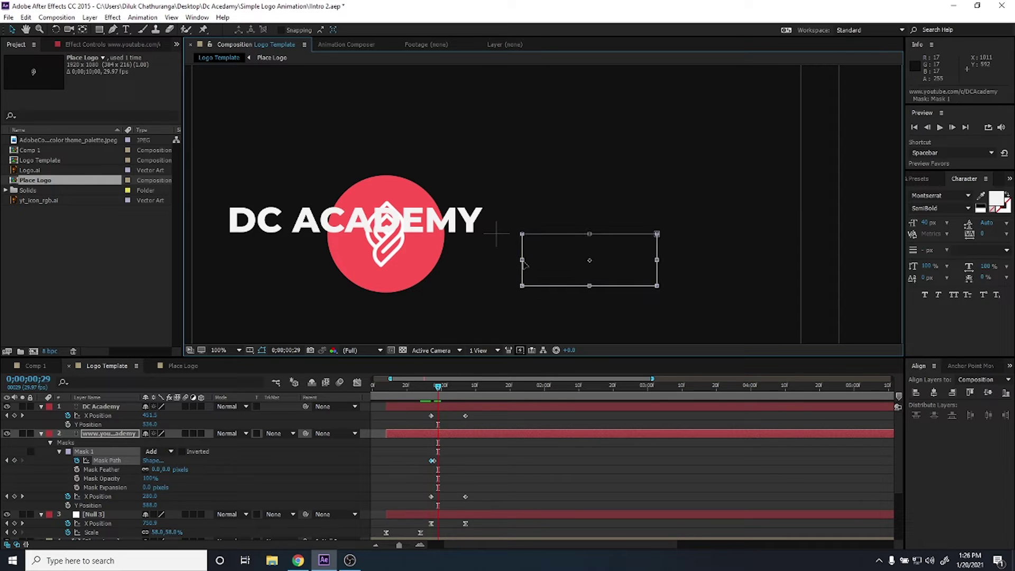
{"action": "left_click_drag", "start_coordinate": [523, 260], "coordinate": [446, 260]}
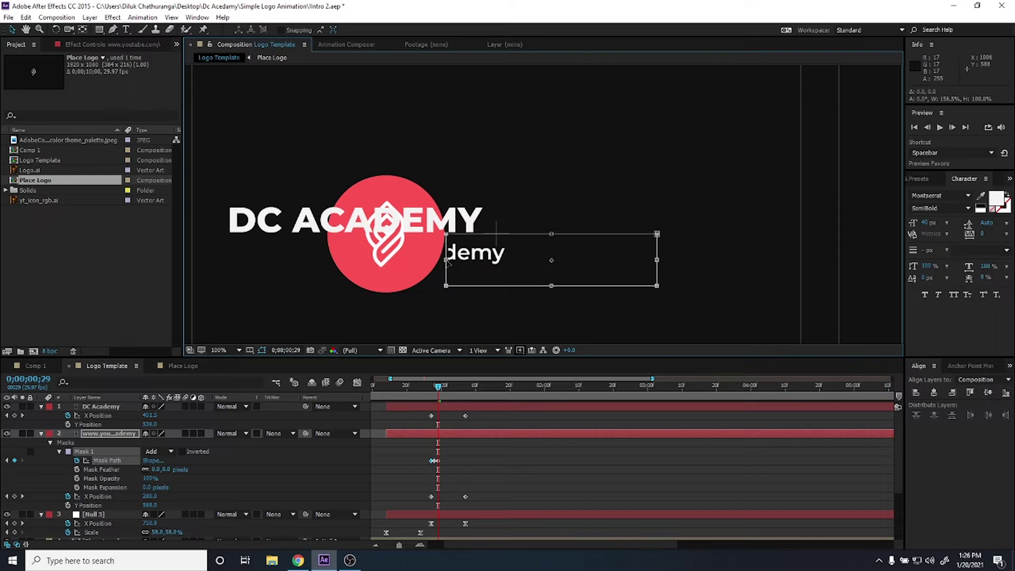
{"action": "key", "text": "Page_Down"}
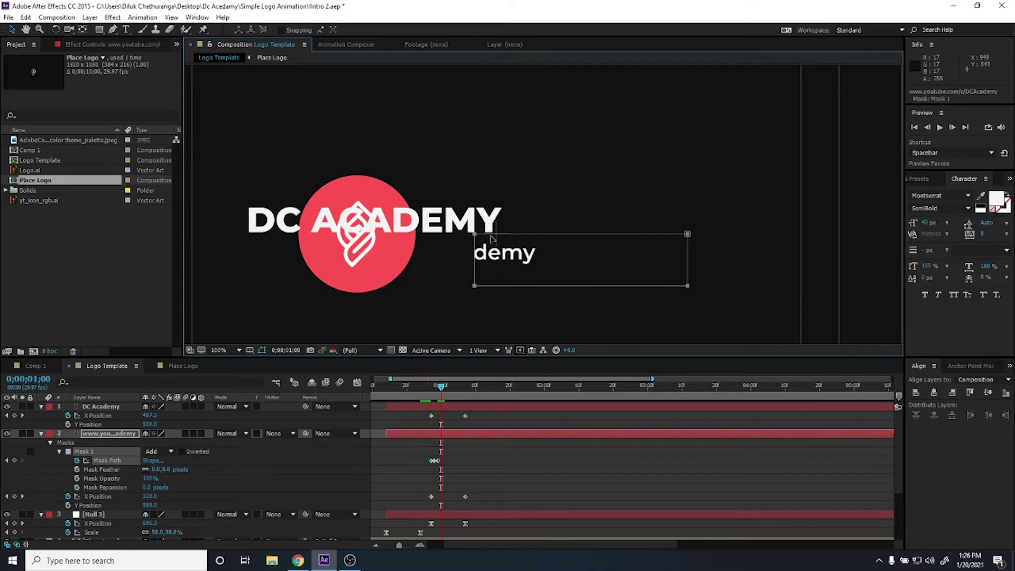
Widen the mask further on the next frames to reveal 'CAcademy' and more URL text.
{"action": "double_click", "coordinate": [490, 235]}
{"action": "left_click_drag", "start_coordinate": [475, 263], "coordinate": [418, 267]}
{"action": "key", "text": "Return"}
{"action": "key", "text": "Page_Down"}
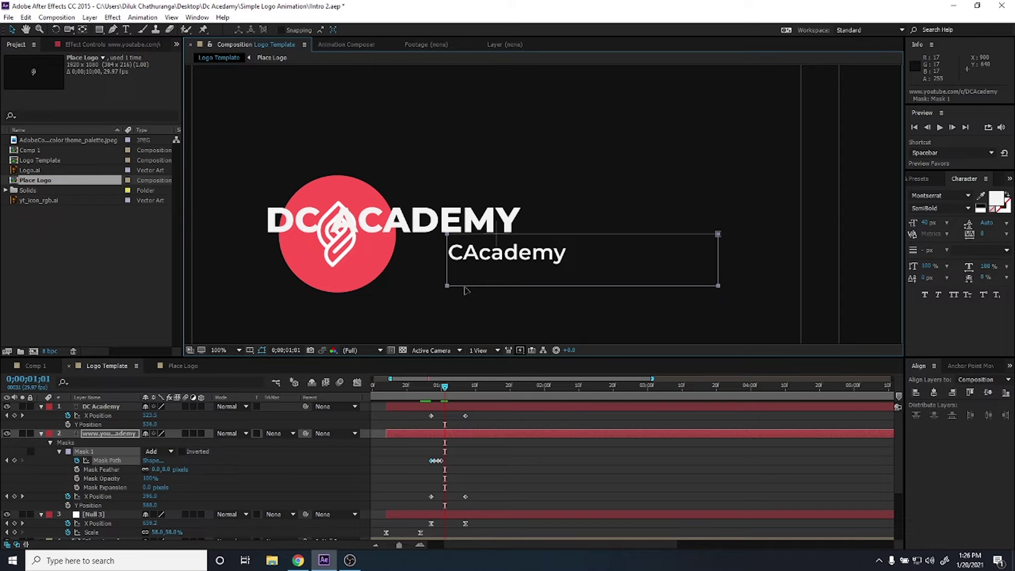
{"action": "double_click", "coordinate": [448, 270]}
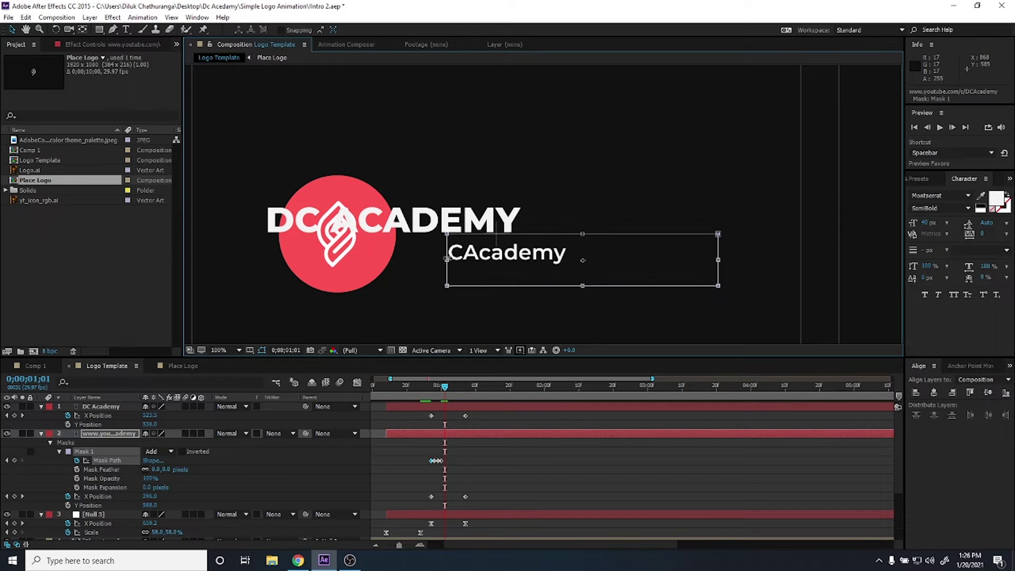
{"action": "left_click_drag", "start_coordinate": [447, 259], "coordinate": [397, 259]}
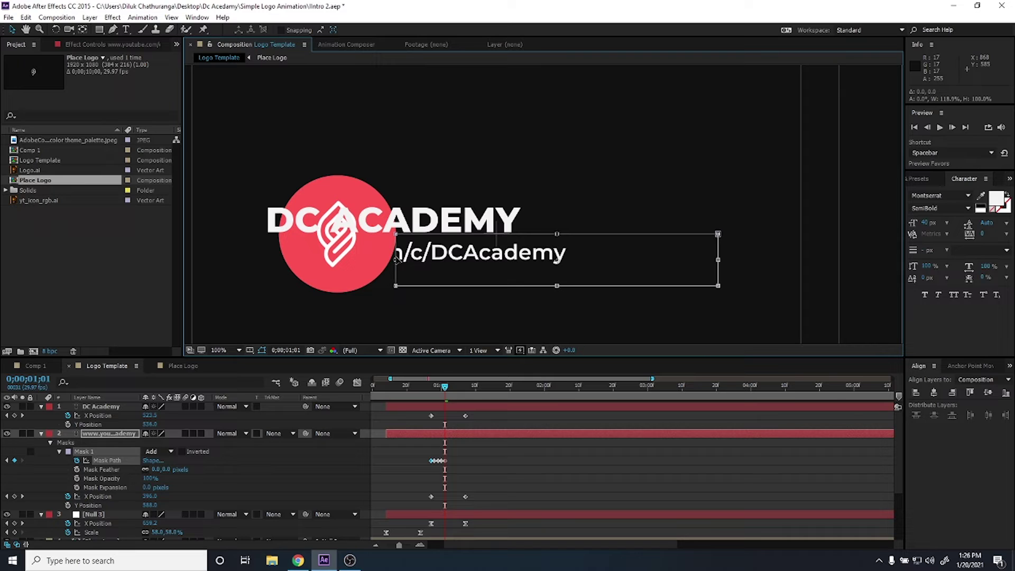
Widen the URL mask over the next frames to reveal '.com/c/DCAcademy' and beyond.
{"action": "key", "text": "Return"}
{"action": "key", "text": "Page_Down"}
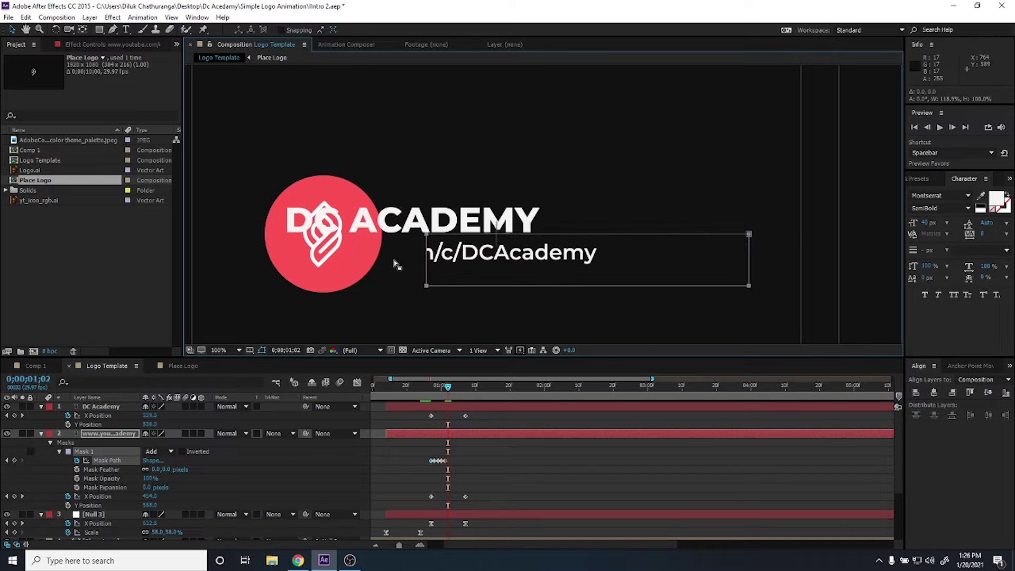
{"action": "double_click", "coordinate": [445, 287]}
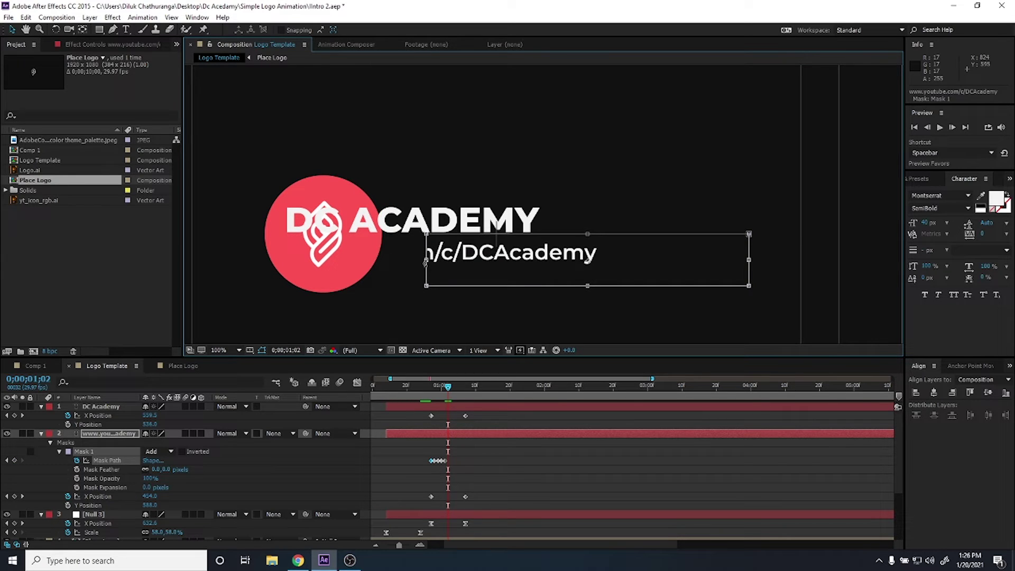
{"action": "left_click_drag", "start_coordinate": [425, 260], "coordinate": [383, 259]}
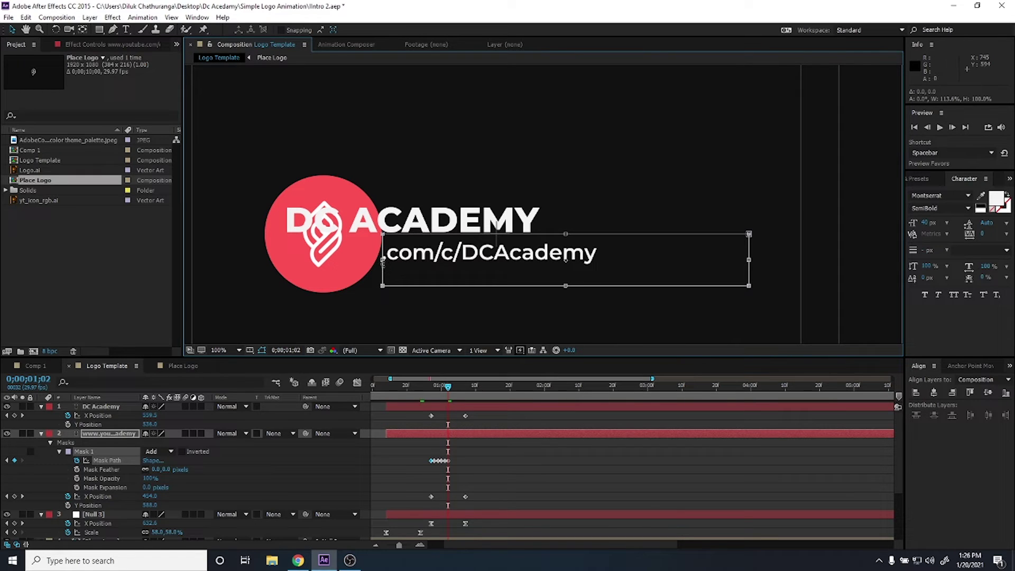
{"action": "key", "text": "Return"}
{"action": "key", "text": "Page_Down"}
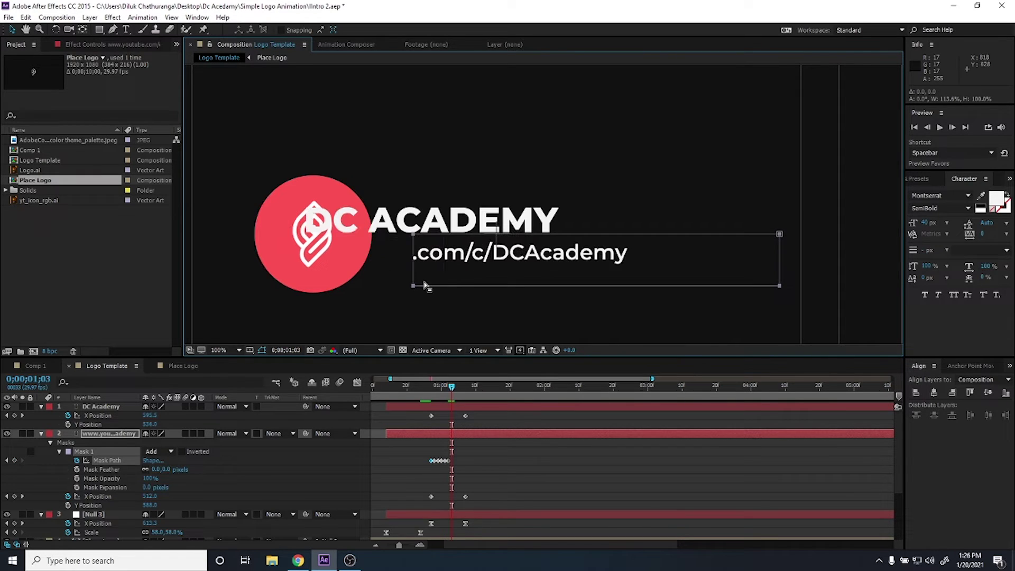
{"action": "double_click", "coordinate": [422, 286]}
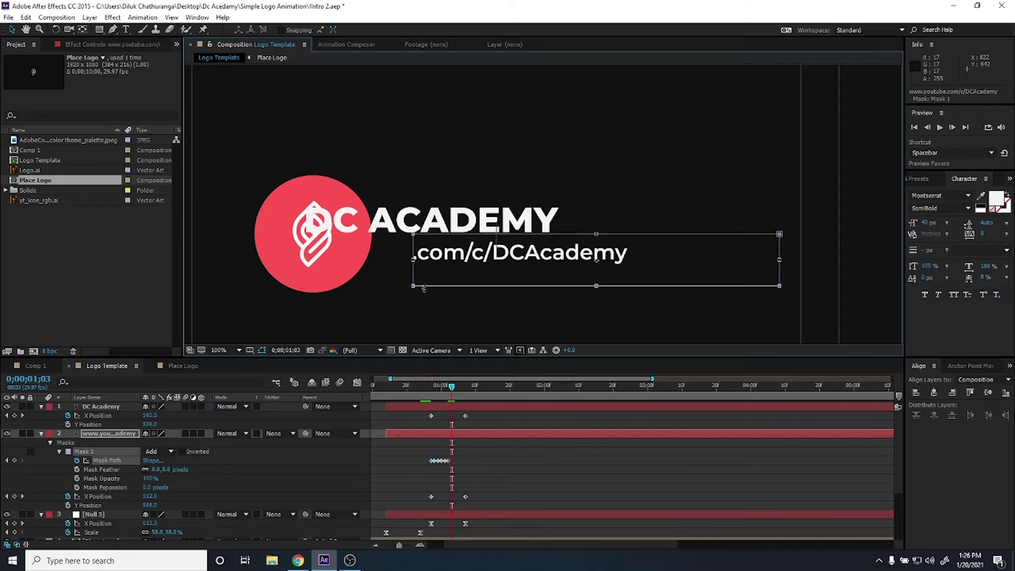
{"action": "left_click_drag", "start_coordinate": [411, 260], "coordinate": [372, 266]}
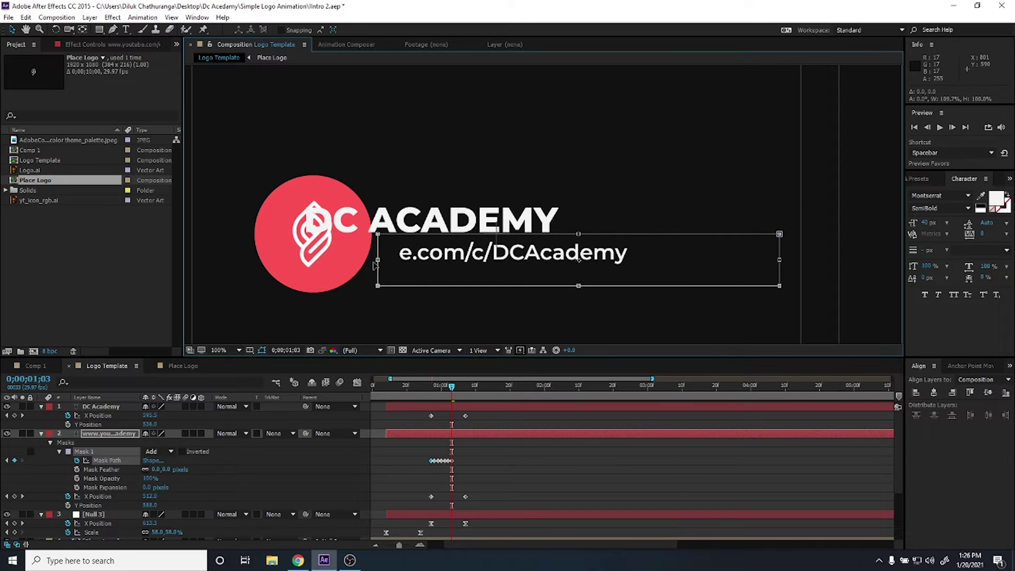
{"action": "key", "text": "Return"}
{"action": "key", "text": "Page_Down"}
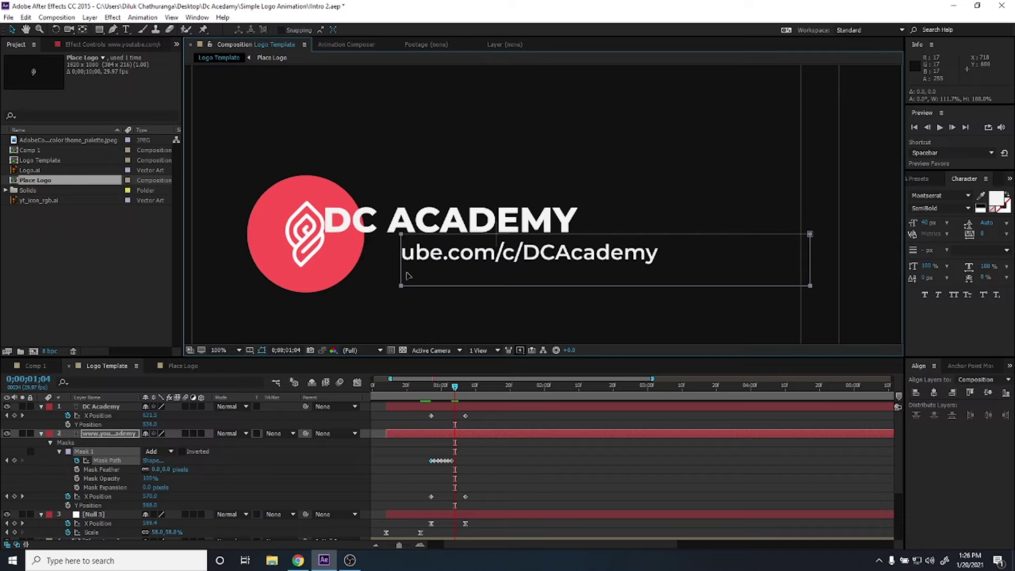
{"action": "double_click", "coordinate": [402, 262]}
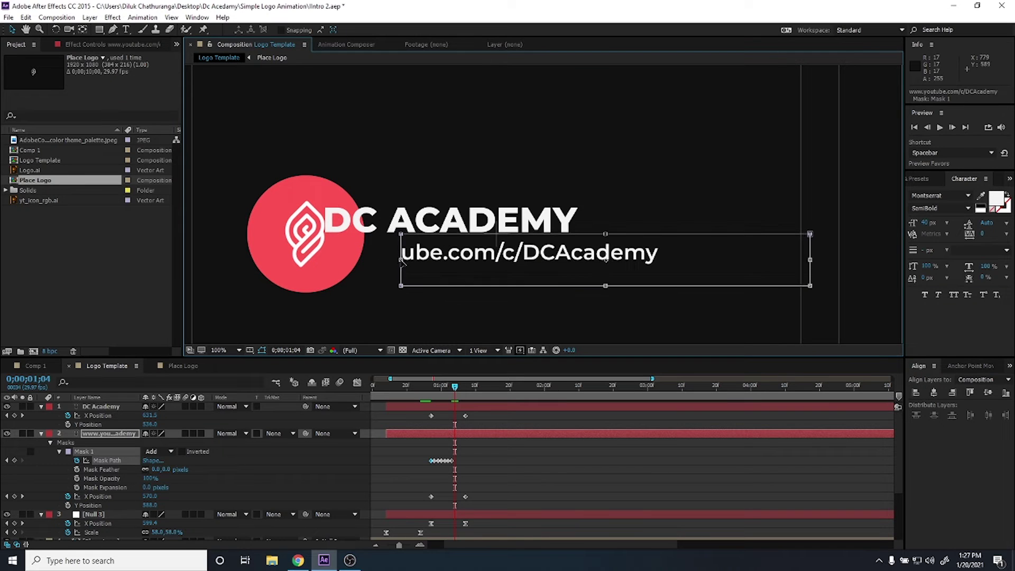
{"action": "left_click_drag", "start_coordinate": [401, 260], "coordinate": [364, 264]}
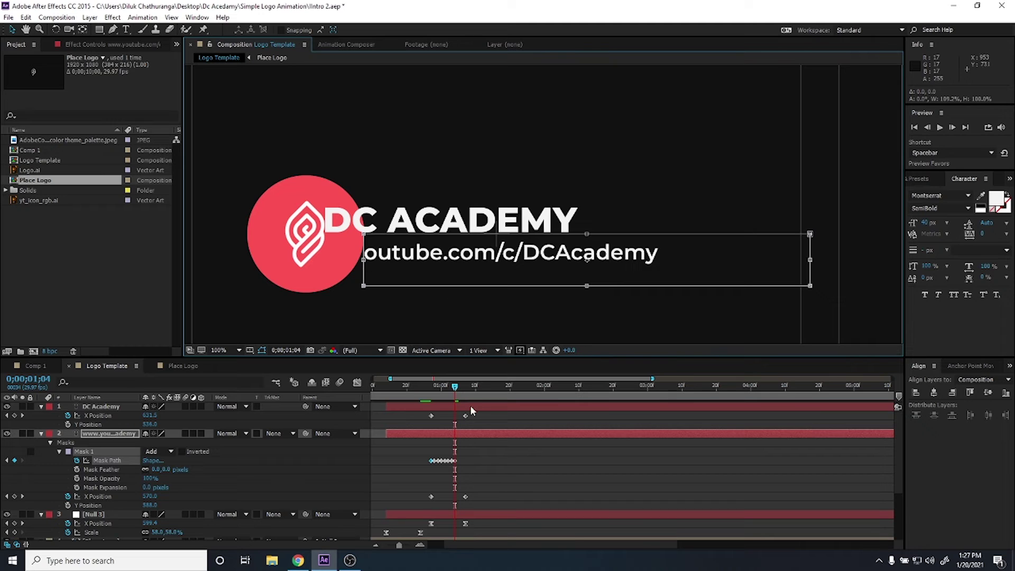
{"action": "key", "text": "Page_Down"}
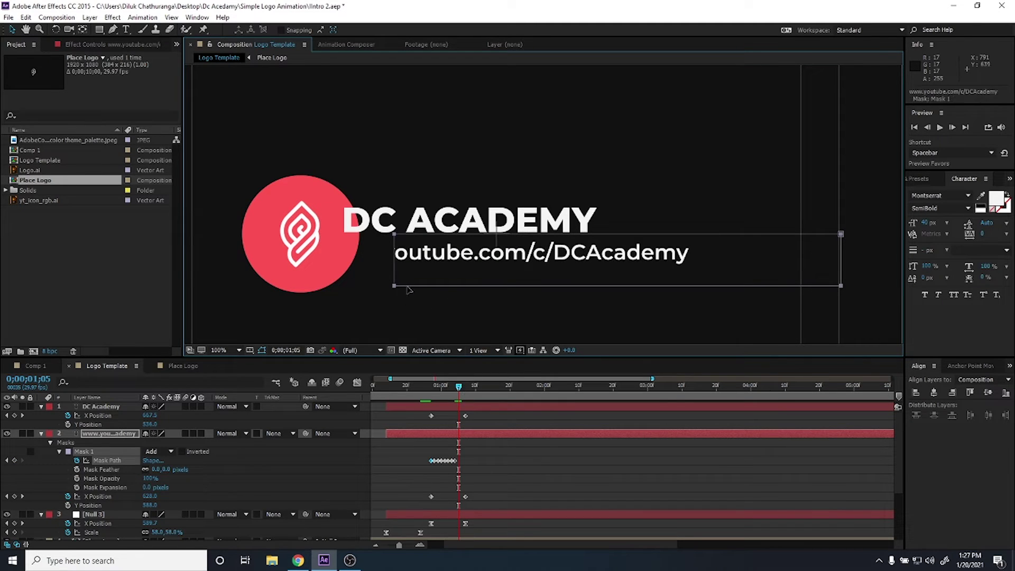
{"action": "double_click", "coordinate": [404, 286]}
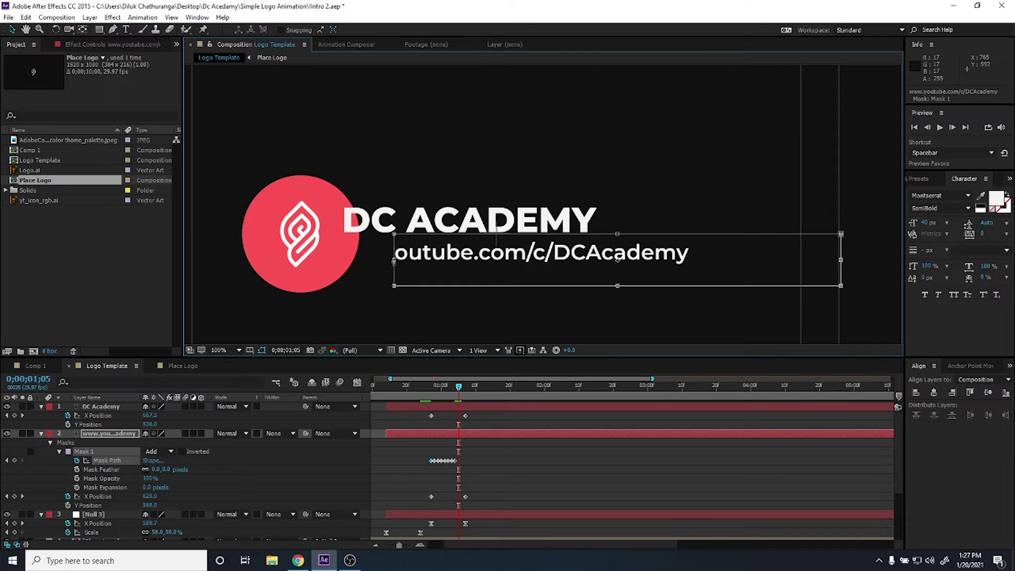
{"action": "left_click_drag", "start_coordinate": [394, 260], "coordinate": [359, 260]}
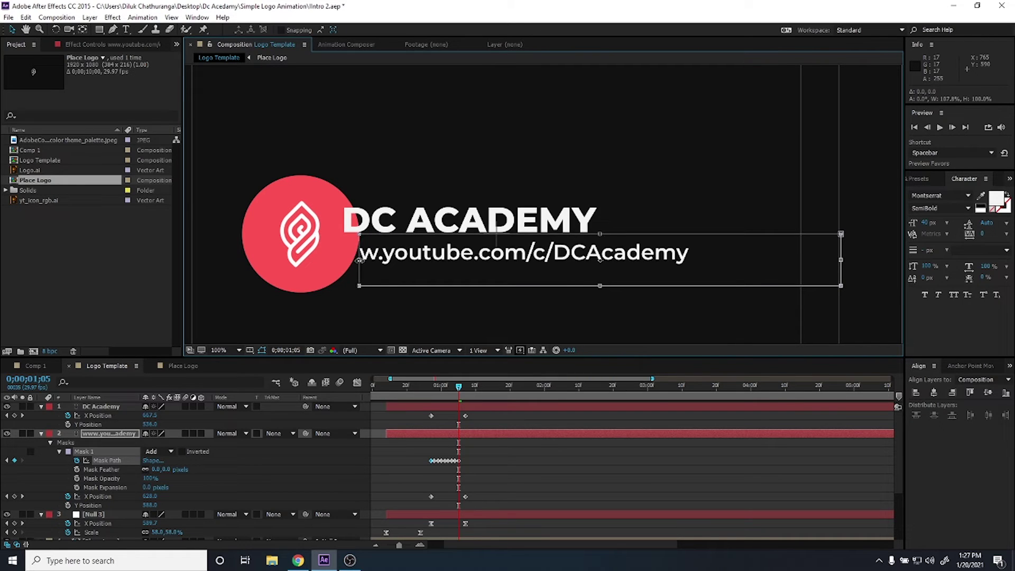
{"action": "key", "text": "Page_Down"}
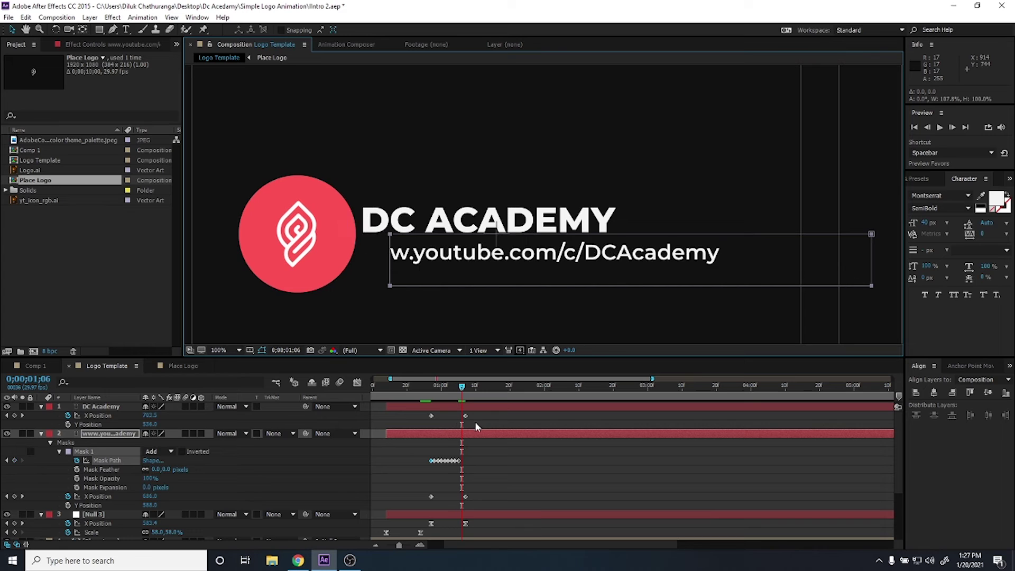
{"action": "double_click", "coordinate": [386, 262]}
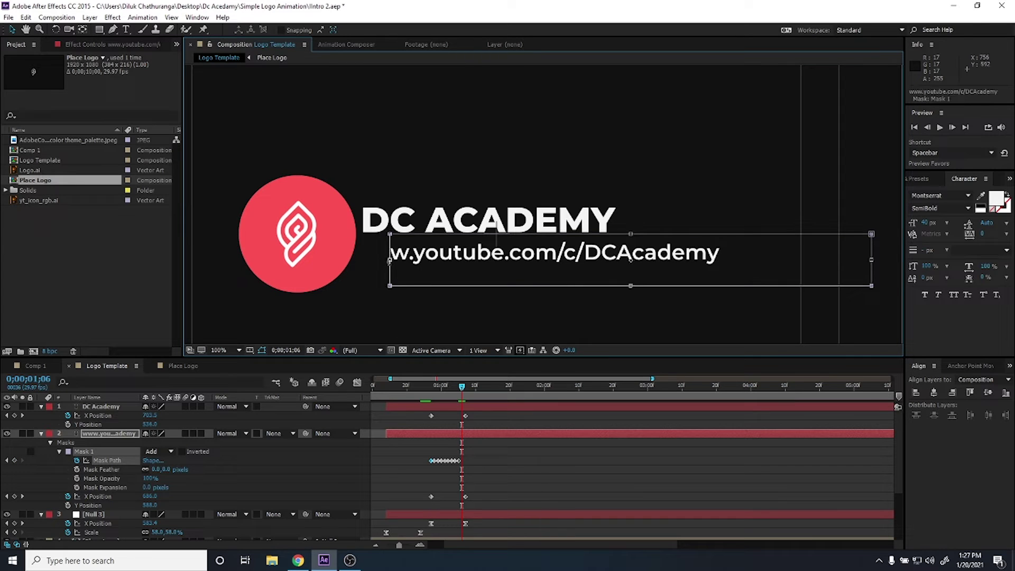
{"action": "left_click_drag", "start_coordinate": [390, 261], "coordinate": [357, 264]}
{"action": "key", "text": "Page_Down"}
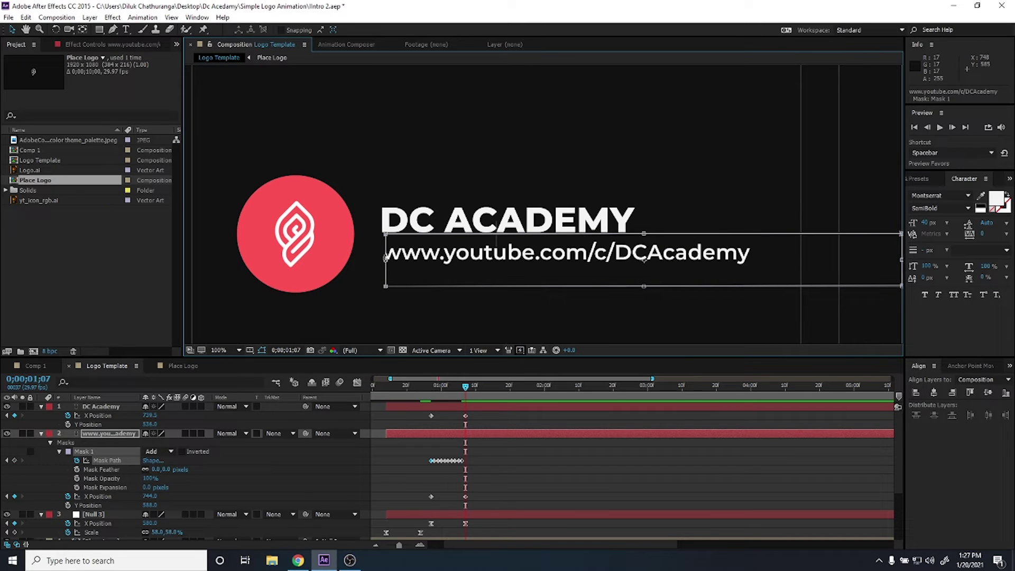
{"action": "left_click_drag", "start_coordinate": [387, 266], "coordinate": [342, 264]}
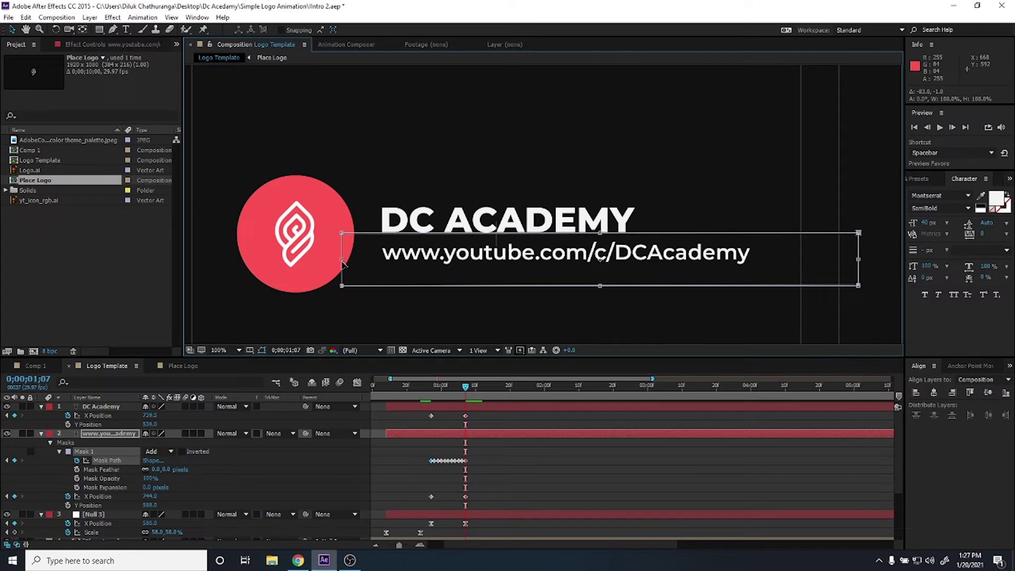
{"action": "left_click_drag", "start_coordinate": [455, 397], "coordinate": [432, 397]}
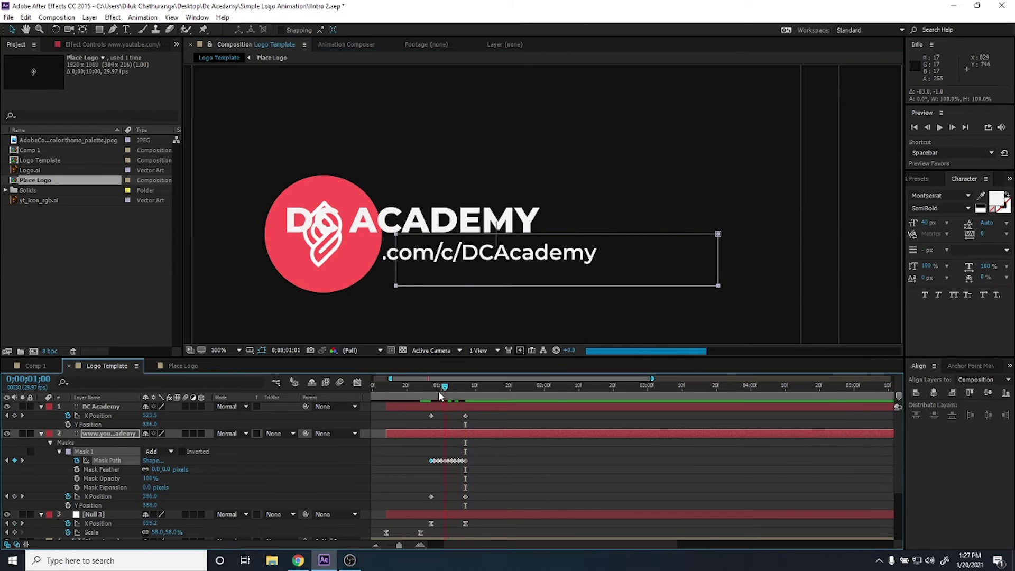
Preview the URL reveal animation.
{"action": "left_click", "coordinate": [525, 458]}
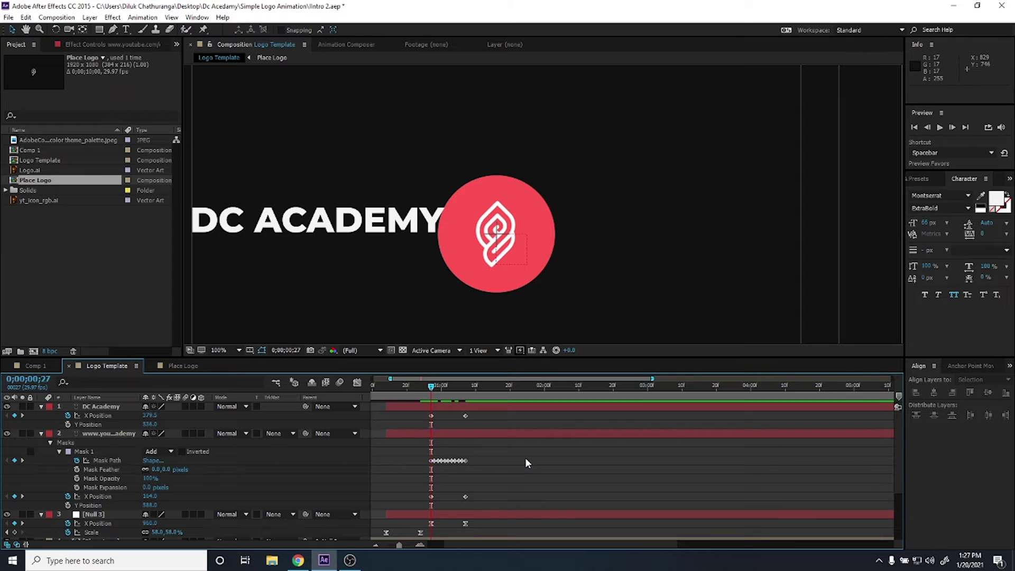
{"action": "key", "text": "space"}
{"action": "key", "text": "space"}
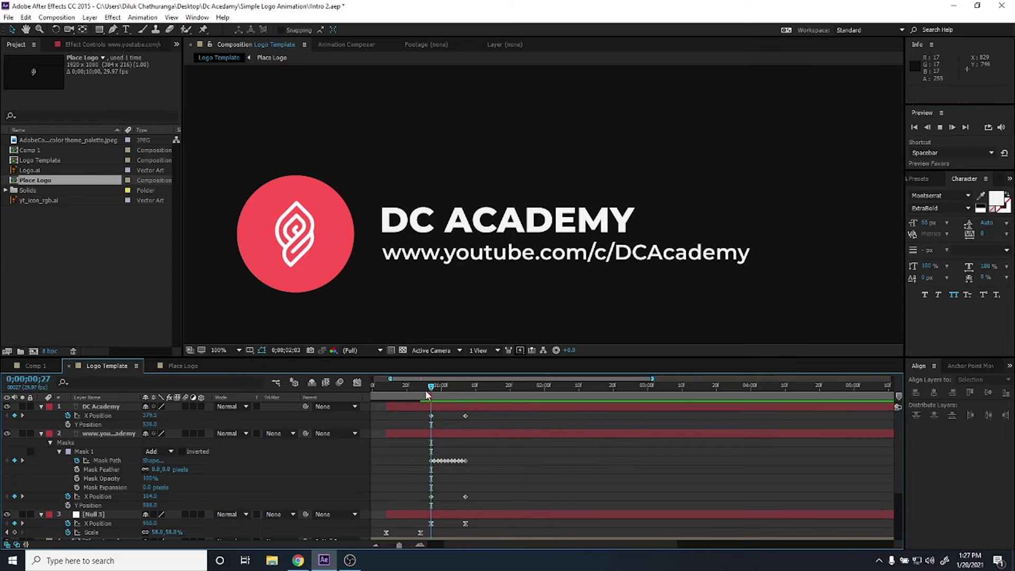
{"action": "key", "text": "space"}
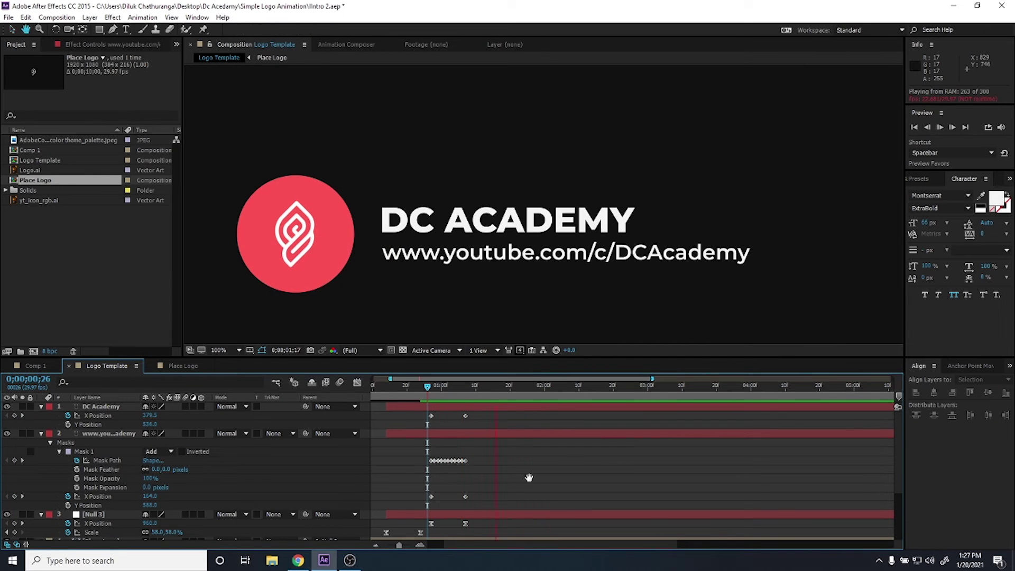
Copy the URL's Mask 1 keyframes and paste them onto the DC Academy title at 0;00;01;07.
{"action": "left_click", "coordinate": [458, 386]}
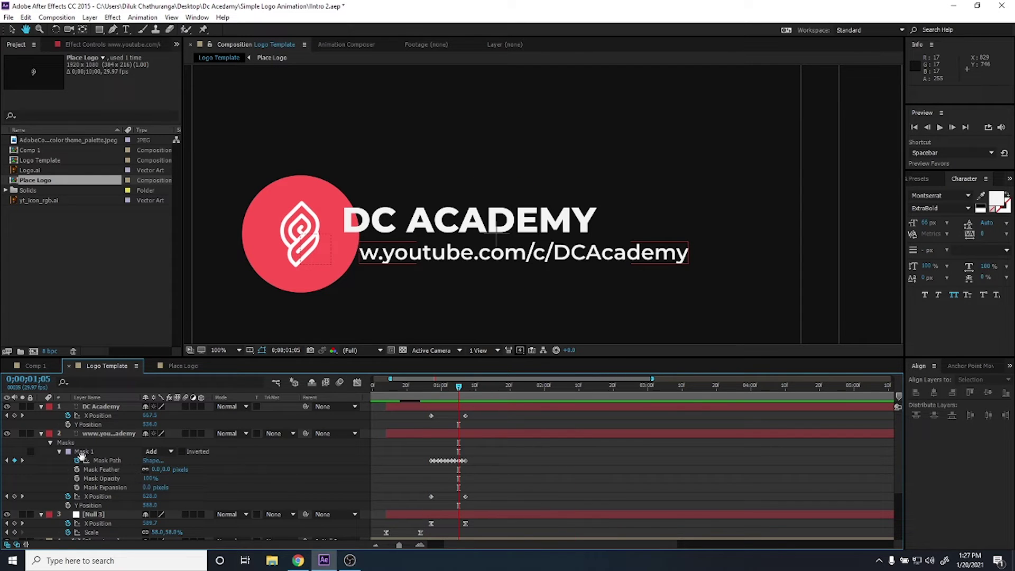
{"action": "left_click", "coordinate": [268, 452]}
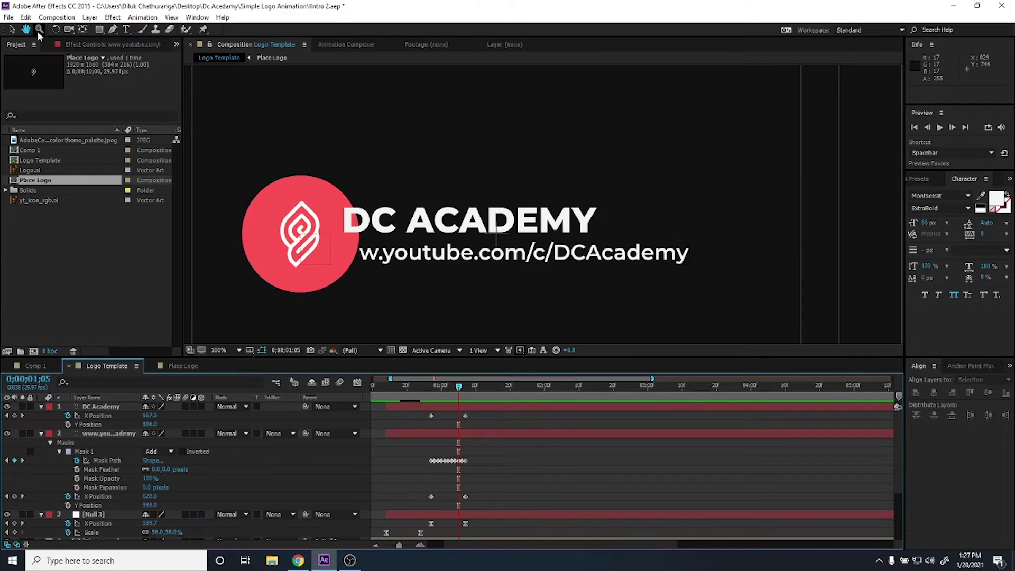
{"action": "left_click", "coordinate": [11, 30]}
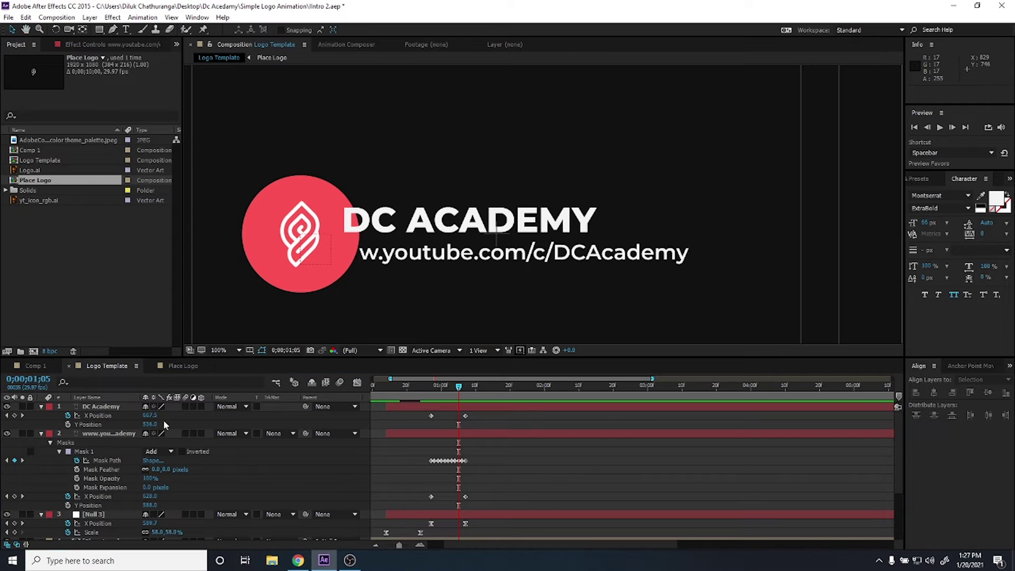
{"action": "left_click", "coordinate": [83, 452]}
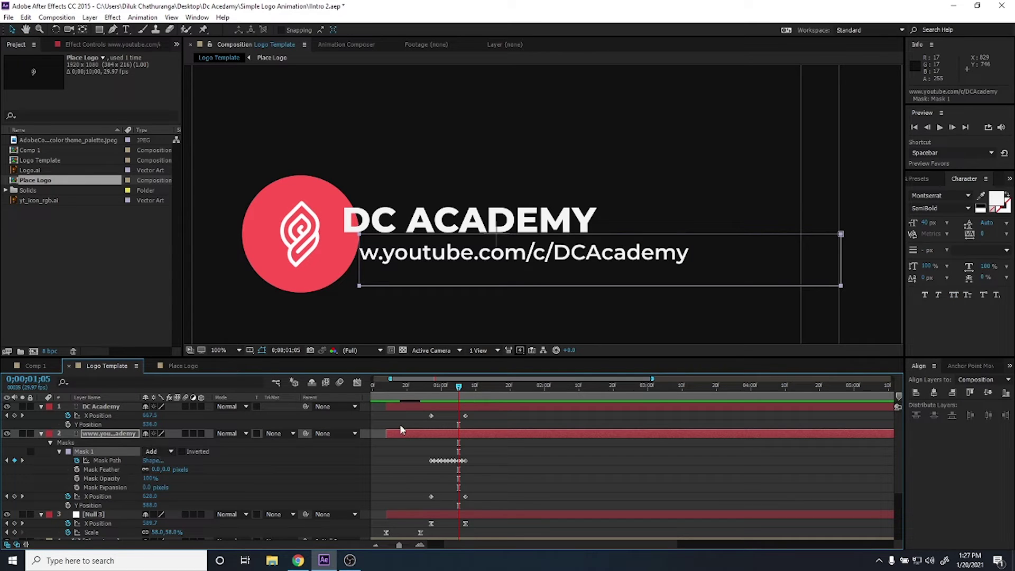
{"action": "left_click_drag", "start_coordinate": [460, 389], "coordinate": [466, 390]}
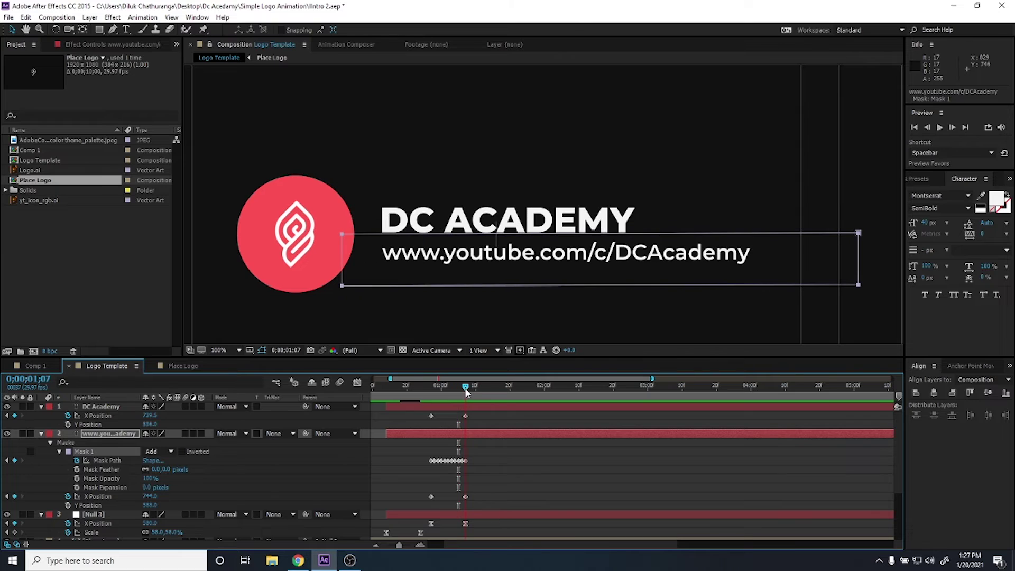
{"action": "left_click", "coordinate": [455, 407]}
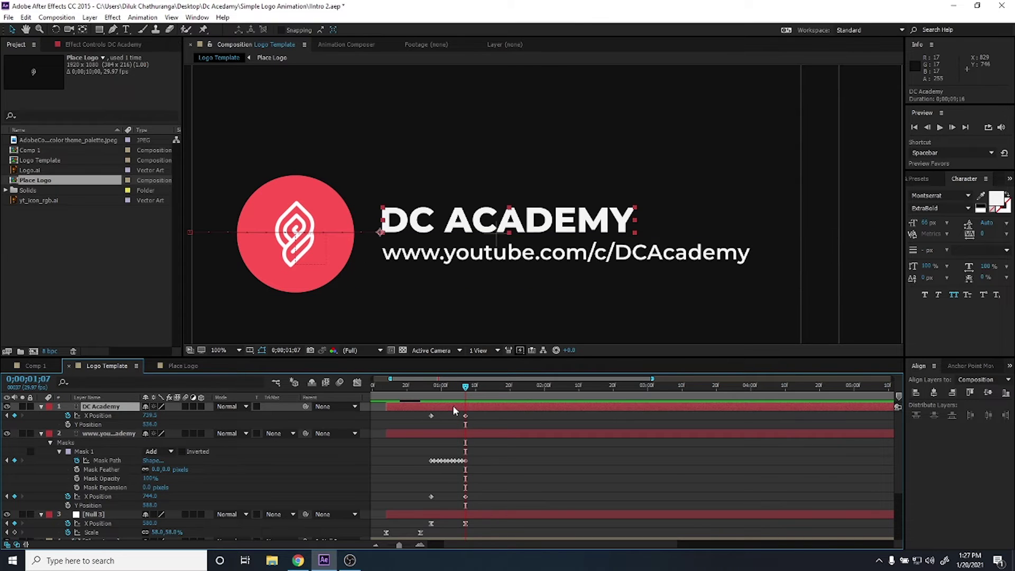
{"action": "key", "text": "ctrl+v"}
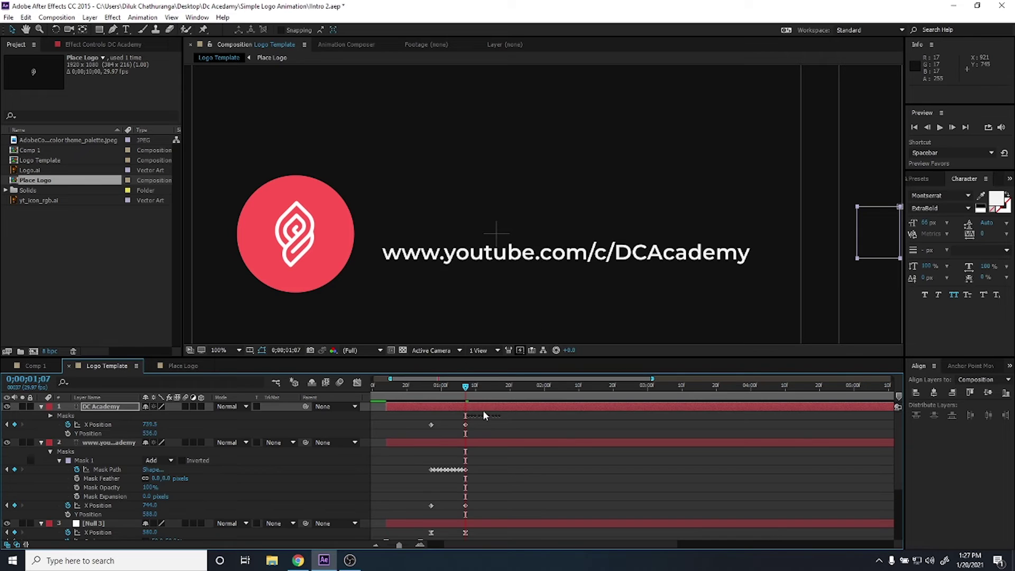
Re-paste the mask keyframes onto the title at 0;00;00;27 instead.
{"action": "key", "text": "ctrl+z"}
{"action": "left_click", "coordinate": [431, 391]}
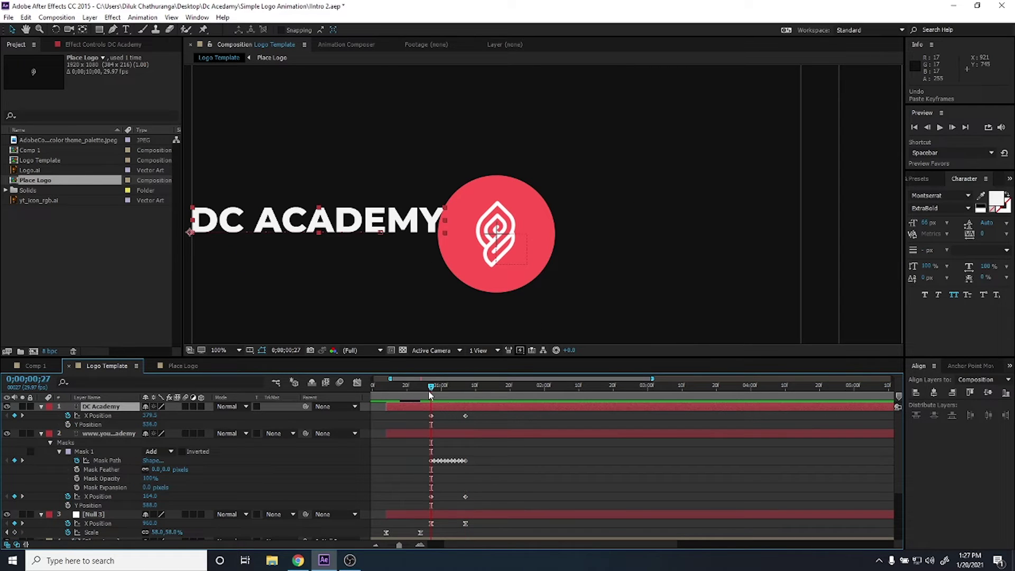
{"action": "key", "text": "ctrl+v"}
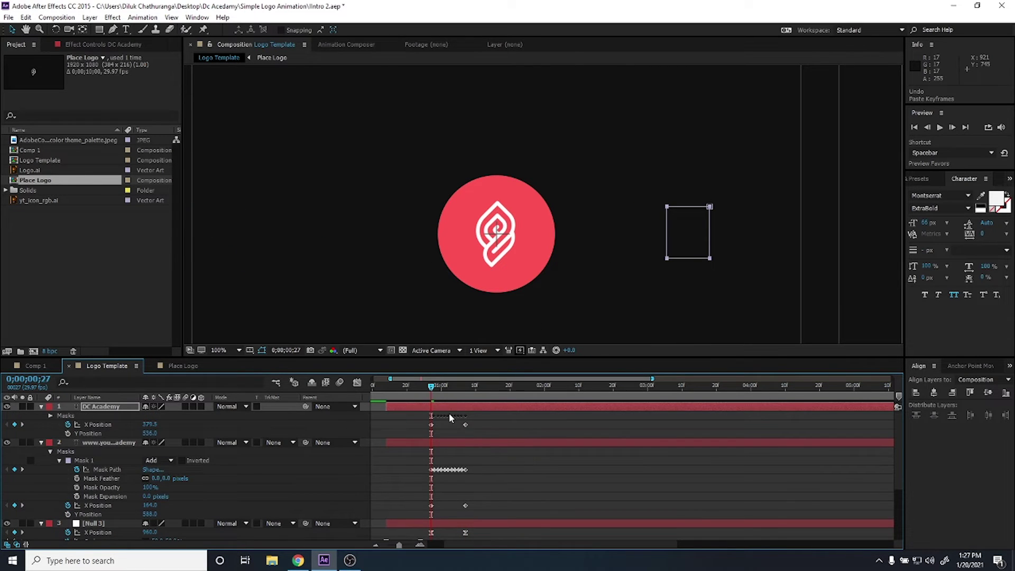
{"action": "mouse_move", "coordinate": [430, 390]}
{"action": "left_mouse_down"}
{"action": "mouse_move", "coordinate": [460, 391]}
{"action": "mouse_move", "coordinate": [446, 391]}
{"action": "left_mouse_up"}
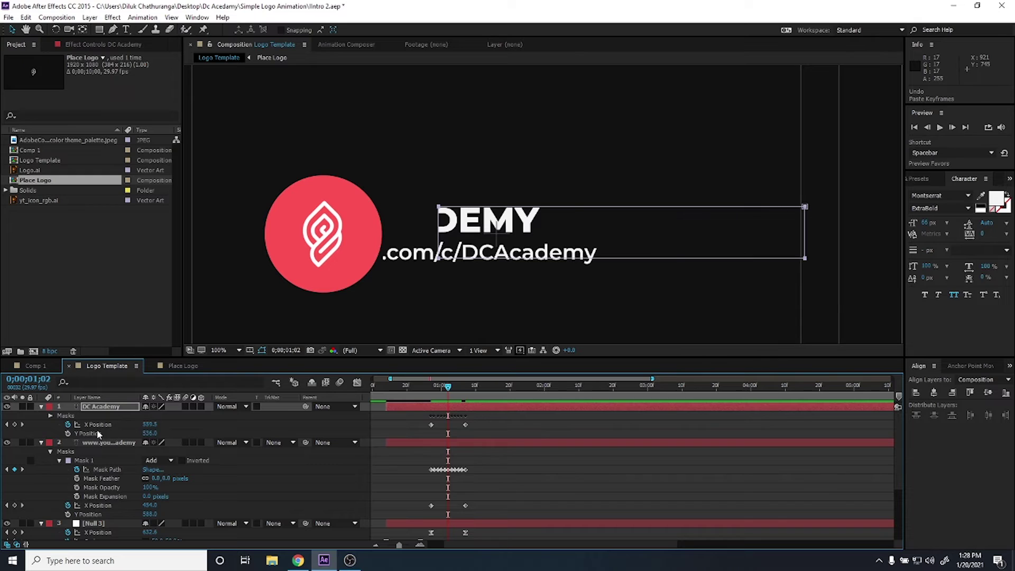
Expand the title's Mask 1 and select its Mask Path keyframes.
{"action": "left_click", "coordinate": [60, 417]}
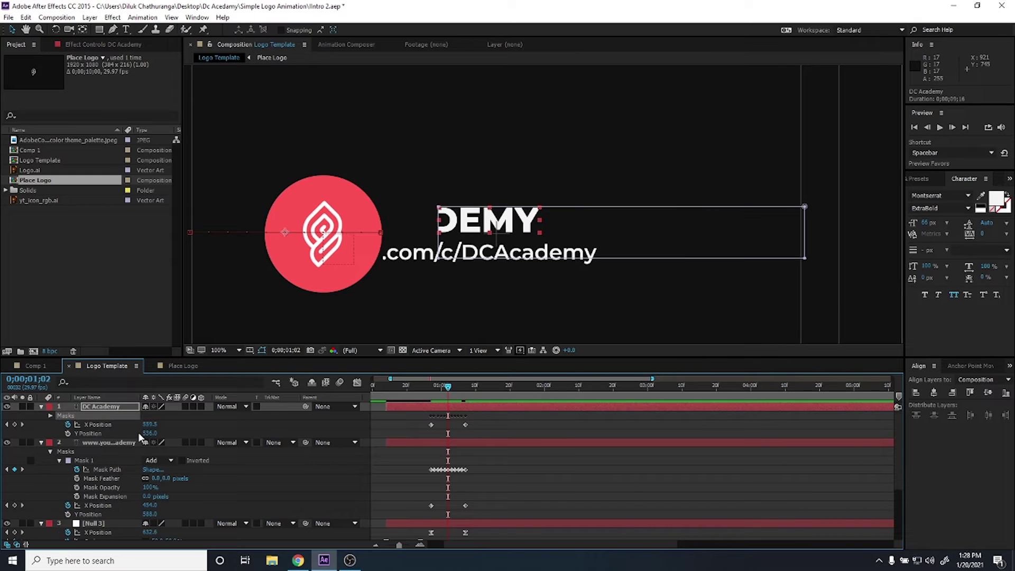
{"action": "left_click", "coordinate": [50, 416]}
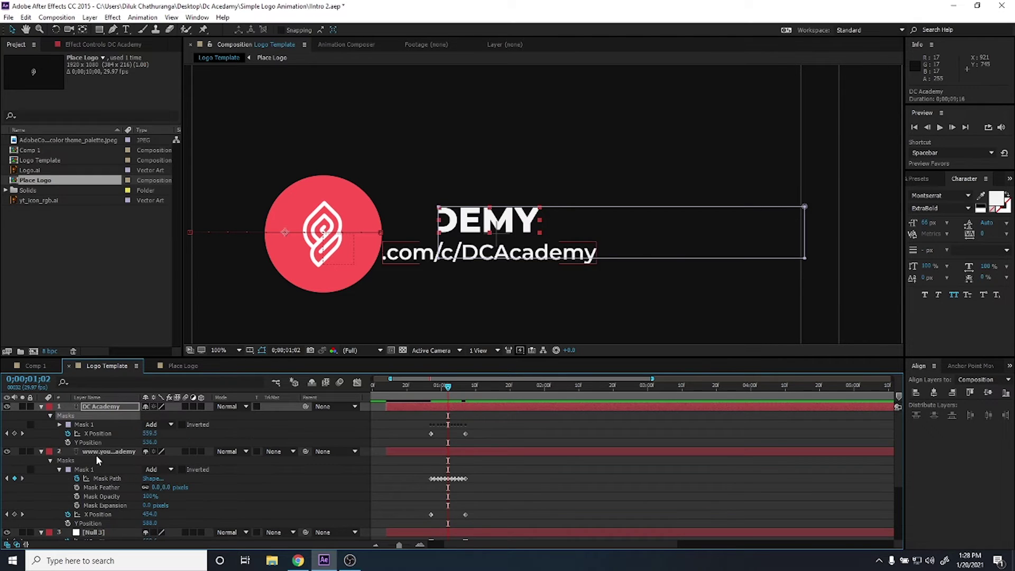
{"action": "left_click", "coordinate": [60, 424]}
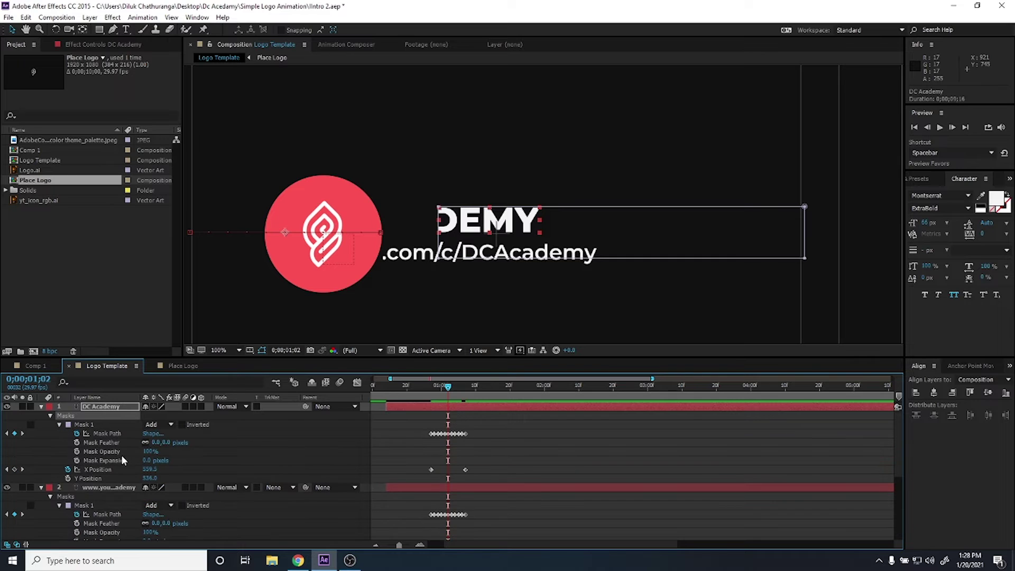
{"action": "left_click", "coordinate": [195, 466]}
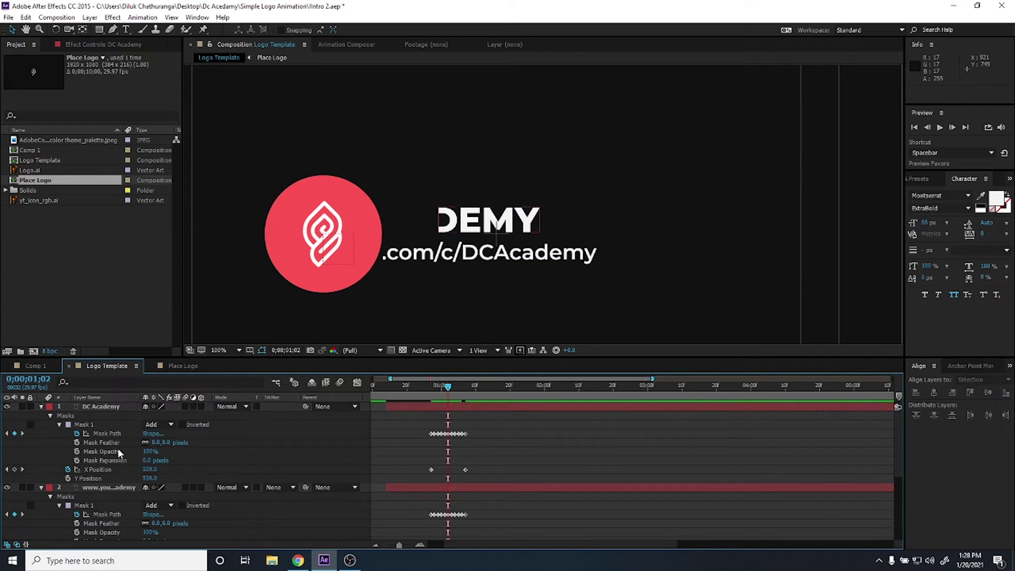
{"action": "left_click", "coordinate": [108, 434]}
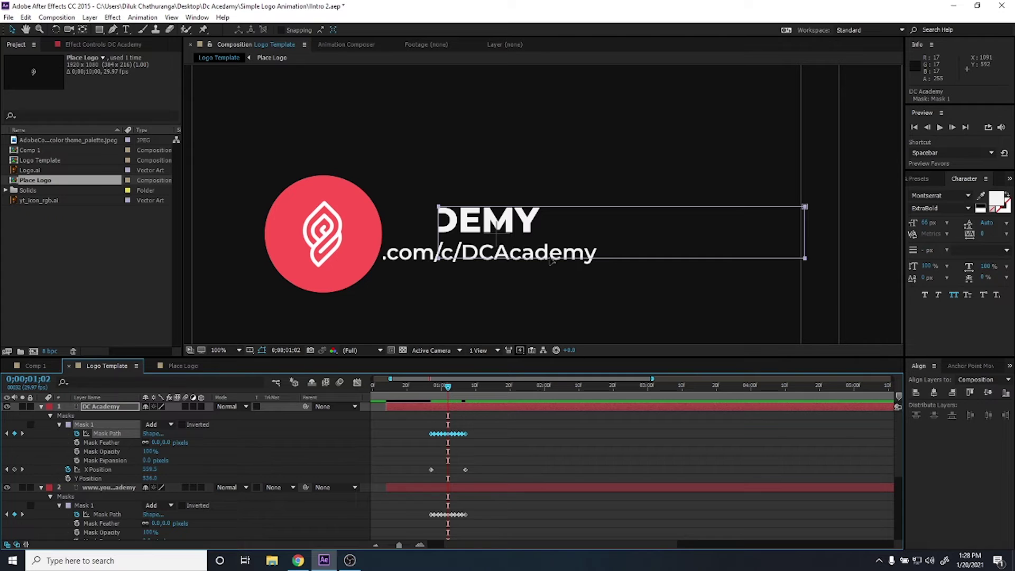
Shift the title's mask up and left, stepping back and forth to check the reveal.
{"action": "left_click", "coordinate": [606, 262]}
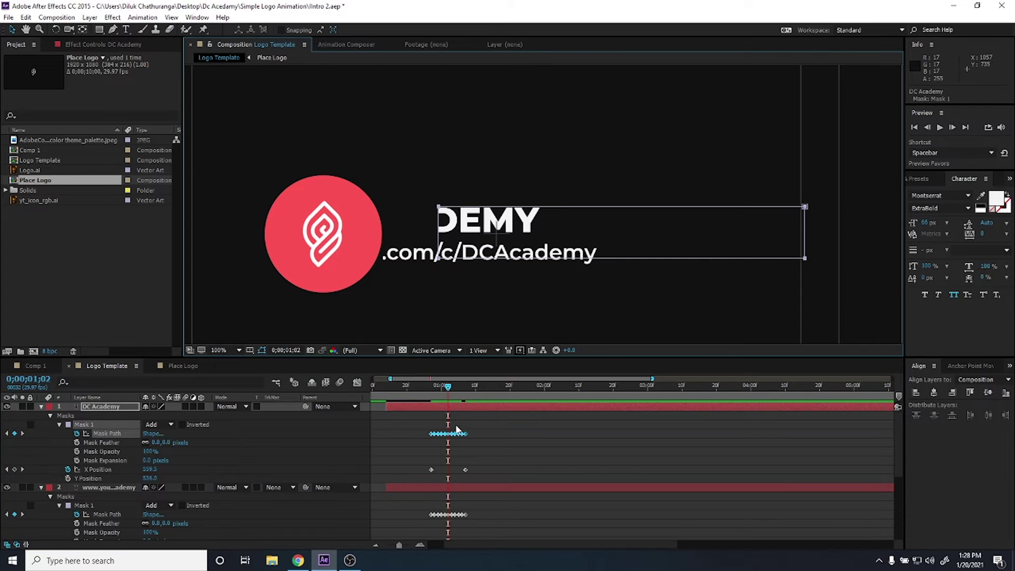
{"action": "left_click", "coordinate": [91, 427]}
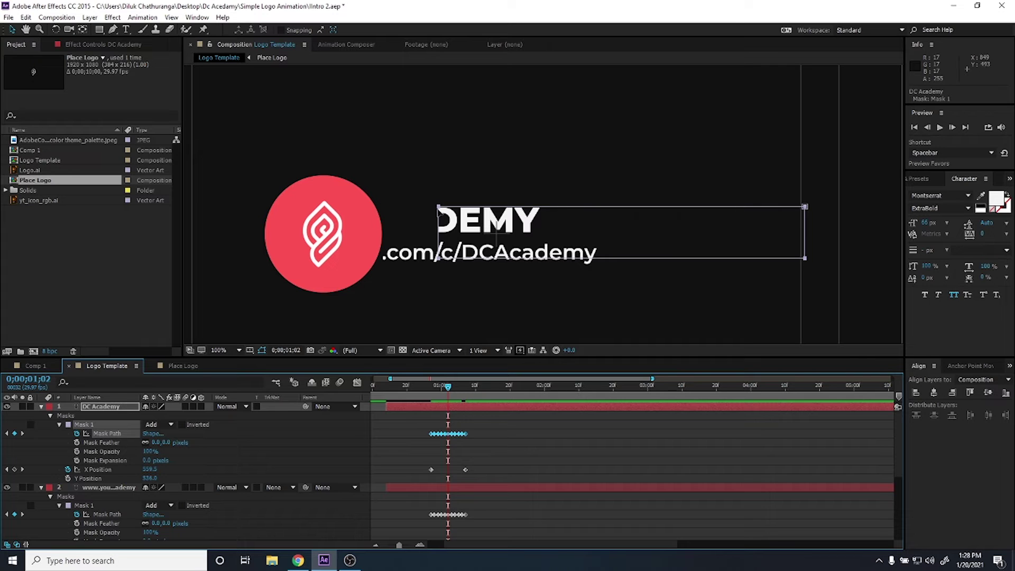
{"action": "mouse_move", "coordinate": [439, 208]}
{"action": "left_mouse_down"}
{"action": "mouse_move", "coordinate": [421, 194]}
{"action": "mouse_move", "coordinate": [432, 195]}
{"action": "left_mouse_up"}
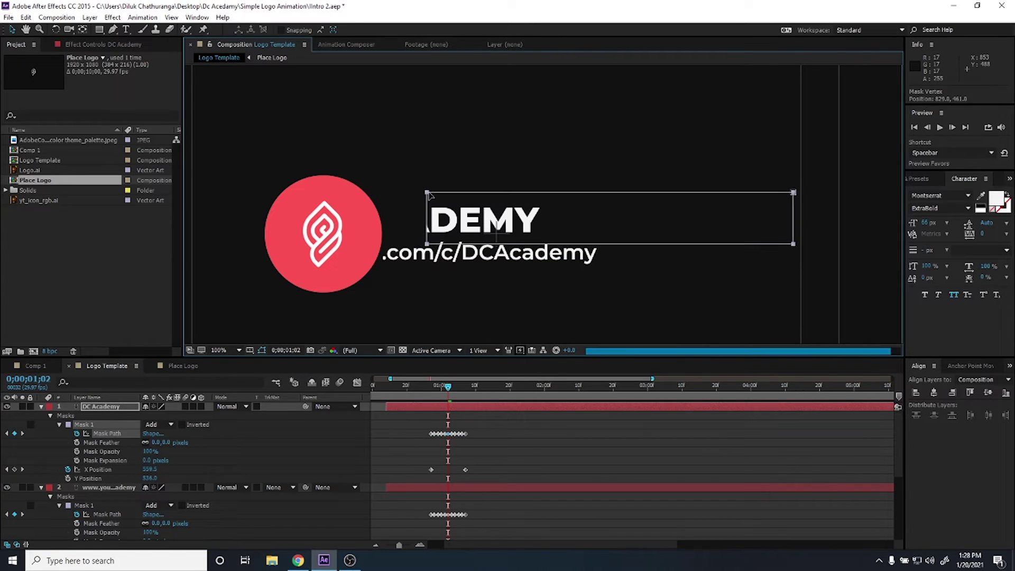
{"action": "left_click_drag", "start_coordinate": [432, 196], "coordinate": [386, 198]}
{"action": "key", "text": "Page_Up"}
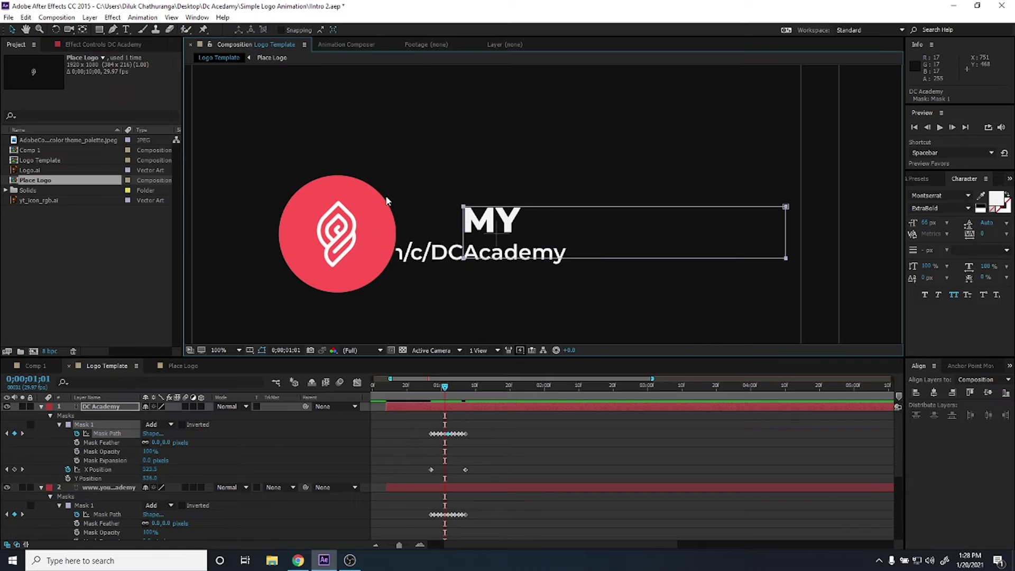
{"action": "key", "text": "Page_Up"}
{"action": "key", "text": "Page_Up"}
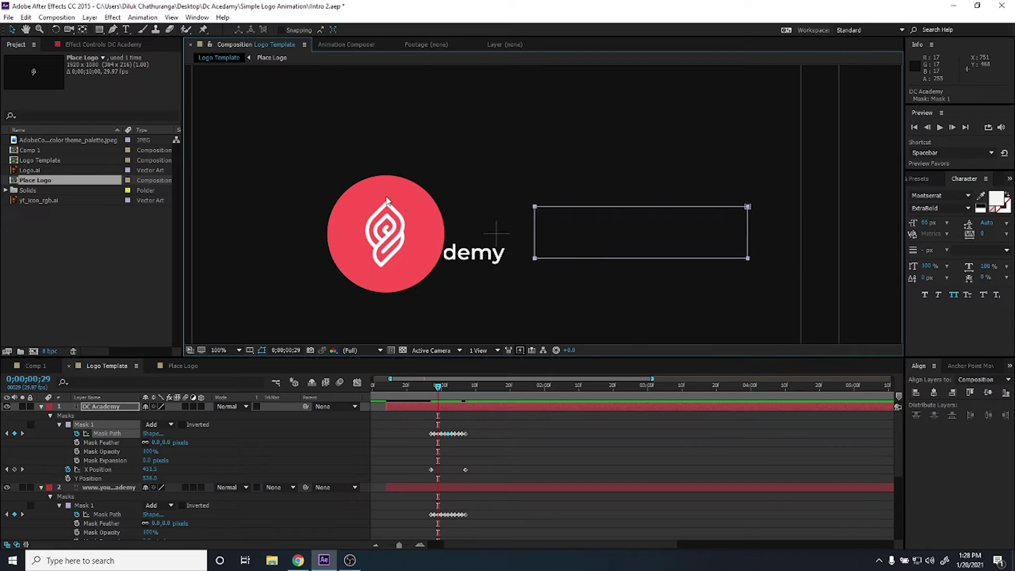
{"action": "key", "text": "Page_Up"}
{"action": "key", "text": "Page_Up"}
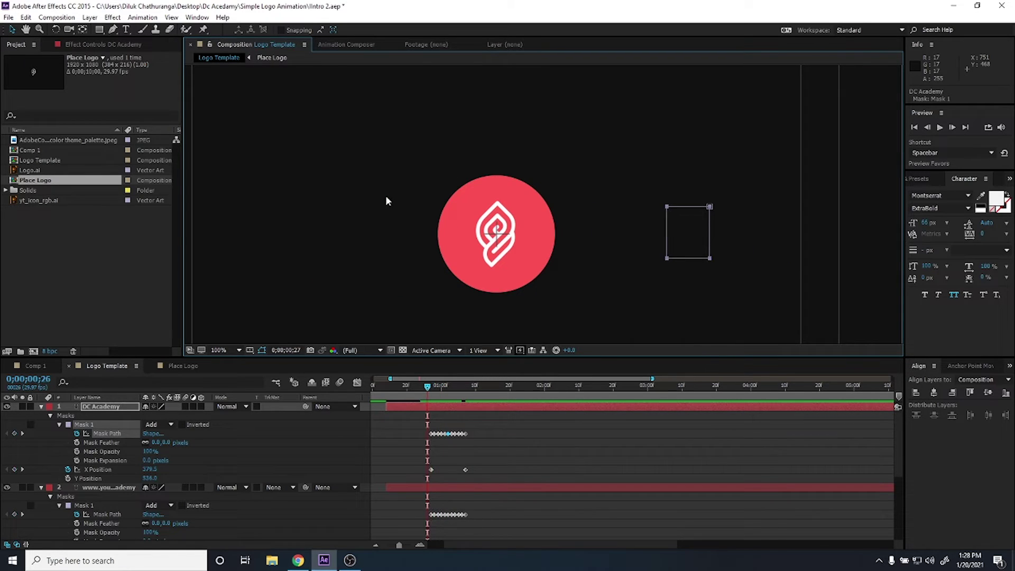
{"action": "key", "text": "Page_Down"}
{"action": "key", "text": "Page_Down"}
{"action": "key", "text": "Page_Down"}
{"action": "key", "text": "Page_Down"}
{"action": "key", "text": "Page_Down"}
{"action": "key", "text": "Page_Down"}
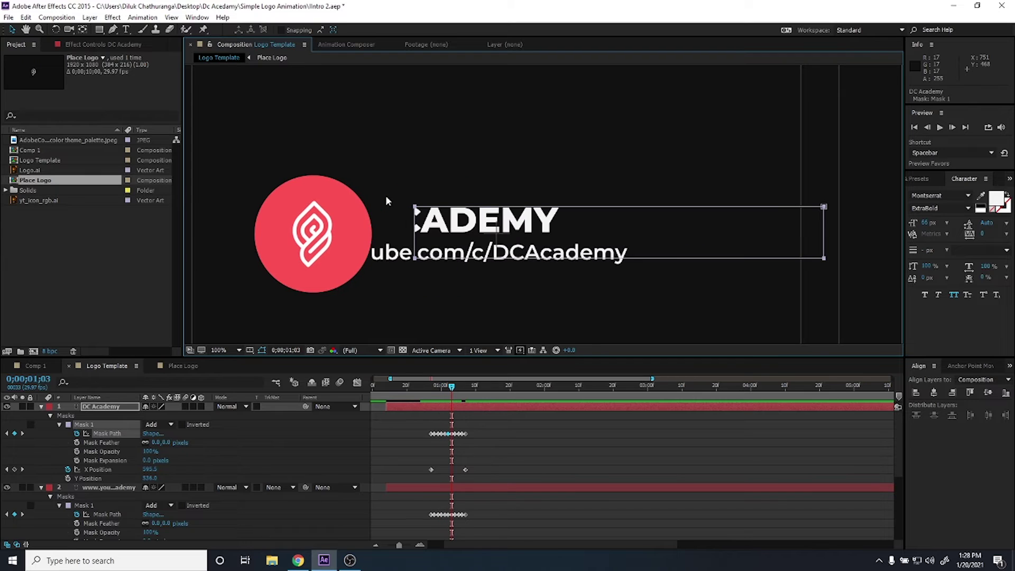
{"action": "key", "text": "Page_Up"}
{"action": "key", "text": "Page_Up"}
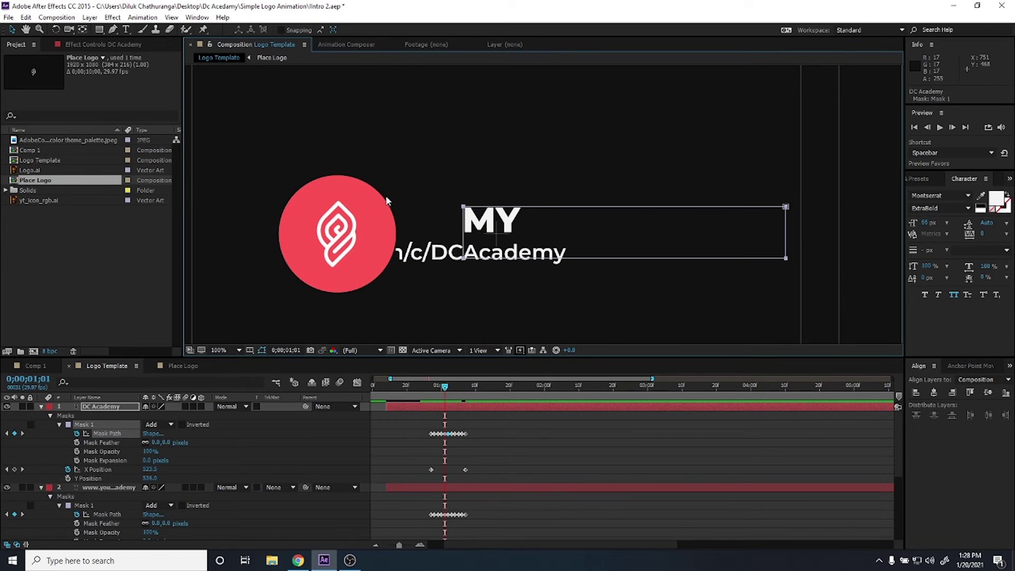
{"action": "key", "text": "Page_Up"}
{"action": "key", "text": "Page_Up"}
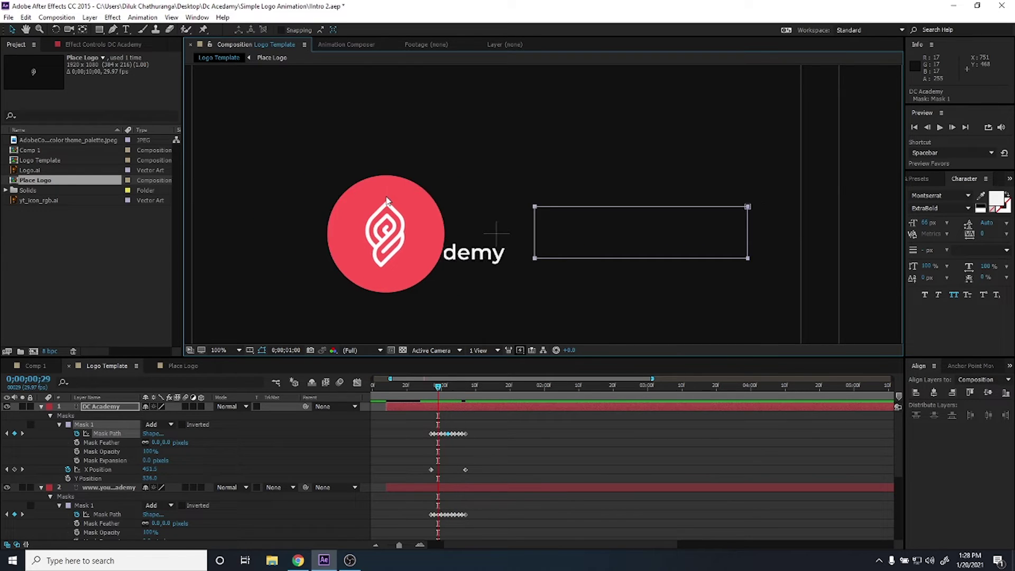
{"action": "key", "text": "Page_Down"}
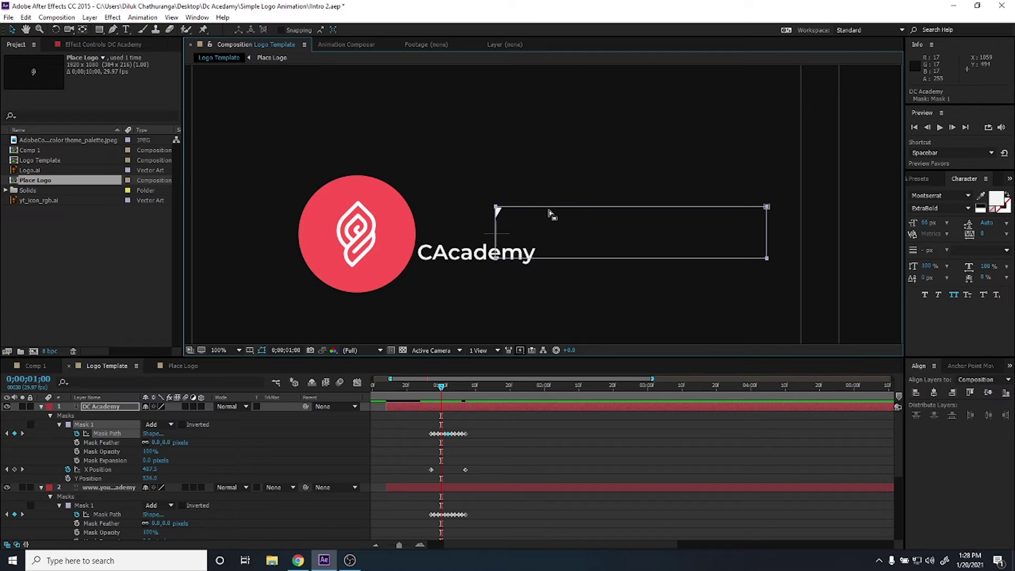
Move the mask frame by frame to reveal 'EMY', then 'ADEMY', then 'ACADEMY'.
{"action": "left_click_drag", "start_coordinate": [548, 212], "coordinate": [471, 195]}
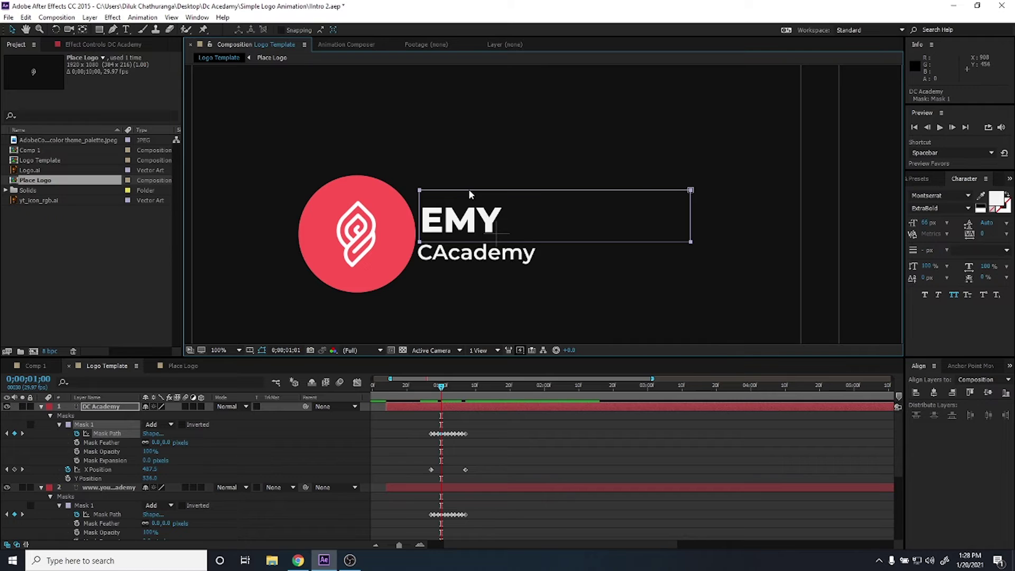
{"action": "key", "text": "Page_Down"}
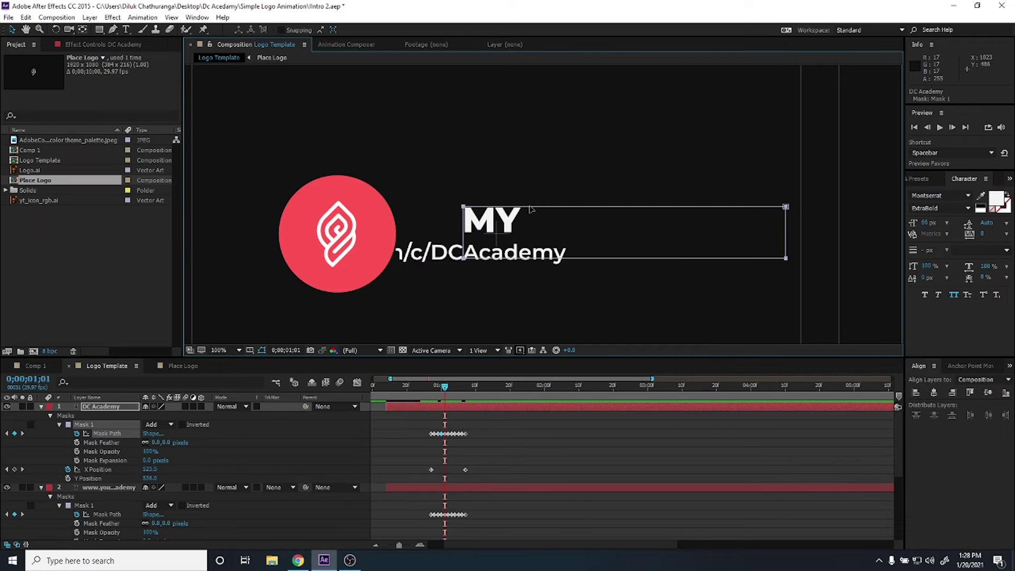
{"action": "left_click_drag", "start_coordinate": [531, 209], "coordinate": [465, 194]}
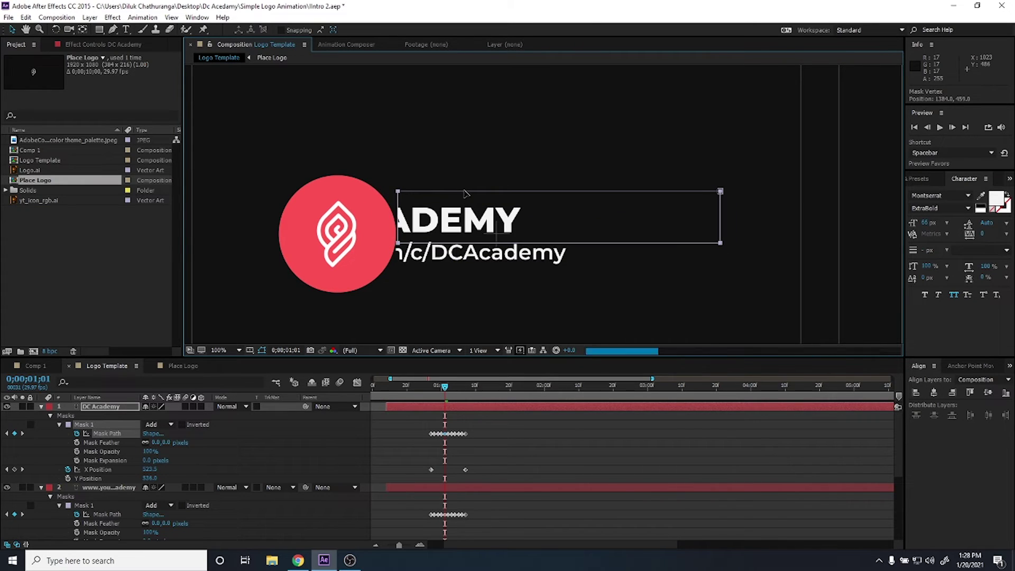
{"action": "key", "text": "Page_Down"}
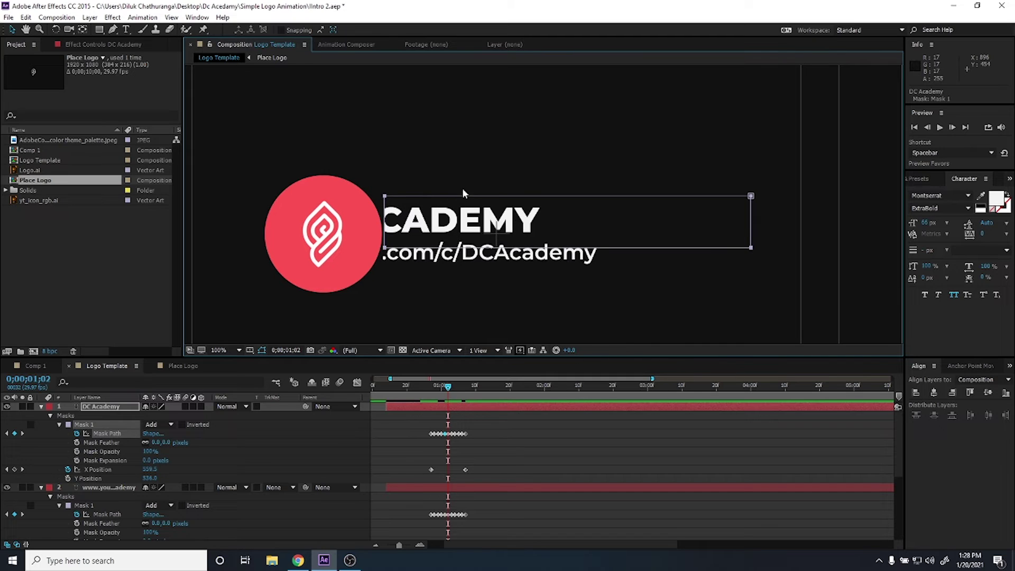
{"action": "left_click_drag", "start_coordinate": [459, 200], "coordinate": [458, 199]}
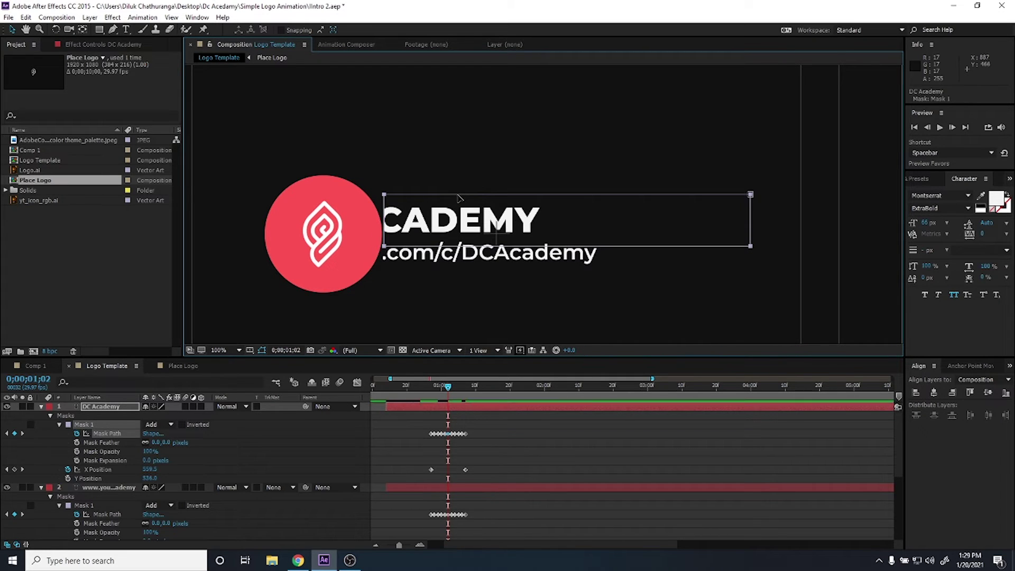
{"action": "key", "text": "Page_Down"}
{"action": "left_click_drag", "start_coordinate": [527, 209], "coordinate": [482, 193]}
{"action": "key", "text": "Page_Down"}
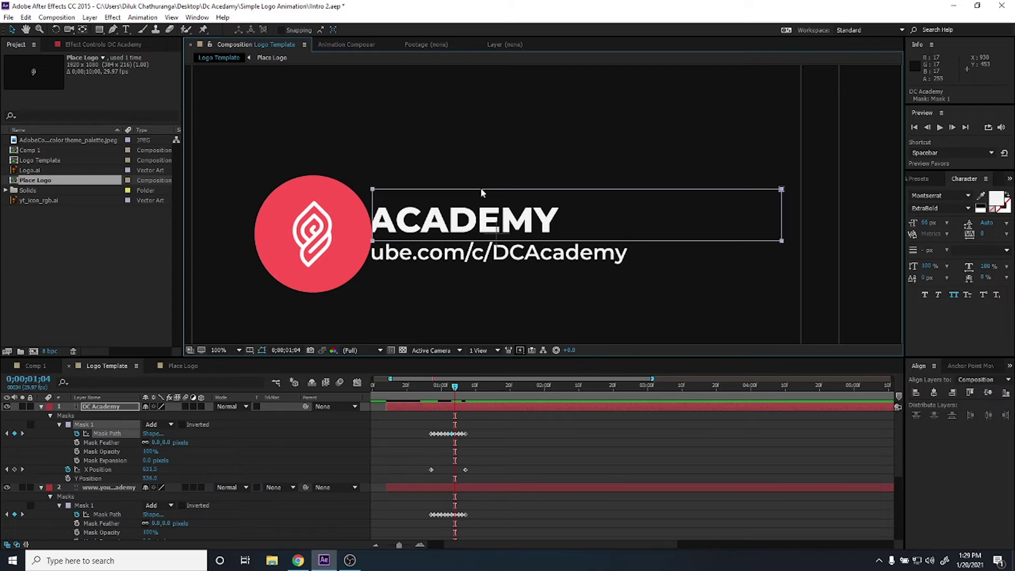
Widen and resize the mask to reveal 'C ACADEMY' and finally the full 'DC ACADEMY'.
{"action": "mouse_move", "coordinate": [587, 205]}
{"action": "left_mouse_down"}
{"action": "mouse_move", "coordinate": [552, 185]}
{"action": "mouse_move", "coordinate": [563, 189]}
{"action": "left_mouse_up"}
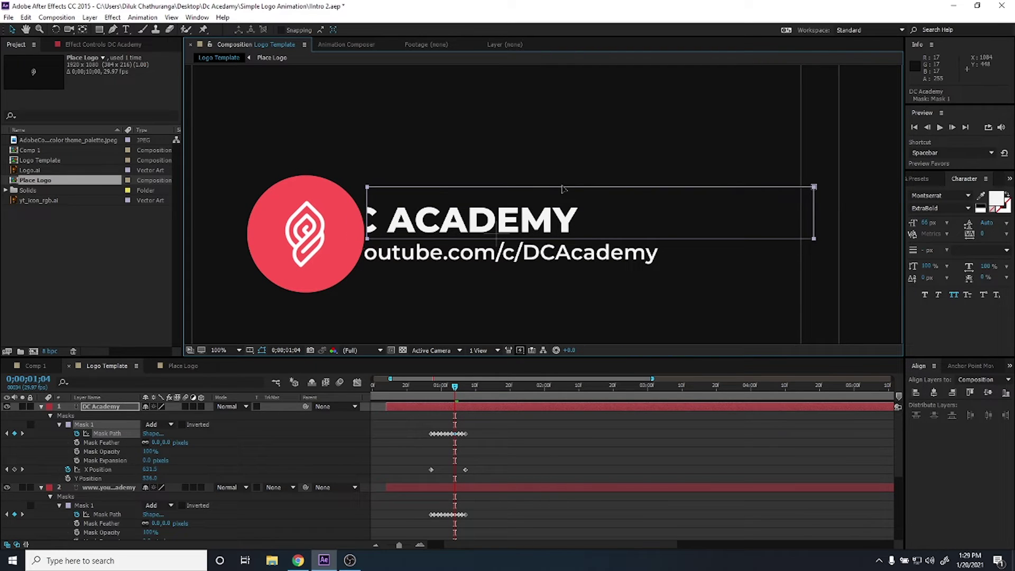
{"action": "key", "text": "Page_Down"}
{"action": "mouse_move", "coordinate": [603, 205]}
{"action": "left_mouse_down"}
{"action": "mouse_move", "coordinate": [566, 193]}
{"action": "mouse_move", "coordinate": [590, 187]}
{"action": "left_mouse_up"}
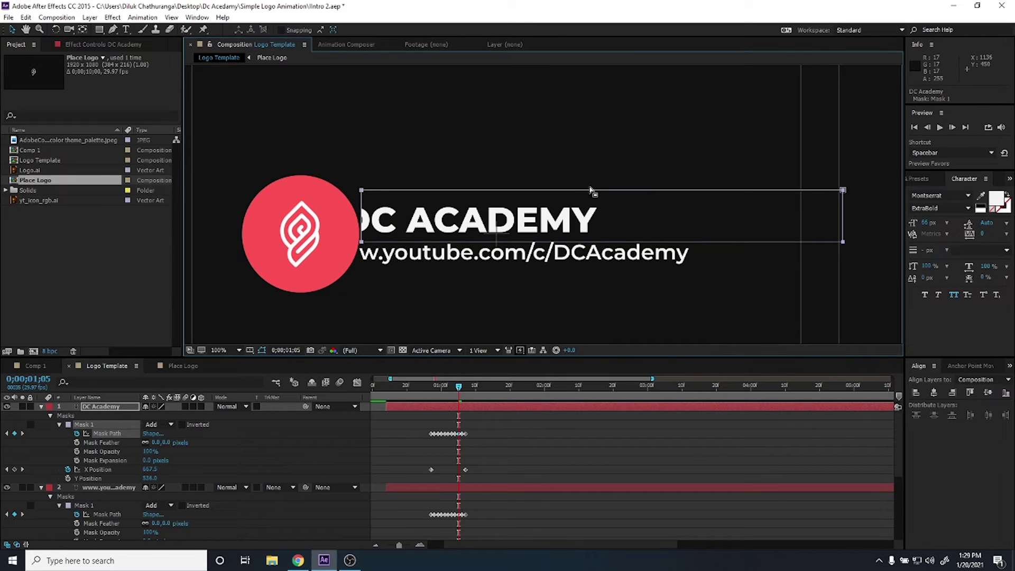
{"action": "key", "text": "Page_Down"}
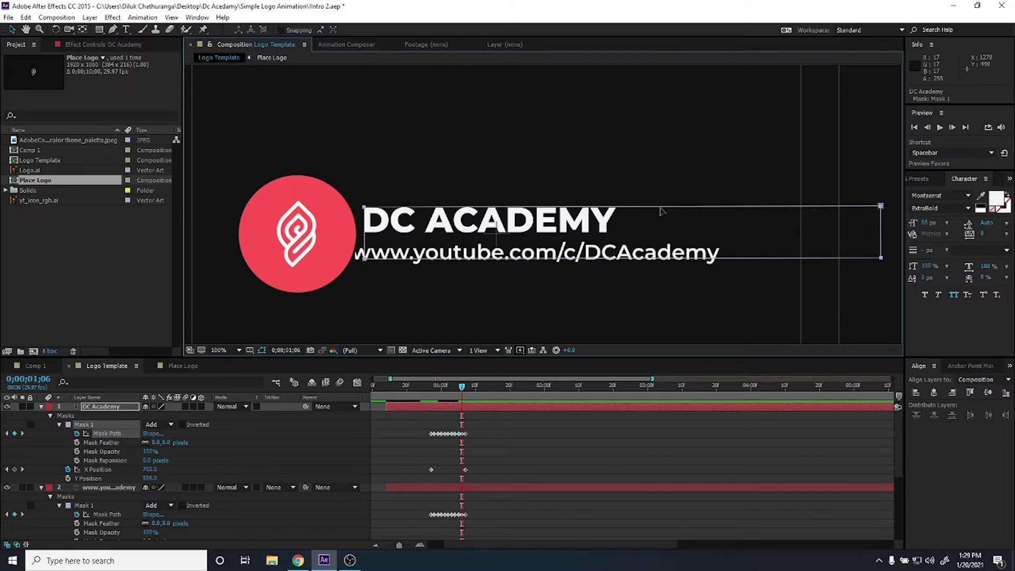
{"action": "left_click_drag", "start_coordinate": [660, 211], "coordinate": [655, 207]}
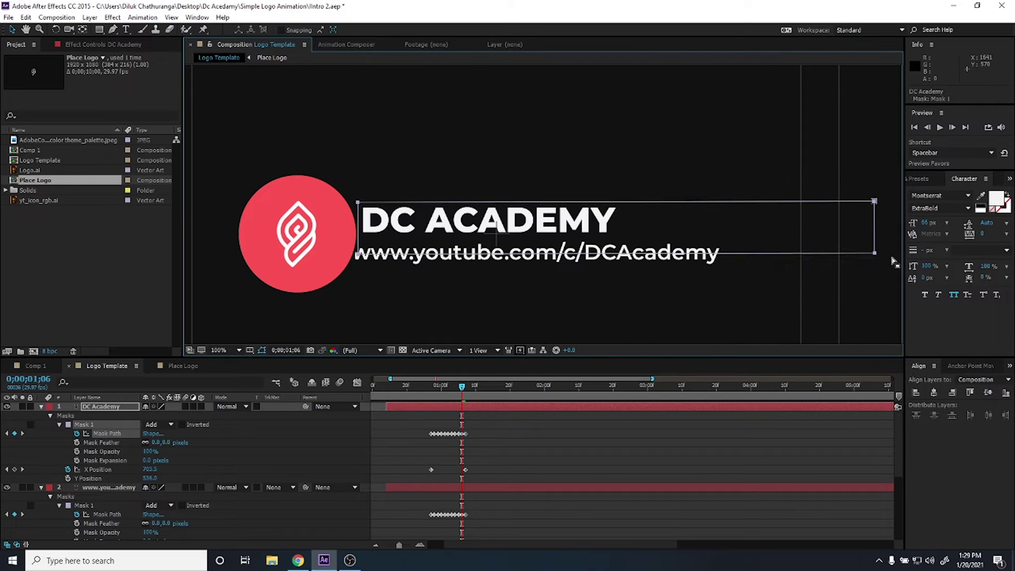
{"action": "double_click", "coordinate": [874, 247]}
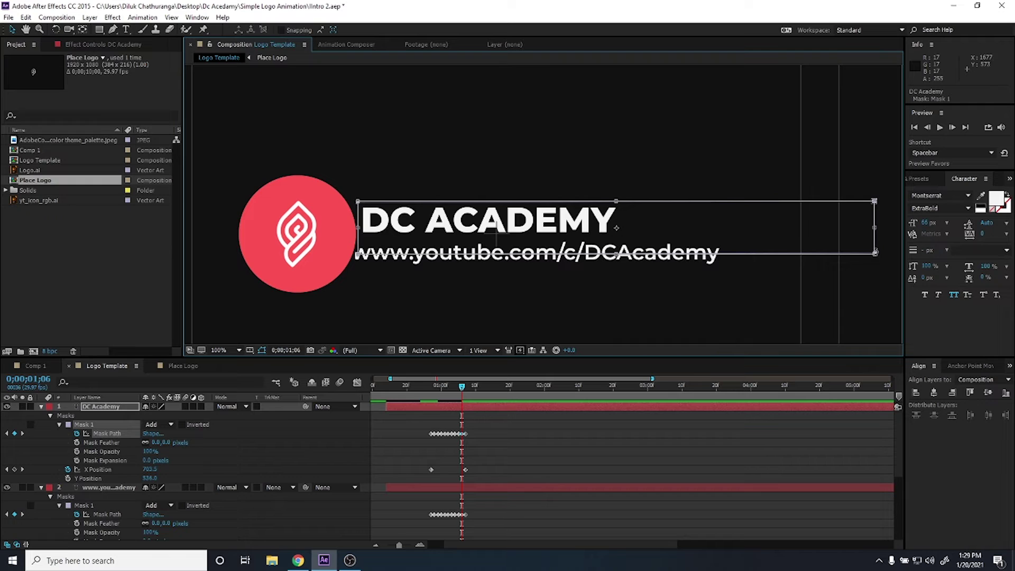
{"action": "left_click_drag", "start_coordinate": [875, 252], "coordinate": [714, 237]}
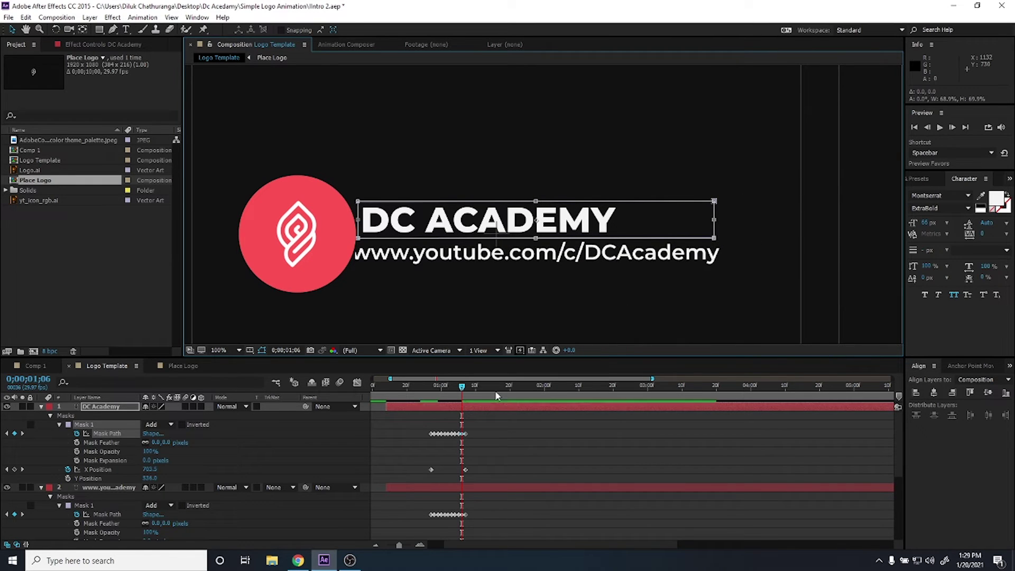
{"action": "key", "text": "Page_Down"}
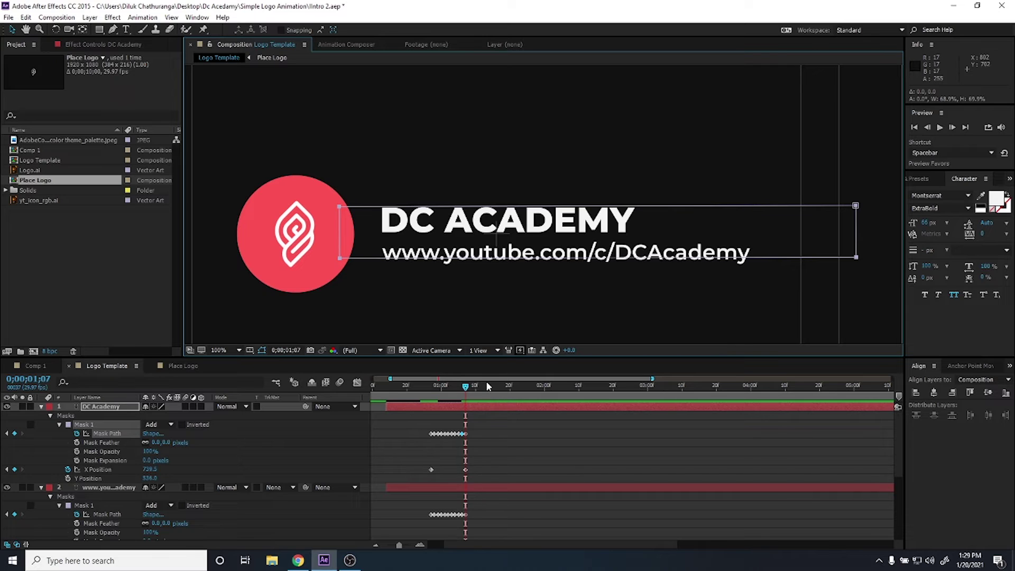
{"action": "key", "text": "space"}
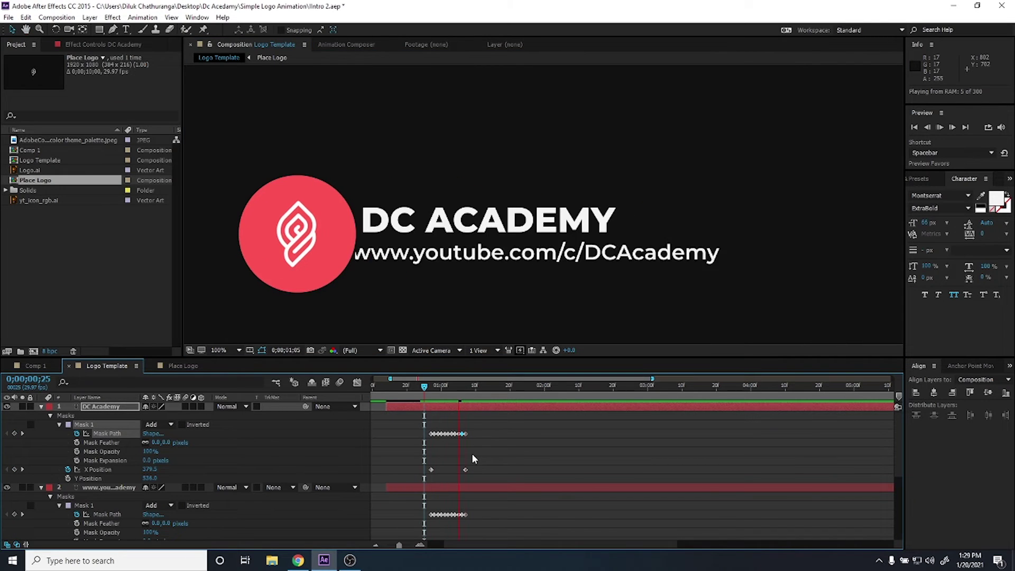
Preview the finished reveal, show the full 10-second timeline, and collapse both text layers.
{"action": "left_click", "coordinate": [11, 29]}
{"action": "left_click", "coordinate": [501, 466]}
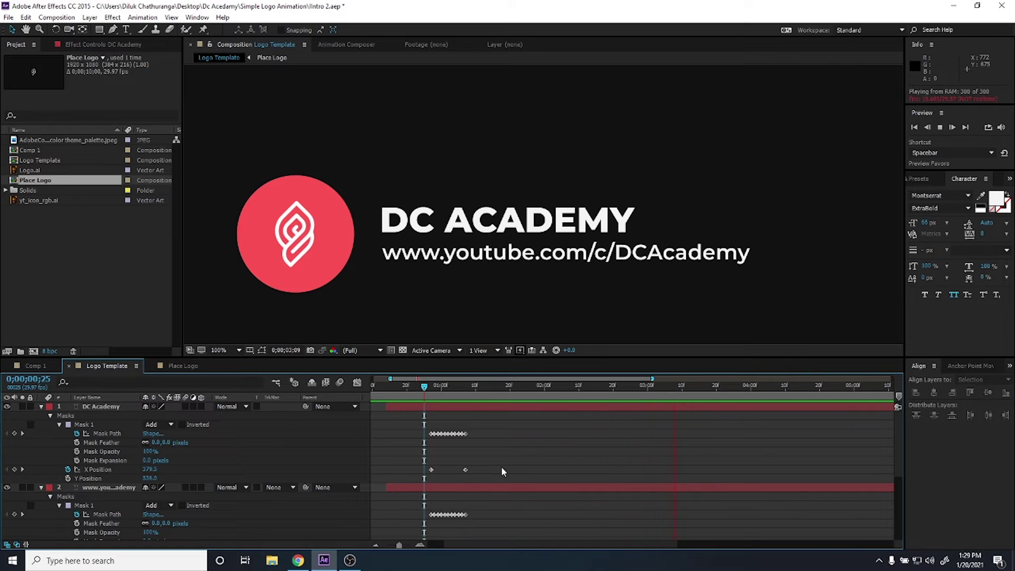
{"action": "key", "text": "space"}
{"action": "key", "text": "semicolon"}
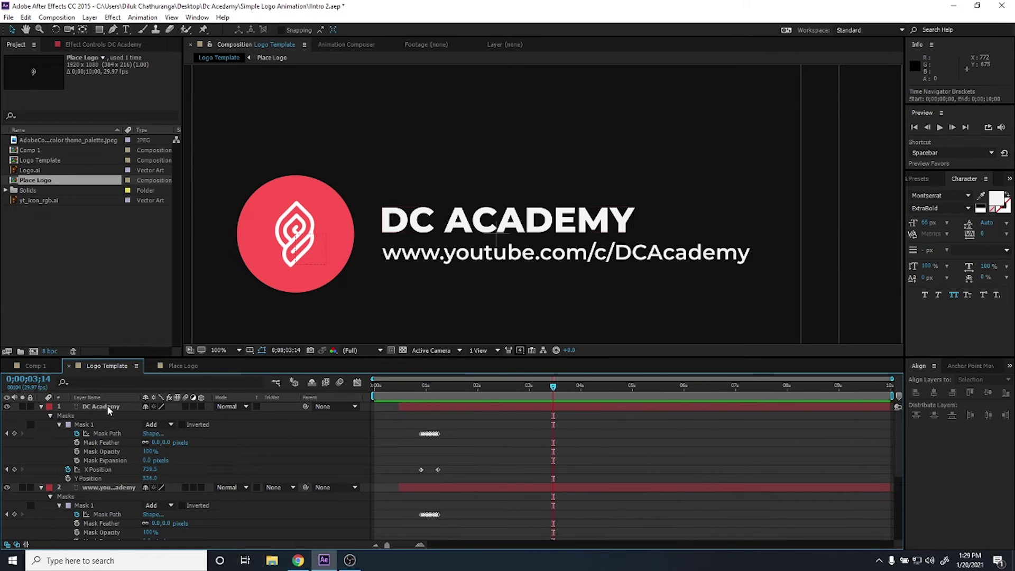
{"action": "left_click", "coordinate": [42, 406]}
{"action": "left_click", "coordinate": [36, 416]}
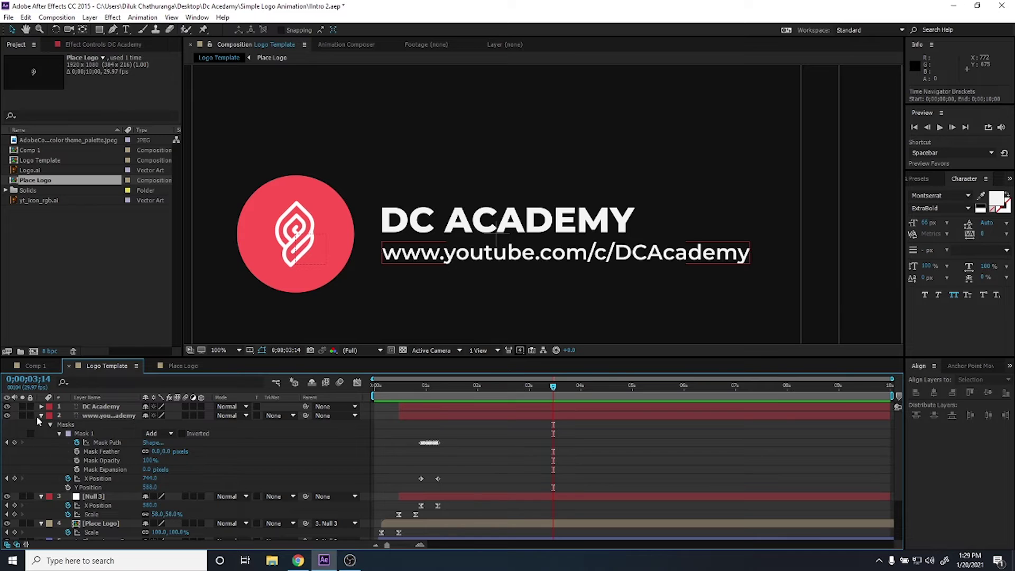
{"action": "left_click", "coordinate": [41, 415]}
{"action": "left_click", "coordinate": [96, 406]}
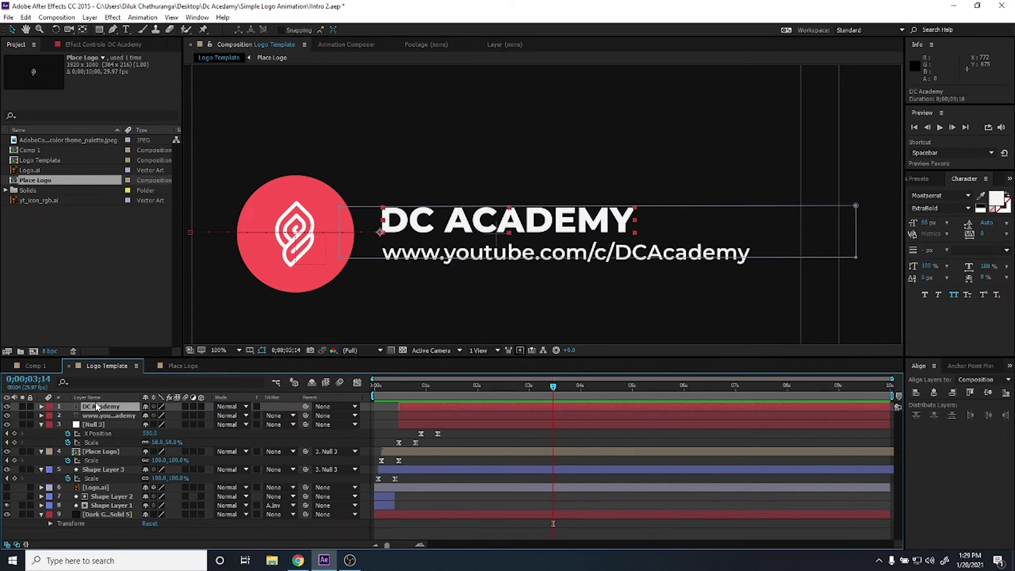
Precompose the DC Academy layer into a new comp named 'Bussiness name', moving all attributes.
{"action": "right_click", "coordinate": [97, 406]}
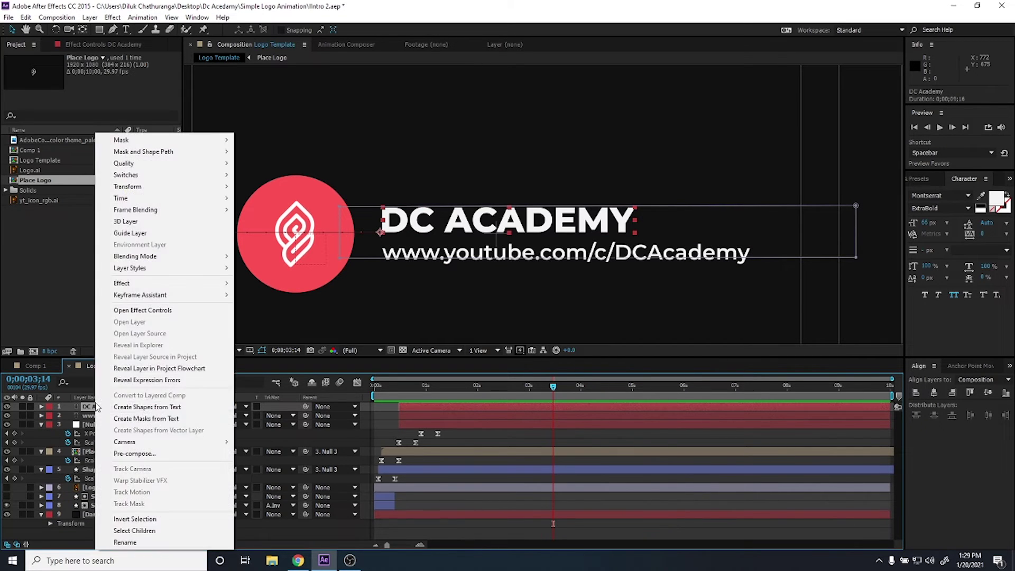
{"action": "left_click", "coordinate": [144, 454]}
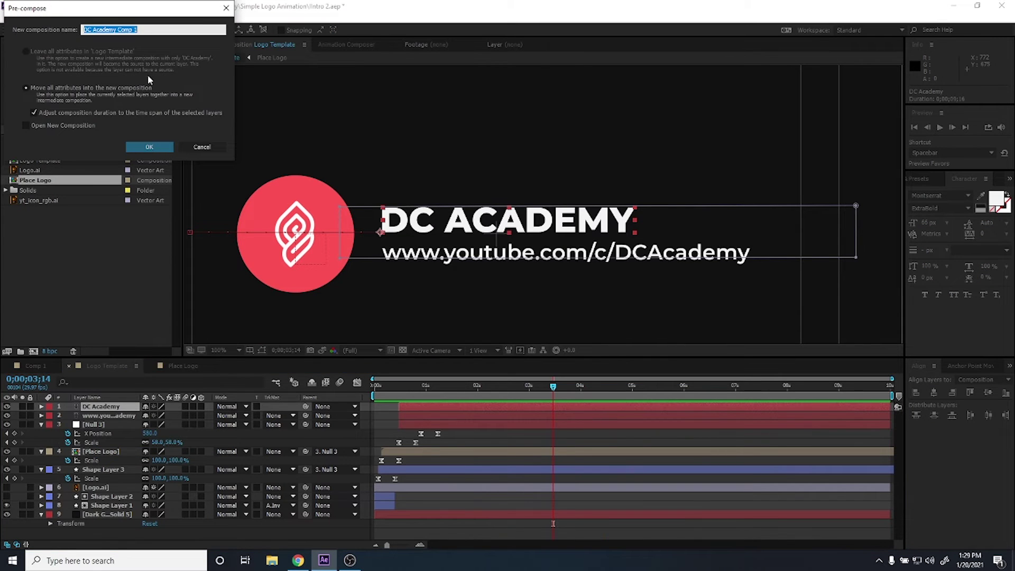
{"action": "type", "text": "Bussiness name"}
{"action": "left_click", "coordinate": [55, 51]}
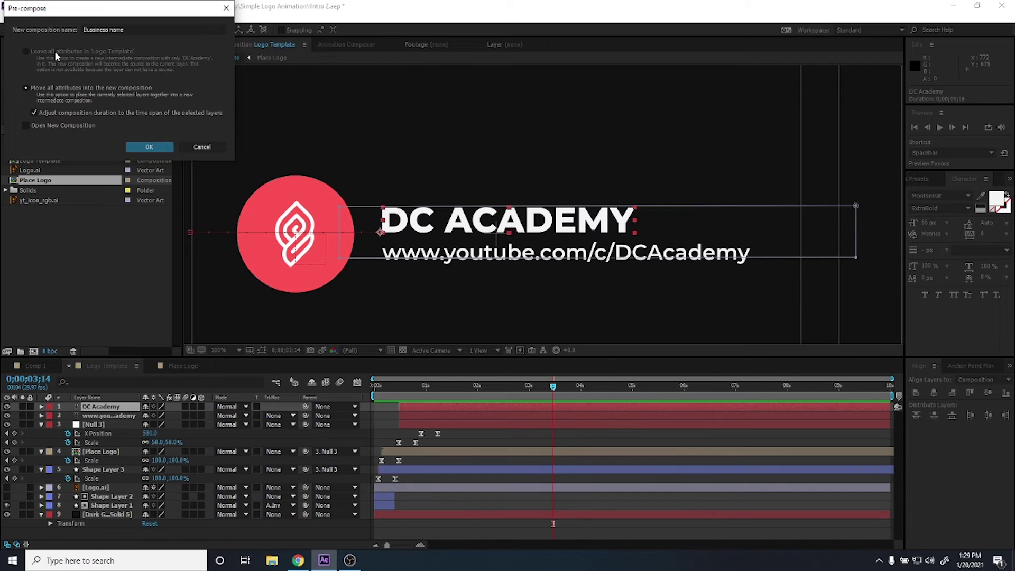
{"action": "left_click", "coordinate": [38, 111]}
{"action": "left_click", "coordinate": [61, 112]}
{"action": "left_click", "coordinate": [157, 147]}
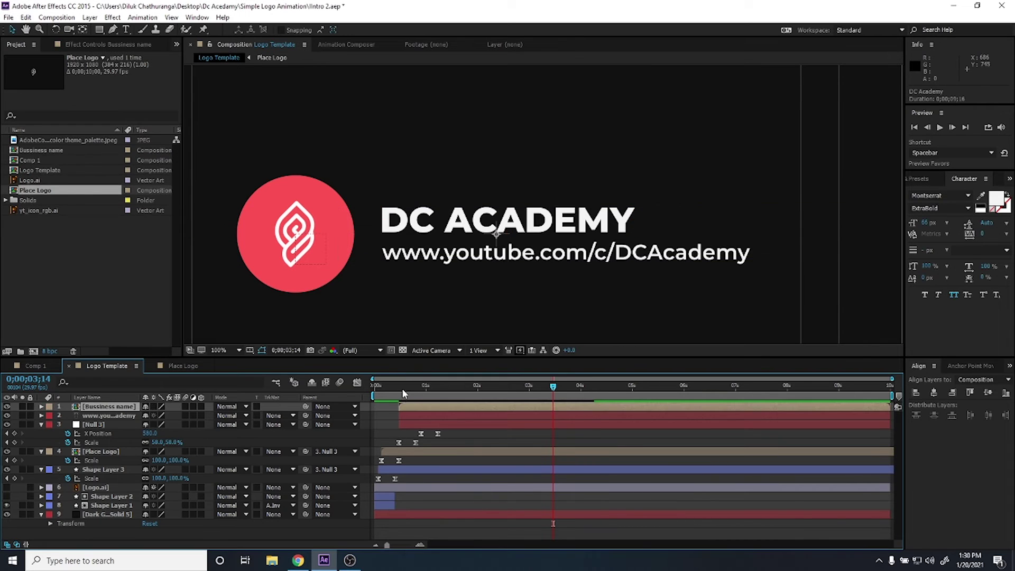
{"action": "left_click", "coordinate": [402, 387]}
Preview the animation and precompose the URL text layer into its own comp.
{"action": "key", "text": "space"}
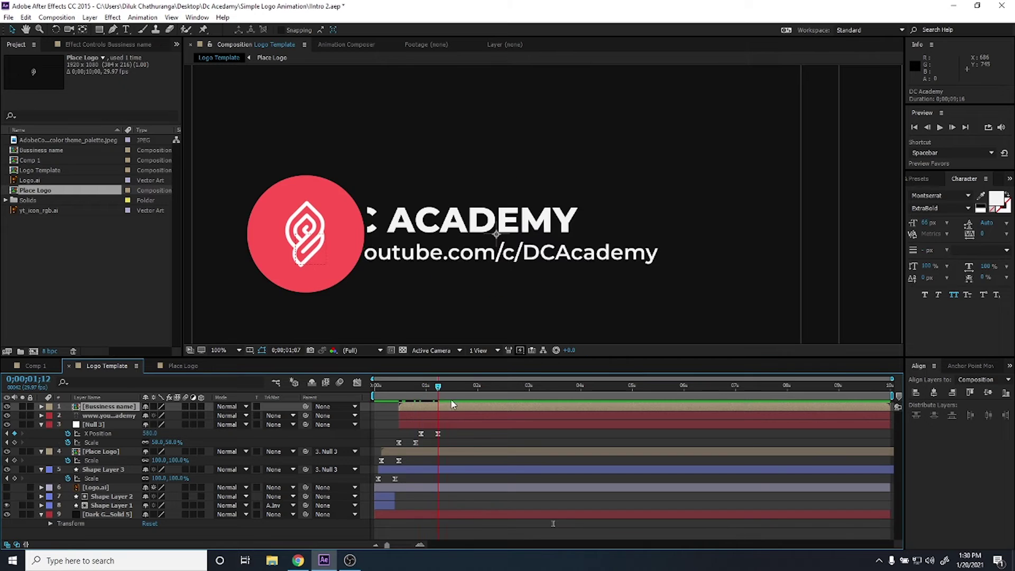
{"action": "left_click_drag", "start_coordinate": [469, 402], "coordinate": [414, 402]}
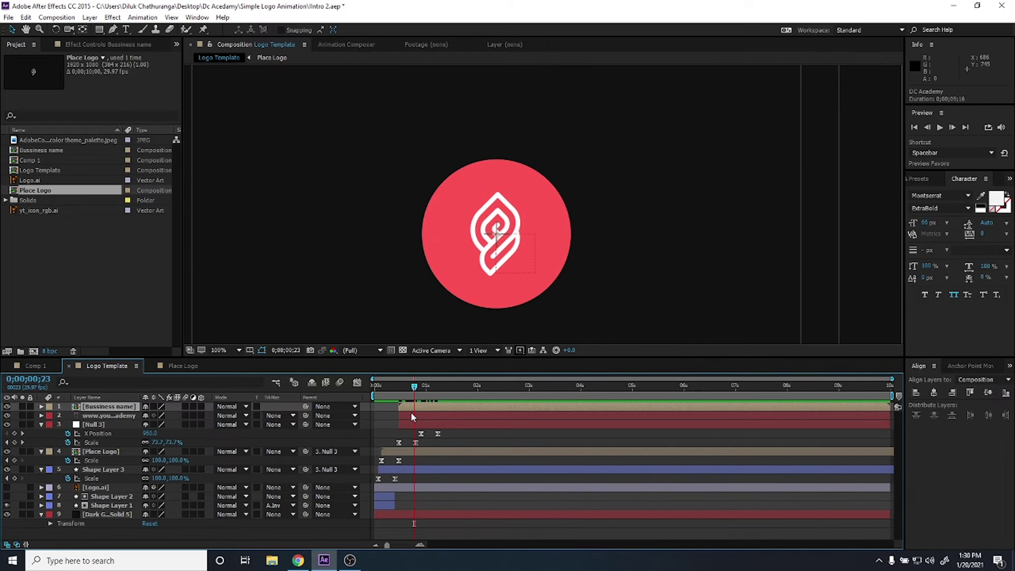
{"action": "right_click", "coordinate": [411, 415]}
{"action": "left_click", "coordinate": [450, 453]}
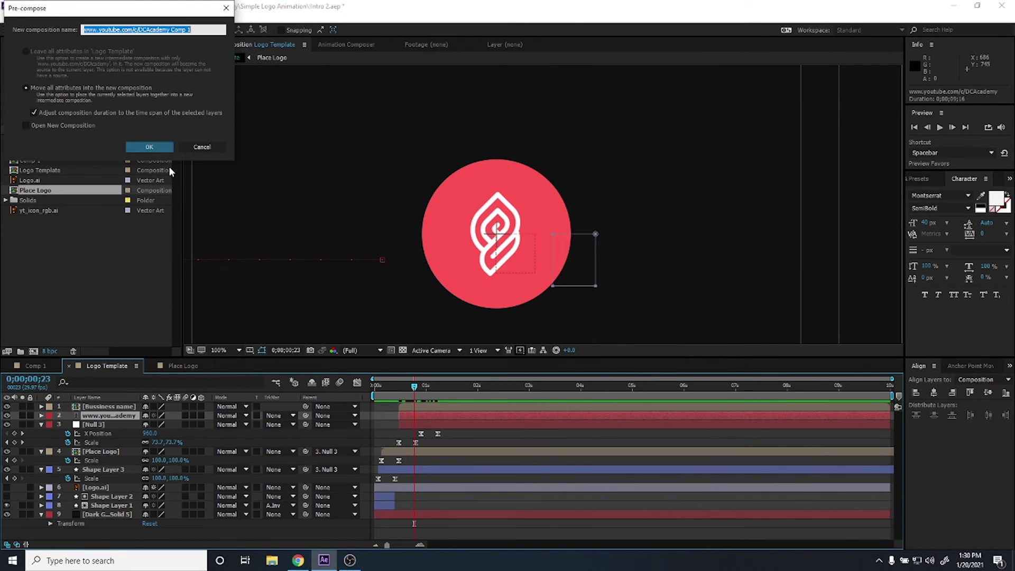
{"action": "left_click", "coordinate": [144, 146]}
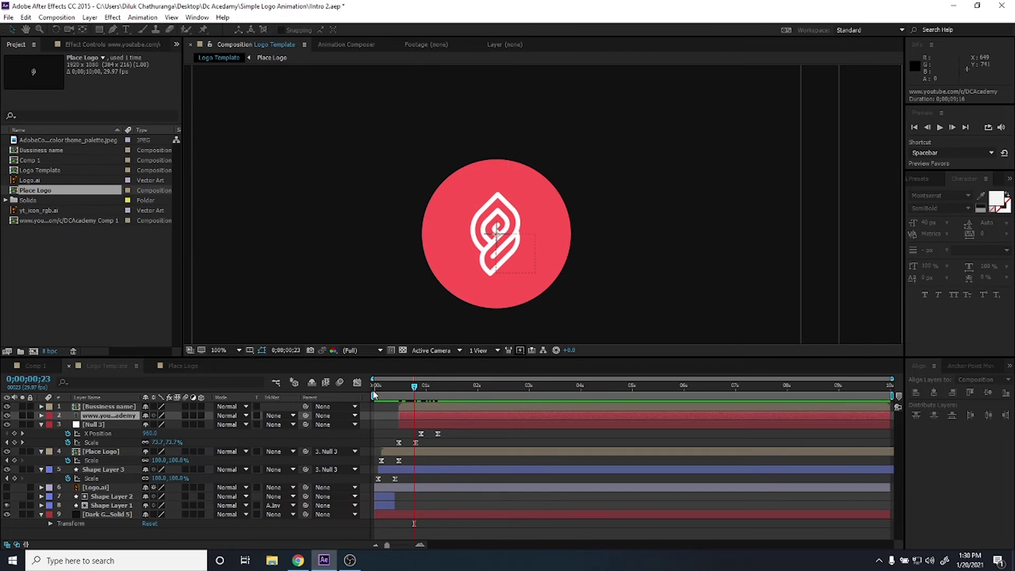
Rename the URL composition to 'Website' in the Project panel.
{"action": "right_click", "coordinate": [119, 417]}
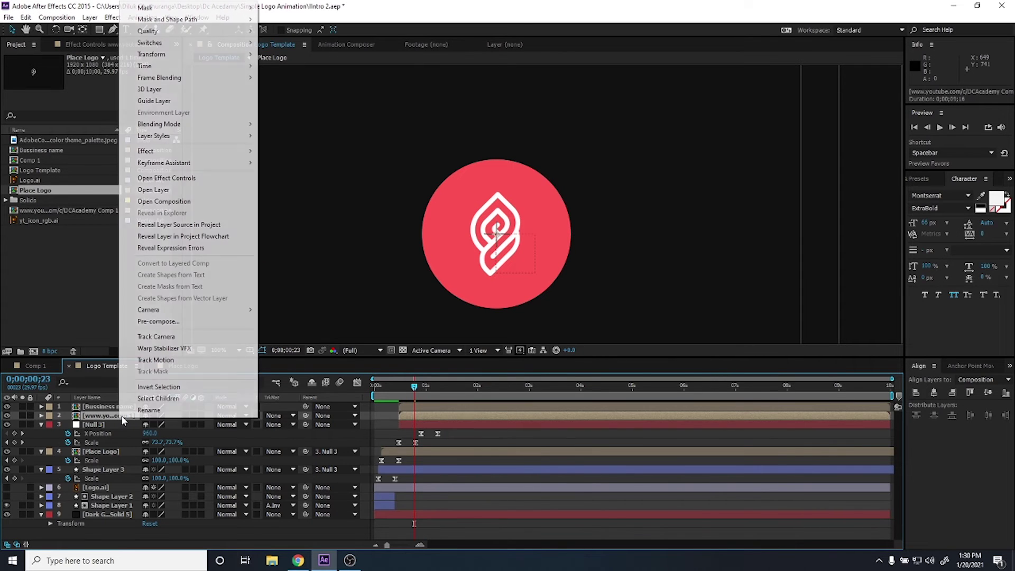
{"action": "left_click", "coordinate": [97, 417]}
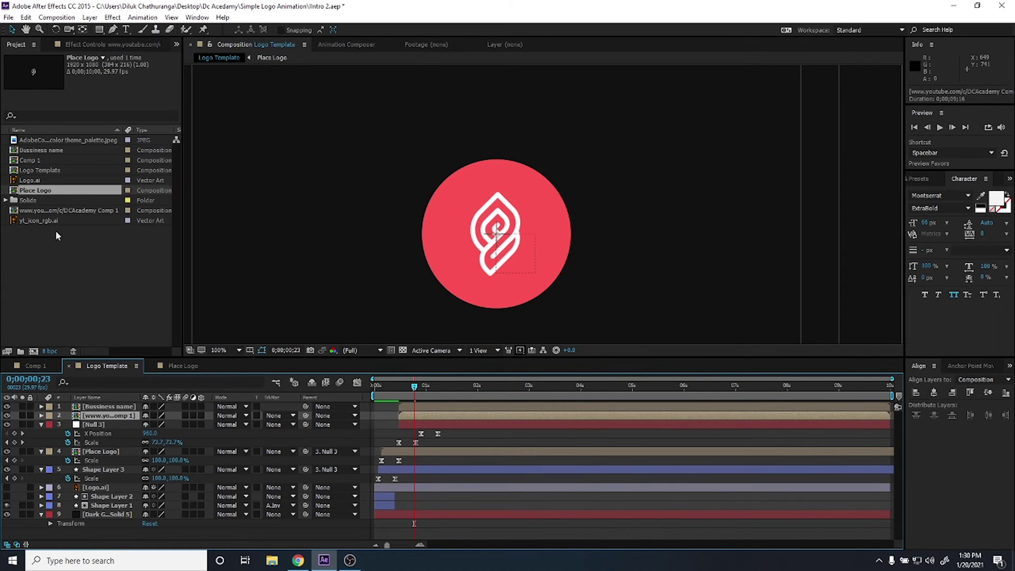
{"action": "right_click", "coordinate": [47, 210]}
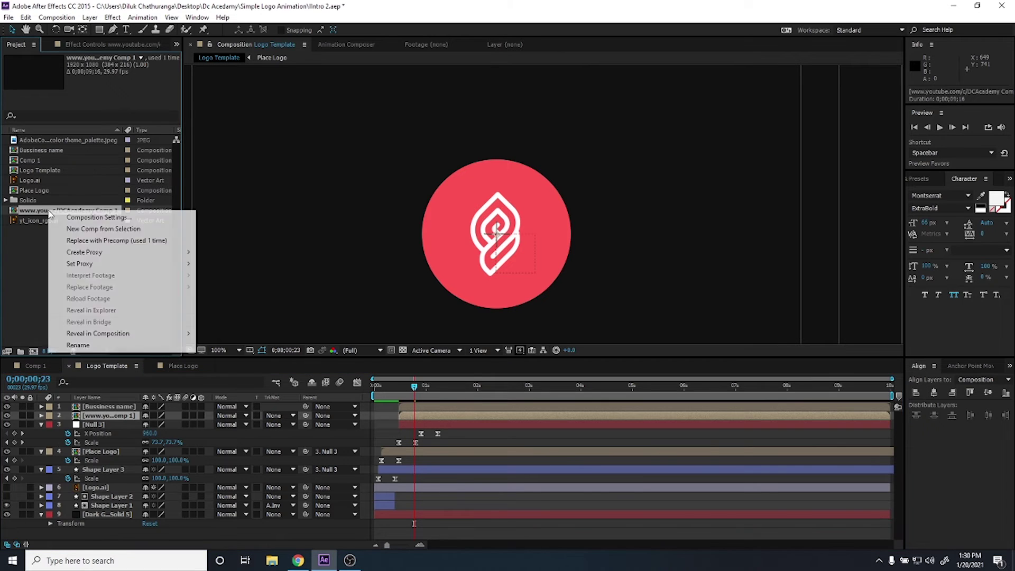
{"action": "left_click", "coordinate": [74, 345]}
{"action": "type", "text": "W"}
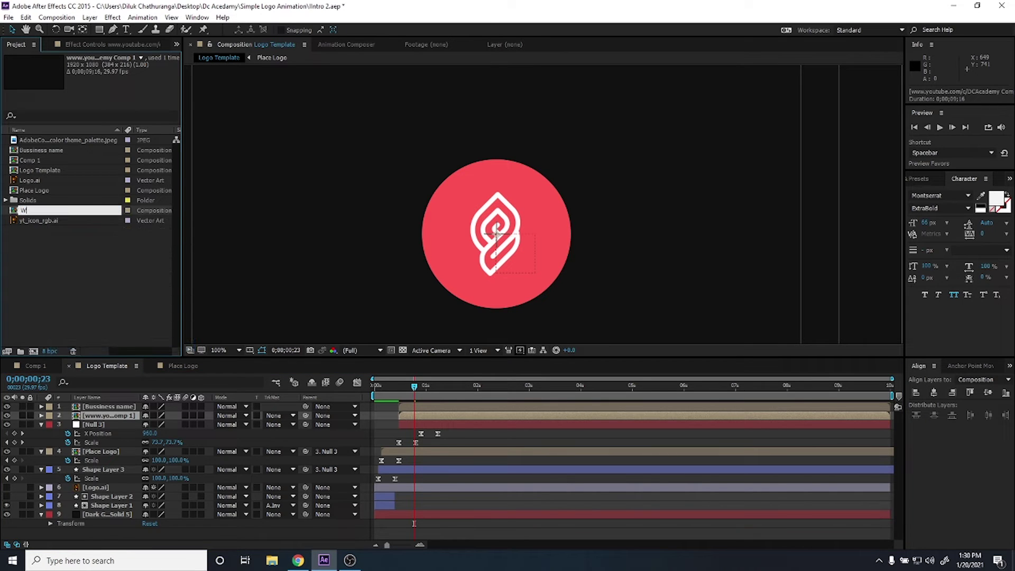
{"action": "type", "text": "ebsite"}
{"action": "key", "text": "Return"}
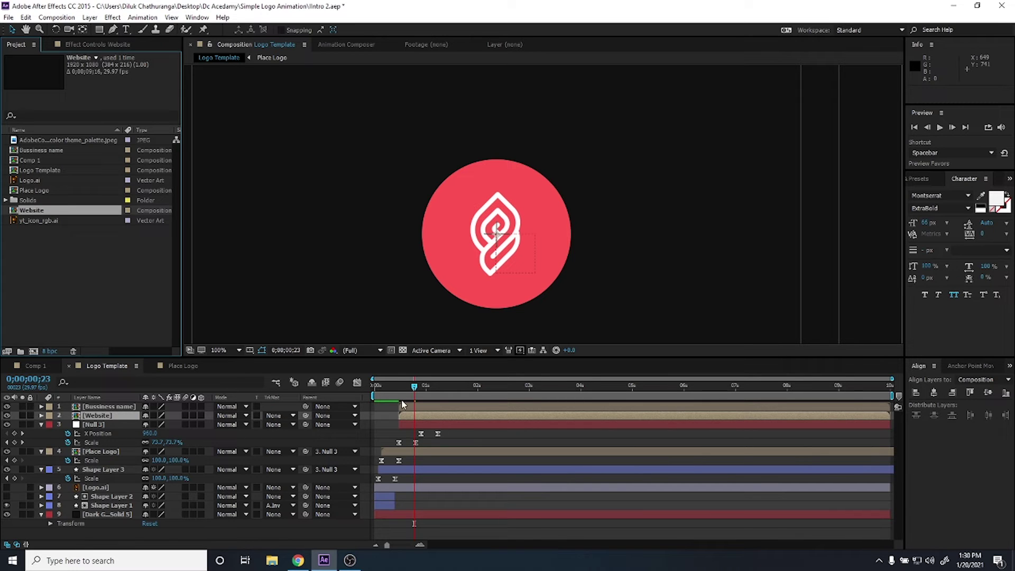
{"action": "left_click_drag", "start_coordinate": [398, 385], "coordinate": [492, 390]}
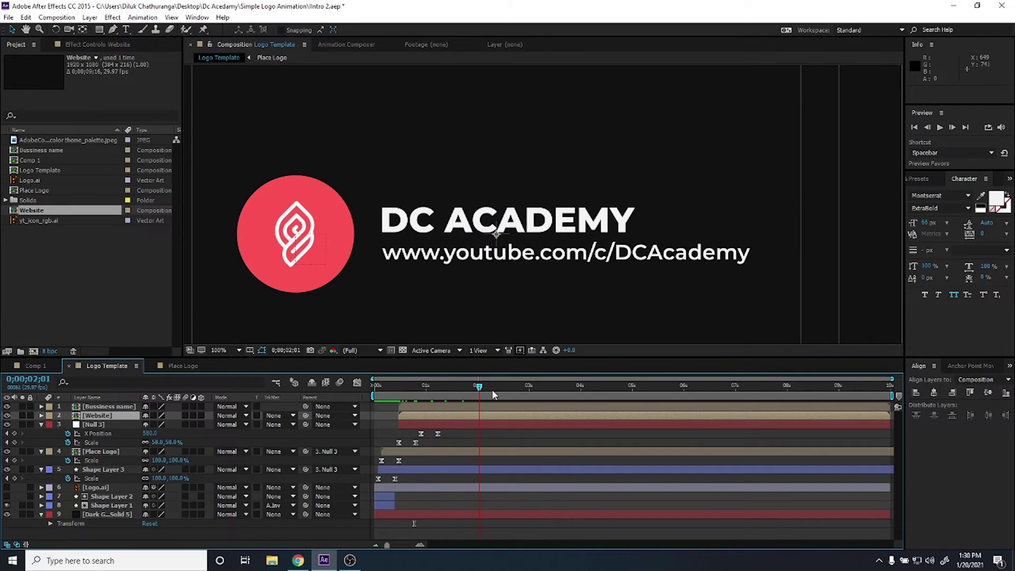
{"action": "scroll", "coordinate": [440, 268], "scroll_direction": "down", "scroll_amount": 2}
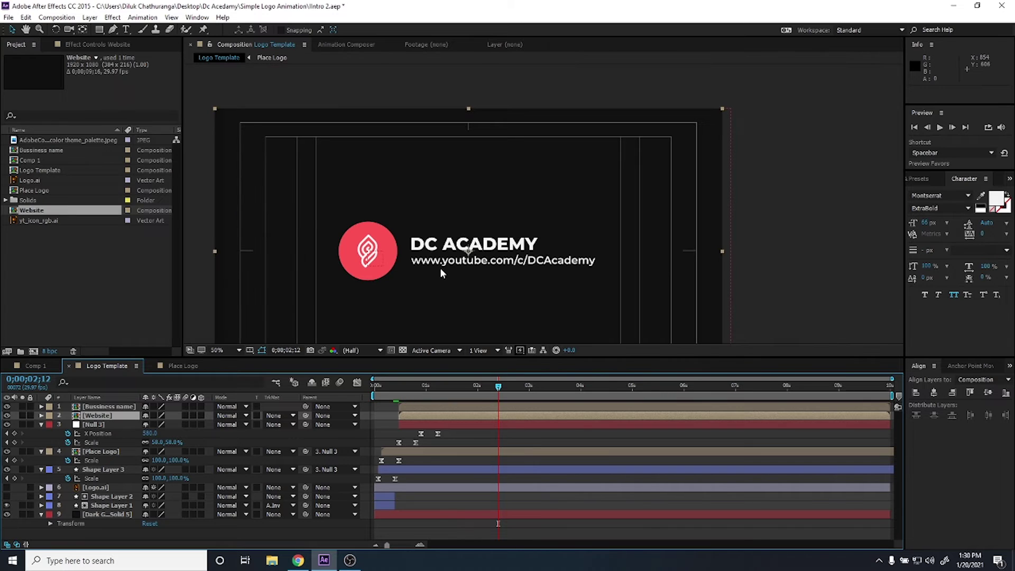
{"action": "left_click", "coordinate": [373, 388]}
{"action": "key", "text": "space"}
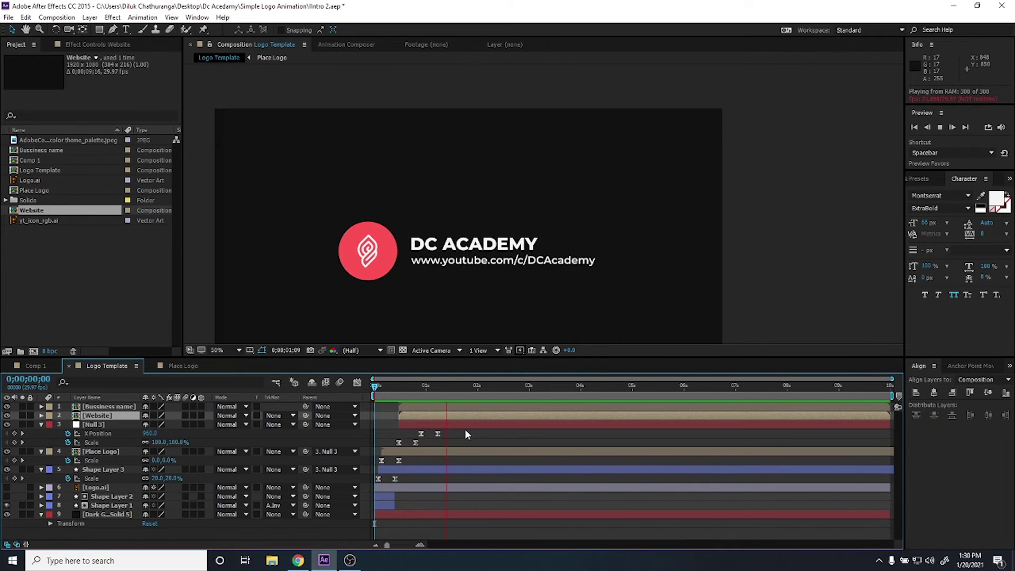
{"action": "key", "text": "space"}
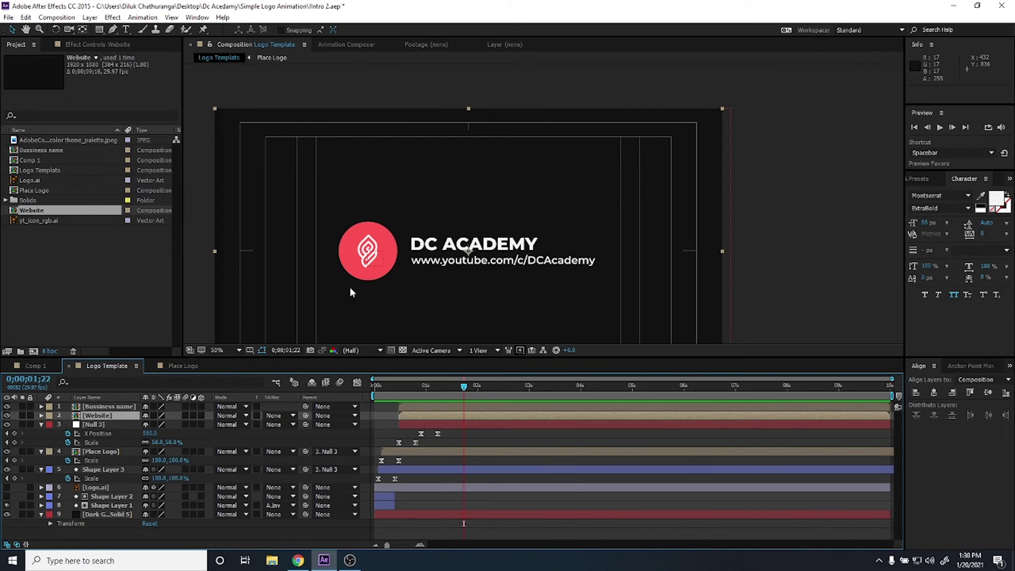
{"action": "left_click", "coordinate": [449, 394]}
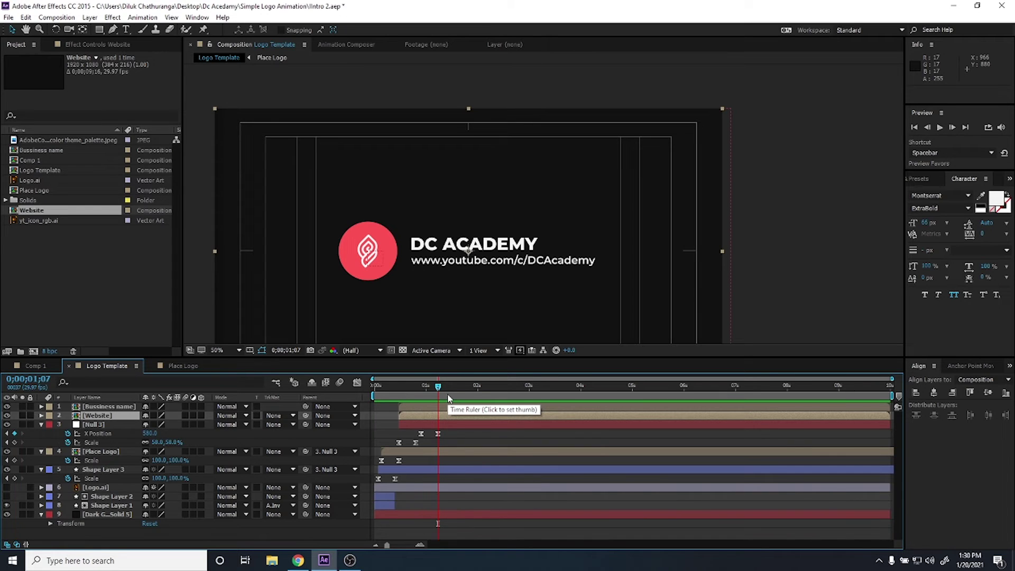
{"action": "key", "text": "space"}
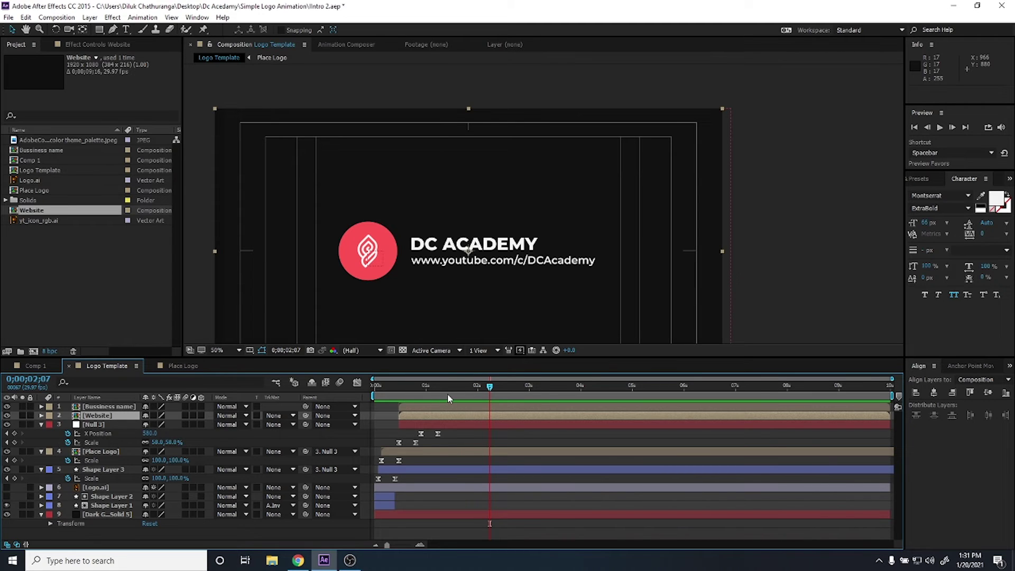
{"action": "key", "text": "shift+Page_Up"}
{"action": "left_click", "coordinate": [463, 410], "text": "ctrl"}
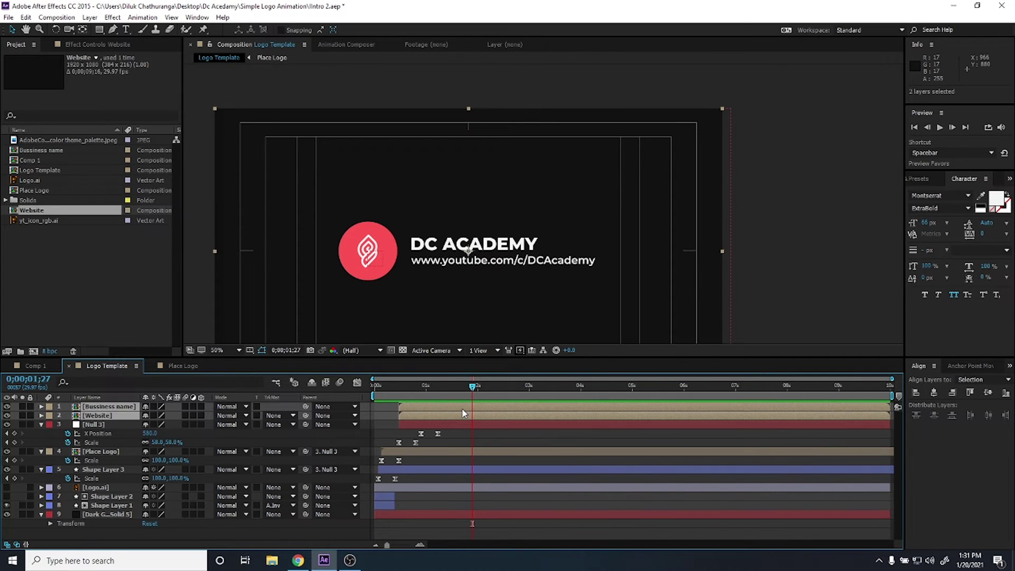
Keyframe both text layers' Position at 1;27, then nudge them left to 160,540 at 2;07.
{"action": "key", "text": "p"}
{"action": "left_click", "coordinate": [68, 433]}
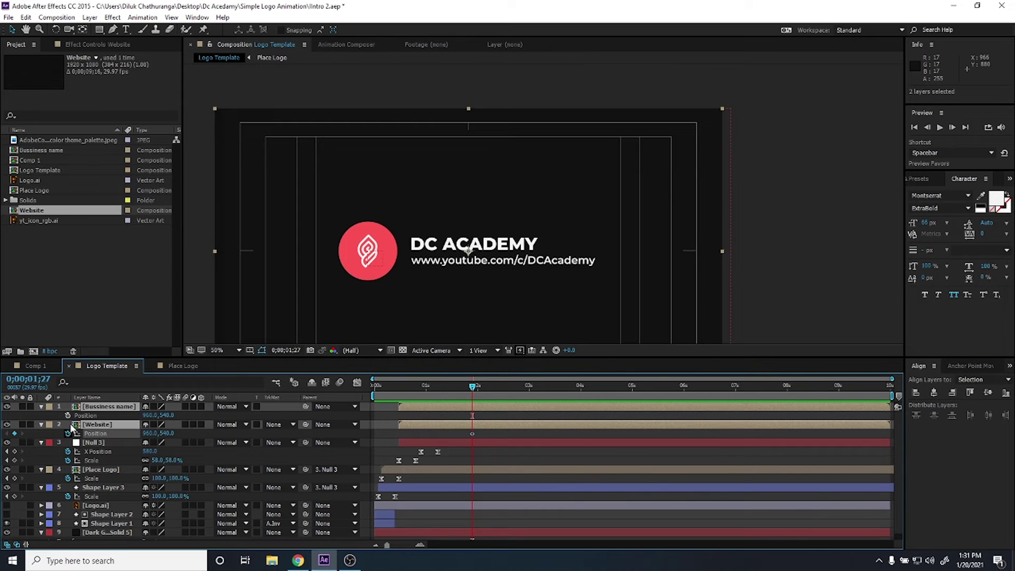
{"action": "left_click", "coordinate": [67, 415]}
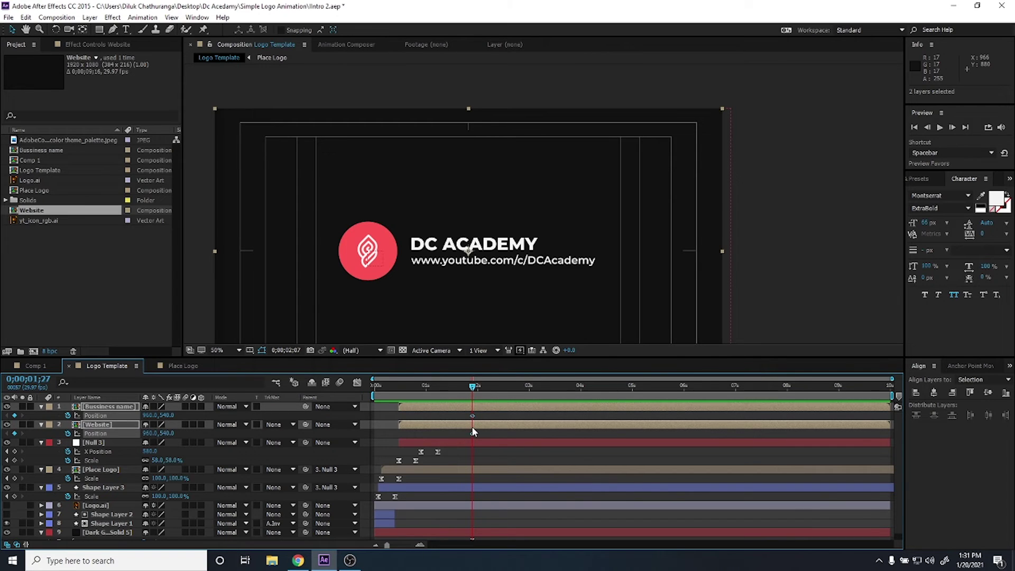
{"action": "key", "text": "shift+Page_Down"}
{"action": "left_click", "coordinate": [448, 425]}
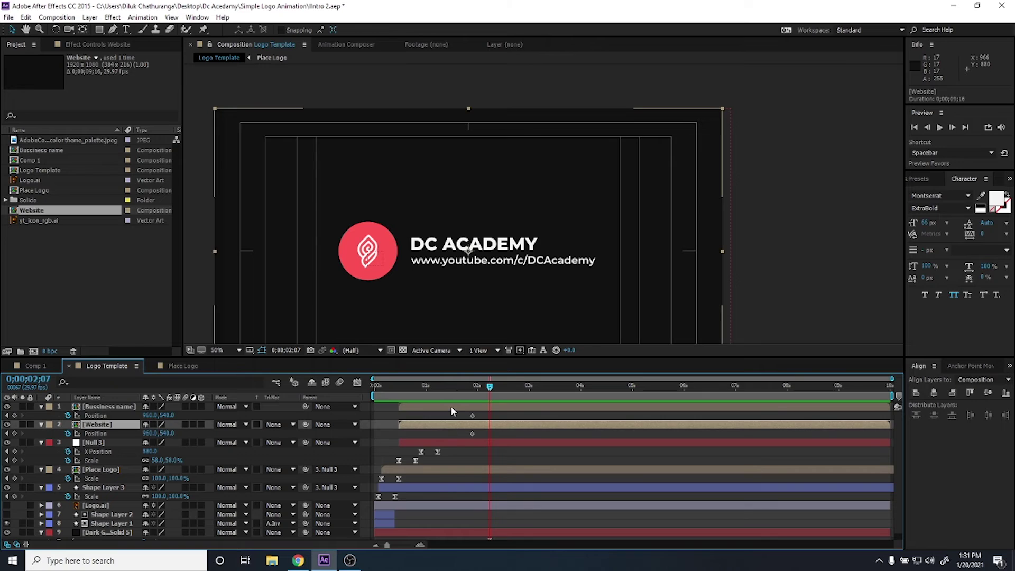
{"action": "left_click", "coordinate": [451, 407], "text": "shift"}
{"action": "key", "text": "shift+Left"}
{"action": "key", "text": "shift+Left"}
{"action": "key", "text": "shift+Left"}
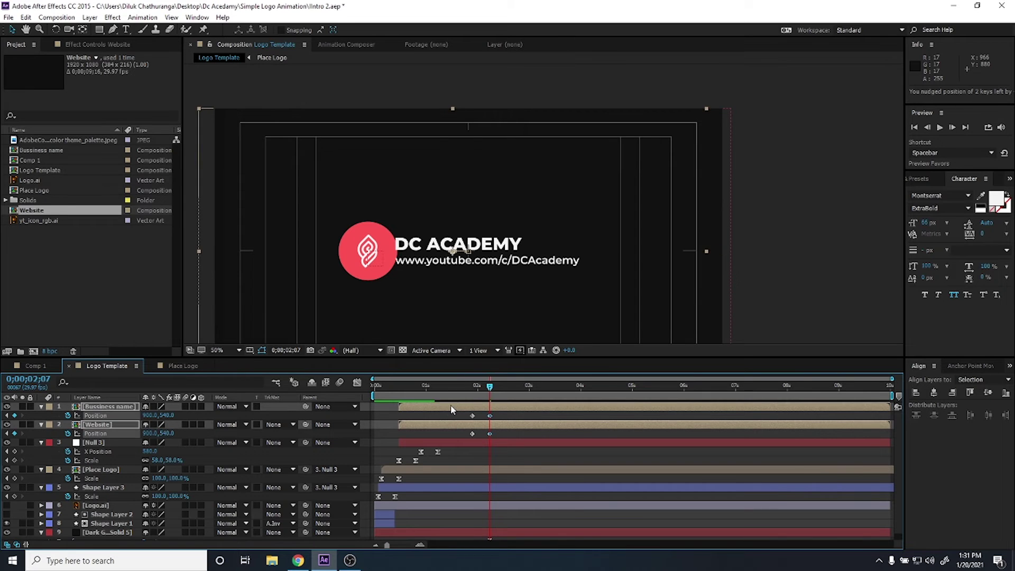
{"action": "key", "text": "shift+Left"}
{"action": "key", "text": "shift+Left"}
{"action": "key", "text": "shift+Left"}
{"action": "key", "text": "shift+Left"}
{"action": "key", "text": "shift+Left"}
{"action": "key", "text": "shift+Left"}
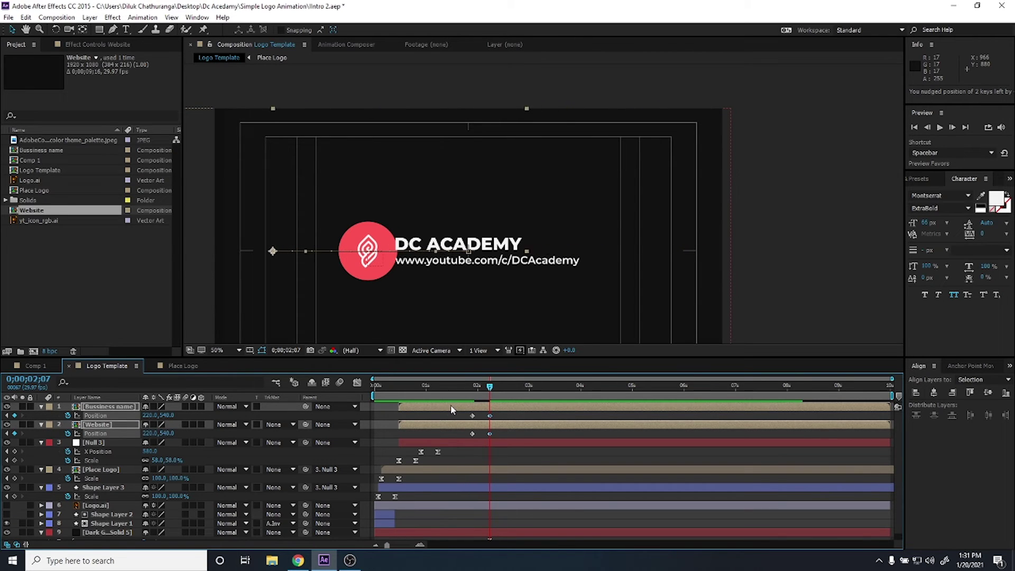
{"action": "key", "text": "shift+Left"}
{"action": "key", "text": "shift+Left"}
{"action": "key", "text": "shift+Left"}
{"action": "key", "text": "shift+Left"}
{"action": "key", "text": "shift+Left"}
{"action": "key", "text": "shift+Right"}
{"action": "key", "text": "shift+Right"}
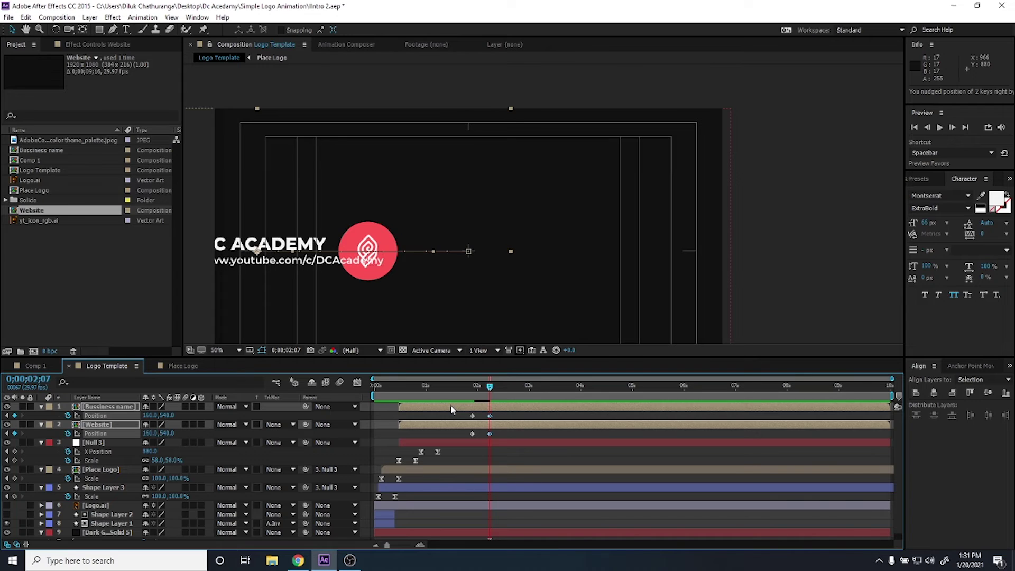
Return the time to the first Position keyframes at 1;27 and clear the layer selection.
{"action": "left_click", "coordinate": [483, 451]}
{"action": "left_click", "coordinate": [492, 425]}
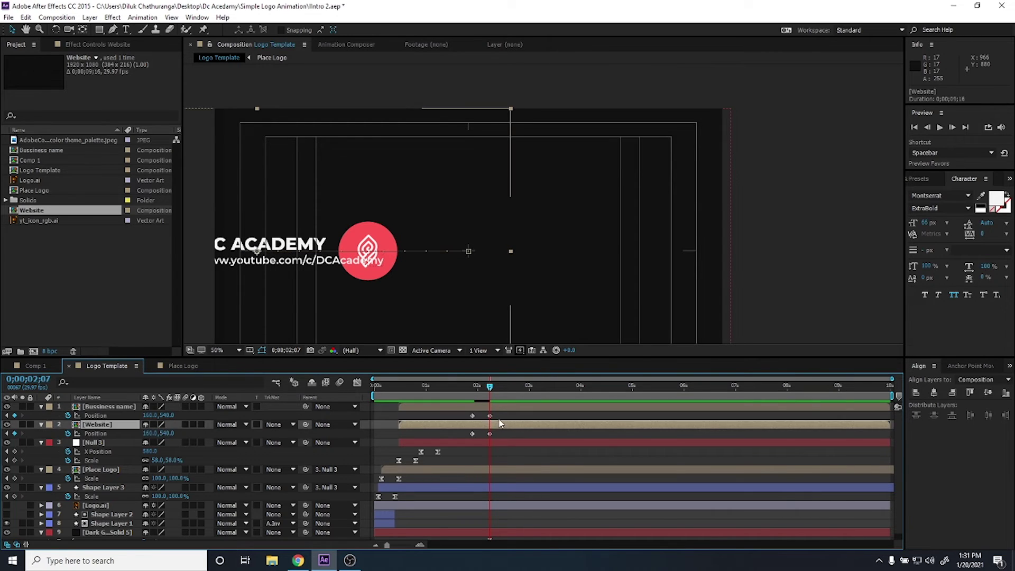
{"action": "left_click", "coordinate": [458, 400]}
{"action": "left_click", "coordinate": [471, 389]}
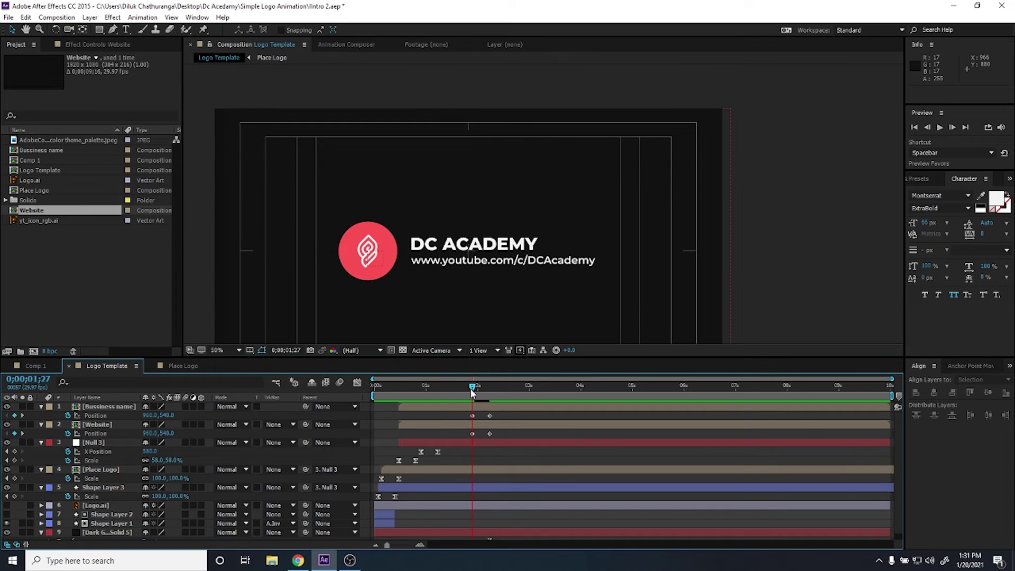
{"action": "left_click", "coordinate": [465, 485]}
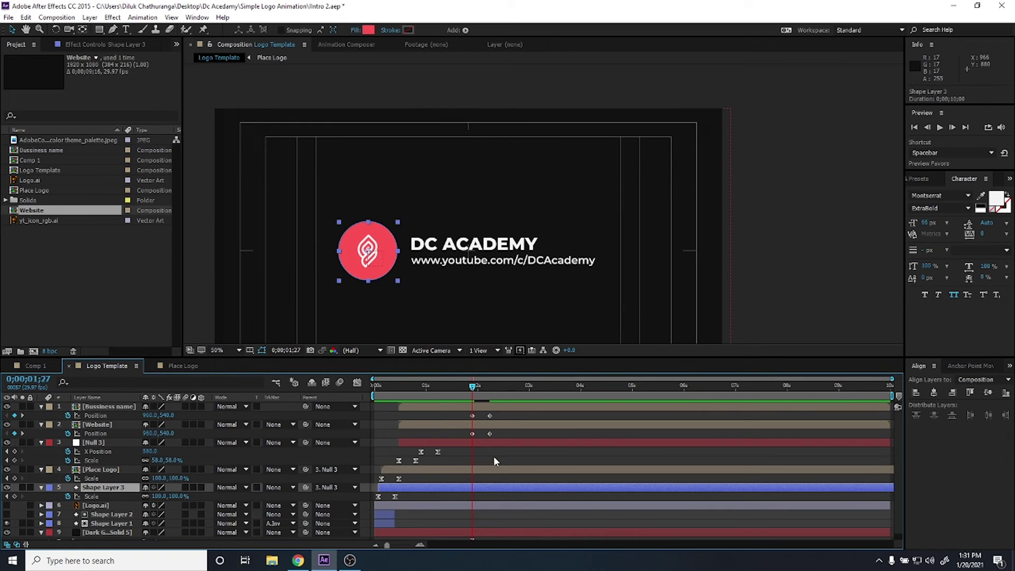
{"action": "left_click", "coordinate": [98, 29]}
{"action": "key", "text": "F2"}
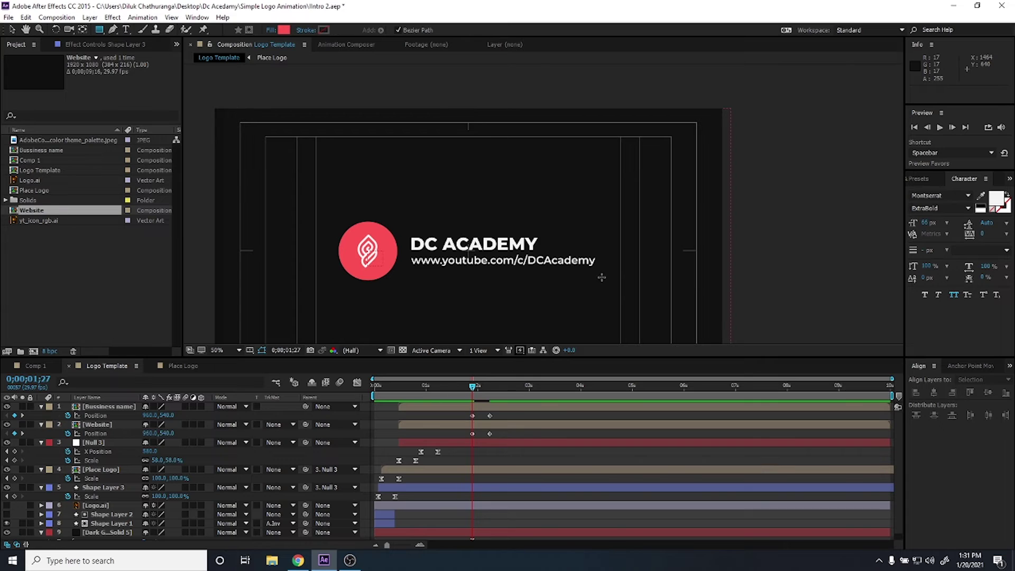
Draw a red rectangle over the text starting at 0;00;00;14 and duplicate it above Website.
{"action": "left_click_drag", "start_coordinate": [602, 277], "coordinate": [401, 223]}
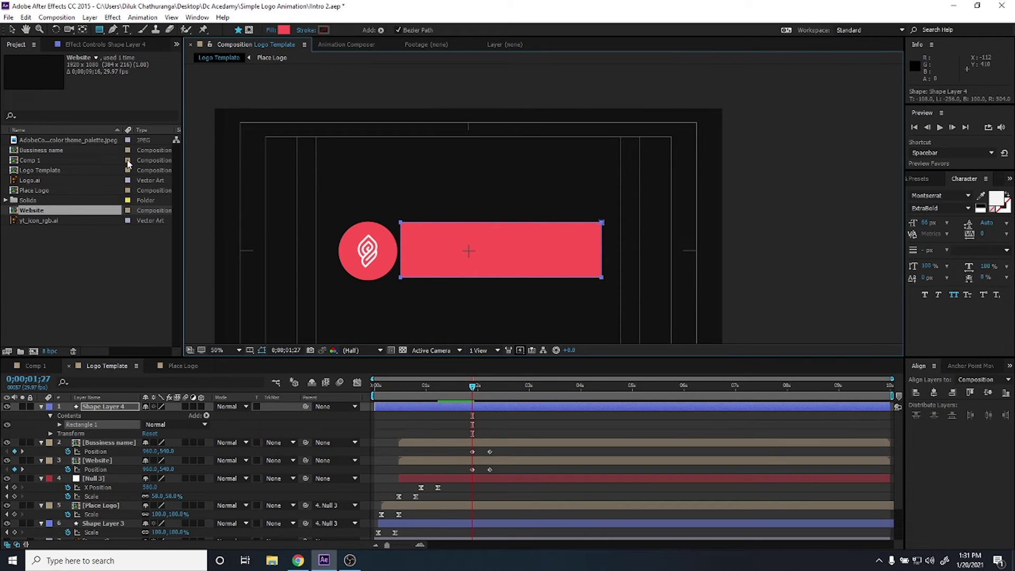
{"action": "left_click", "coordinate": [399, 387]}
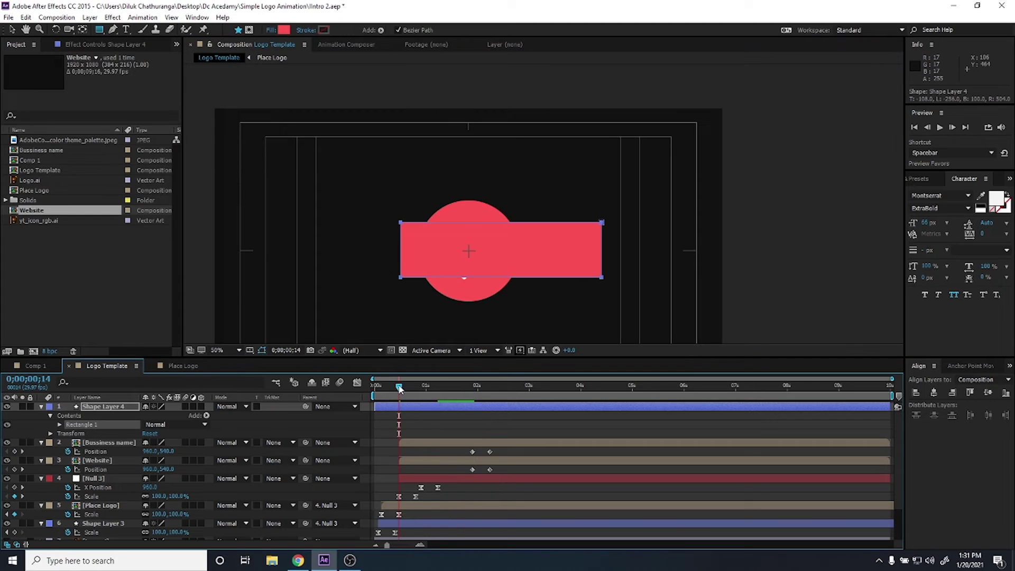
{"action": "left_click_drag", "start_coordinate": [376, 406], "coordinate": [399, 406]}
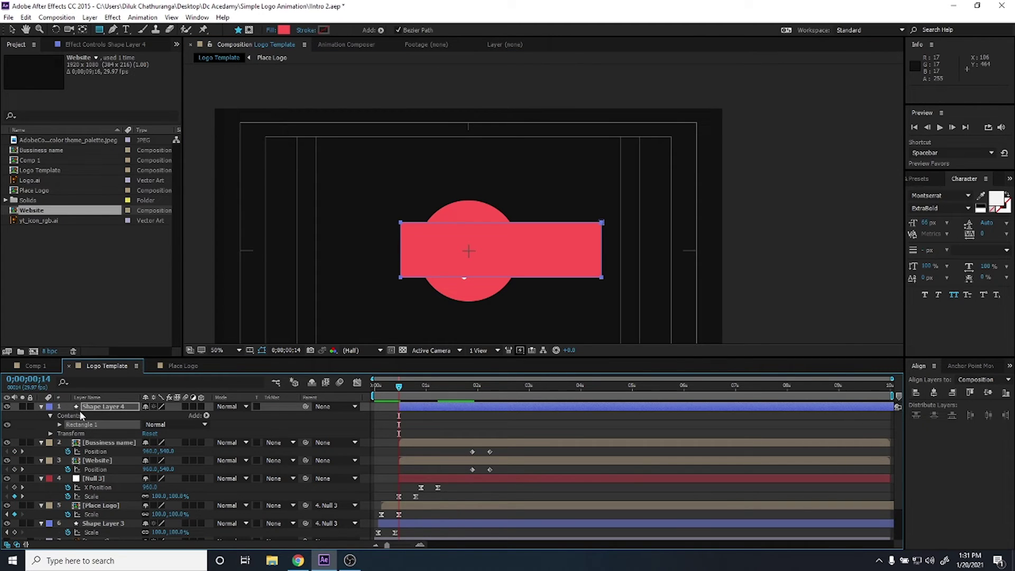
{"action": "key", "text": "ctrl+d"}
{"action": "left_click_drag", "start_coordinate": [93, 407], "coordinate": [79, 461]}
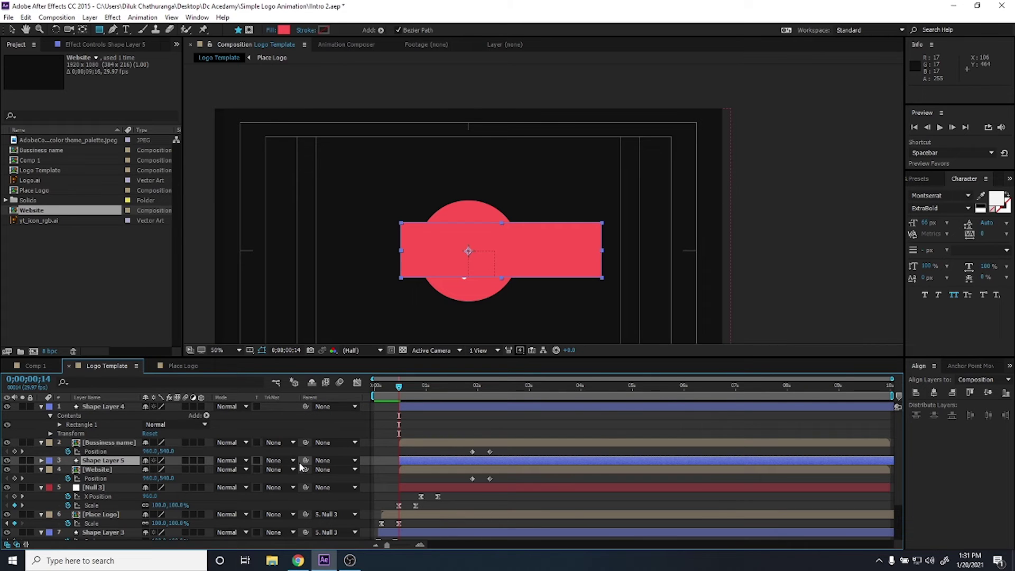
Set the Website and Bussiness name layers to use Alpha track mattes from the rectangles.
{"action": "left_click", "coordinate": [294, 460]}
{"action": "left_click", "coordinate": [296, 486]}
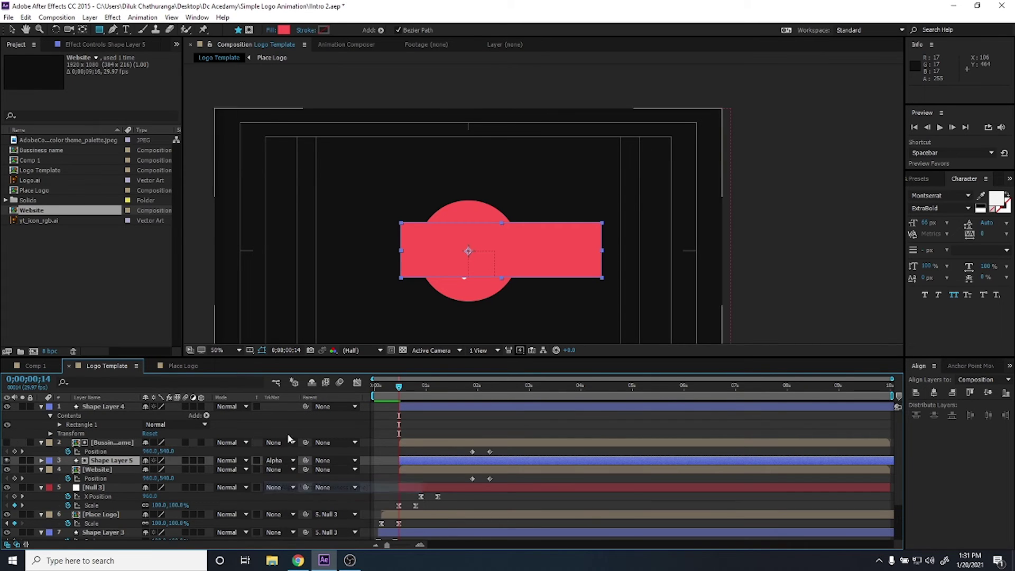
{"action": "key", "text": "ctrl+z"}
{"action": "left_click", "coordinate": [281, 469]}
{"action": "left_click", "coordinate": [296, 494]}
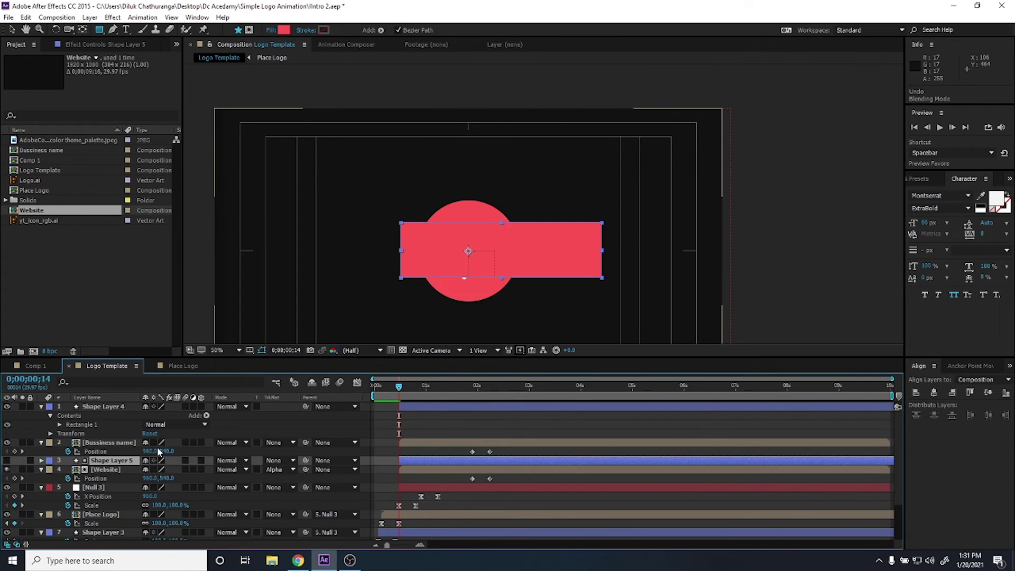
{"action": "left_click", "coordinate": [279, 443]}
{"action": "left_click", "coordinate": [320, 469]}
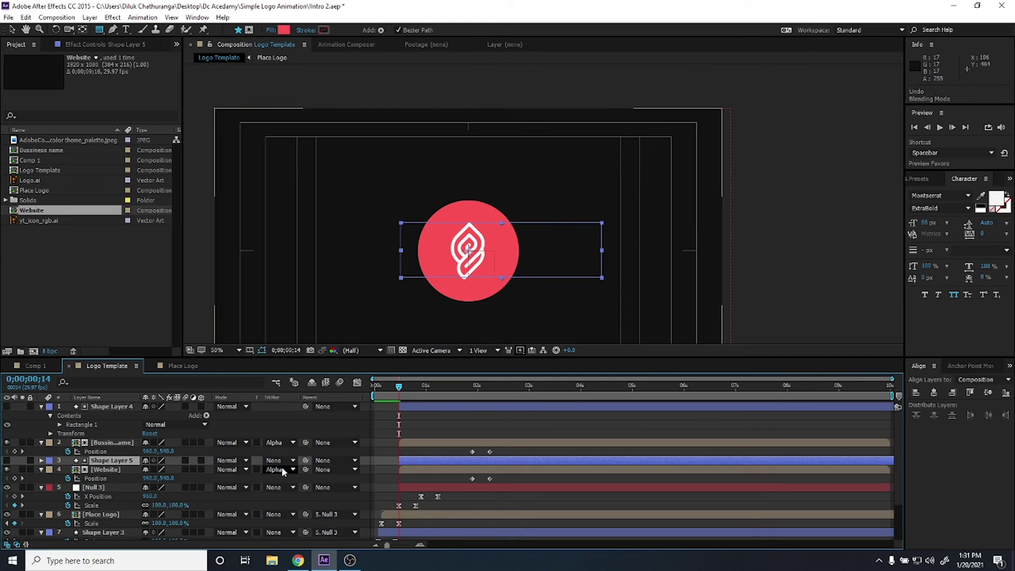
Extend Shape Layer 4's Rectangle 1 path left edge toward the circle at 0;00;02;04.
{"action": "mouse_move", "coordinate": [399, 387]}
{"action": "left_mouse_down"}
{"action": "mouse_move", "coordinate": [491, 408]}
{"action": "mouse_move", "coordinate": [481, 405]}
{"action": "left_mouse_up"}
{"action": "left_click", "coordinate": [481, 406]}
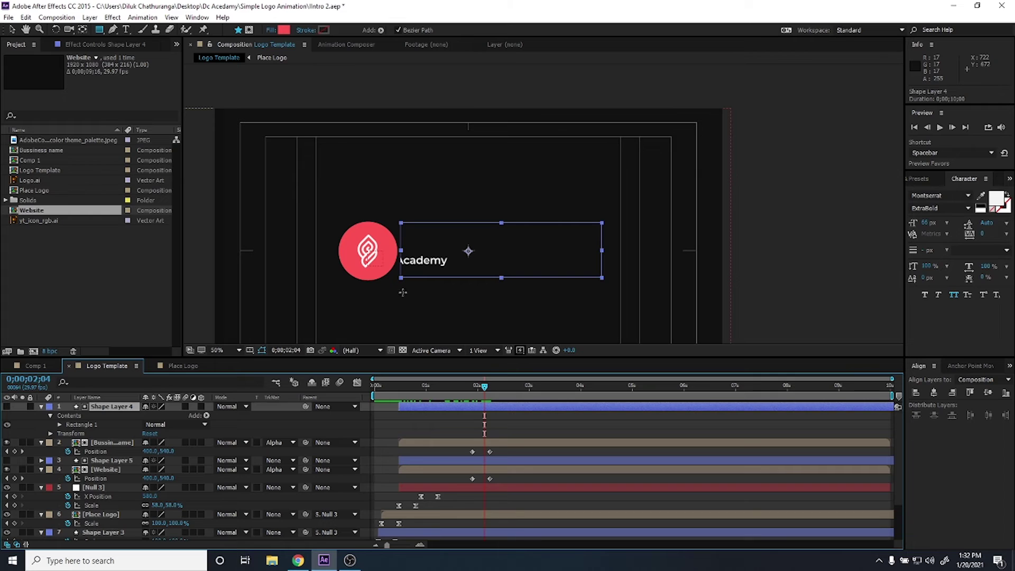
{"action": "left_click", "coordinate": [441, 421]}
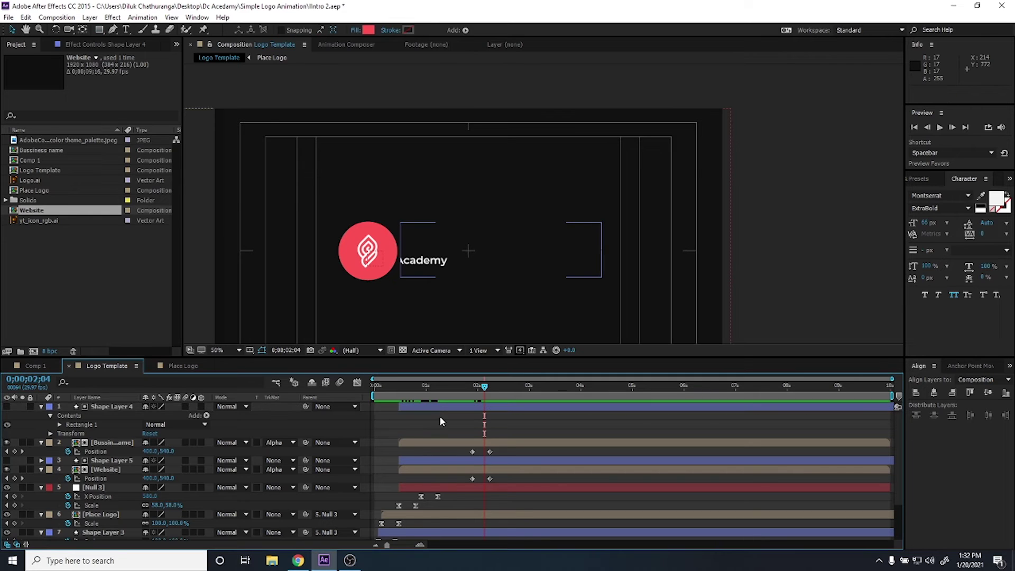
{"action": "left_click", "coordinate": [443, 407]}
{"action": "left_click", "coordinate": [72, 424]}
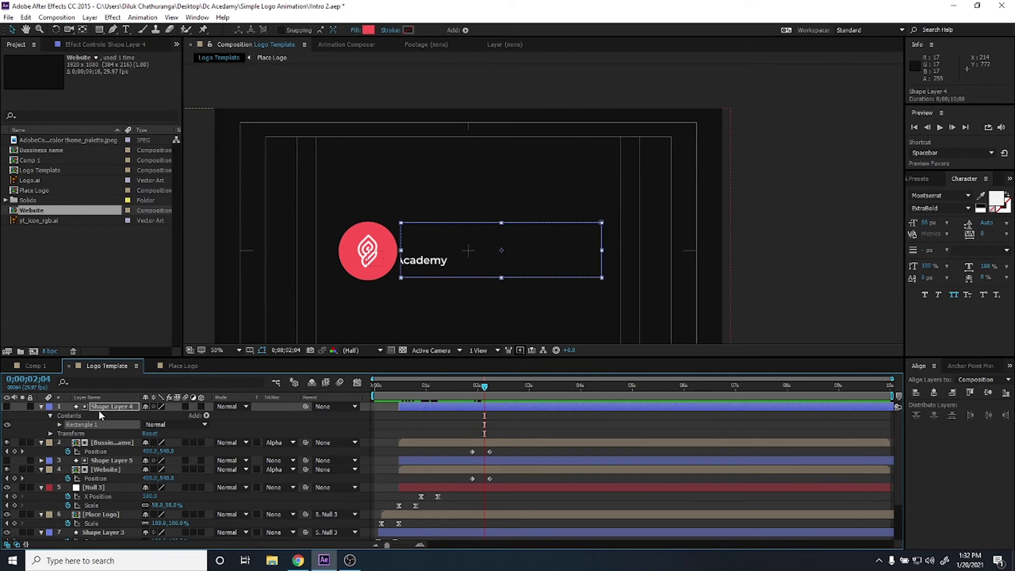
{"action": "scroll", "coordinate": [381, 246], "scroll_direction": "up", "scroll_amount": 4}
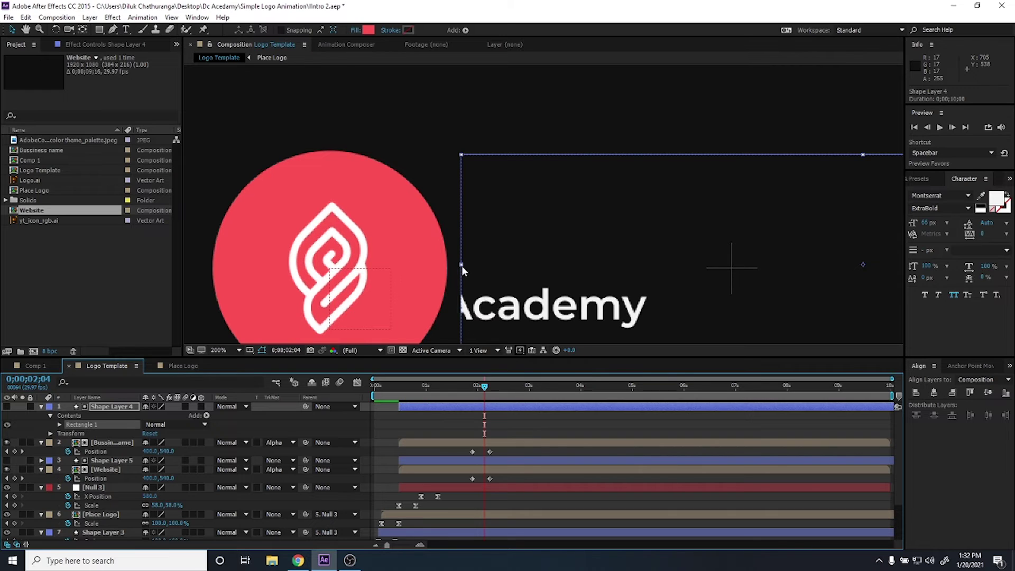
{"action": "left_click", "coordinate": [461, 265]}
{"action": "left_click", "coordinate": [456, 269]}
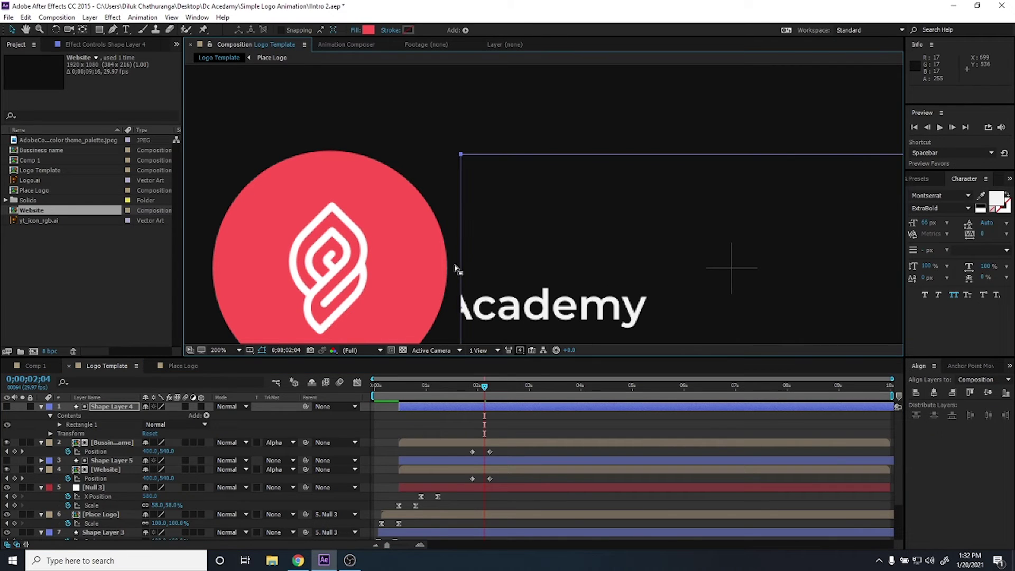
{"action": "left_click", "coordinate": [478, 156]}
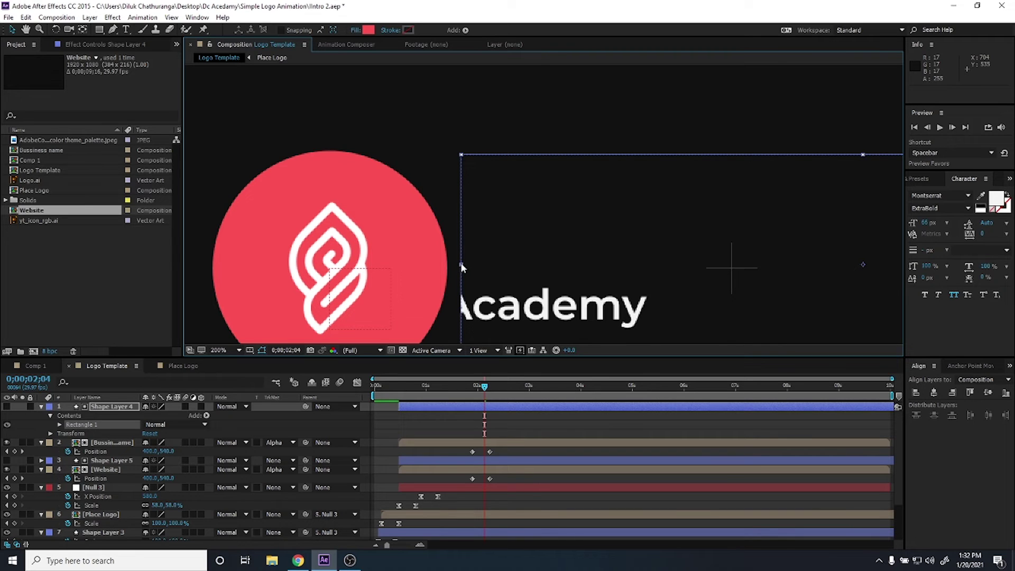
{"action": "left_click_drag", "start_coordinate": [461, 264], "coordinate": [447, 265]}
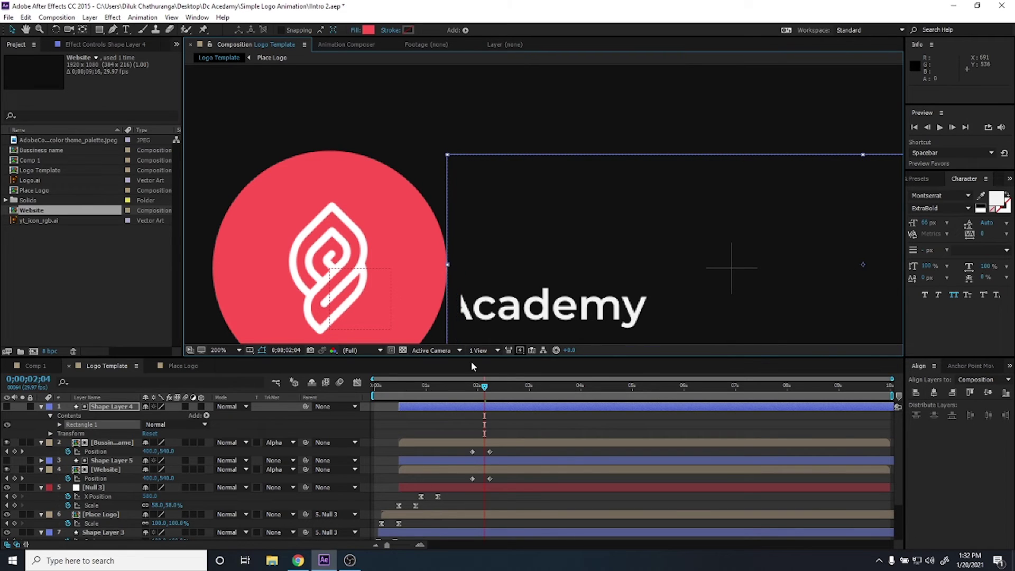
Stretch the Shape Layer 5 matte rectangle slightly wider to the left at 0;00;01;28.
{"action": "left_click_drag", "start_coordinate": [486, 388], "coordinate": [472, 389]}
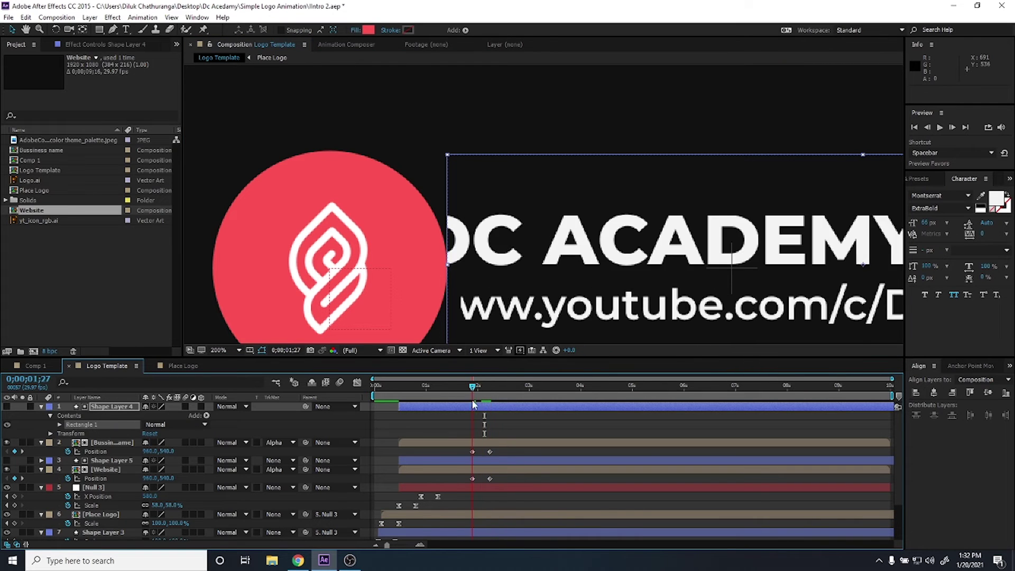
{"action": "left_click", "coordinate": [419, 214]}
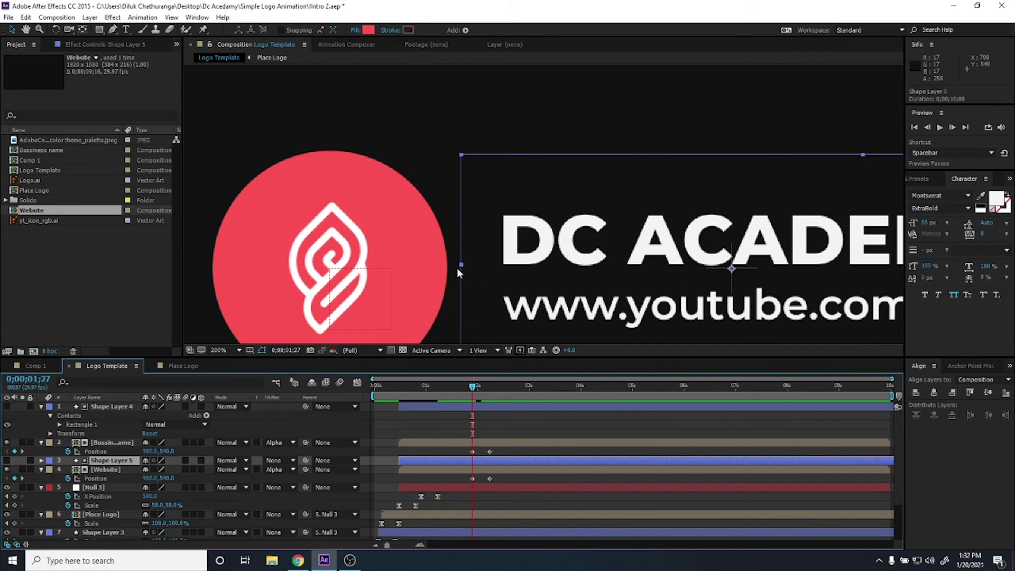
{"action": "left_click_drag", "start_coordinate": [462, 263], "coordinate": [448, 264]}
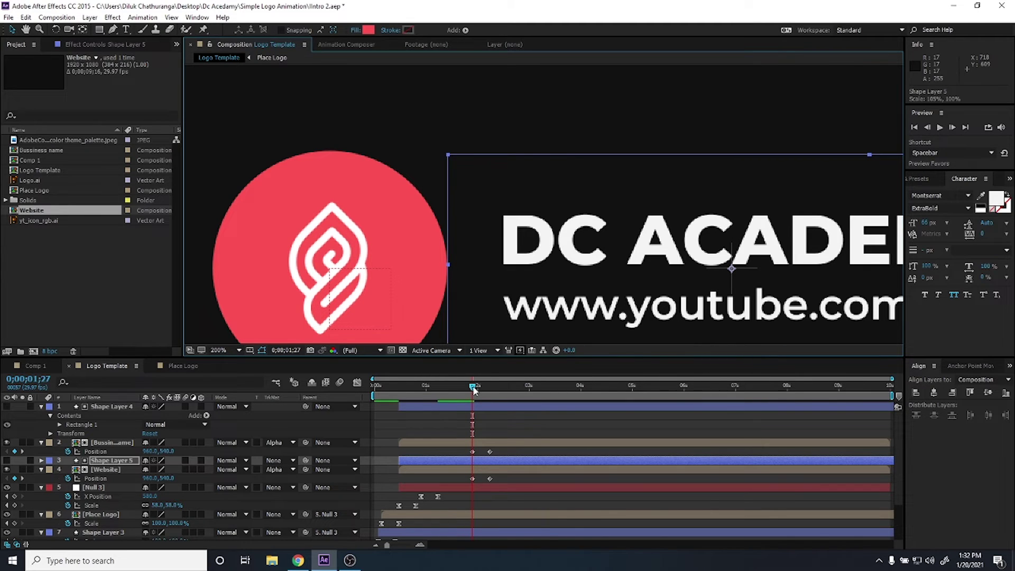
{"action": "left_click_drag", "start_coordinate": [474, 391], "coordinate": [479, 391]}
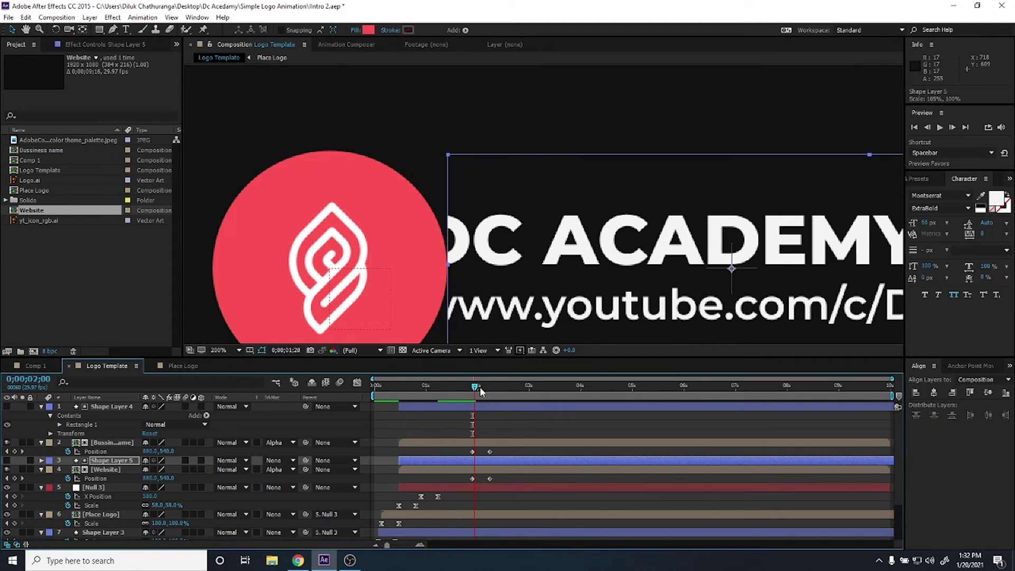
{"action": "left_click", "coordinate": [502, 454]}
{"action": "mouse_move", "coordinate": [463, 448]}
{"action": "left_mouse_down"}
{"action": "mouse_move", "coordinate": [494, 454]}
{"action": "mouse_move", "coordinate": [459, 482]}
{"action": "left_mouse_up"}
Apply Easy Ease to both text layers' Position keyframes and push the speed peak toward the end.
{"action": "key", "text": "F9"}
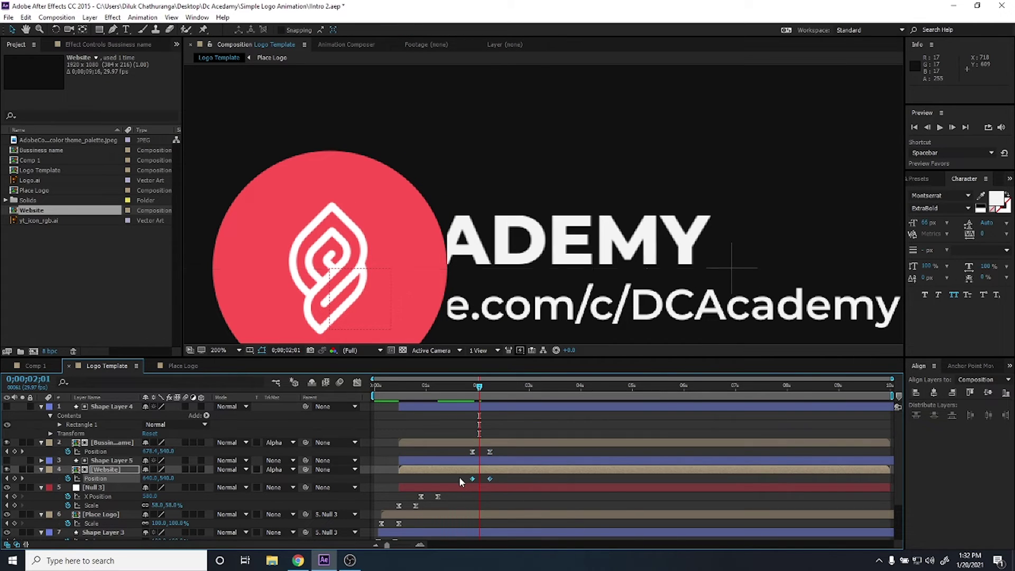
{"action": "key", "text": "F9"}
{"action": "left_click_drag", "start_coordinate": [497, 447], "coordinate": [467, 455], "text": "shift"}
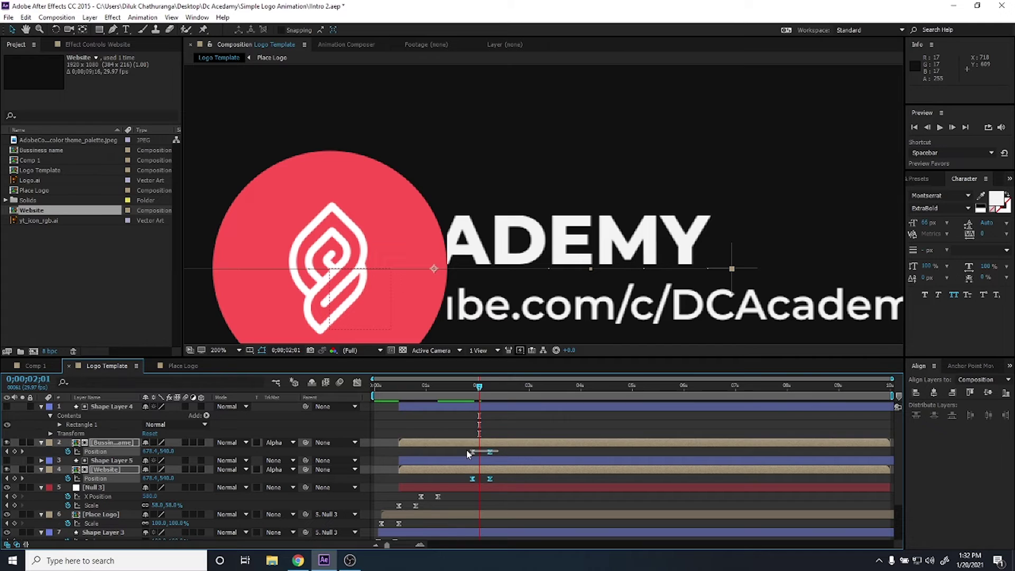
{"action": "key", "text": "shift+F3"}
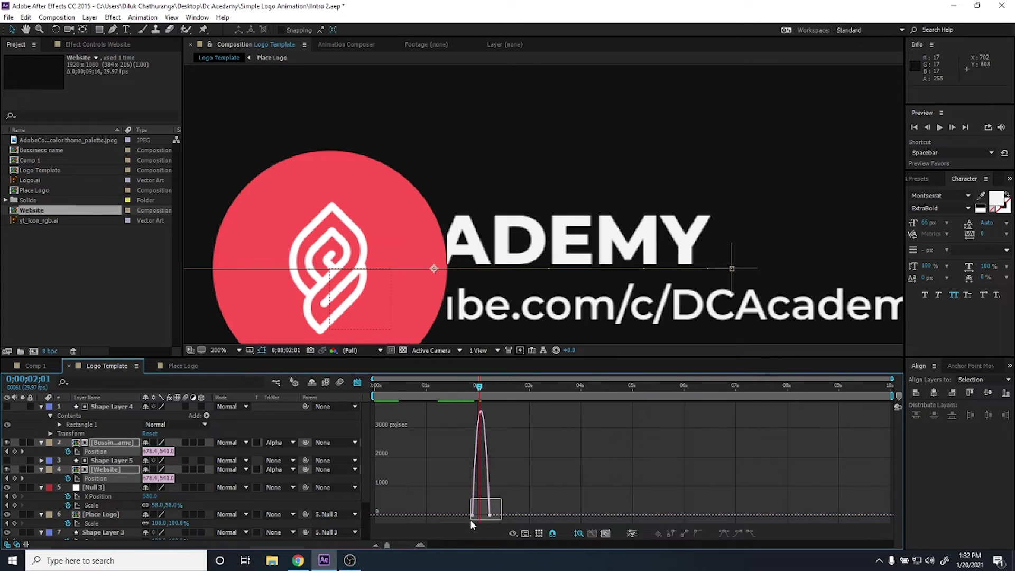
{"action": "left_click_drag", "start_coordinate": [472, 522], "coordinate": [486, 516]}
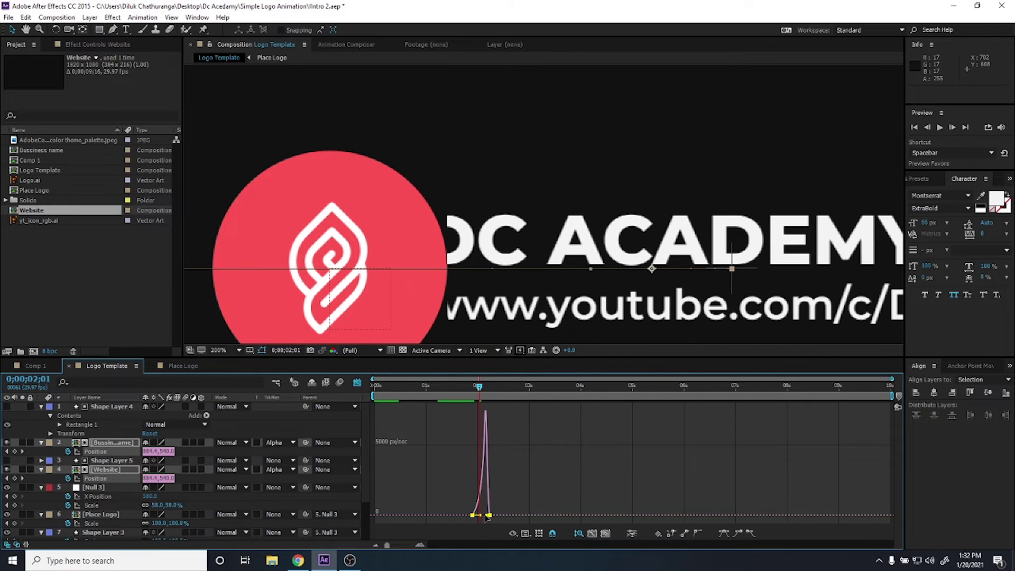
{"action": "left_click_drag", "start_coordinate": [487, 517], "coordinate": [483, 516]}
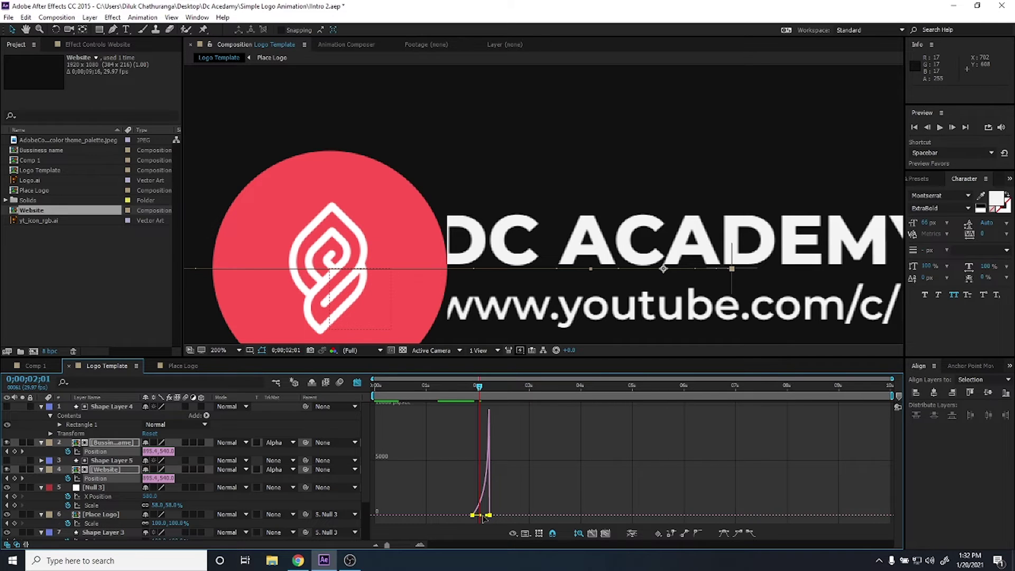
{"action": "left_click_drag", "start_coordinate": [482, 517], "coordinate": [483, 518]}
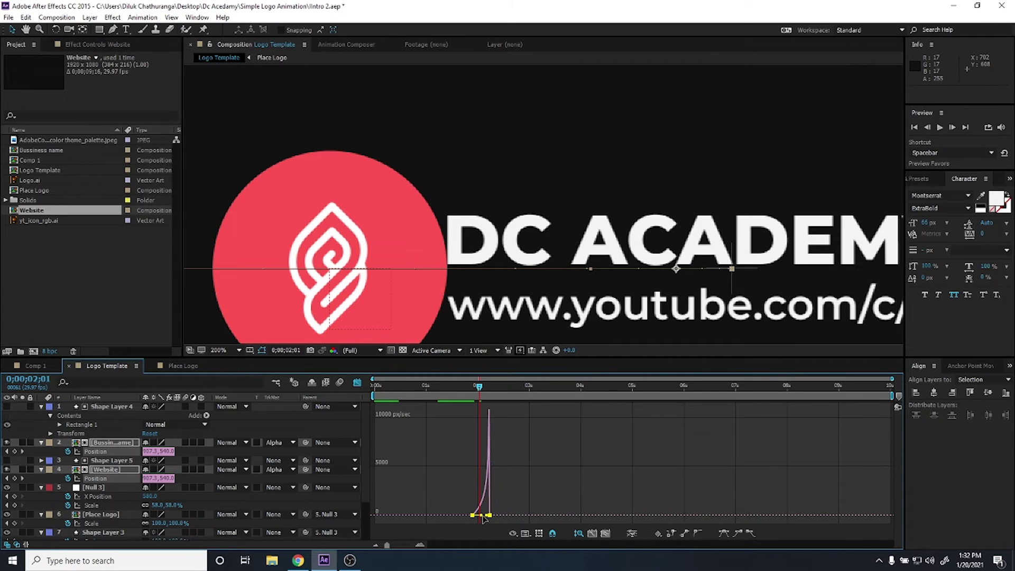
Preview the eased text slide from 1;19 and 1;11, ending with time at 2;07.
{"action": "left_click", "coordinate": [458, 386]}
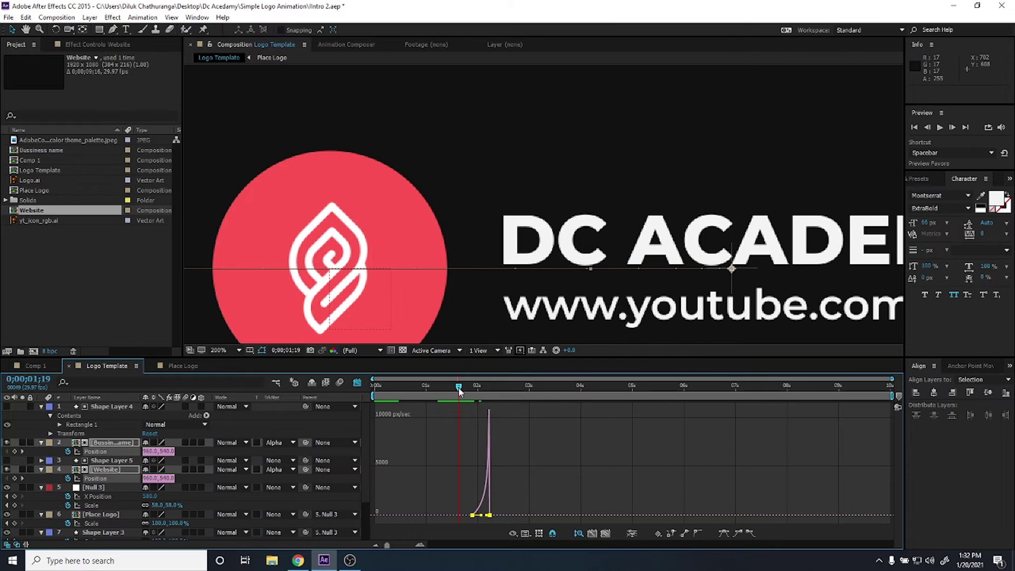
{"action": "key", "text": "space"}
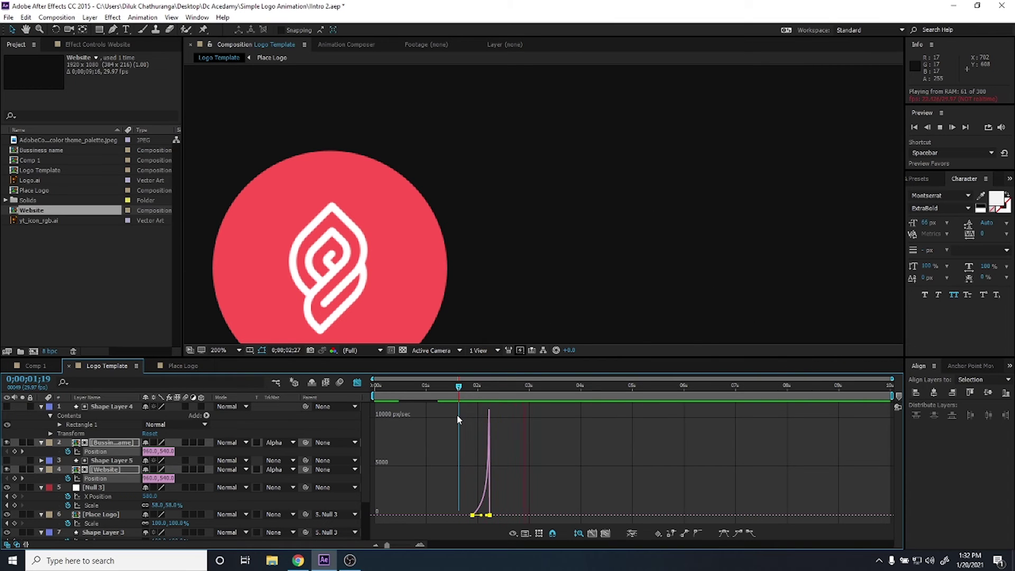
{"action": "key", "text": "space"}
{"action": "scroll", "coordinate": [528, 280], "scroll_direction": "down", "scroll_amount": 3}
{"action": "left_click", "coordinate": [444, 384]}
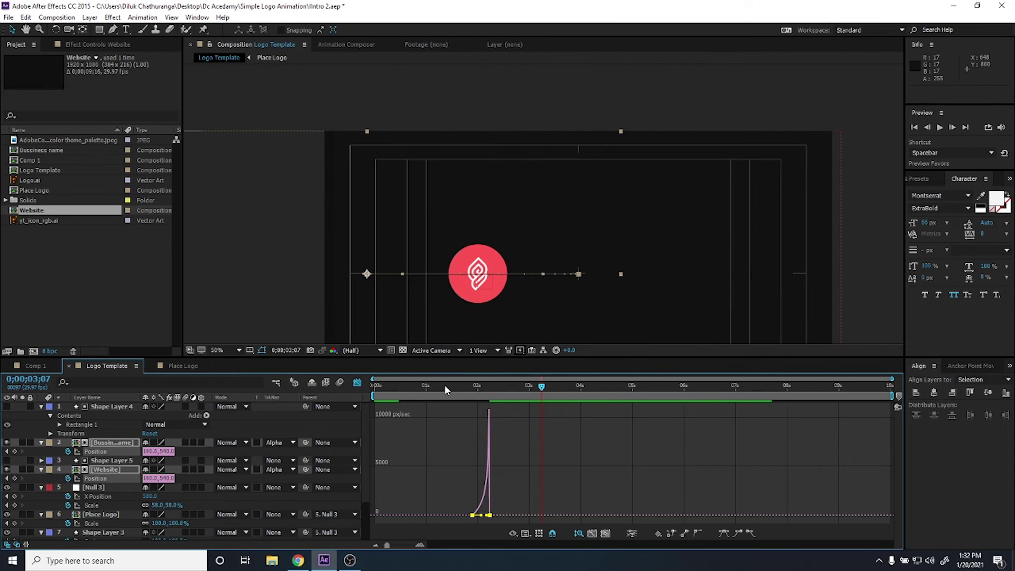
{"action": "left_click", "coordinate": [358, 385]}
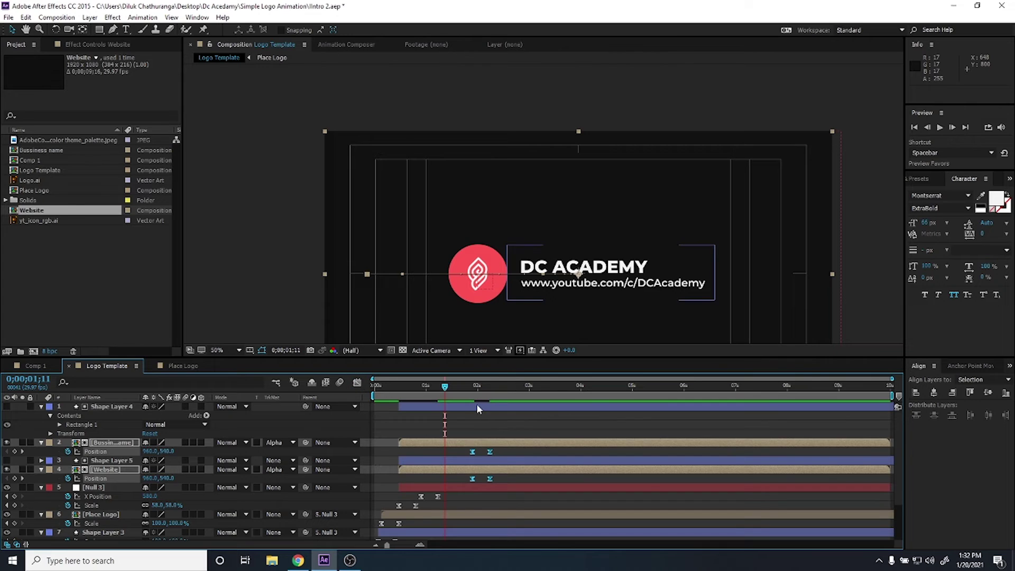
{"action": "key", "text": "space"}
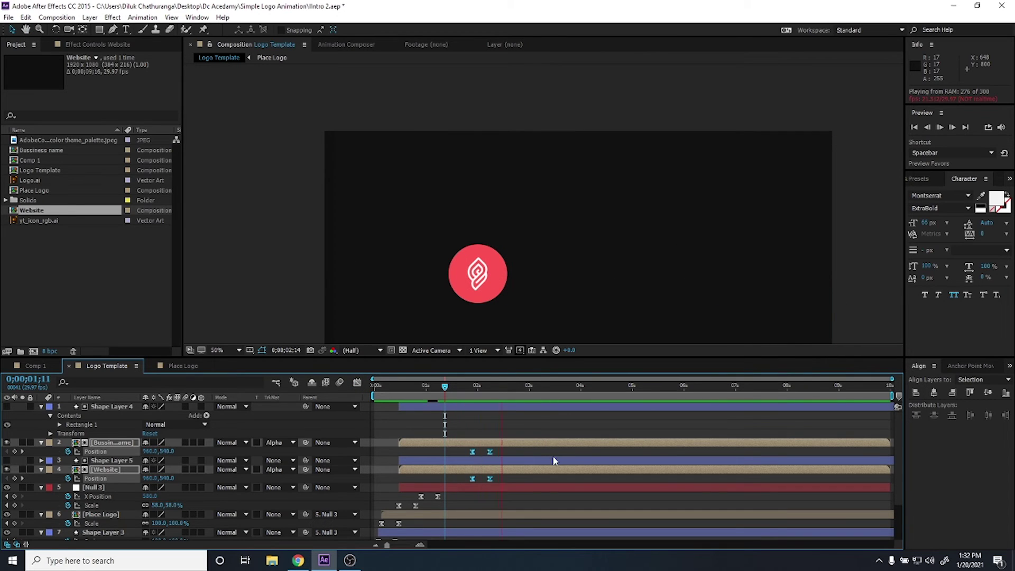
{"action": "left_click", "coordinate": [501, 405]}
{"action": "left_click", "coordinate": [491, 391]}
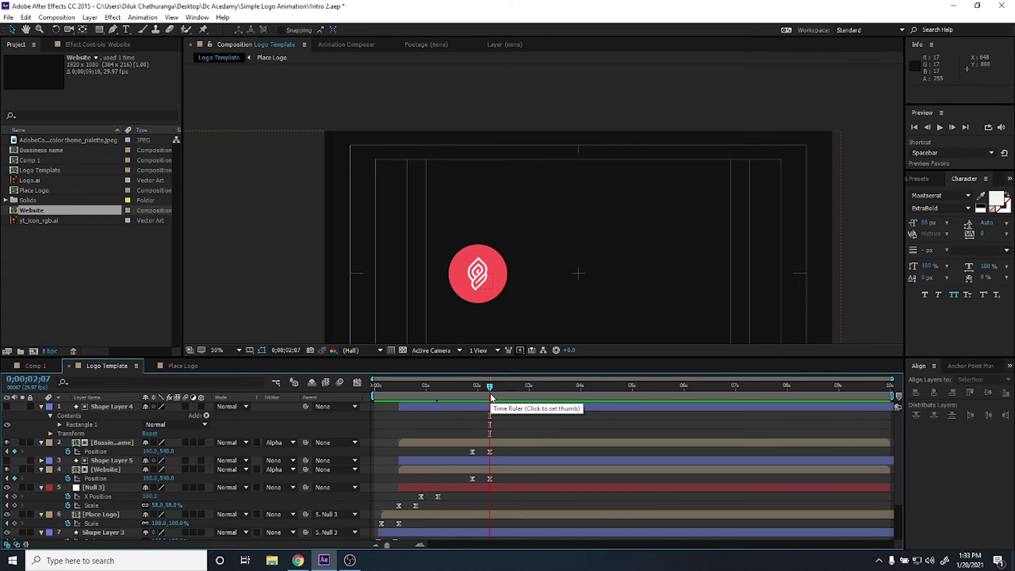
Keyframe Null 3's X Position and Scale at 2;07 and paste the starting X Position at 2;17.
{"action": "left_click", "coordinate": [495, 488]}
{"action": "left_click", "coordinate": [14, 496]}
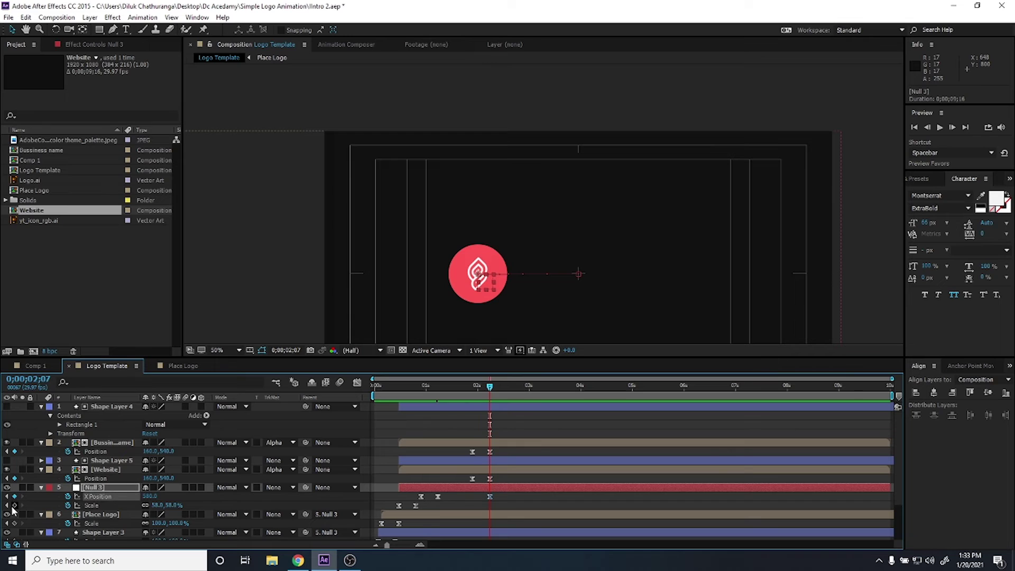
{"action": "left_click", "coordinate": [14, 505]}
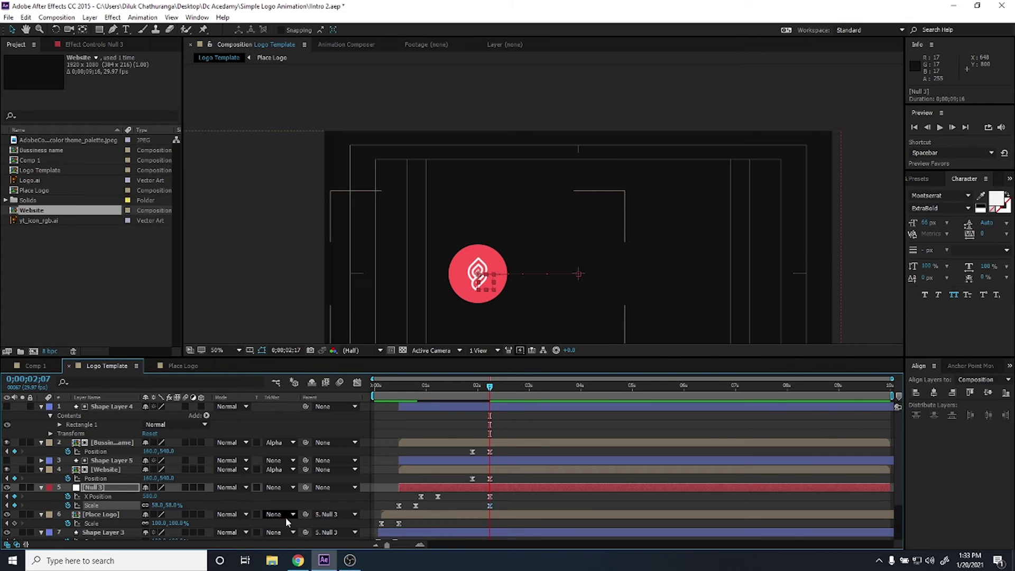
{"action": "key", "text": "shift+Page_Down"}
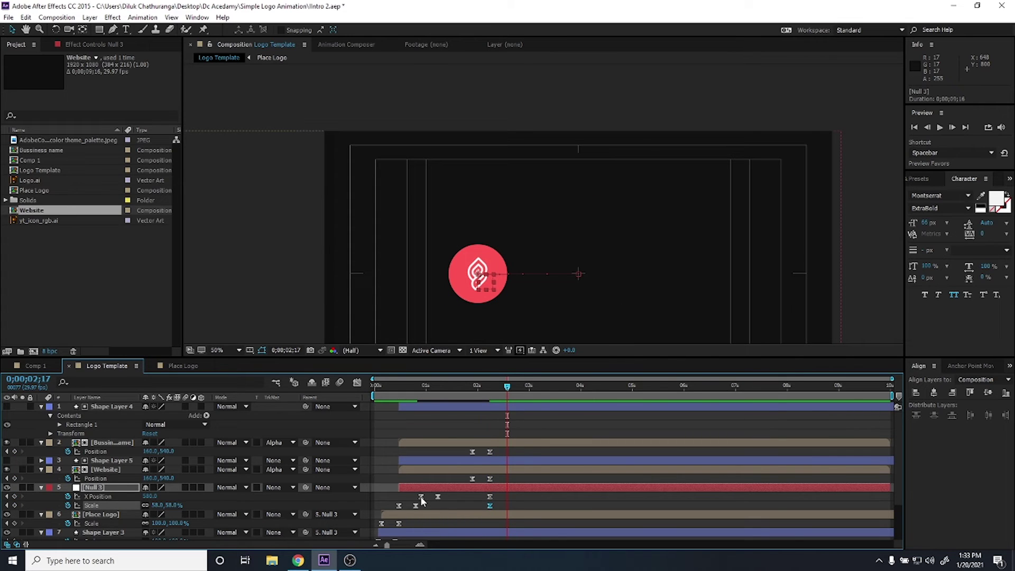
{"action": "left_click", "coordinate": [420, 497]}
{"action": "key", "text": "ctrl+c"}
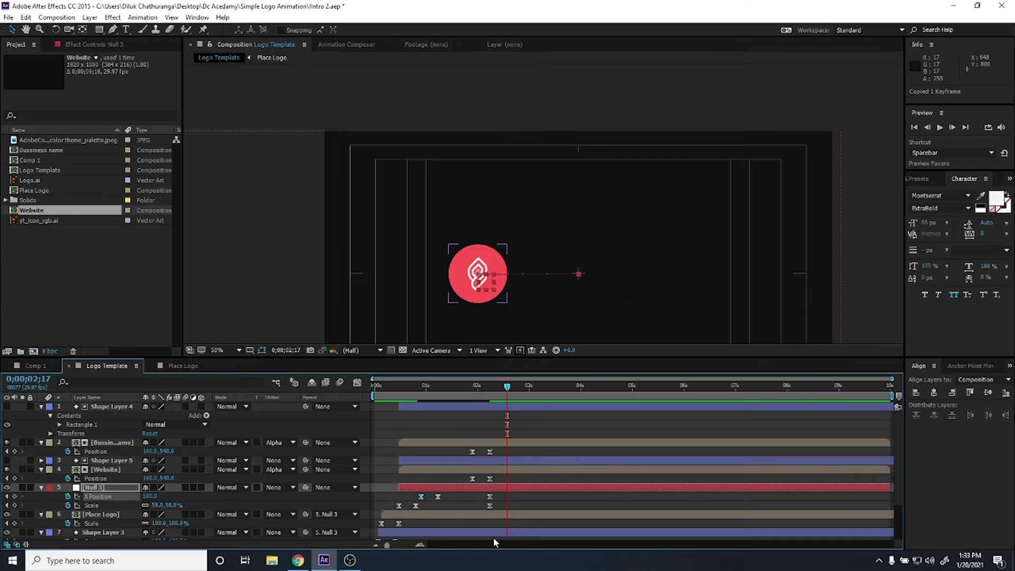
{"action": "key", "text": "ctrl+v"}
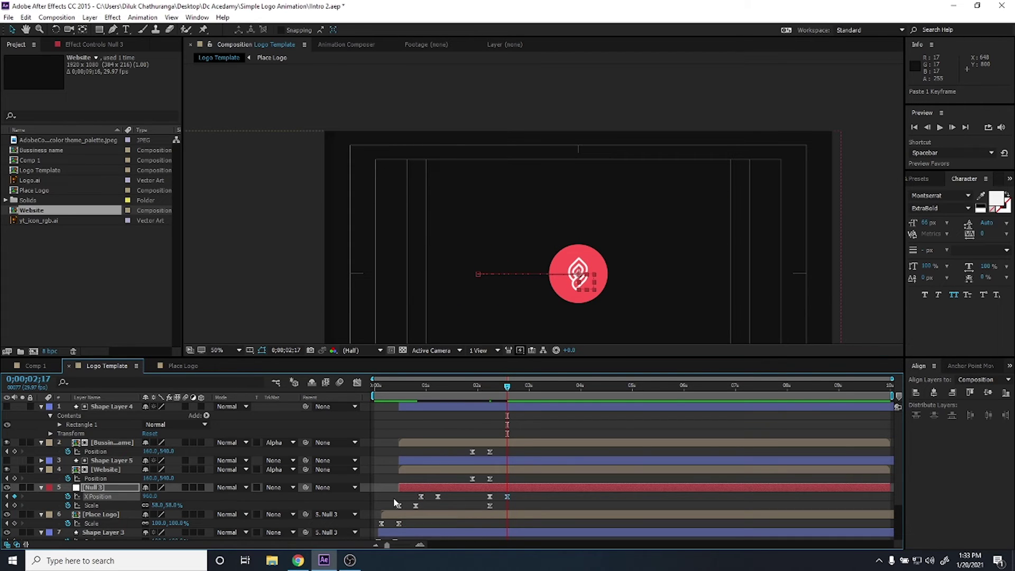
Add a Null 3 Scale keyframe at 2;17 and set Scale to 0% at 2;27.
{"action": "left_click", "coordinate": [15, 506]}
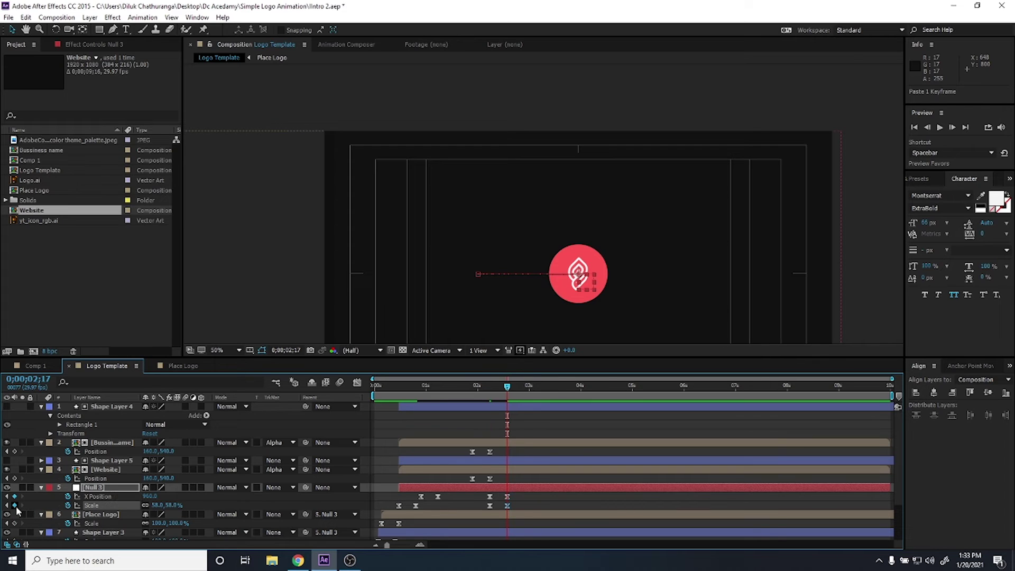
{"action": "key", "text": "shift+Page_Down"}
{"action": "mouse_move", "coordinate": [400, 508]}
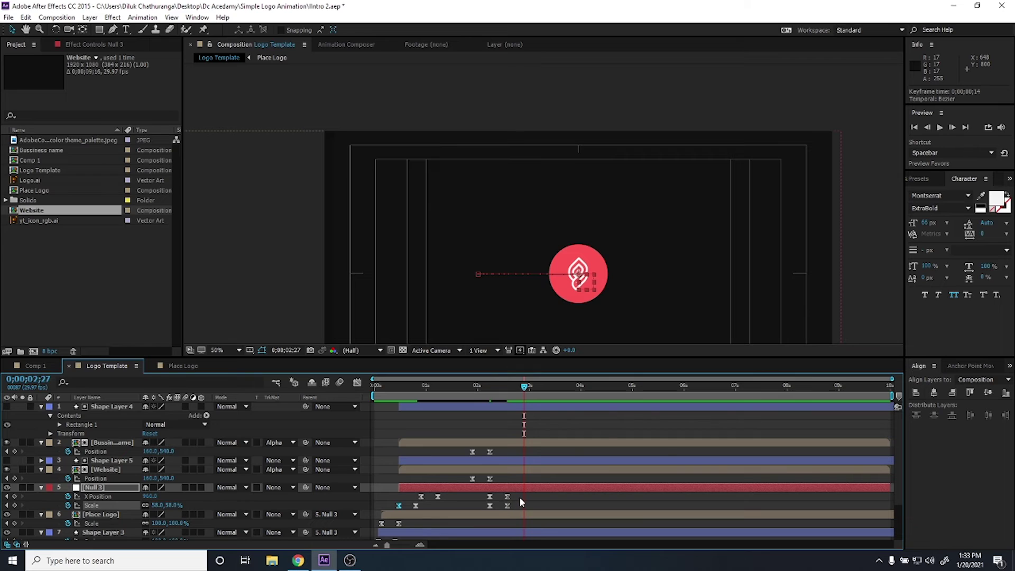
{"action": "left_click", "coordinate": [506, 487]}
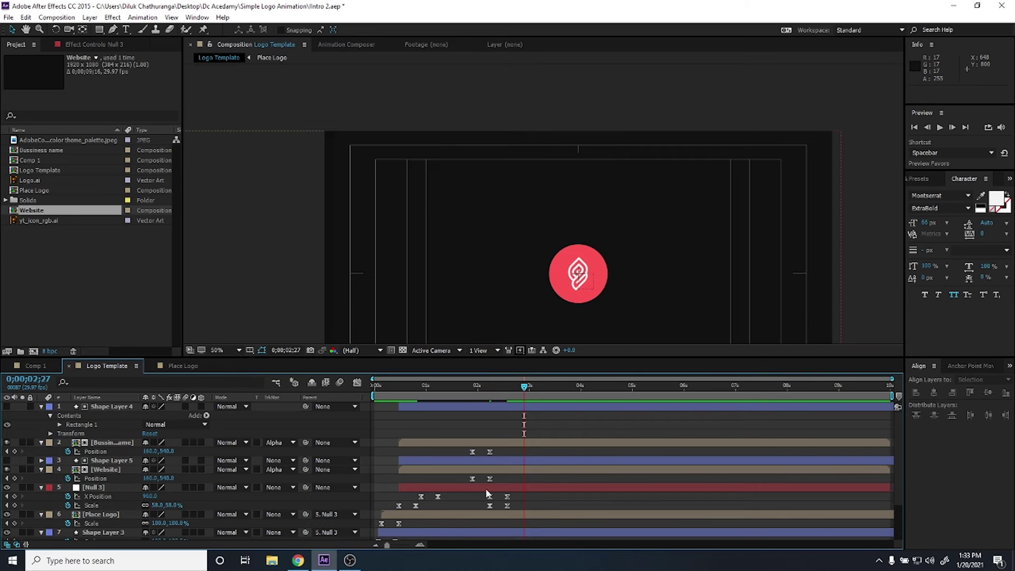
{"action": "left_click", "coordinate": [157, 505]}
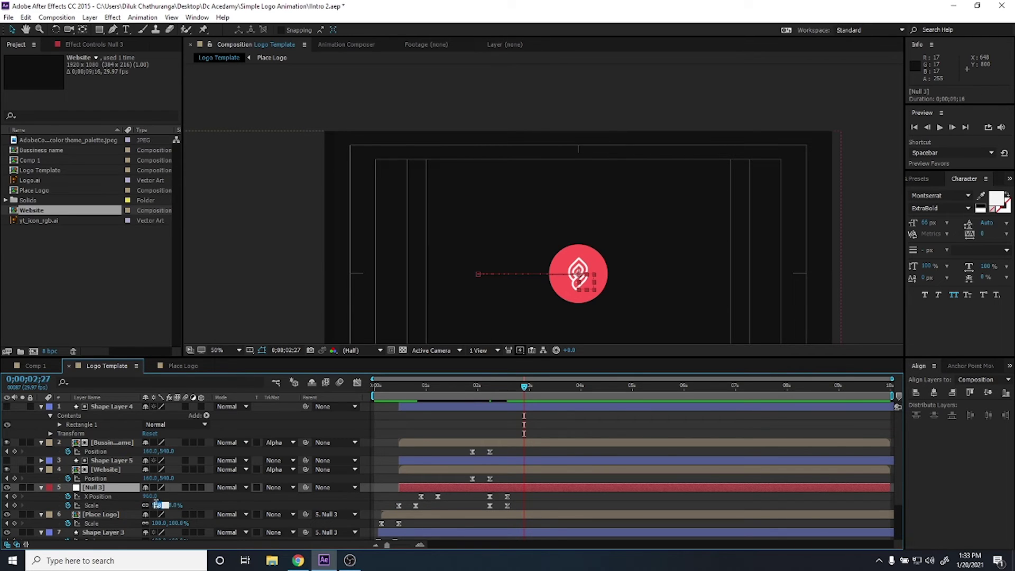
{"action": "type", "text": "0"}
{"action": "key", "text": "Return"}
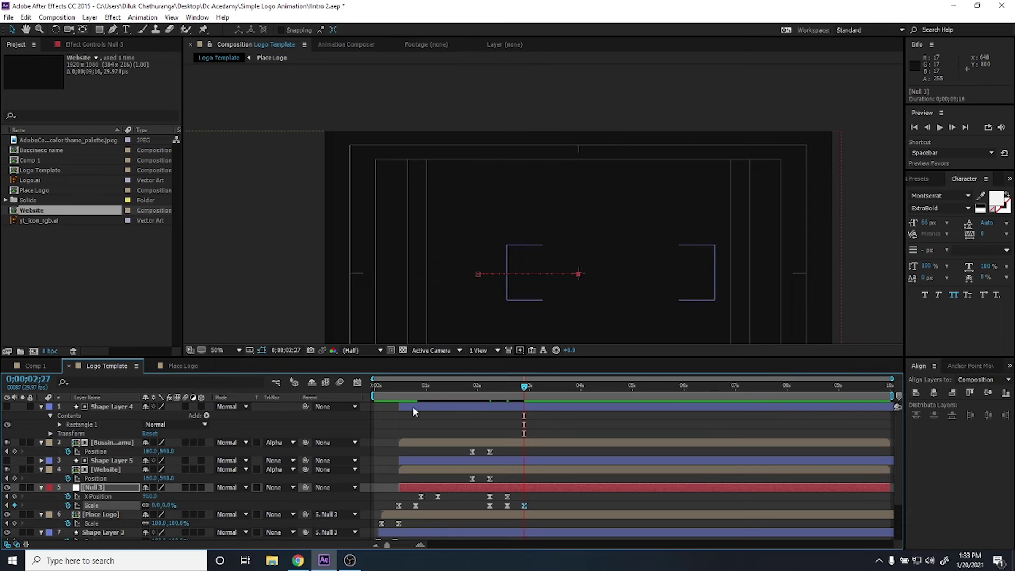
Preview the logo exit from 1;27 and select Null 3's two new X Position keyframes.
{"action": "left_click", "coordinate": [473, 386]}
{"action": "key", "text": "space"}
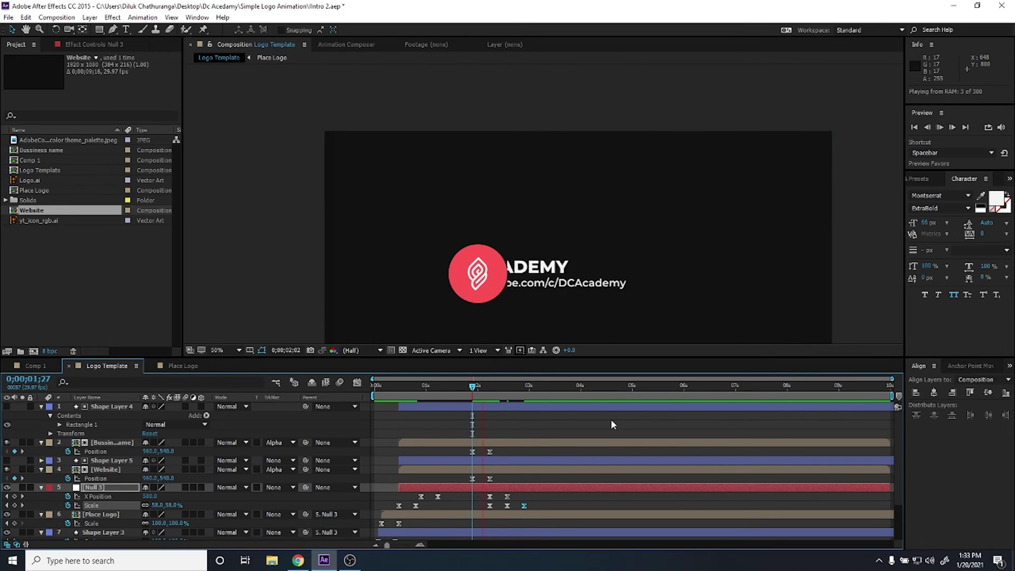
{"action": "left_click", "coordinate": [617, 500]}
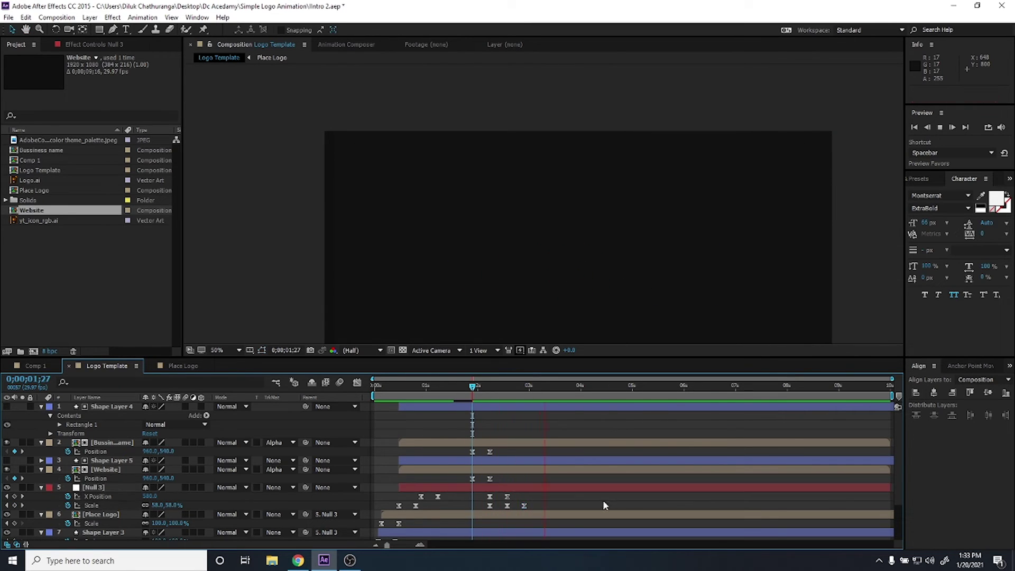
{"action": "left_click_drag", "start_coordinate": [467, 504], "coordinate": [538, 493]}
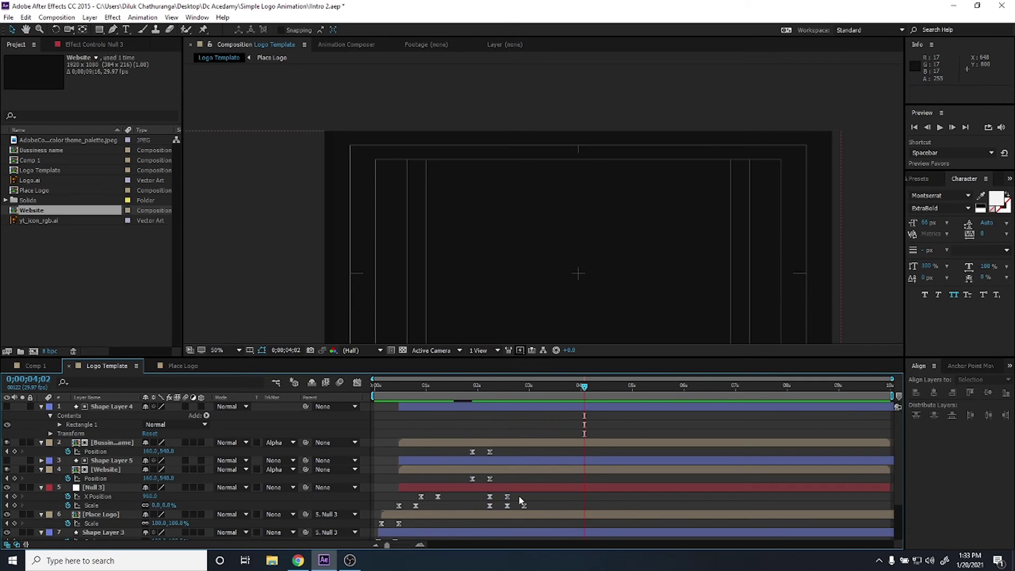
{"action": "left_click_drag", "start_coordinate": [527, 499], "coordinate": [482, 492]}
Lengthen the ease on Null 3's left X Position keyframe so speed spikes late.
{"action": "left_click", "coordinate": [357, 381]}
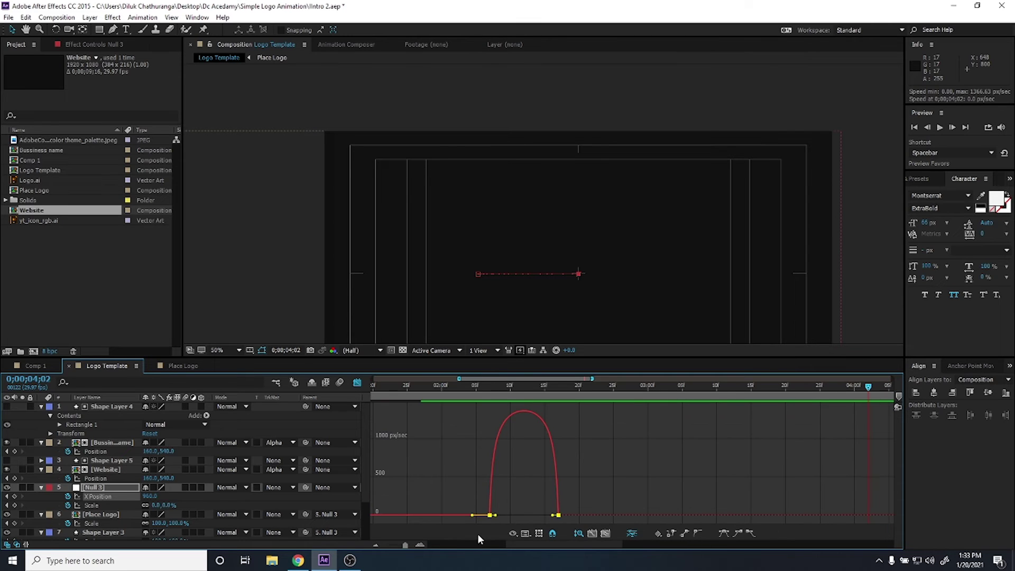
{"action": "left_click", "coordinate": [490, 515]}
{"action": "left_click_drag", "start_coordinate": [496, 515], "coordinate": [524, 514]}
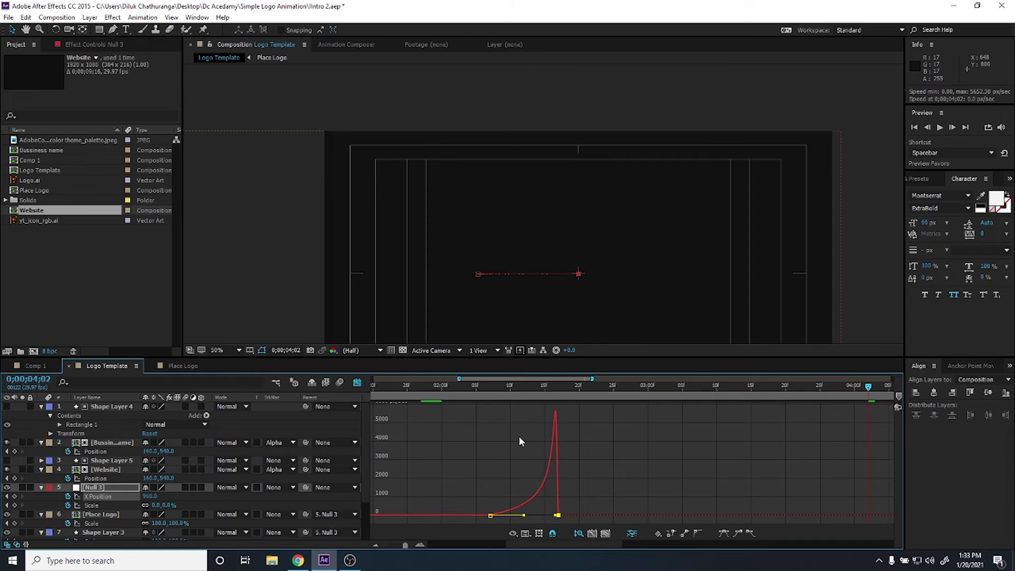
{"action": "left_click_drag", "start_coordinate": [495, 389], "coordinate": [559, 398]}
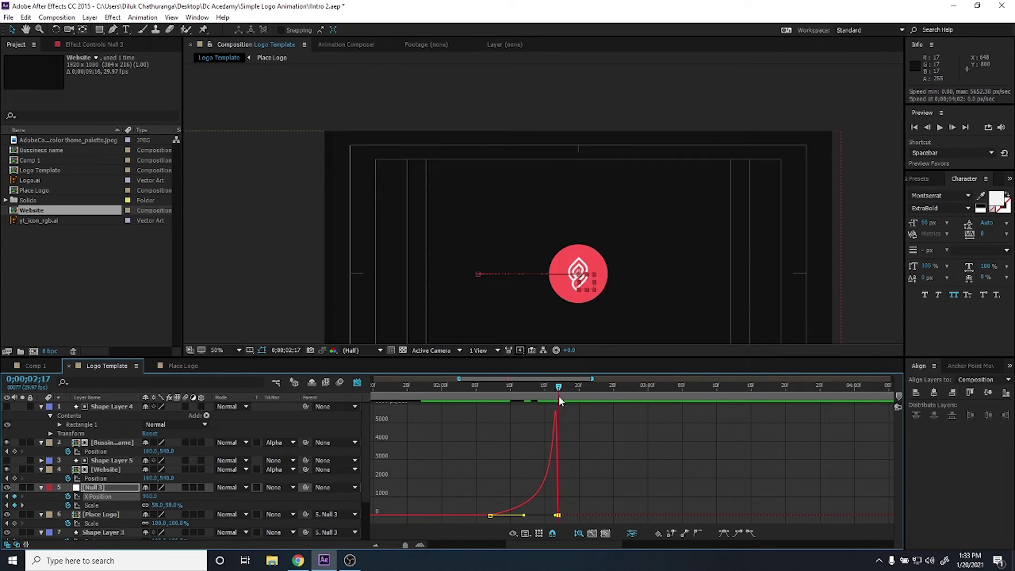
{"action": "left_click", "coordinate": [363, 384]}
Move Null 3's final Scale keyframe to about 3;00 and steepen its eased speed curve.
{"action": "mouse_move", "coordinate": [558, 506]}
{"action": "left_mouse_down"}
{"action": "mouse_move", "coordinate": [631, 508]}
{"action": "mouse_move", "coordinate": [571, 504]}
{"action": "left_mouse_up"}
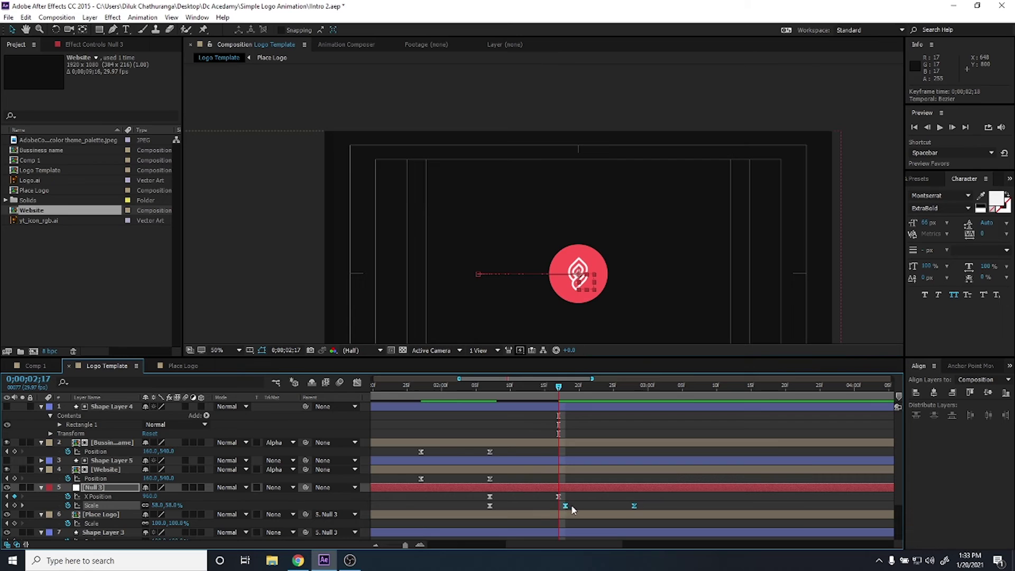
{"action": "mouse_move", "coordinate": [570, 504]}
{"action": "left_mouse_down"}
{"action": "mouse_move", "coordinate": [647, 506]}
{"action": "mouse_move", "coordinate": [579, 506]}
{"action": "left_mouse_up"}
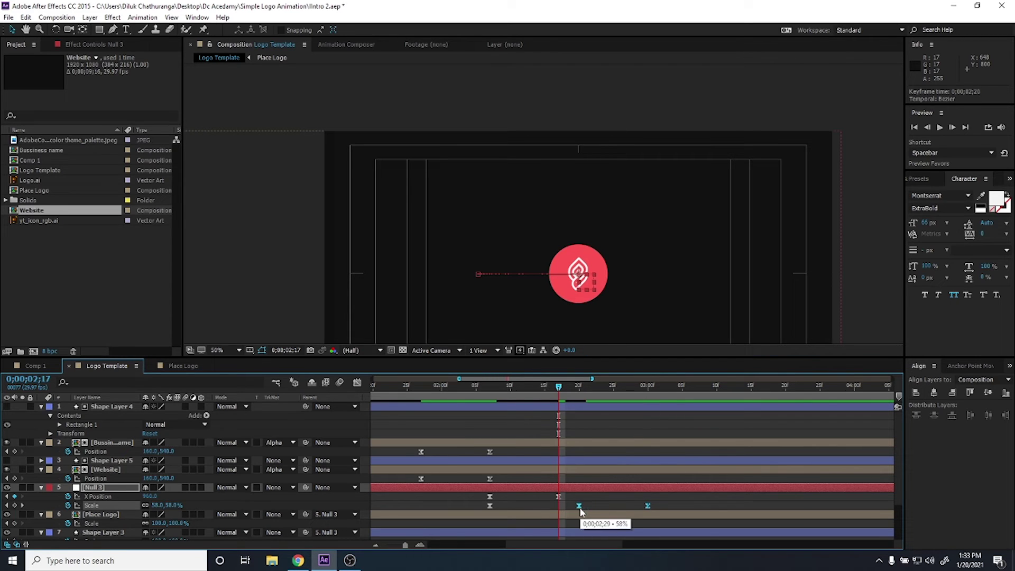
{"action": "left_click", "coordinate": [357, 383]}
{"action": "left_click_drag", "start_coordinate": [584, 412], "coordinate": [621, 411]}
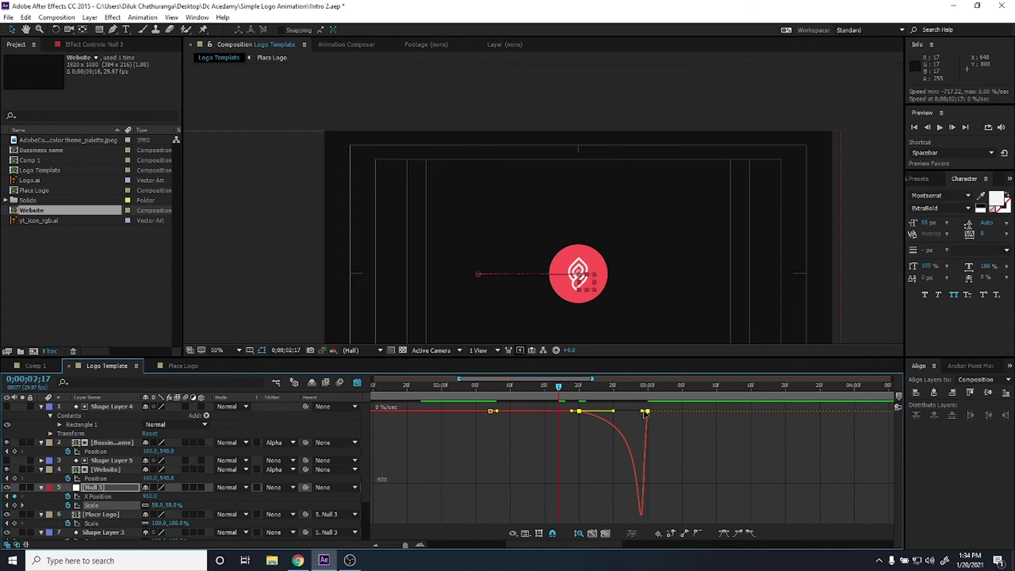
{"action": "left_click_drag", "start_coordinate": [646, 411], "coordinate": [613, 411]}
{"action": "key", "text": "space"}
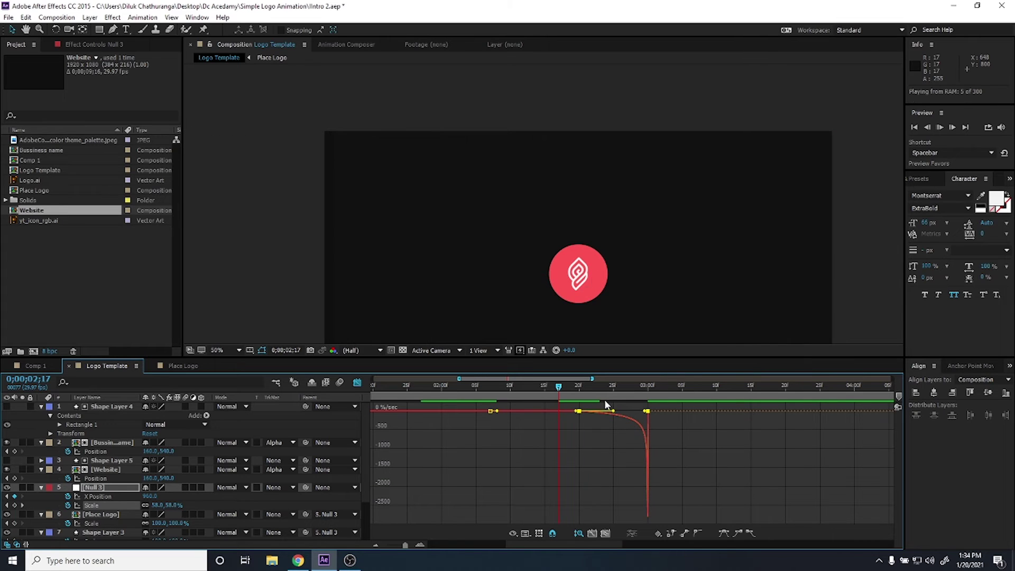
{"action": "left_click", "coordinate": [358, 382]}
{"action": "left_click", "coordinate": [654, 388]}
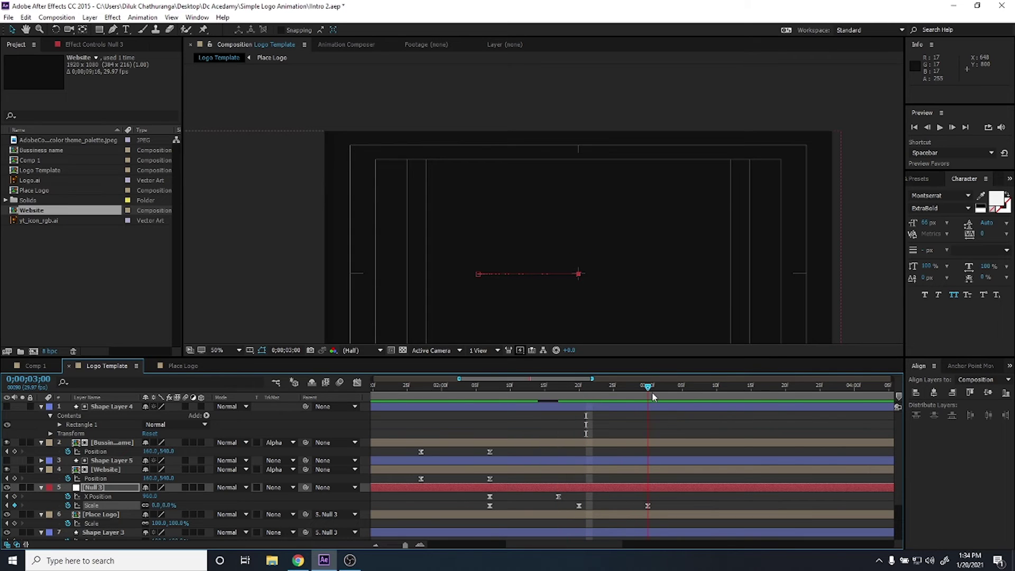
End the work area at 0;00;03;00 with N, zoom the timeline out, and preview the intro.
{"action": "key", "text": "Page_Up"}
{"action": "key", "text": "n"}
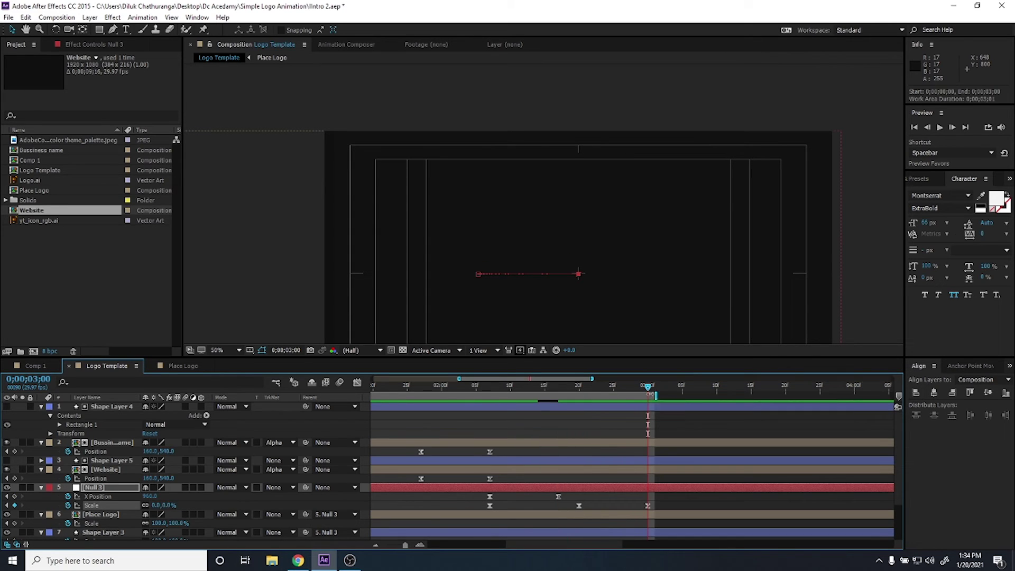
{"action": "key", "text": "semicolon"}
{"action": "key", "text": "space"}
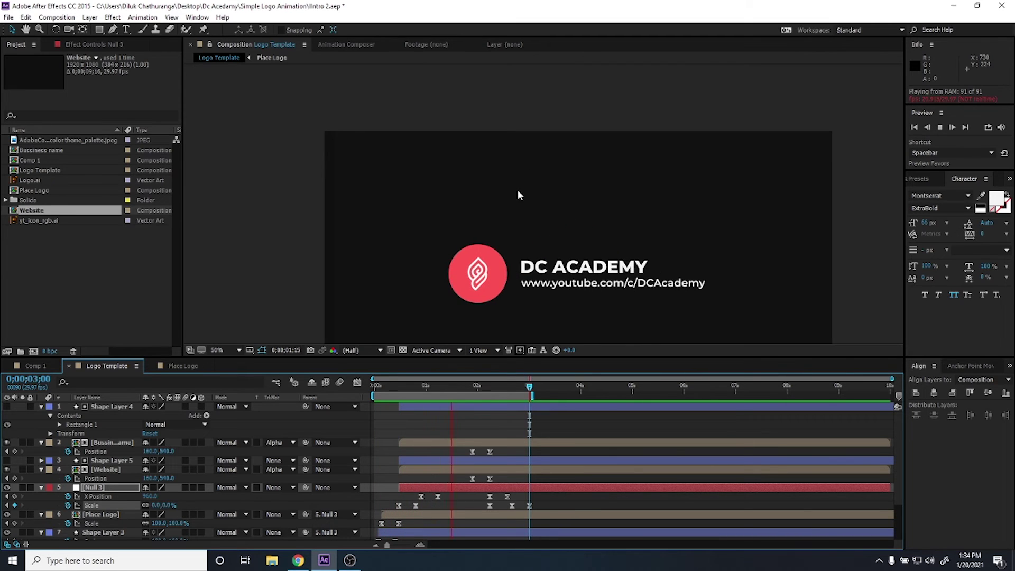
{"action": "key", "text": "comma"}
{"action": "key", "text": "space"}
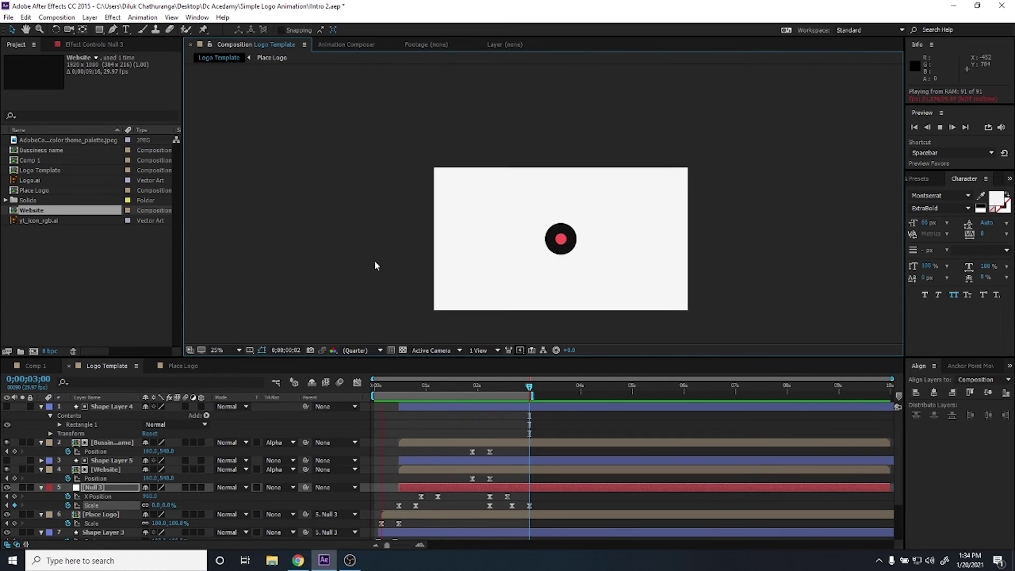
{"action": "key", "text": "space"}
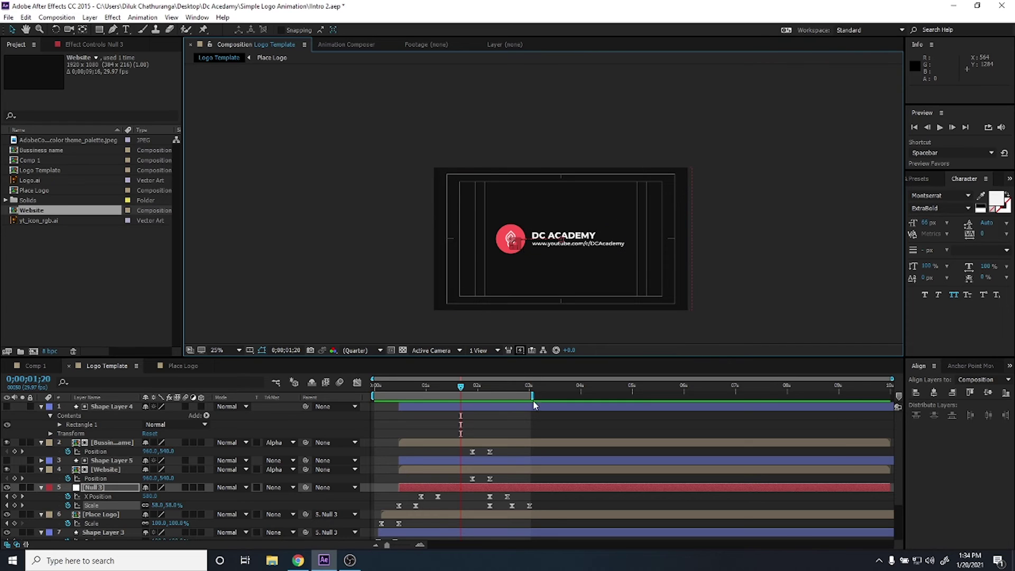
Extend the work area, put yt_icon_rgb.ai in Place Logo, hide Logo Outlines, and save.
{"action": "left_click_drag", "start_coordinate": [532, 396], "coordinate": [558, 396]}
{"action": "left_click", "coordinate": [545, 431]}
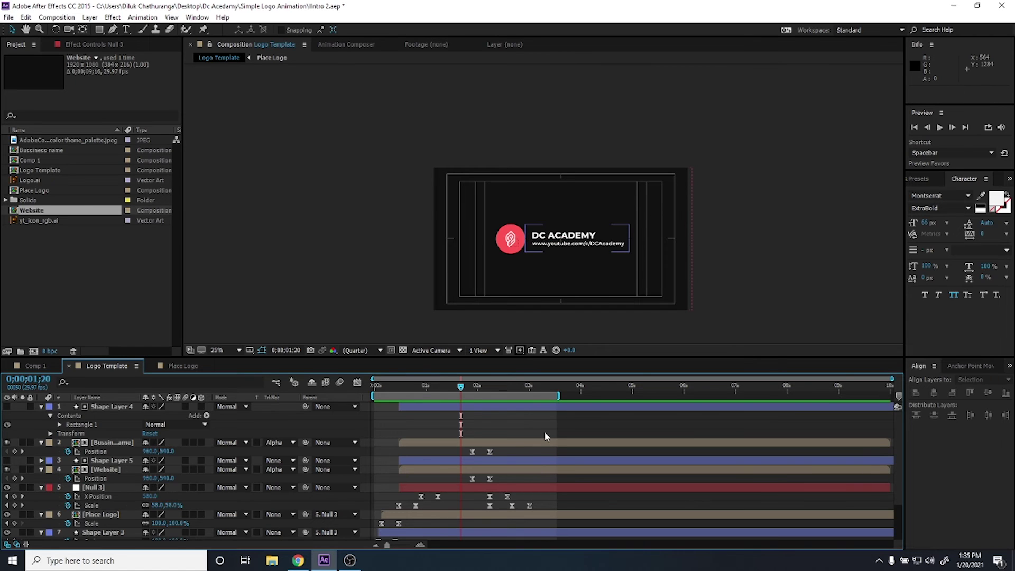
{"action": "left_click", "coordinate": [109, 515]}
{"action": "double_click", "coordinate": [77, 515]}
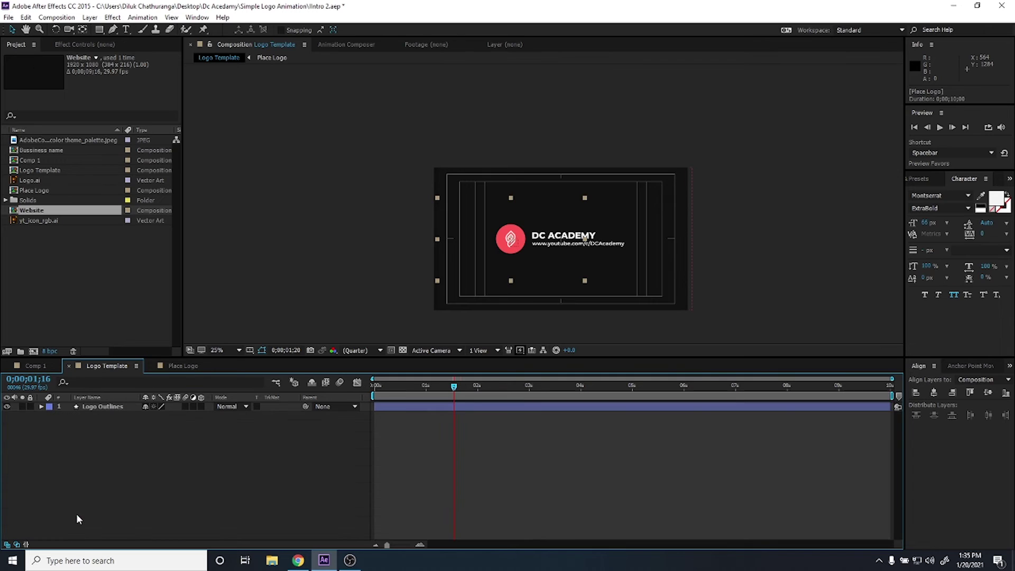
{"action": "left_click", "coordinate": [3, 410]}
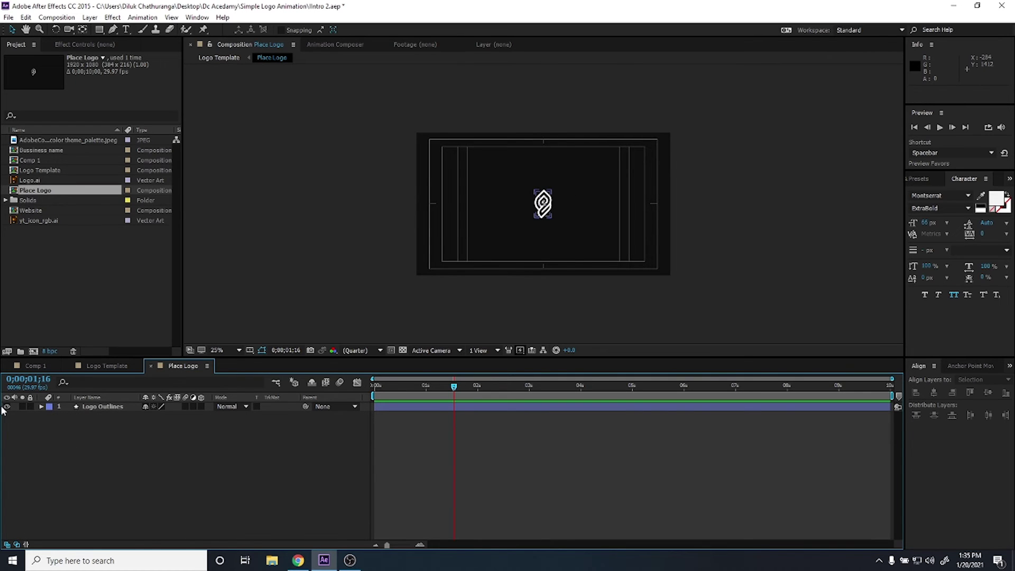
{"action": "left_click_drag", "start_coordinate": [47, 220], "coordinate": [10, 418]}
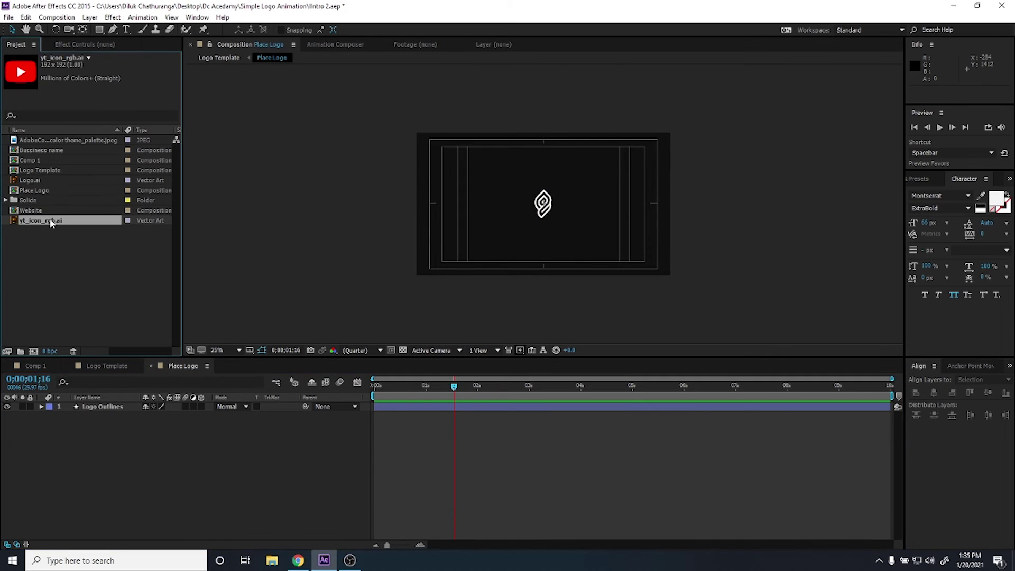
{"action": "left_click", "coordinate": [7, 406]}
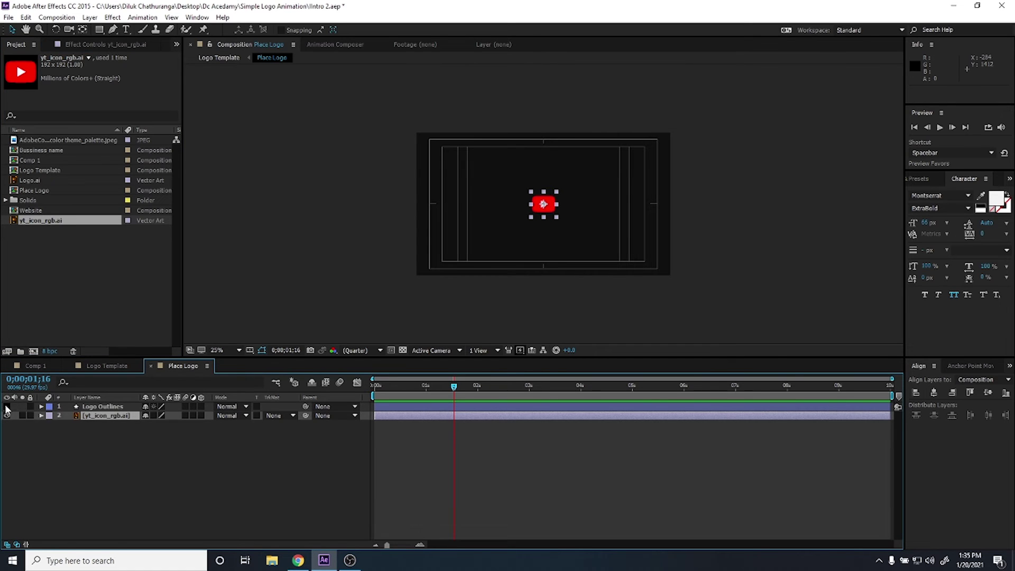
{"action": "left_click", "coordinate": [562, 336]}
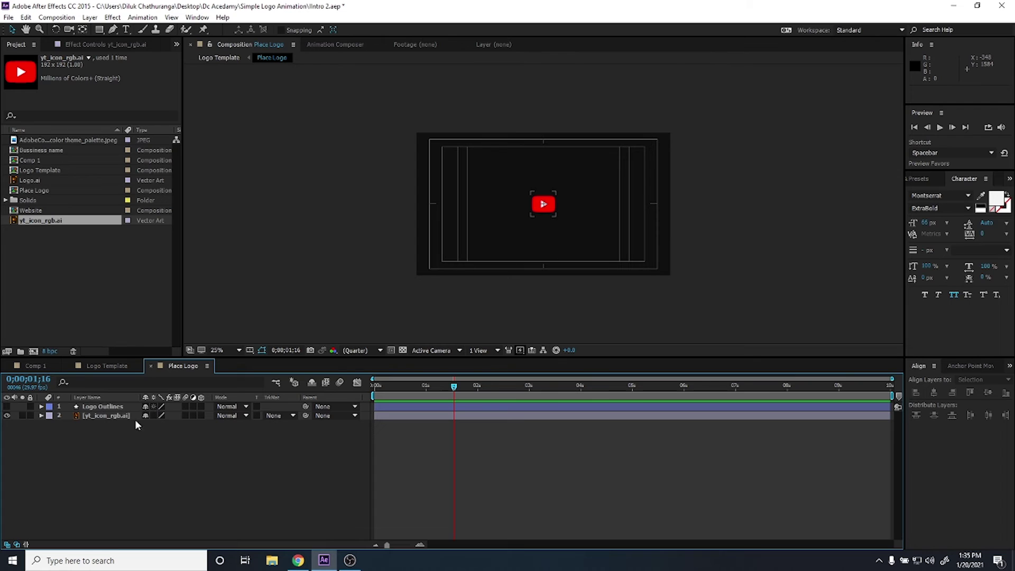
{"action": "key", "text": "ctrl+s"}
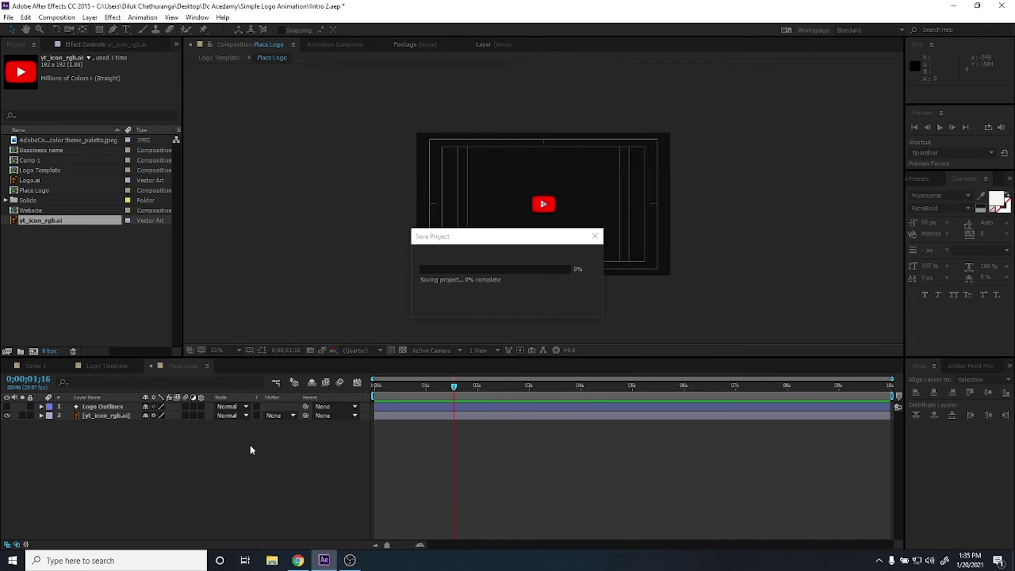
In Logo Template at 50% zoom, fill the circle white sampled from the DC ACADEMY text.
{"action": "left_click", "coordinate": [119, 365]}
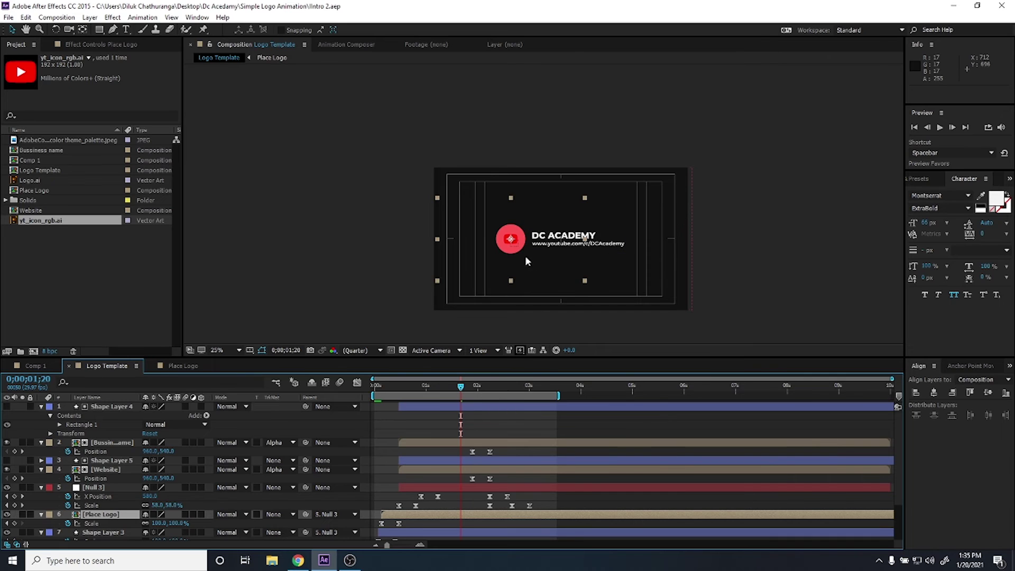
{"action": "key", "text": "period"}
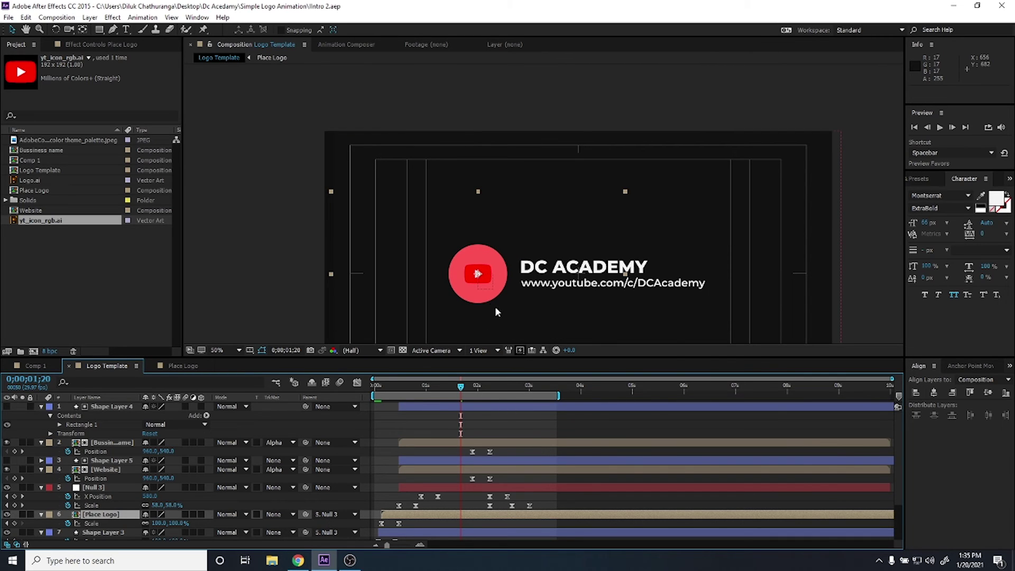
{"action": "left_click", "coordinate": [425, 531]}
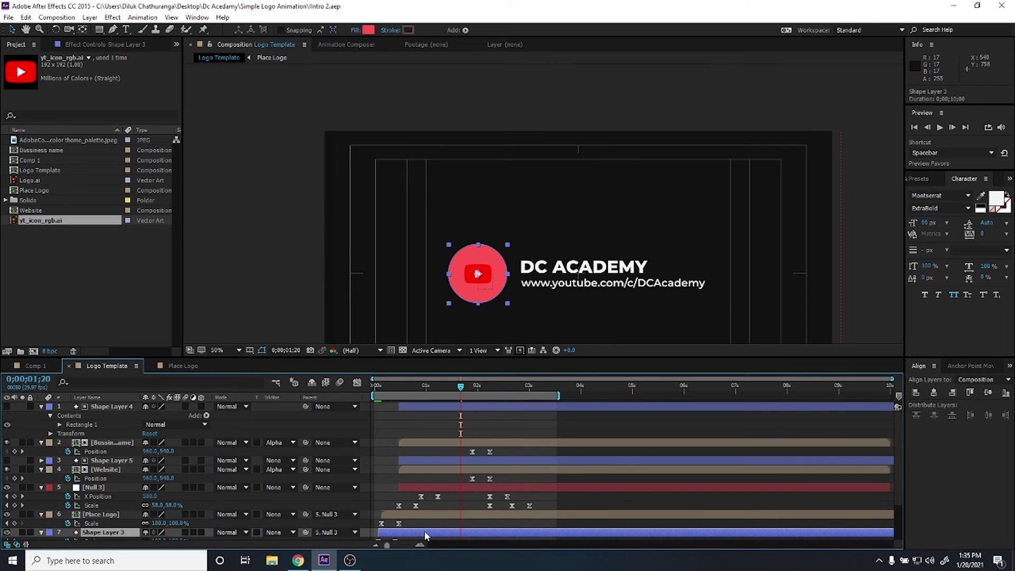
{"action": "left_click", "coordinate": [369, 30]}
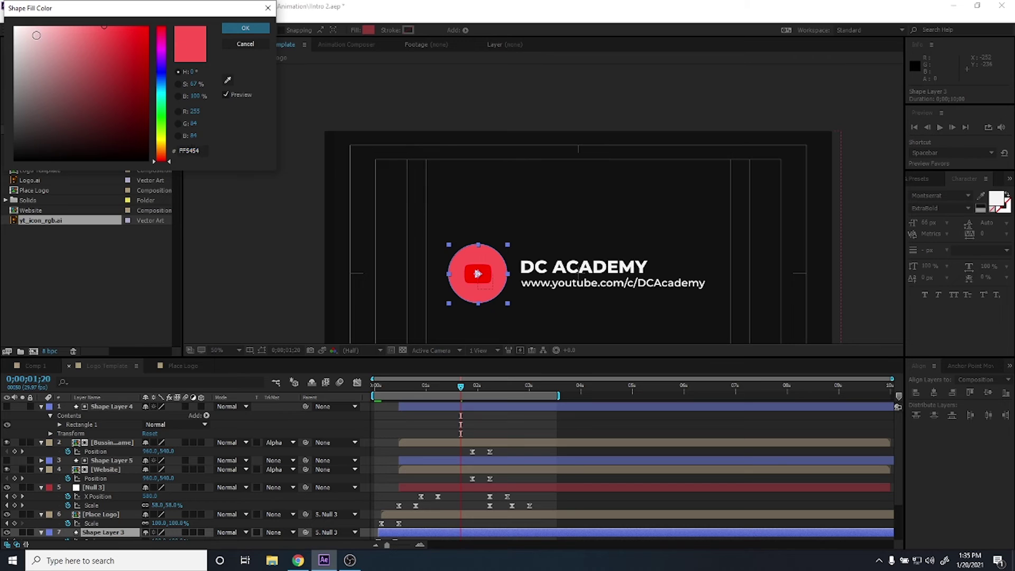
{"action": "left_click_drag", "start_coordinate": [36, 35], "coordinate": [15, 27]}
{"action": "left_click", "coordinate": [226, 77]}
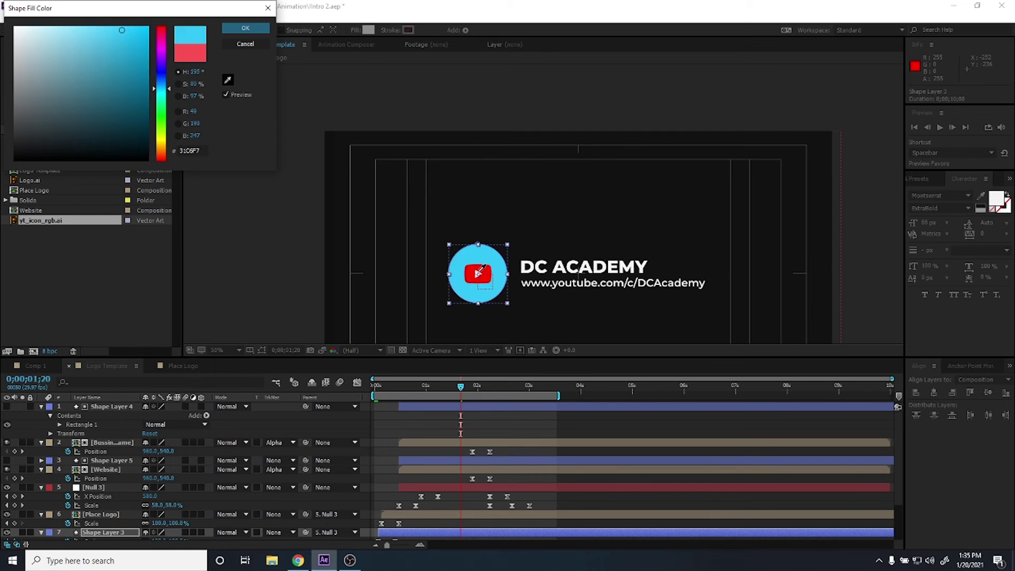
{"action": "left_click", "coordinate": [528, 263]}
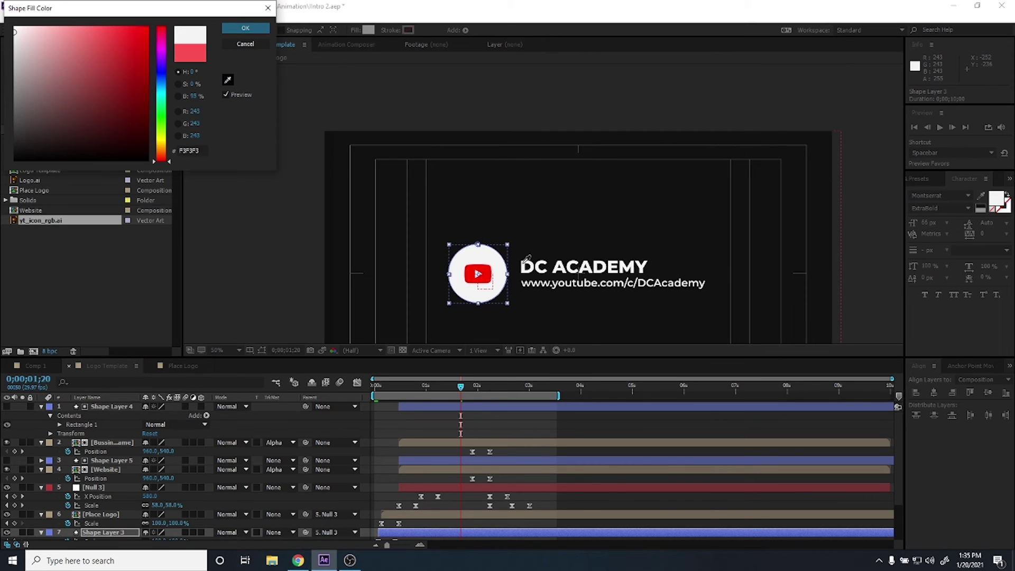
{"action": "left_click", "coordinate": [237, 30]}
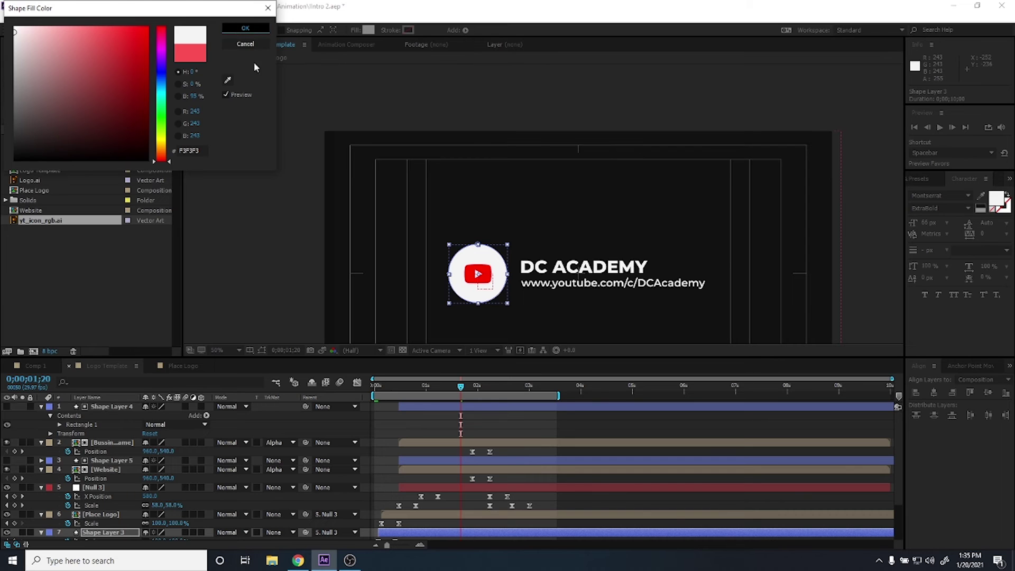
{"action": "left_click", "coordinate": [275, 107]}
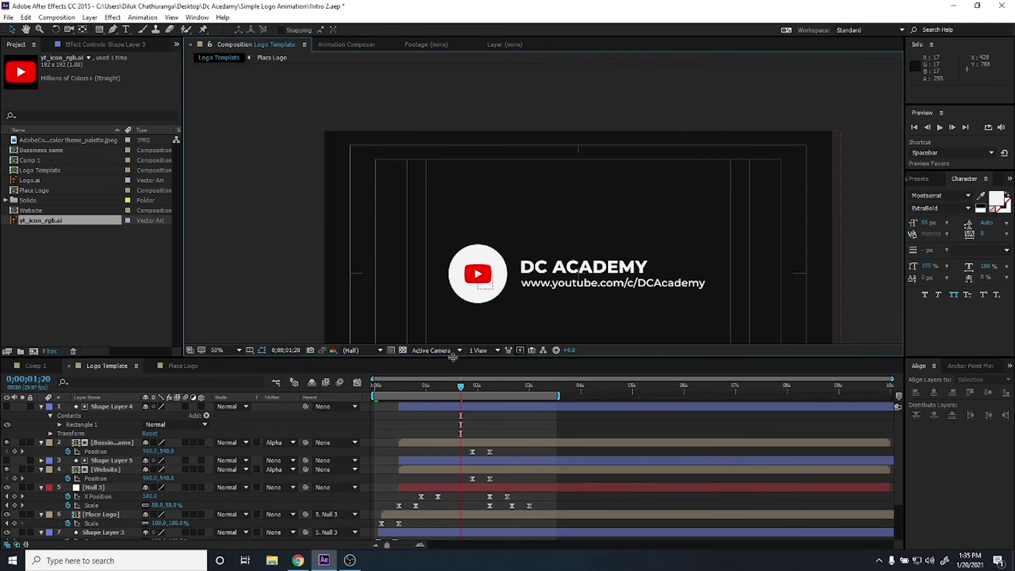
Try pink-red, light green and light yellow fills on the circle.
{"action": "left_click", "coordinate": [441, 520]}
{"action": "left_click", "coordinate": [433, 531]}
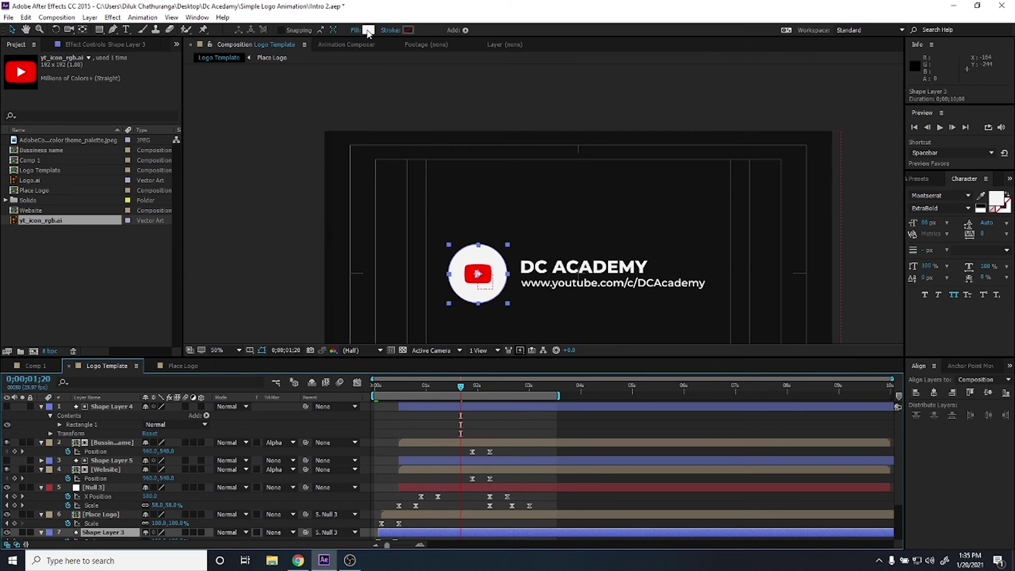
{"action": "left_click", "coordinate": [368, 32]}
{"action": "left_click_drag", "start_coordinate": [138, 31], "coordinate": [70, 26]}
{"action": "left_click", "coordinate": [162, 120]}
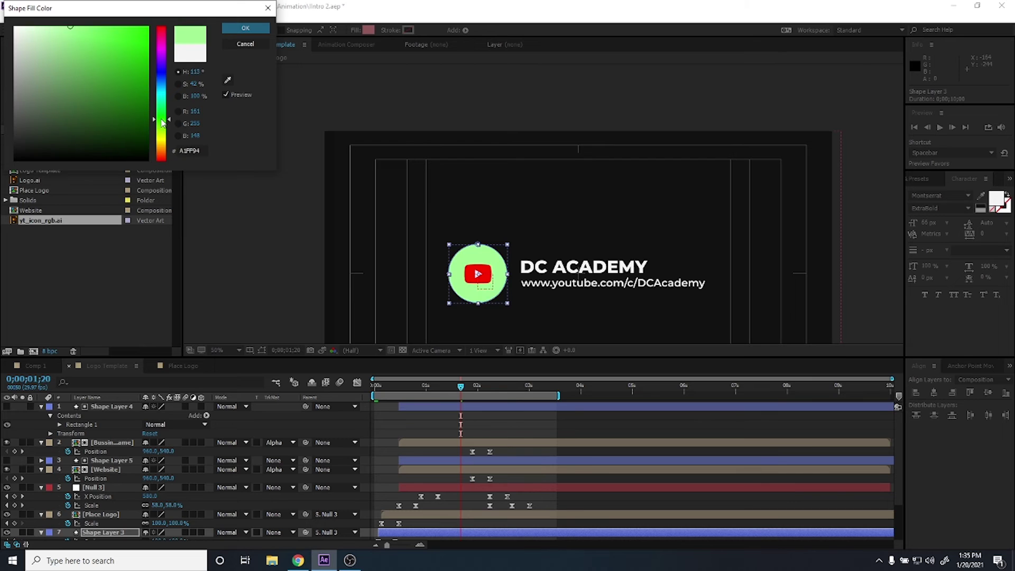
{"action": "left_click_drag", "start_coordinate": [162, 122], "coordinate": [162, 141]}
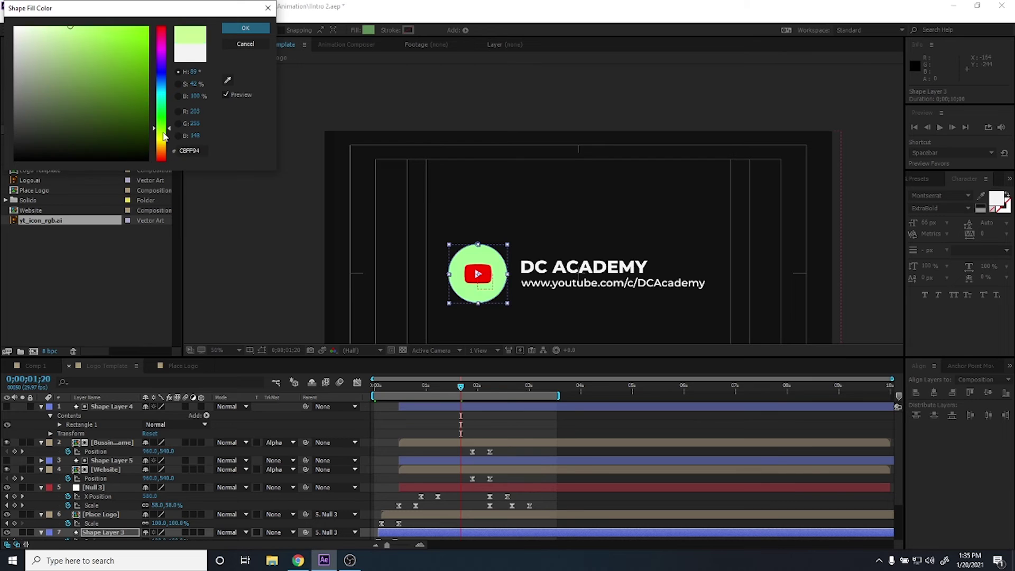
{"action": "left_click", "coordinate": [244, 47]}
{"action": "left_click", "coordinate": [285, 139]}
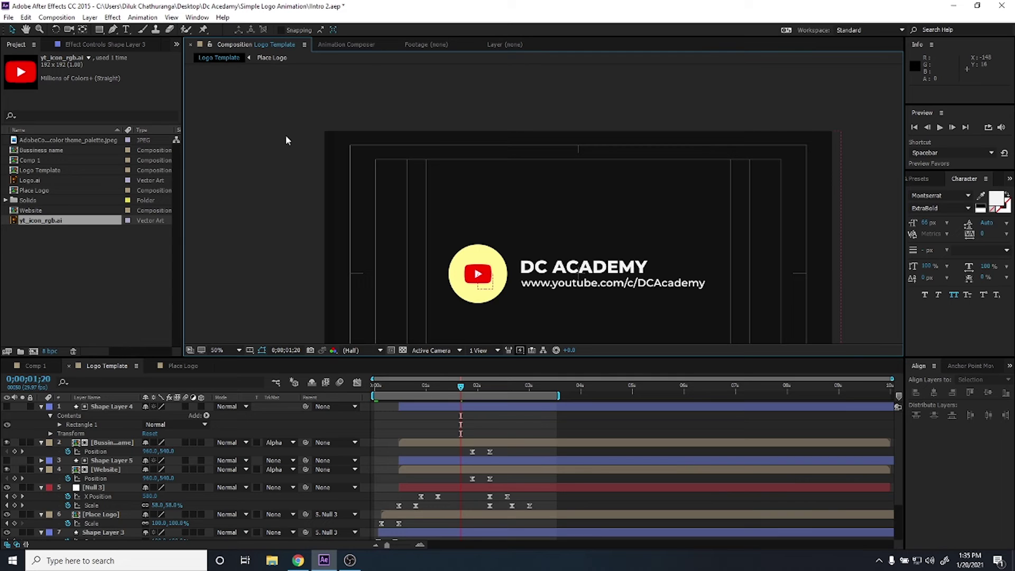
Try a light blue circle fill, then undo twice to restore the white fill.
{"action": "left_click", "coordinate": [433, 534]}
{"action": "left_click", "coordinate": [368, 30]}
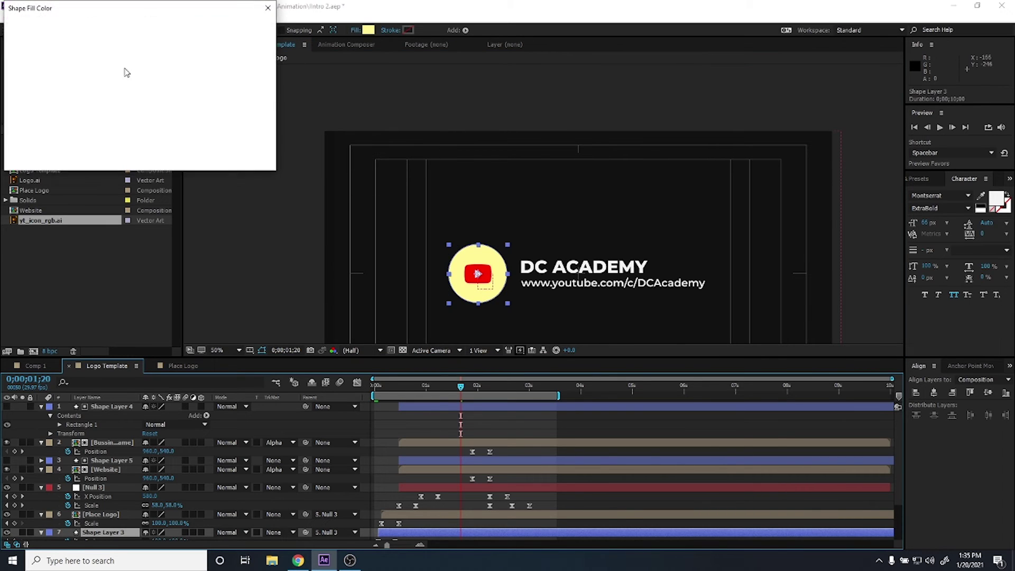
{"action": "mouse_move", "coordinate": [158, 62]}
{"action": "left_mouse_down"}
{"action": "mouse_move", "coordinate": [158, 76]}
{"action": "mouse_move", "coordinate": [92, 23]}
{"action": "left_mouse_up"}
{"action": "left_click", "coordinate": [159, 78]}
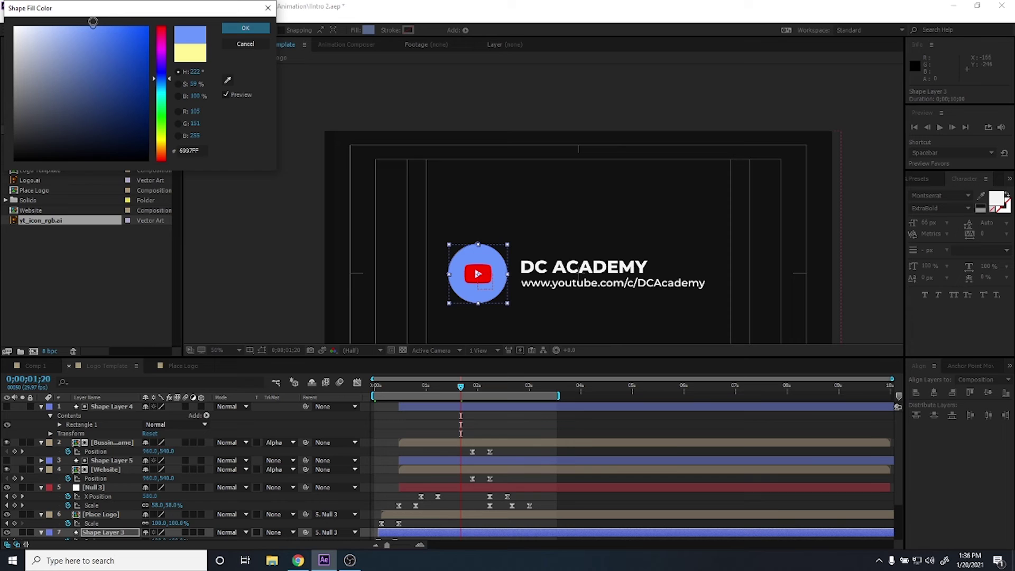
{"action": "left_click", "coordinate": [258, 30]}
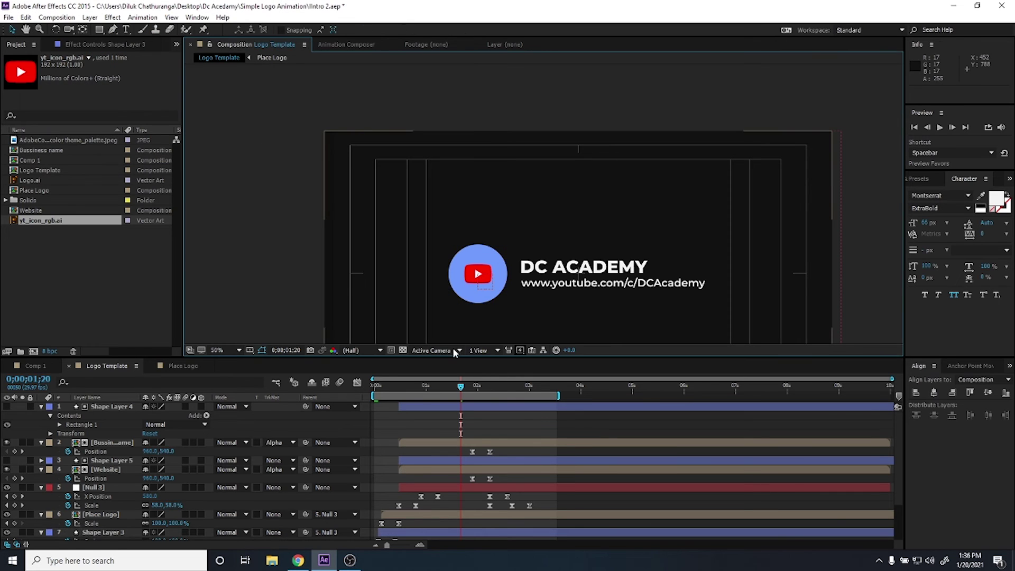
{"action": "left_click", "coordinate": [463, 388]}
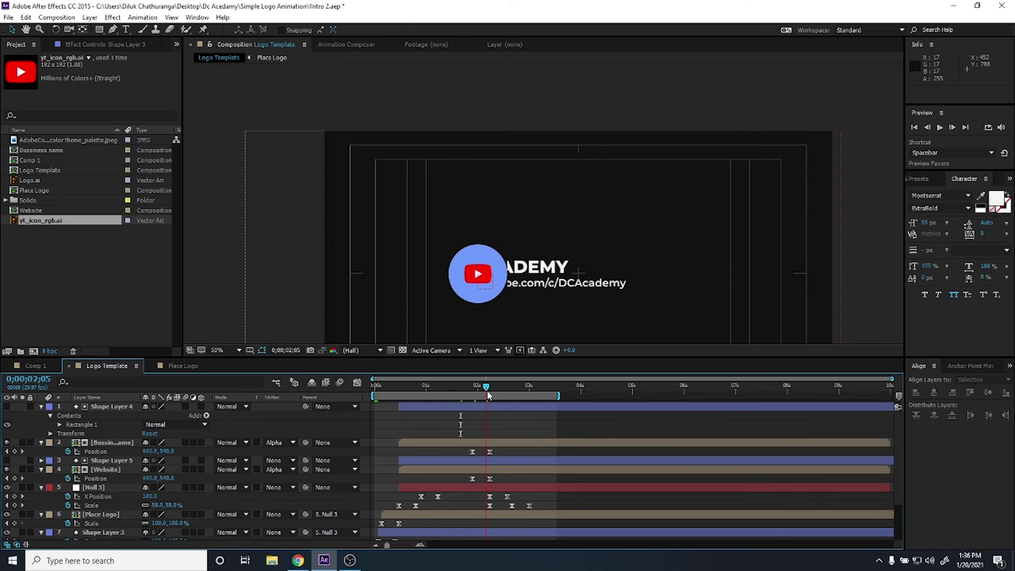
{"action": "key", "text": "ctrl+z"}
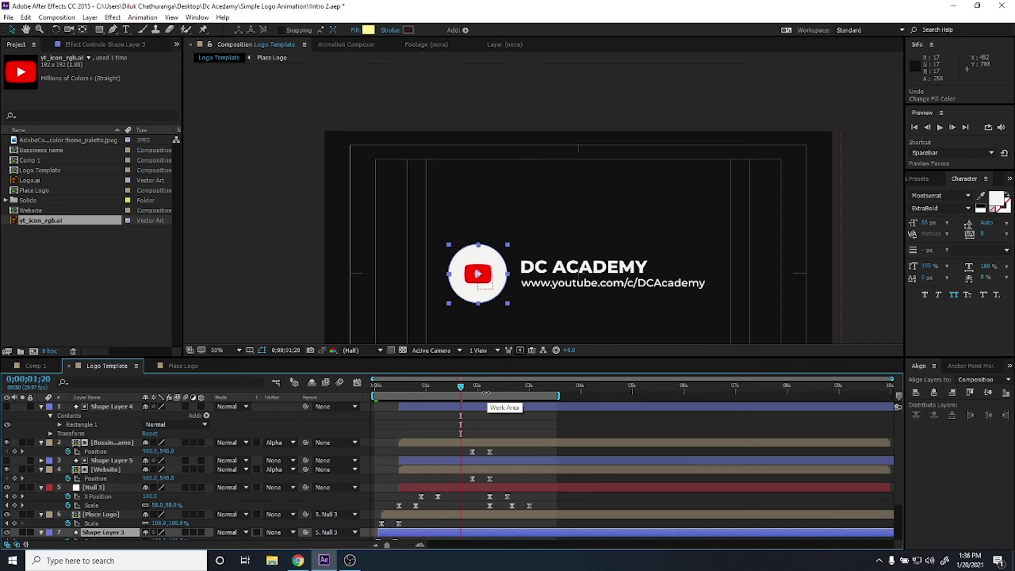
{"action": "key", "text": "ctrl+z"}
{"action": "key", "text": "ctrl+z"}
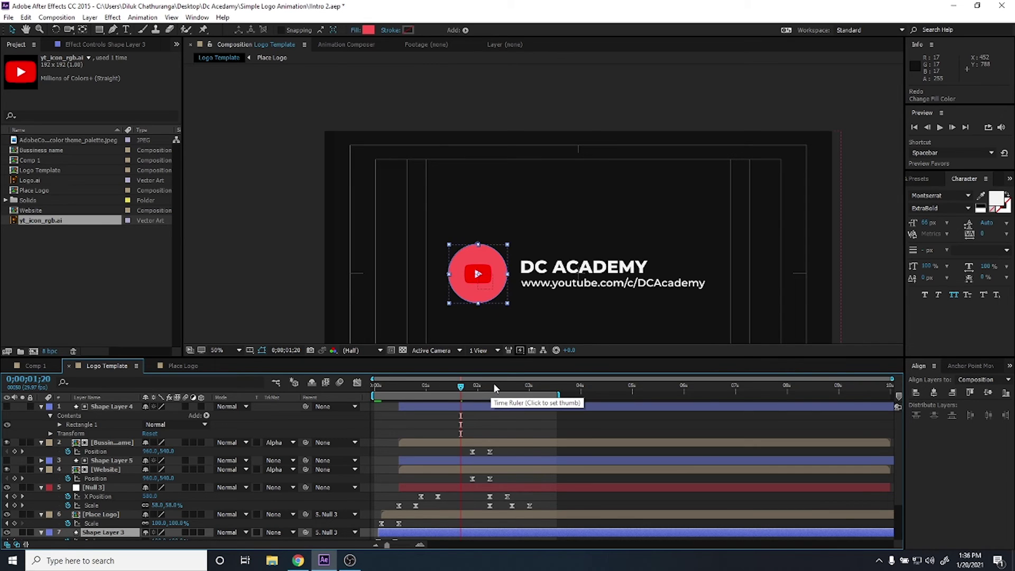
Preview the animation, set the time to 0;00;01;27, and select the Bussiness name layer.
{"action": "left_click", "coordinate": [463, 388]}
{"action": "key", "text": "space"}
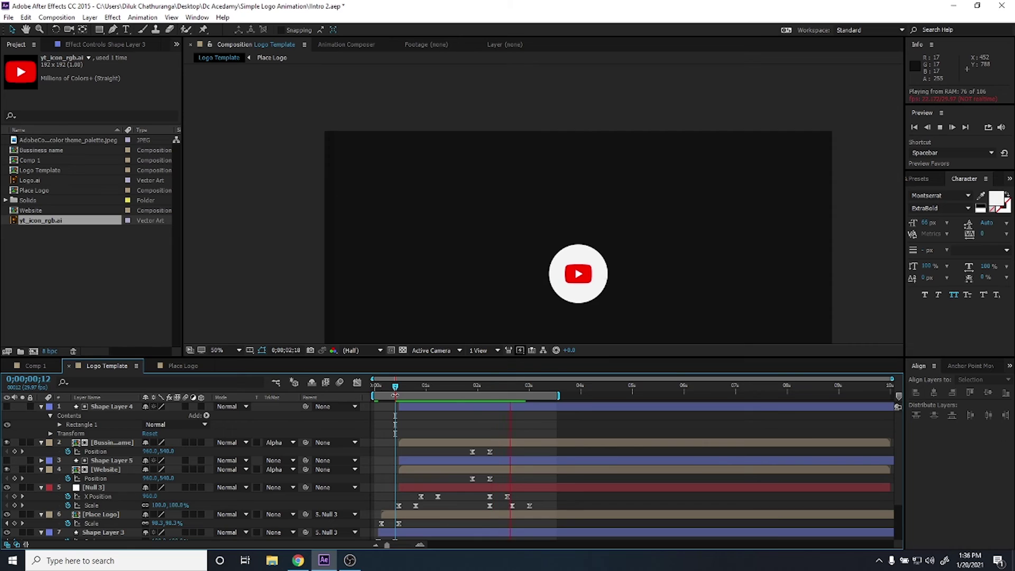
{"action": "key", "text": "space"}
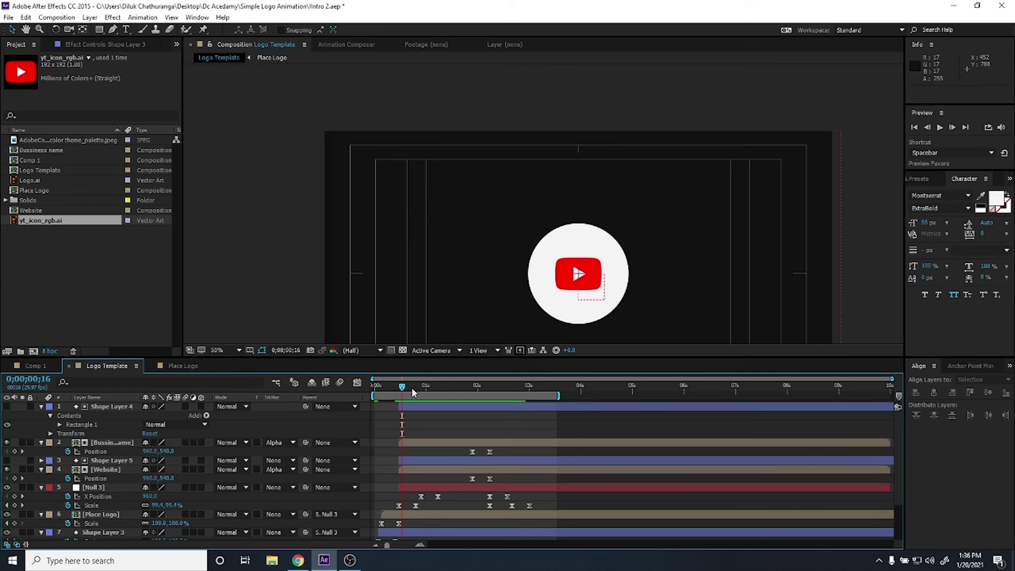
{"action": "left_click", "coordinate": [481, 394]}
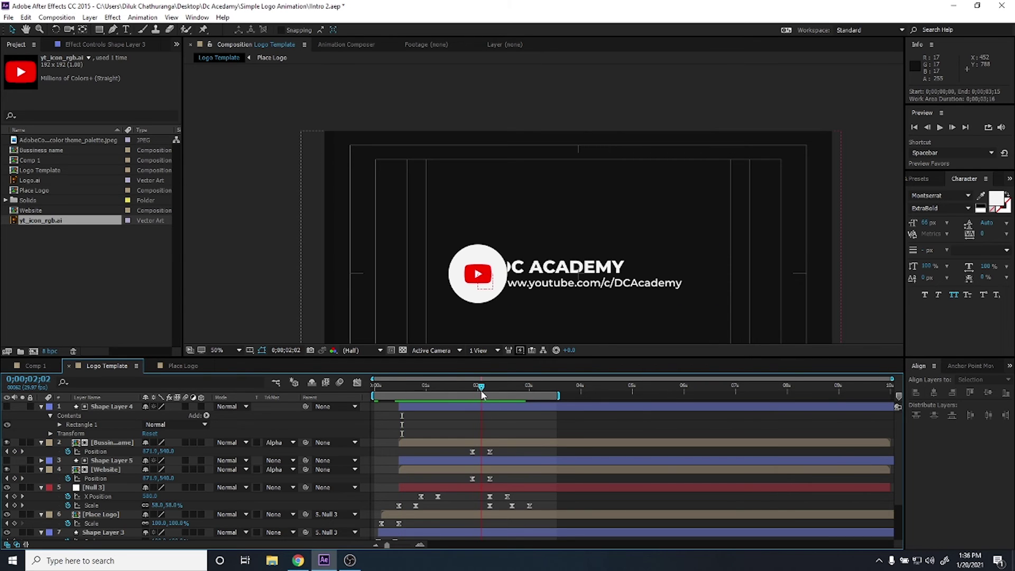
{"action": "left_click_drag", "start_coordinate": [476, 385], "coordinate": [472, 387]}
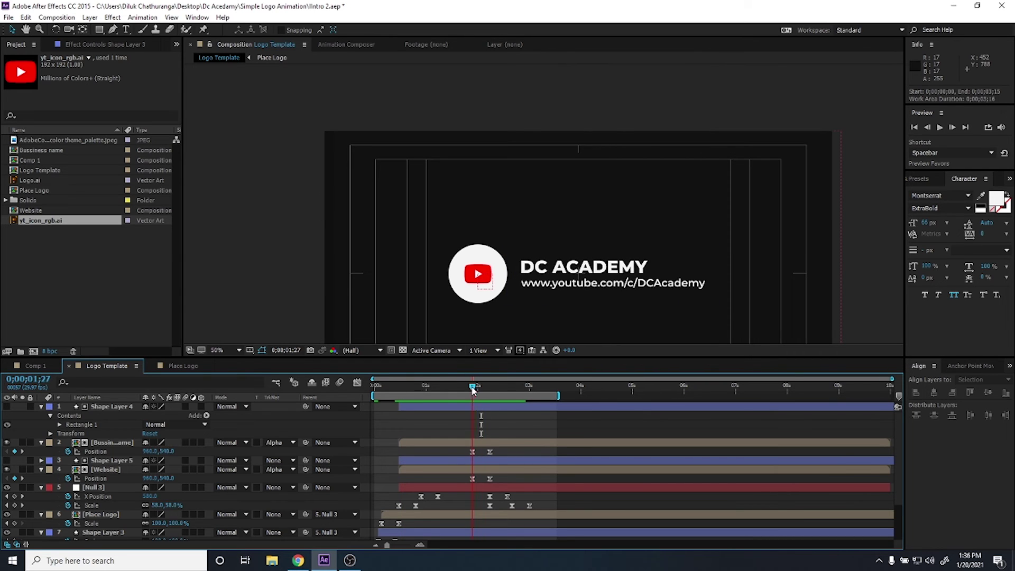
{"action": "left_click", "coordinate": [437, 444]}
Delete the space in the name text so it reads DCACADEMY.
{"action": "double_click", "coordinate": [436, 442]}
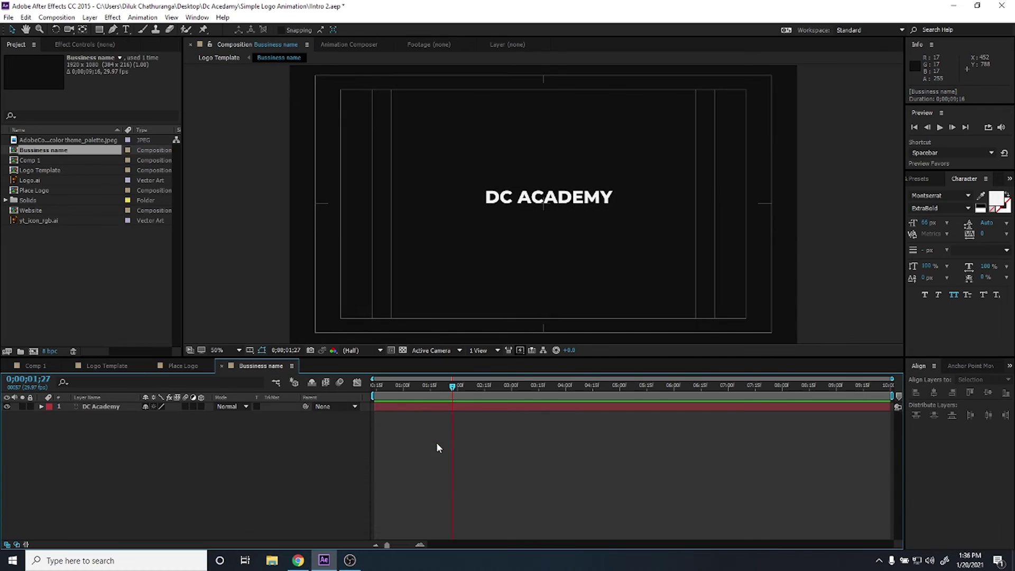
{"action": "double_click", "coordinate": [436, 406]}
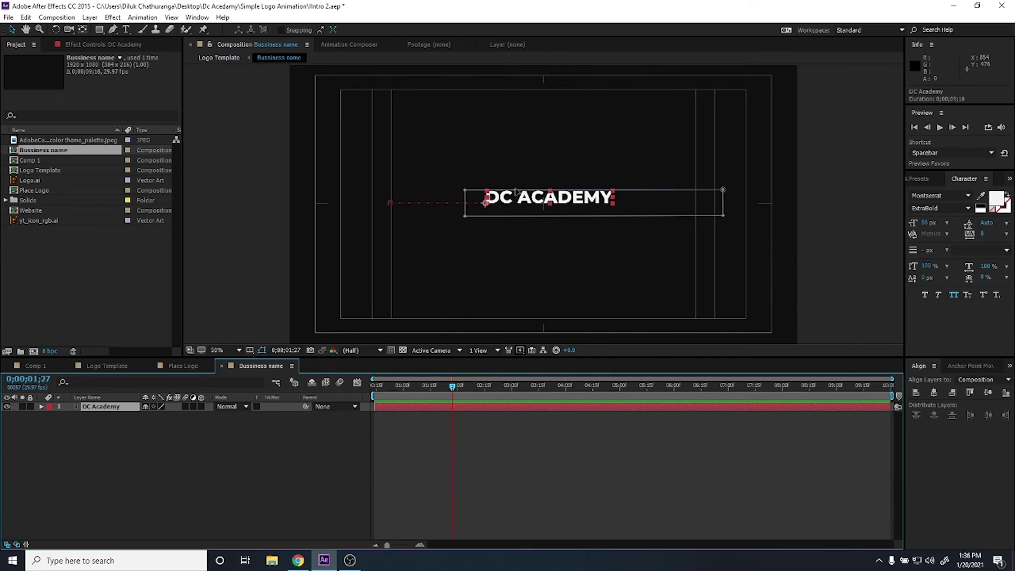
{"action": "left_click", "coordinate": [520, 203]}
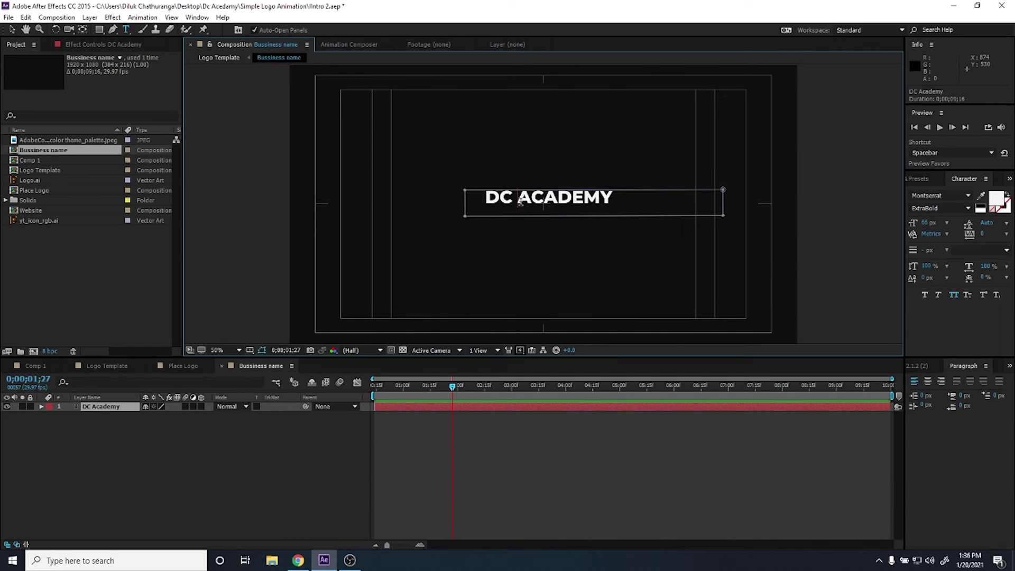
{"action": "key", "text": "BackSpace"}
{"action": "left_click", "coordinate": [9, 17]}
Save the project with Ctrl+S.
{"action": "left_click", "coordinate": [9, 16]}
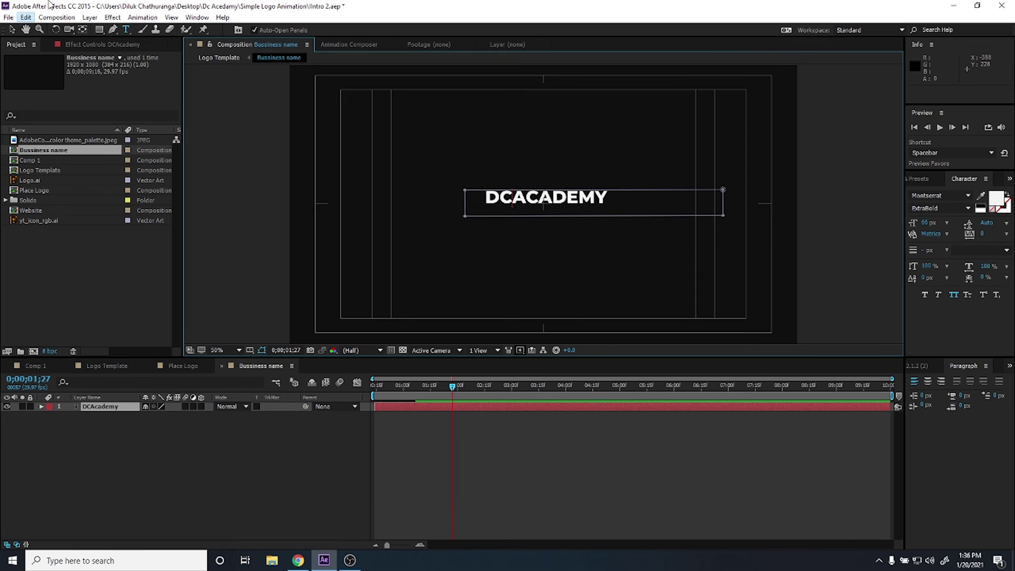
{"action": "left_click", "coordinate": [11, 29]}
{"action": "left_click", "coordinate": [295, 443]}
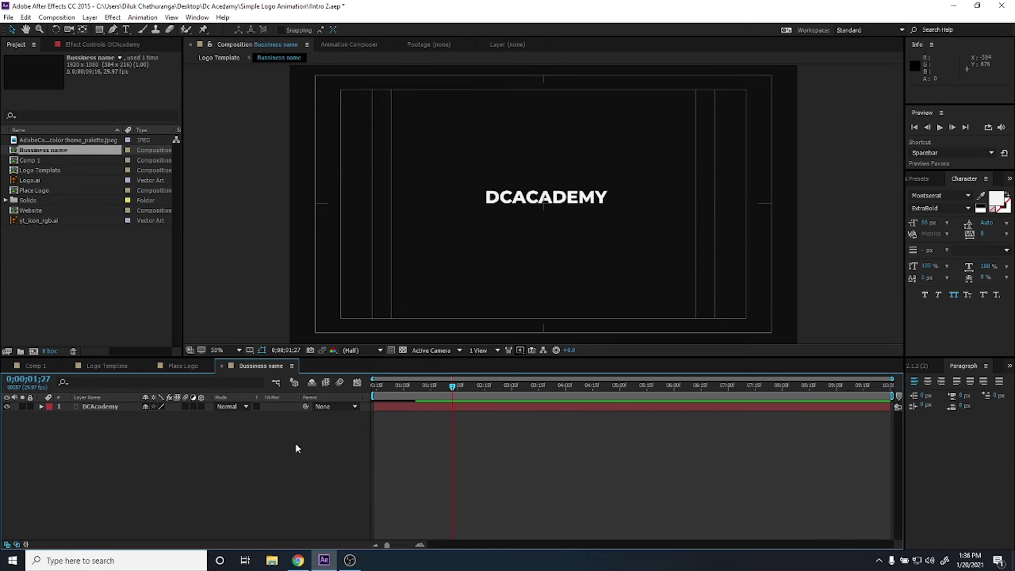
{"action": "key", "text": "ctrl+s"}
Back in Logo Template, preview the animation and set the time to 0;00;01;27.
{"action": "left_click", "coordinate": [122, 365]}
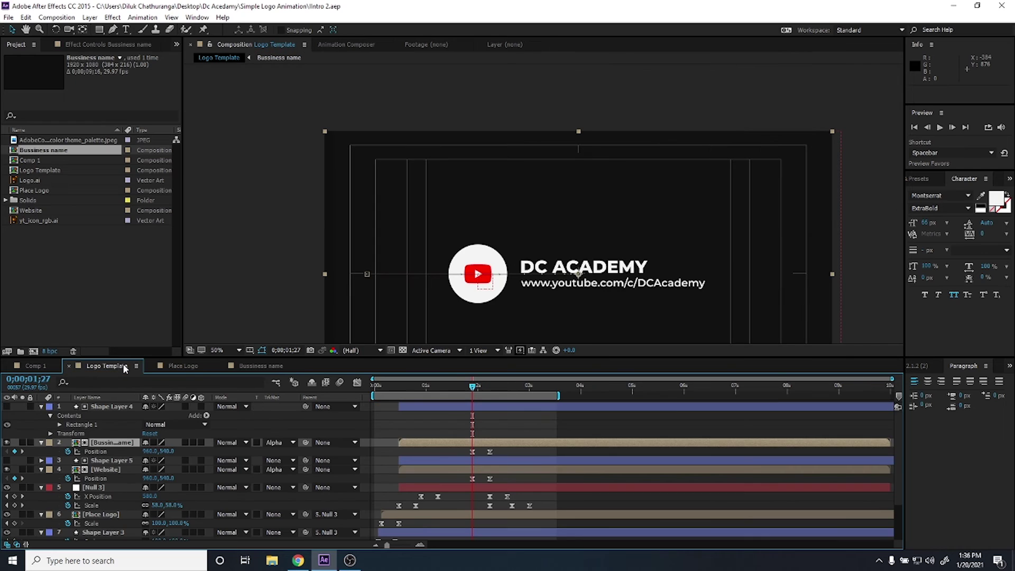
{"action": "left_click", "coordinate": [394, 391]}
{"action": "key", "text": "space"}
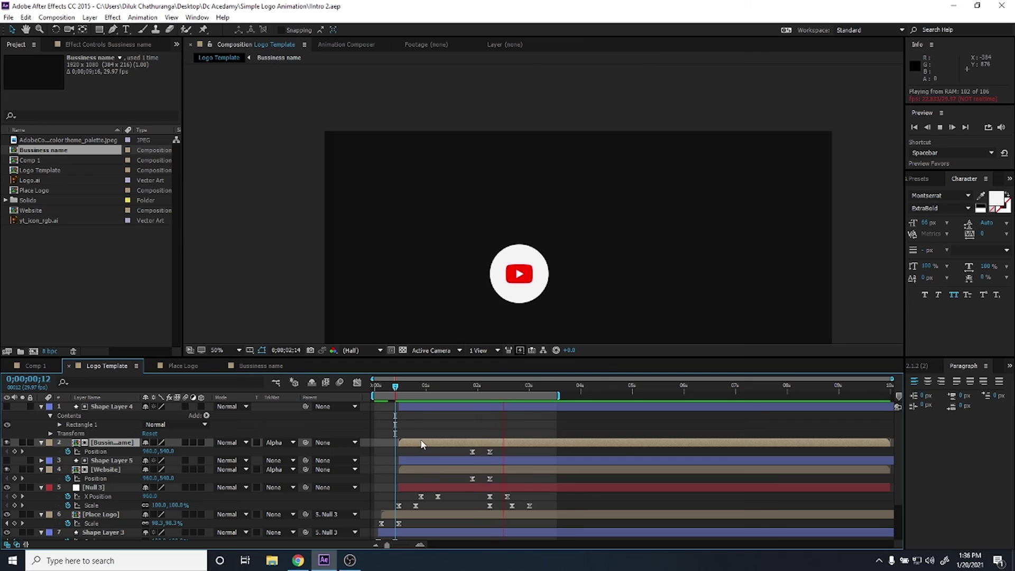
{"action": "key", "text": "space"}
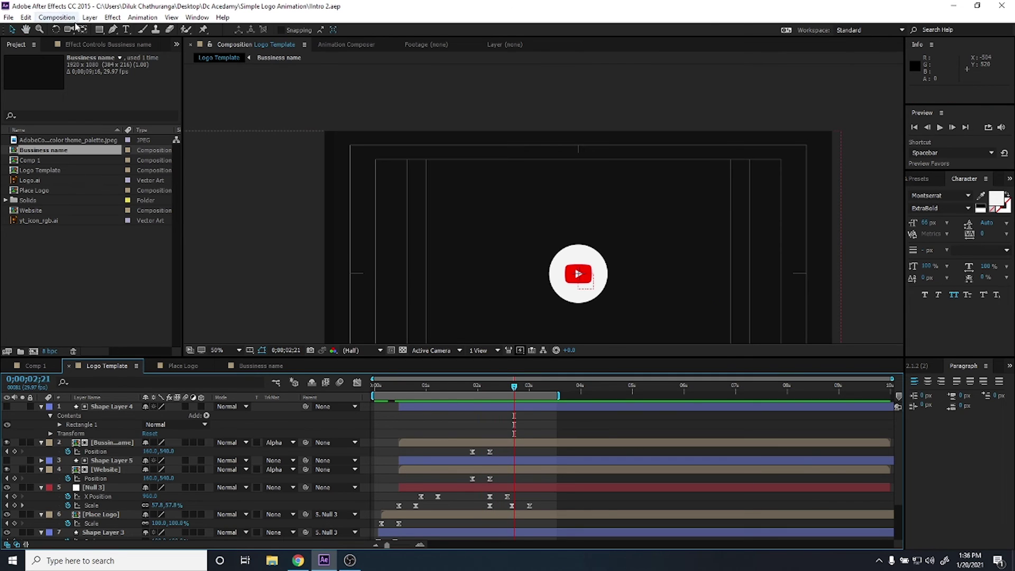
{"action": "left_click", "coordinate": [76, 45]}
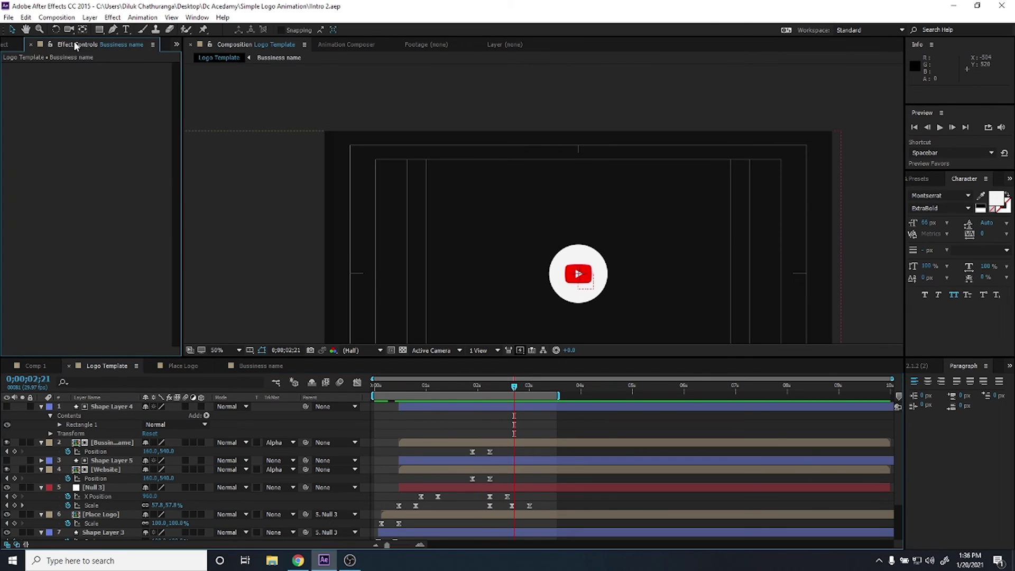
{"action": "left_click", "coordinate": [432, 444]}
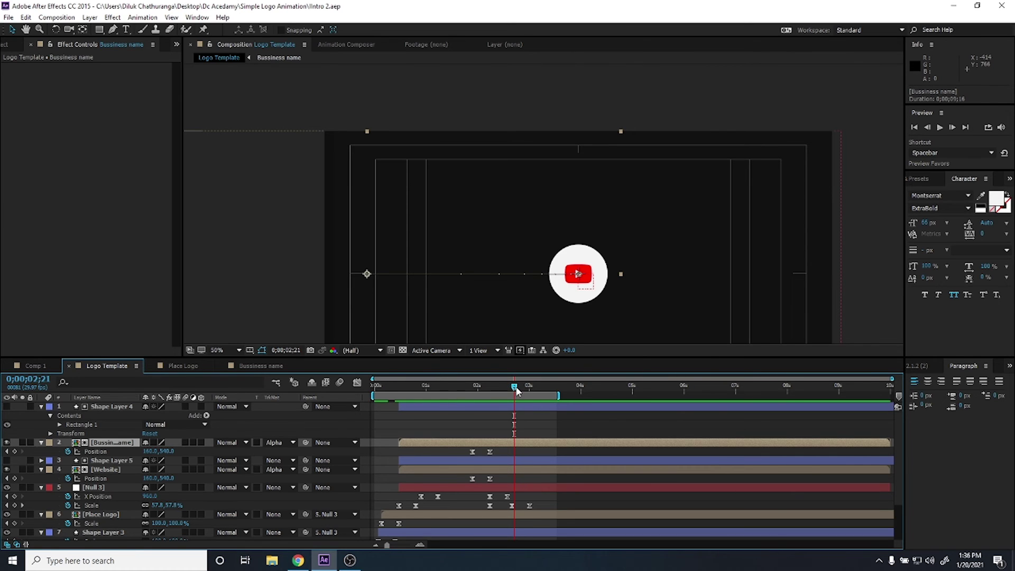
{"action": "left_click_drag", "start_coordinate": [514, 387], "coordinate": [475, 398]}
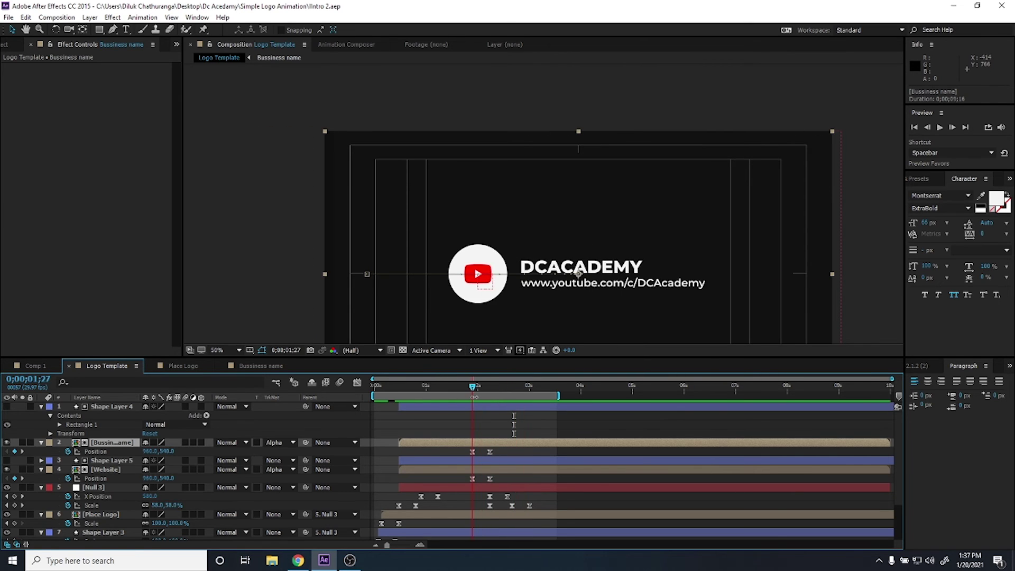
Search Effects & Presets for 'fil' and apply Fill to the name text.
{"action": "left_click", "coordinate": [924, 190]}
{"action": "left_click", "coordinate": [921, 179]}
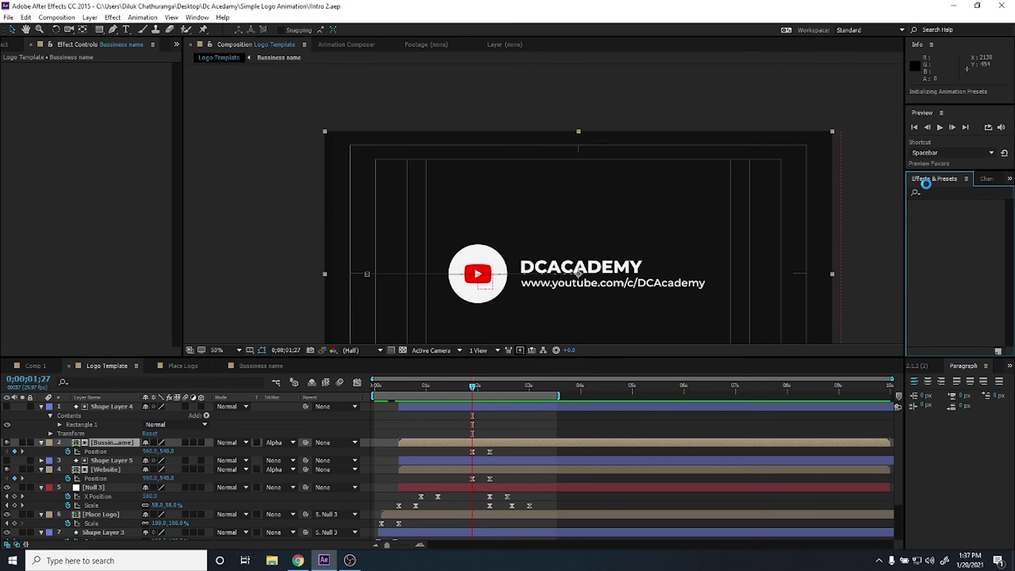
{"action": "left_click", "coordinate": [940, 192]}
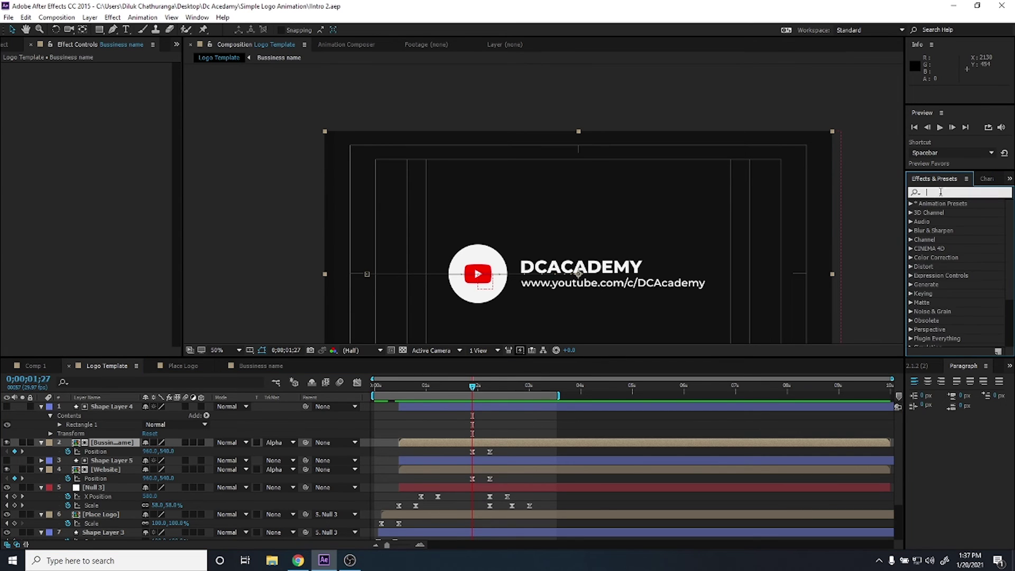
{"action": "type", "text": "fil"}
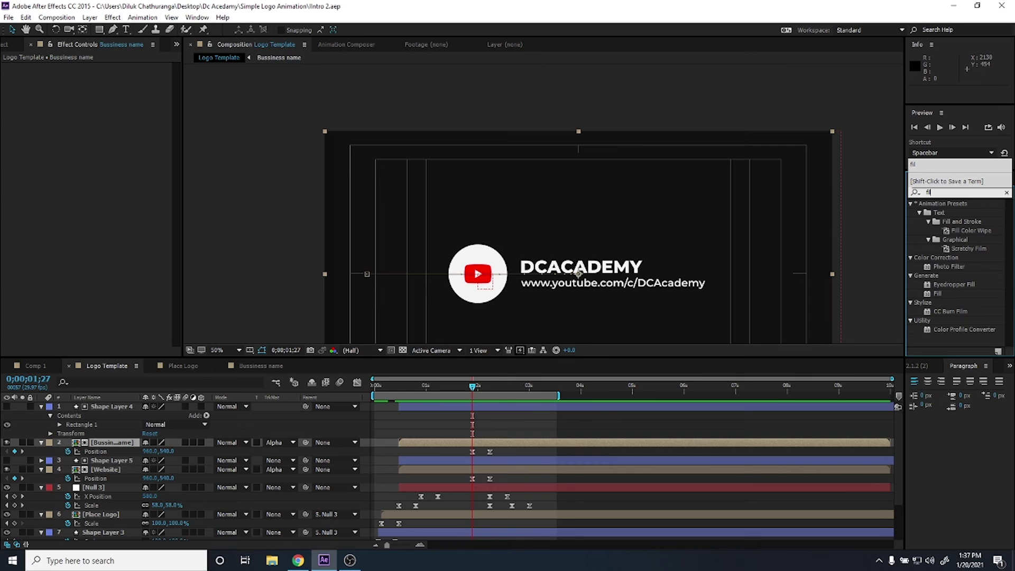
{"action": "double_click", "coordinate": [937, 293]}
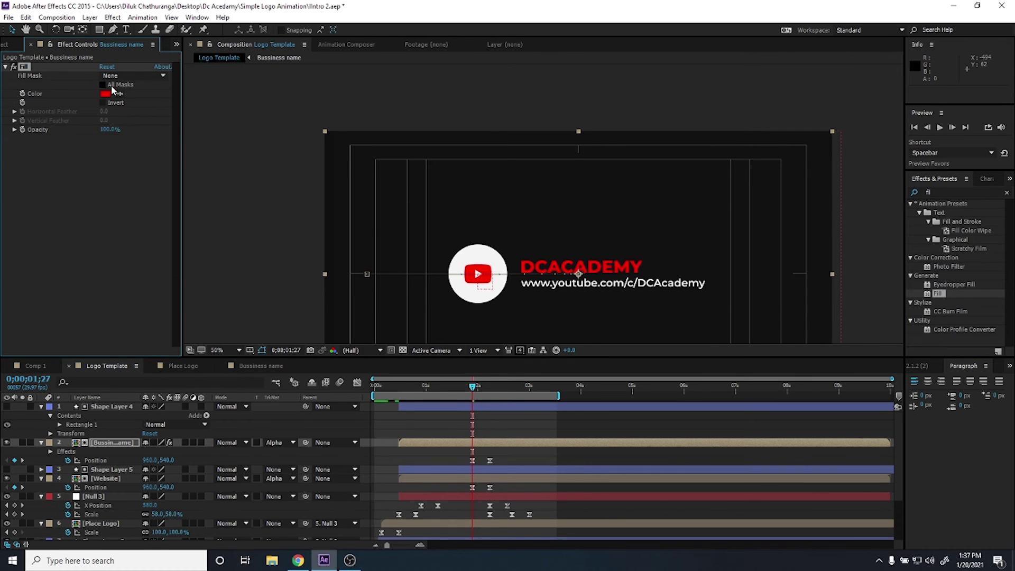
Set the Fill colour to bright pink, then copy the Bussiness name layer.
{"action": "left_click", "coordinate": [107, 94]}
{"action": "left_click_drag", "start_coordinate": [60, 68], "coordinate": [39, 40]}
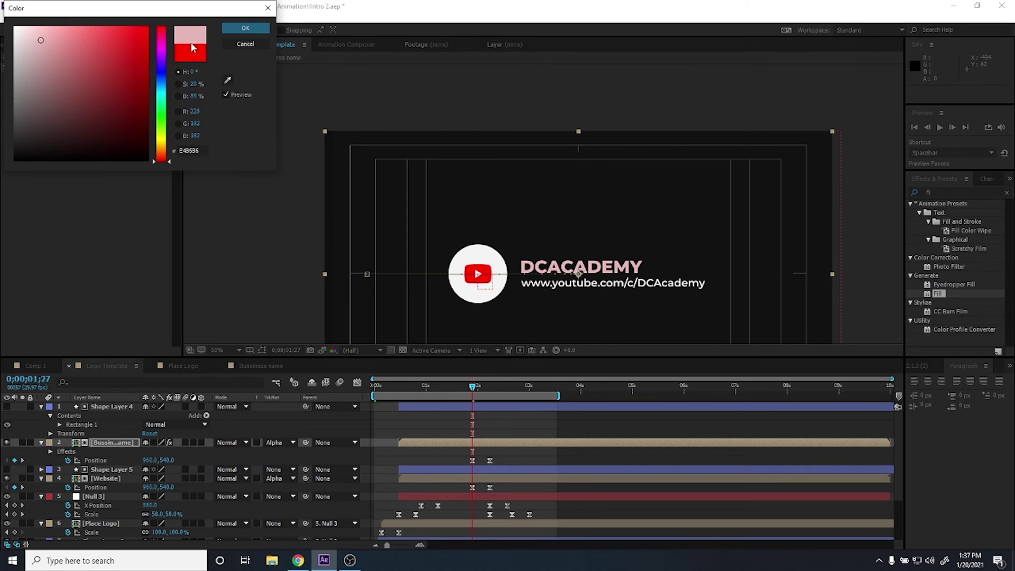
{"action": "left_click_drag", "start_coordinate": [161, 79], "coordinate": [161, 86]}
{"action": "left_click_drag", "start_coordinate": [100, 37], "coordinate": [109, 17]}
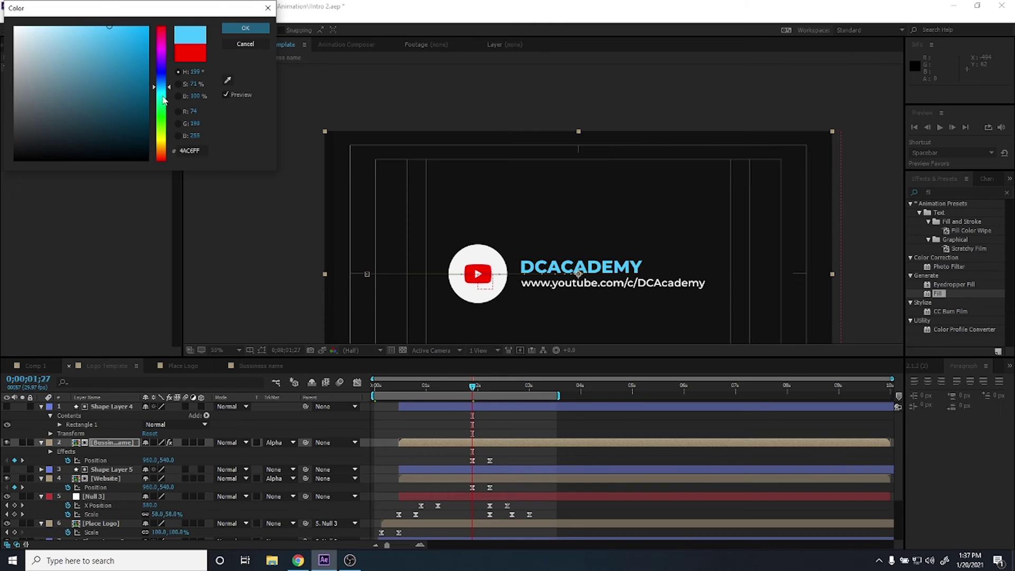
{"action": "mouse_move", "coordinate": [161, 84]}
{"action": "left_mouse_down"}
{"action": "mouse_move", "coordinate": [166, 36]}
{"action": "mouse_move", "coordinate": [166, 47]}
{"action": "left_mouse_up"}
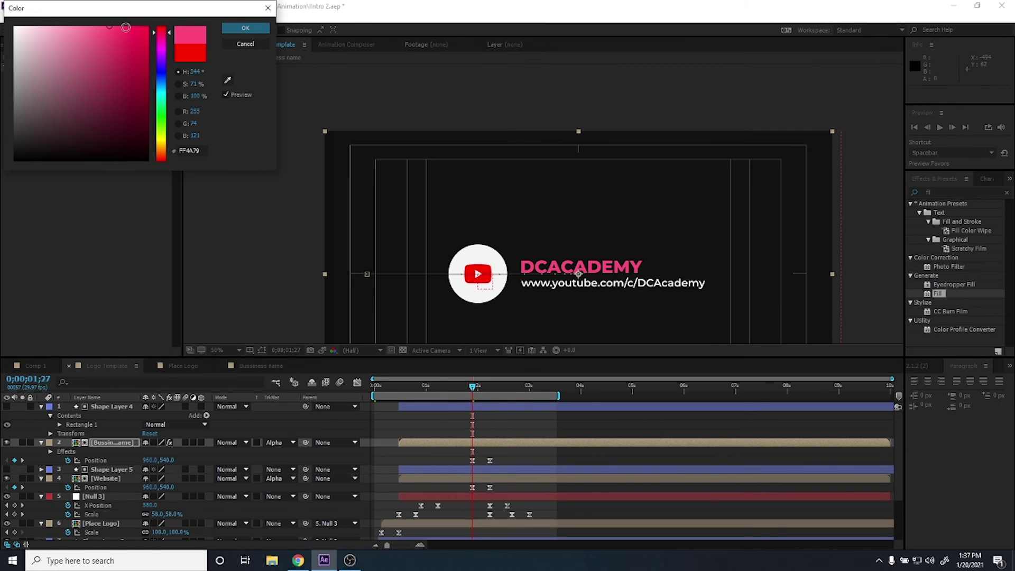
{"action": "left_click_drag", "start_coordinate": [124, 26], "coordinate": [123, 27]}
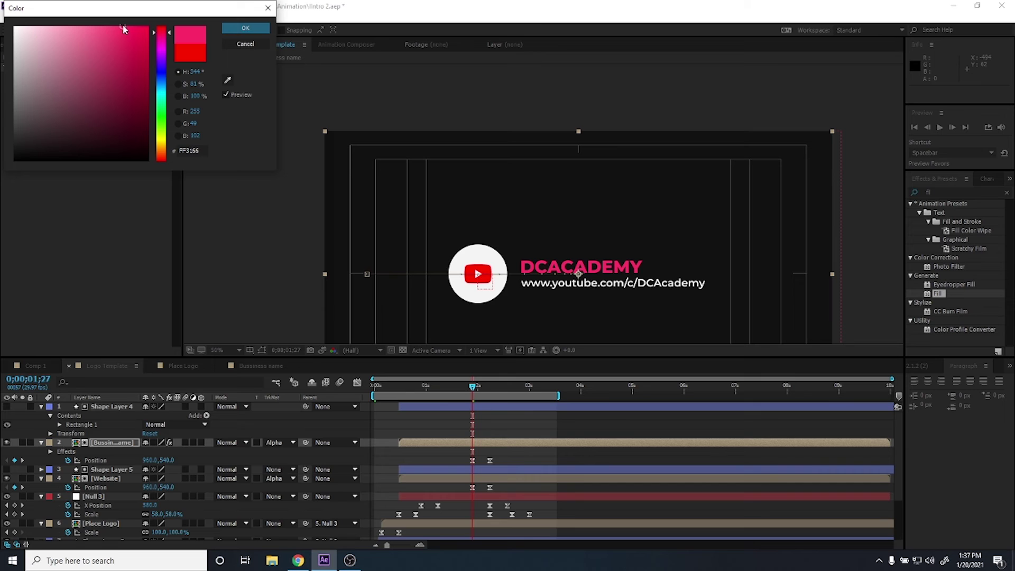
{"action": "left_click", "coordinate": [233, 29]}
{"action": "left_click", "coordinate": [111, 442]}
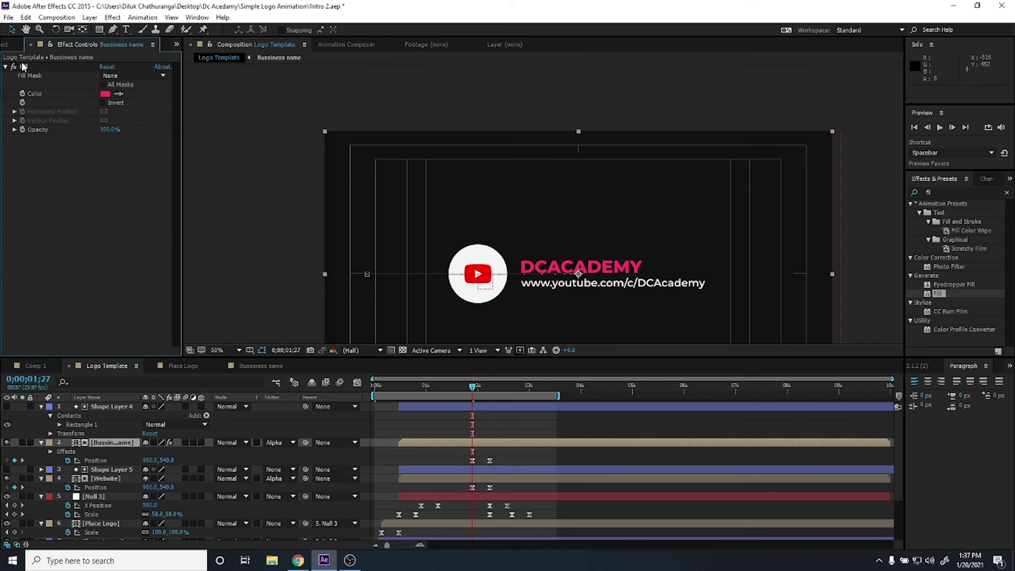
{"action": "key", "text": "ctrl+c"}
Try pasting the copied fill onto the Website layer, then undo the accidental pastes.
{"action": "left_click", "coordinate": [105, 478]}
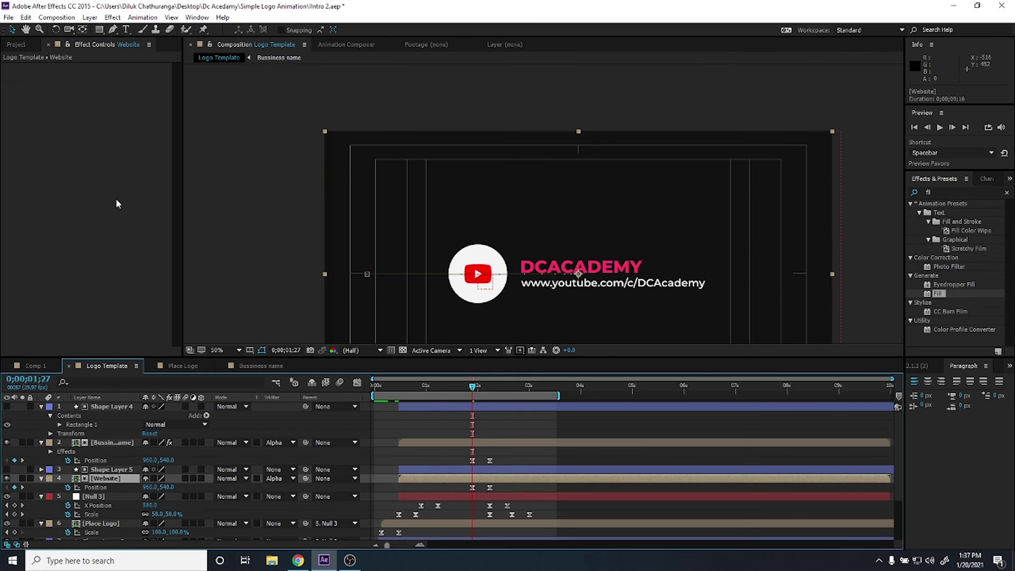
{"action": "key", "text": "ctrl+v"}
{"action": "left_click", "coordinate": [105, 95]}
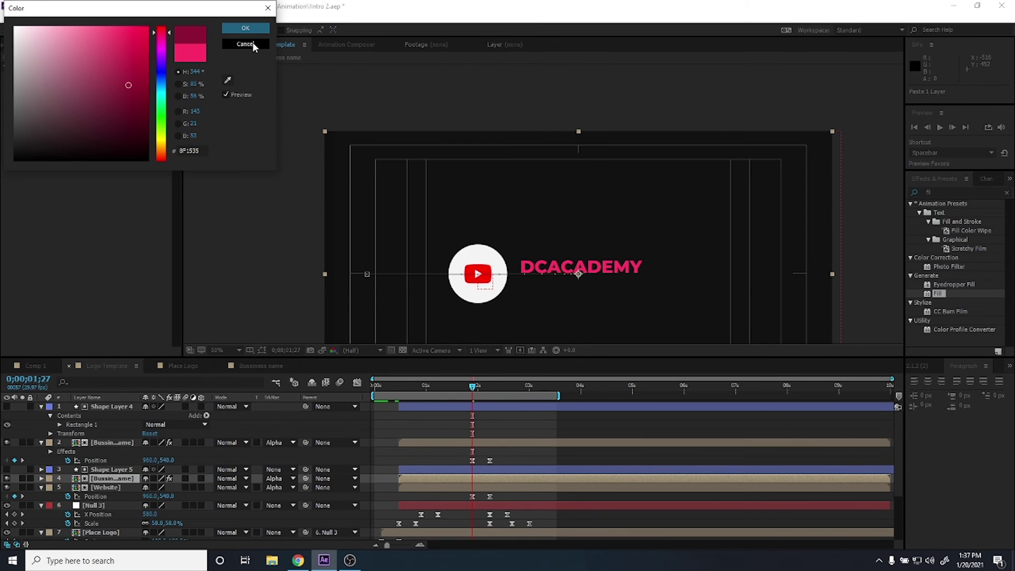
{"action": "left_click", "coordinate": [245, 44]}
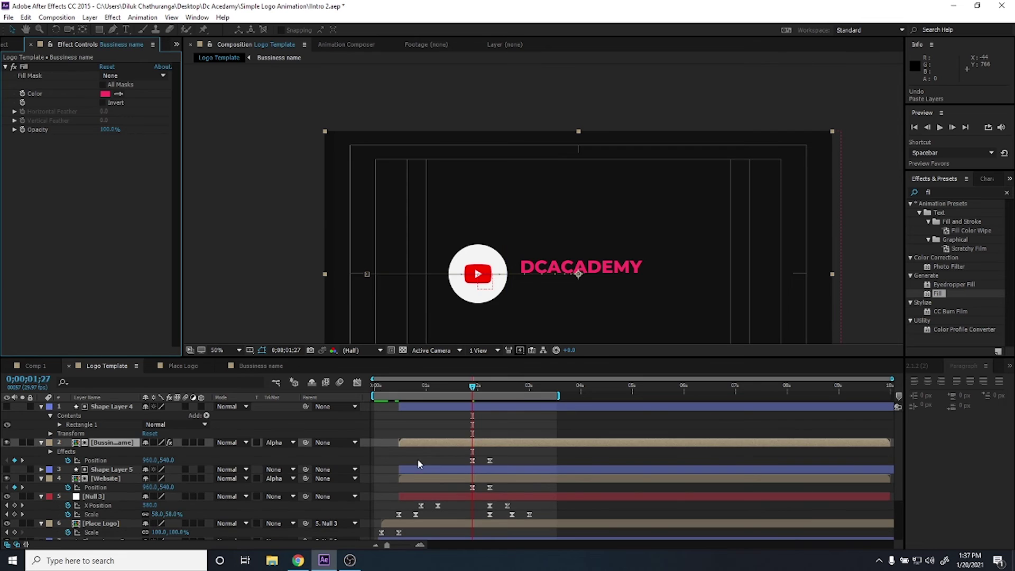
{"action": "key", "text": "Delete"}
{"action": "left_click", "coordinate": [101, 479]}
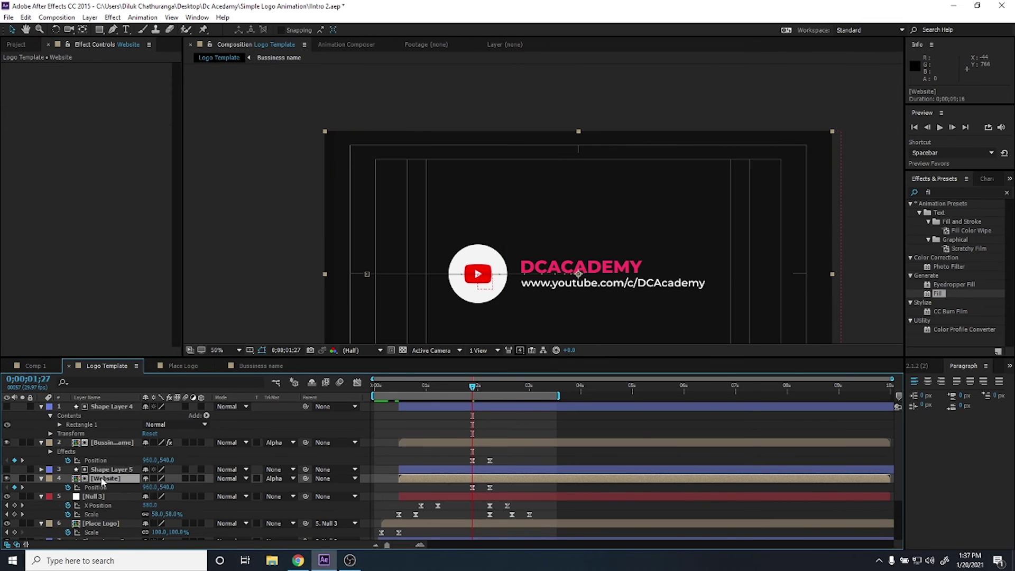
{"action": "right_click", "coordinate": [104, 194]}
{"action": "key", "text": "Escape"}
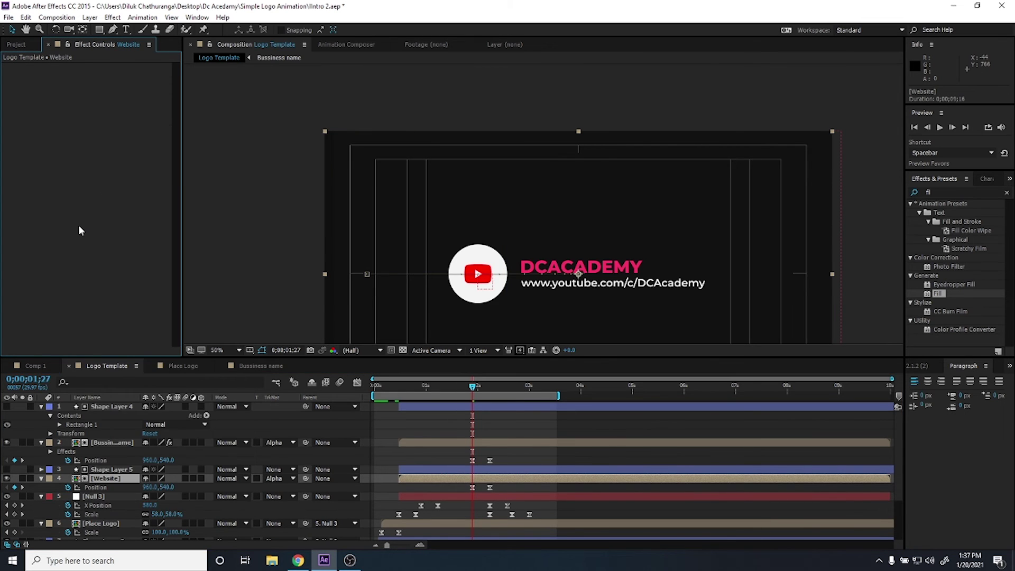
{"action": "key", "text": "ctrl+v"}
{"action": "key", "text": "ctrl+z"}
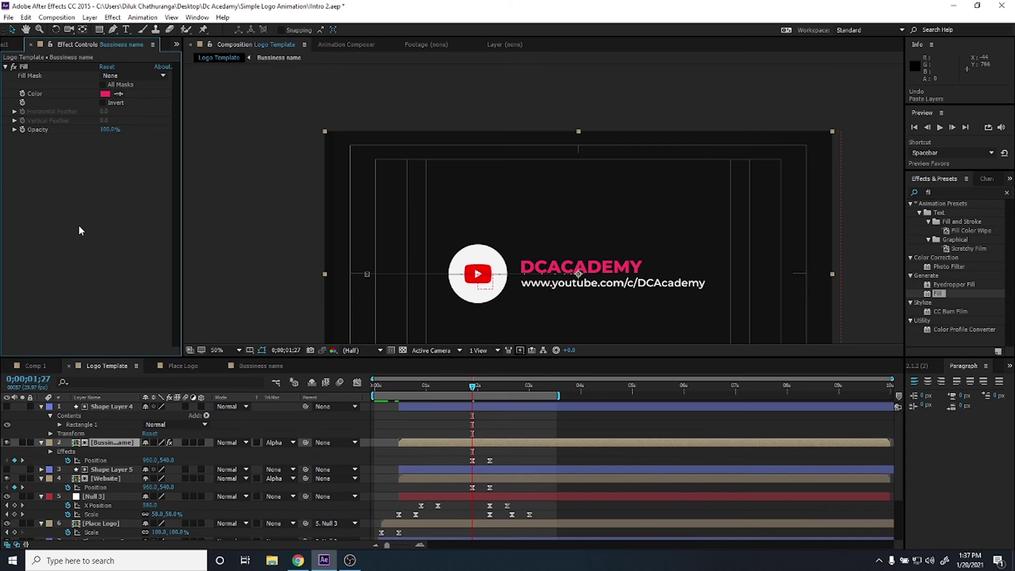
Apply Fill to the Website layer and make the URL a bright green.
{"action": "left_click", "coordinate": [433, 480]}
{"action": "double_click", "coordinate": [939, 295]}
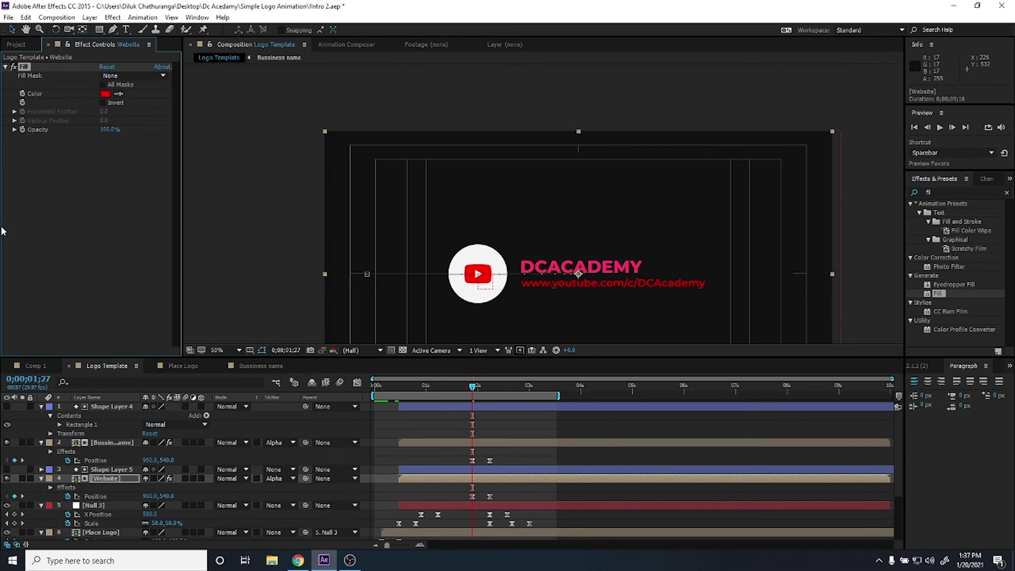
{"action": "left_click", "coordinate": [104, 94]}
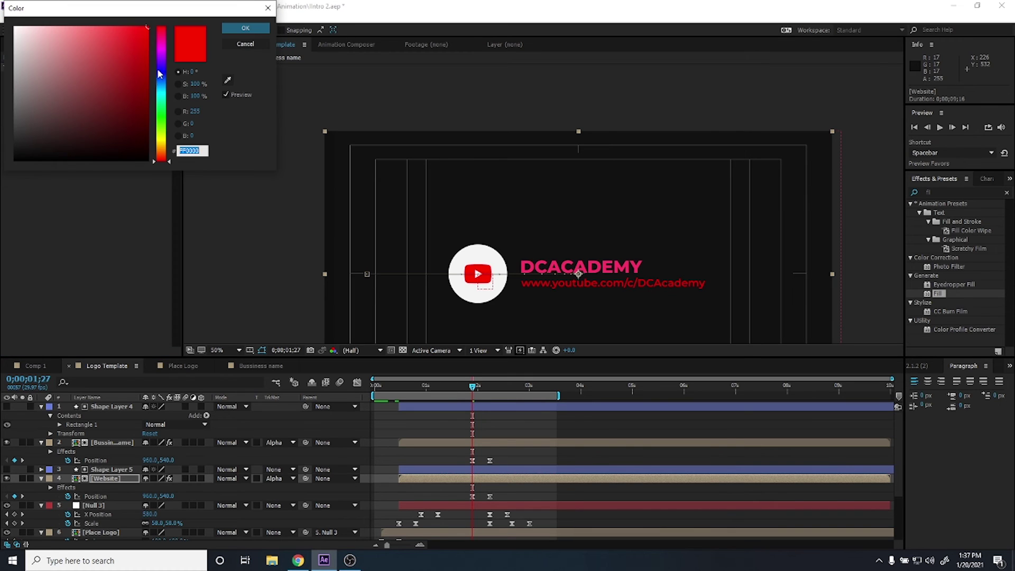
{"action": "left_click", "coordinate": [158, 100]}
{"action": "left_click_drag", "start_coordinate": [158, 106], "coordinate": [159, 110]}
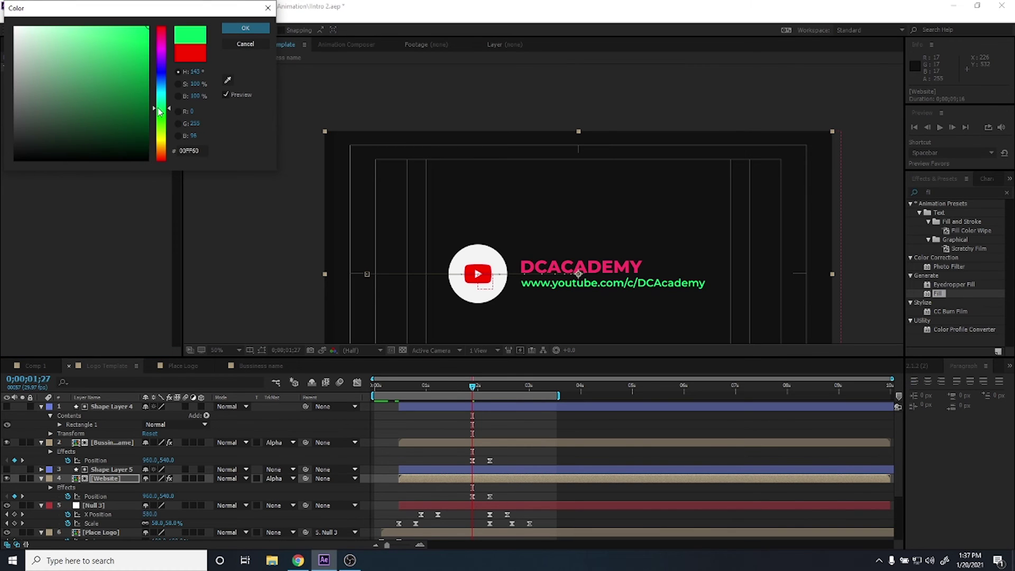
{"action": "left_click_drag", "start_coordinate": [121, 26], "coordinate": [120, 26]}
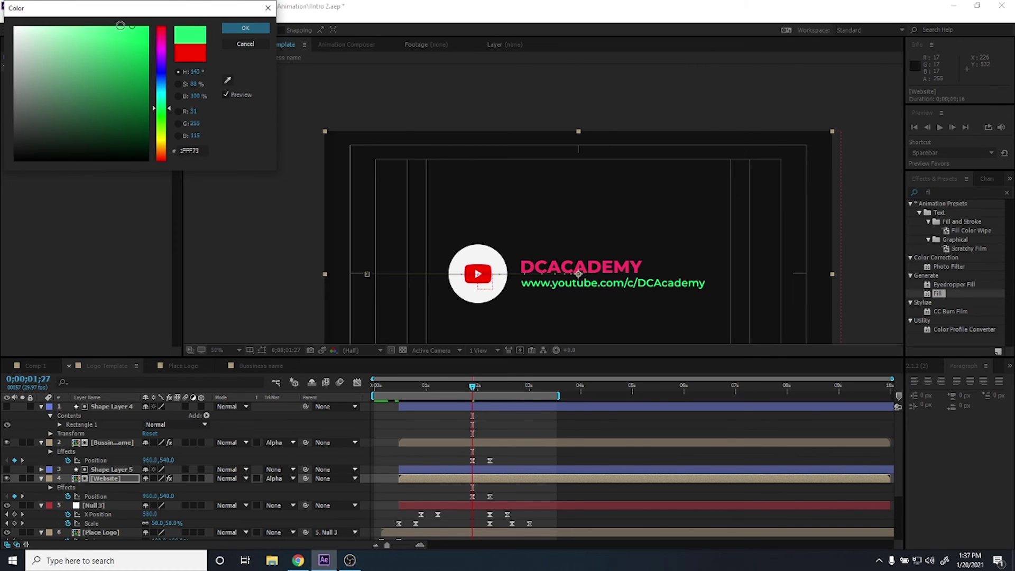
{"action": "left_click", "coordinate": [254, 29]}
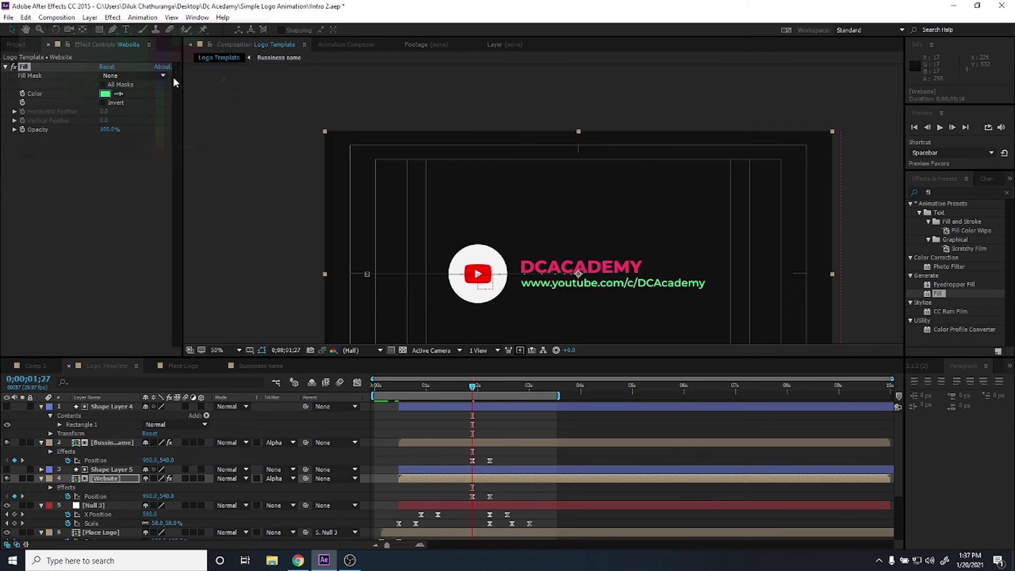
{"action": "left_click", "coordinate": [392, 533]}
{"action": "scroll", "coordinate": [395, 516], "scroll_direction": "down", "scroll_amount": 1}
Apply Fill to Shape Layer 3 and colour the logo circle pale green.
{"action": "left_click", "coordinate": [397, 522]}
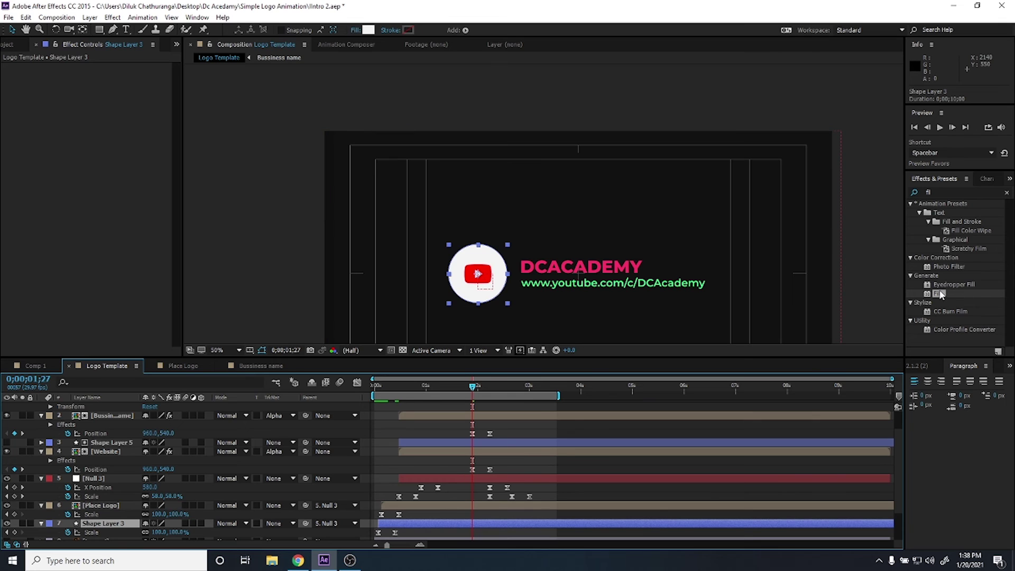
{"action": "left_click_drag", "start_coordinate": [941, 294], "coordinate": [97, 141]}
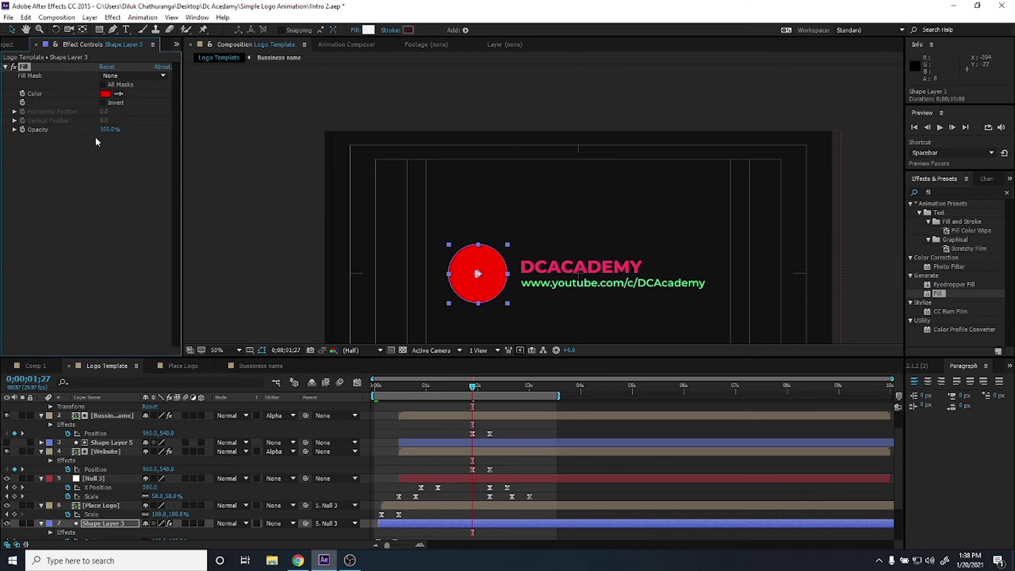
{"action": "left_click", "coordinate": [107, 94]}
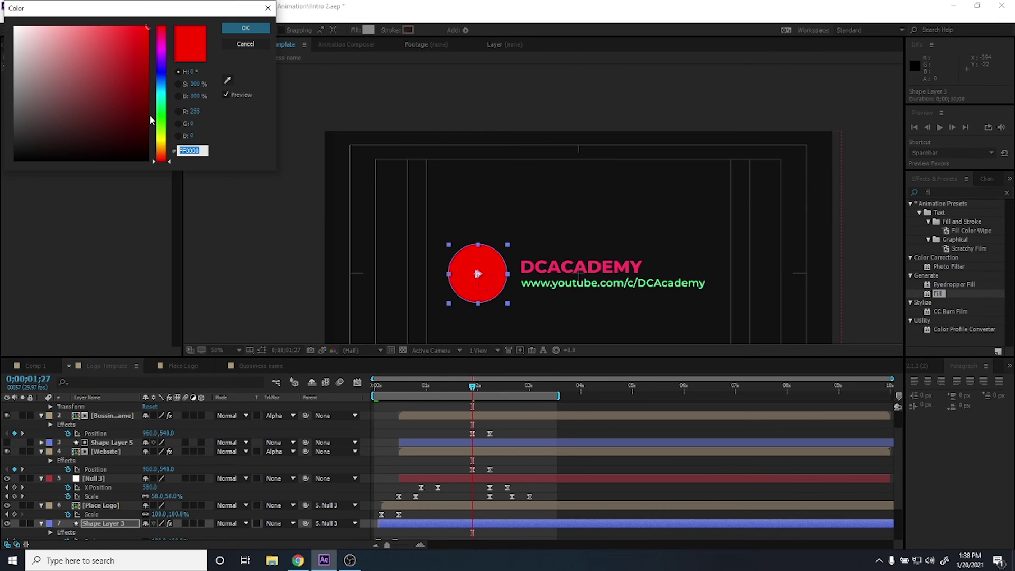
{"action": "left_click", "coordinate": [161, 124]}
{"action": "left_click_drag", "start_coordinate": [116, 38], "coordinate": [38, 23]}
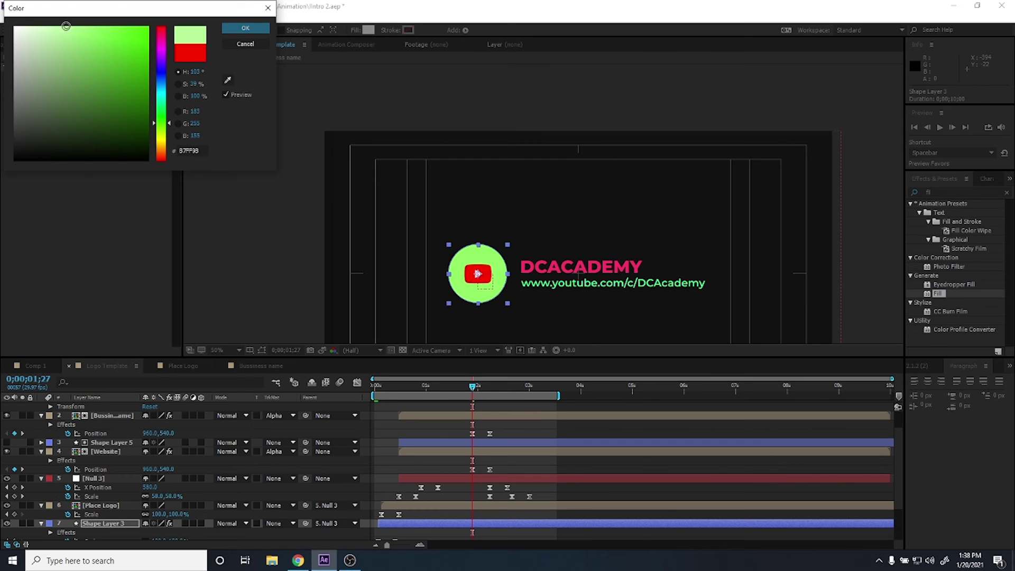
{"action": "left_click", "coordinate": [229, 29]}
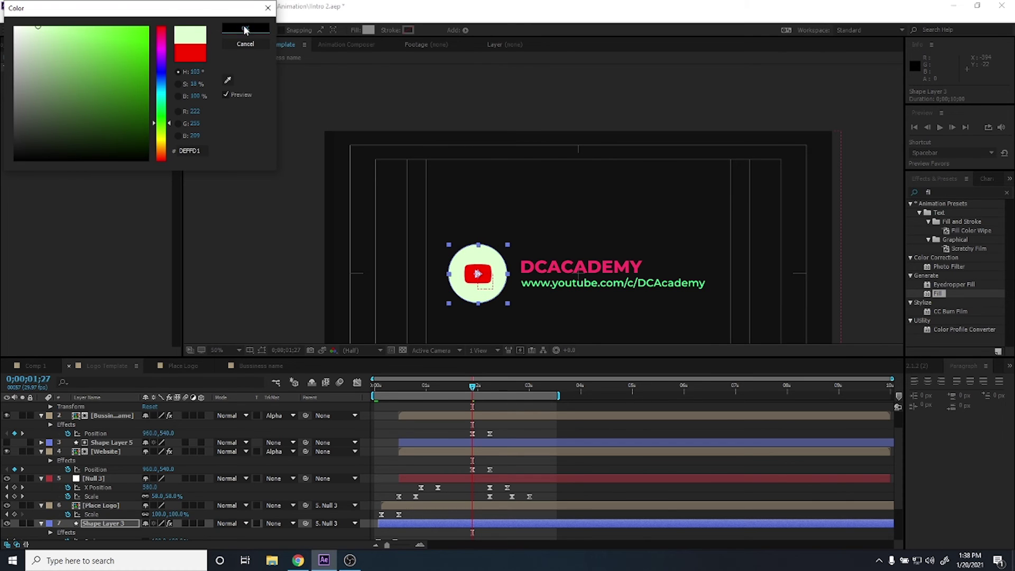
Set the Website layer's Fill colour to white, FFFFFF.
{"action": "left_click", "coordinate": [99, 452]}
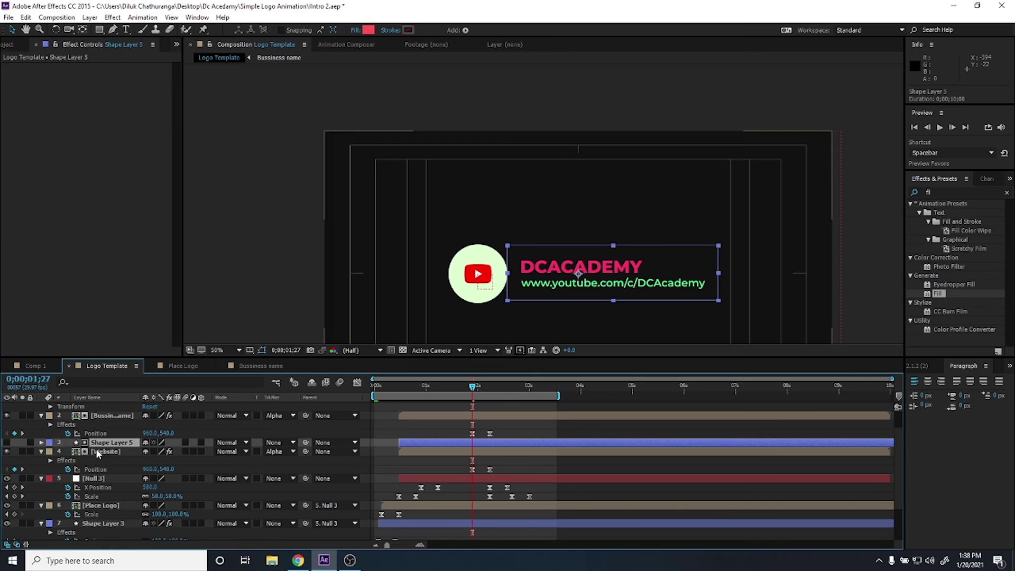
{"action": "left_click", "coordinate": [105, 93]}
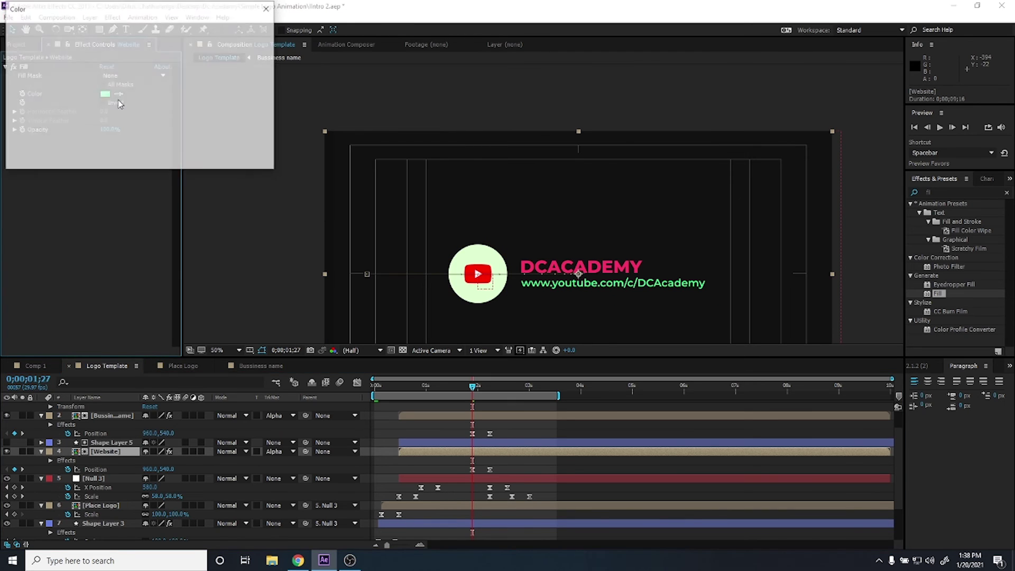
{"action": "type", "text": "FFFFFF"}
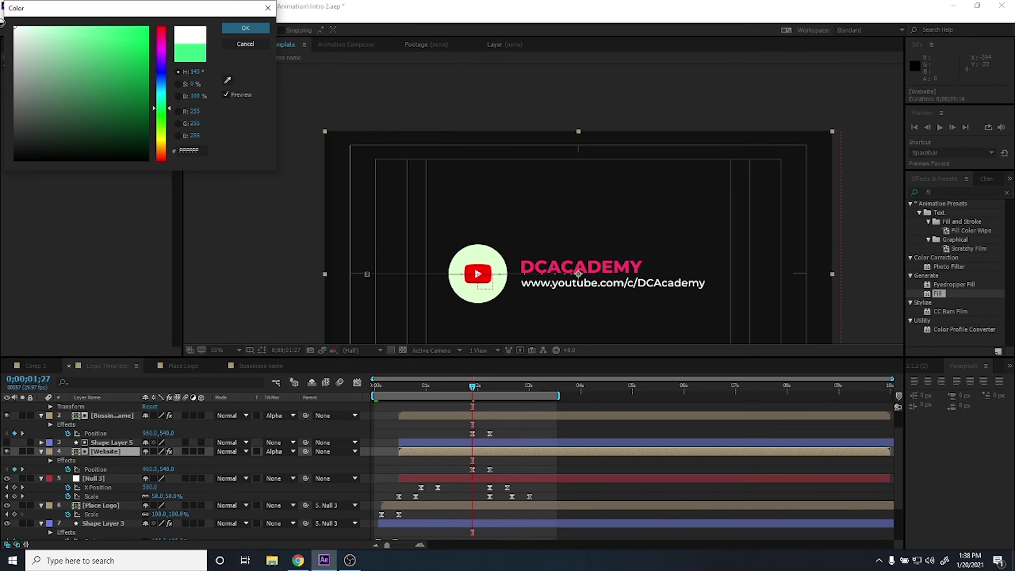
{"action": "left_click", "coordinate": [260, 28]}
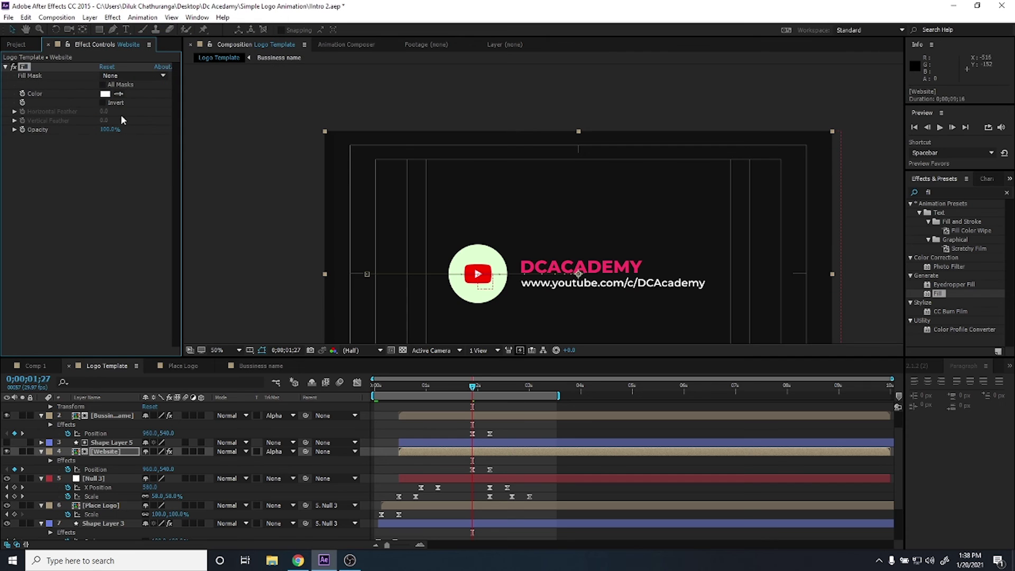
{"action": "left_click", "coordinate": [119, 271]}
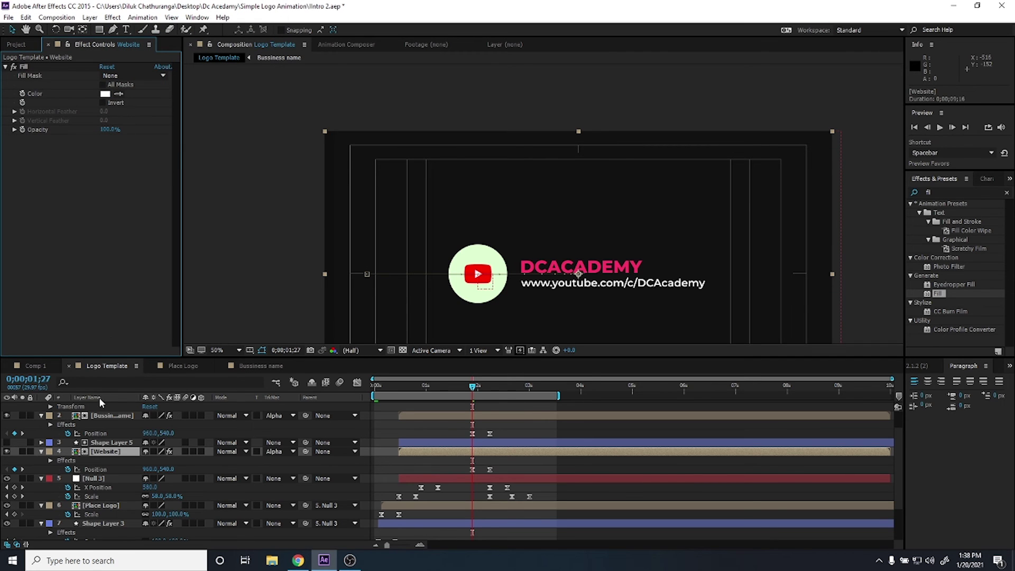
Eyedrop white from the composition for the Bussiness name Fill colour.
{"action": "left_click", "coordinate": [104, 416]}
{"action": "left_click", "coordinate": [118, 93]}
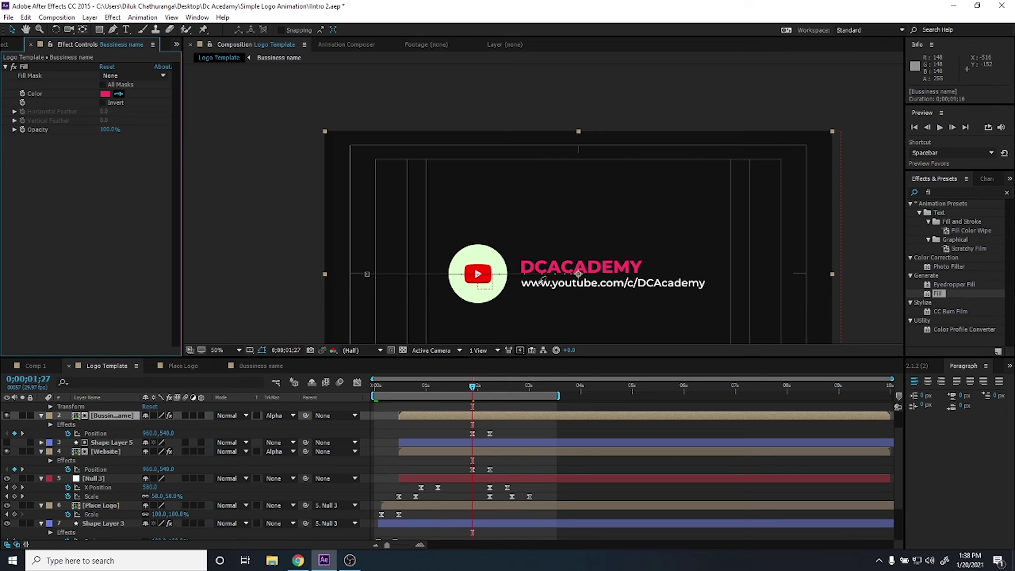
{"action": "left_click", "coordinate": [540, 282]}
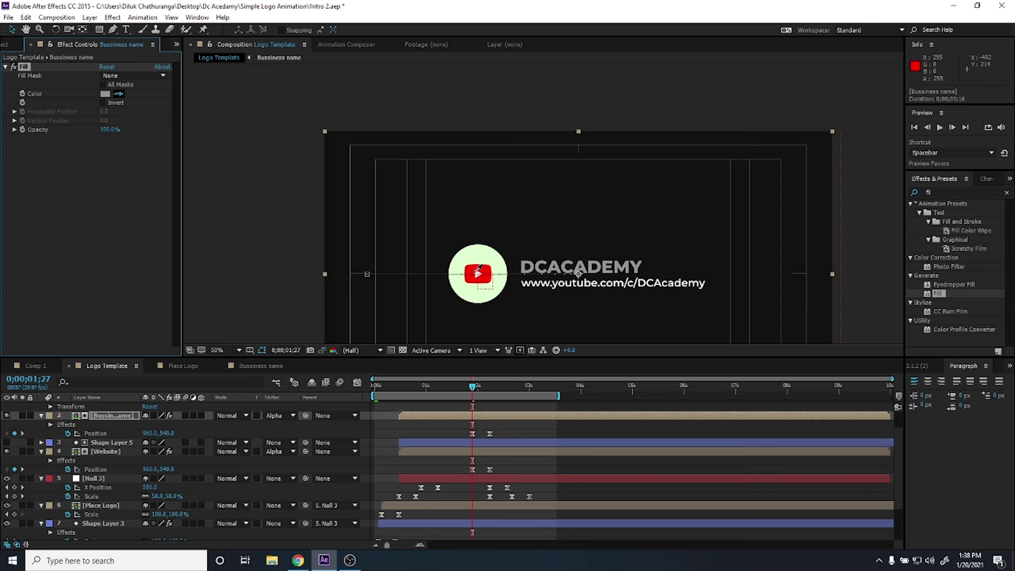
{"action": "left_click", "coordinate": [479, 272]}
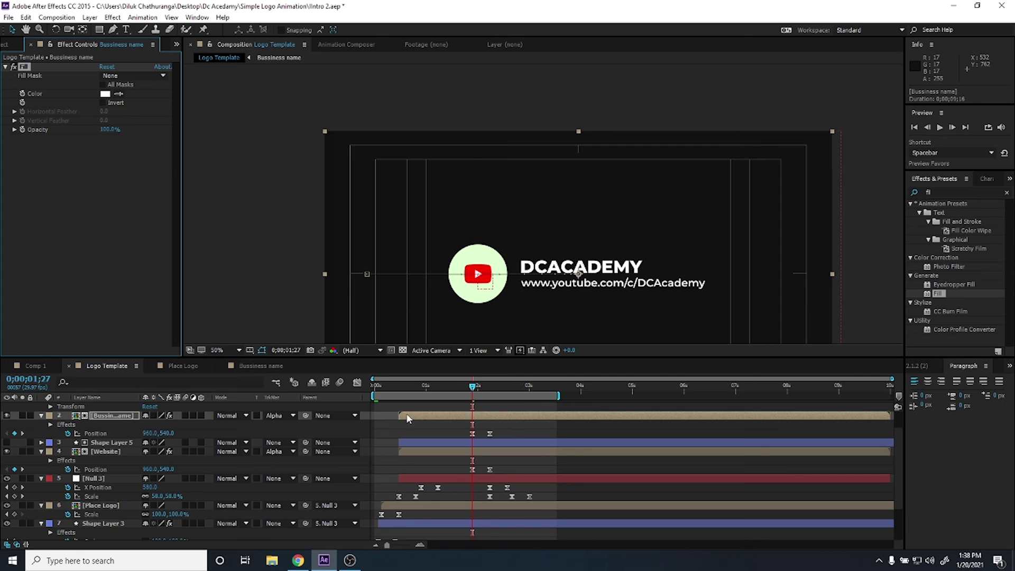
Eyedrop white for the logo circle's Fill on Shape Layer 3.
{"action": "left_click", "coordinate": [117, 506]}
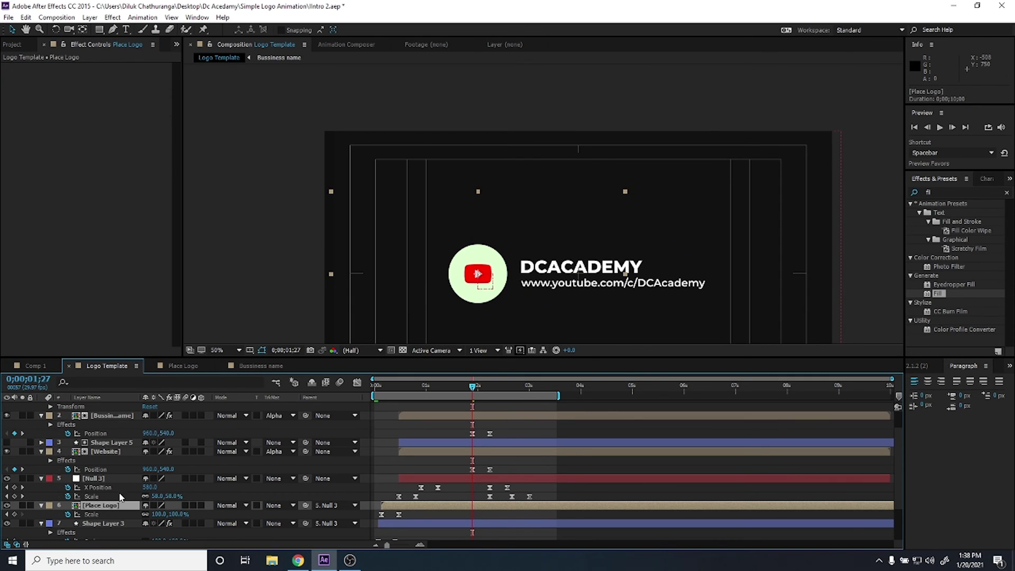
{"action": "left_click", "coordinate": [106, 523]}
{"action": "left_click", "coordinate": [119, 94]}
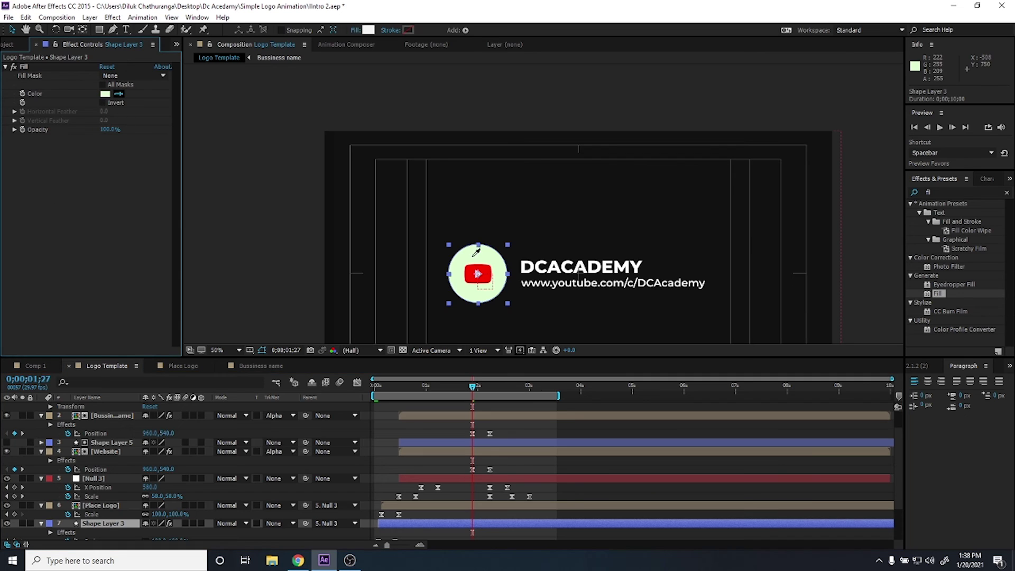
{"action": "left_click", "coordinate": [268, 296]}
{"action": "key", "text": "comma"}
{"action": "key", "text": "period"}
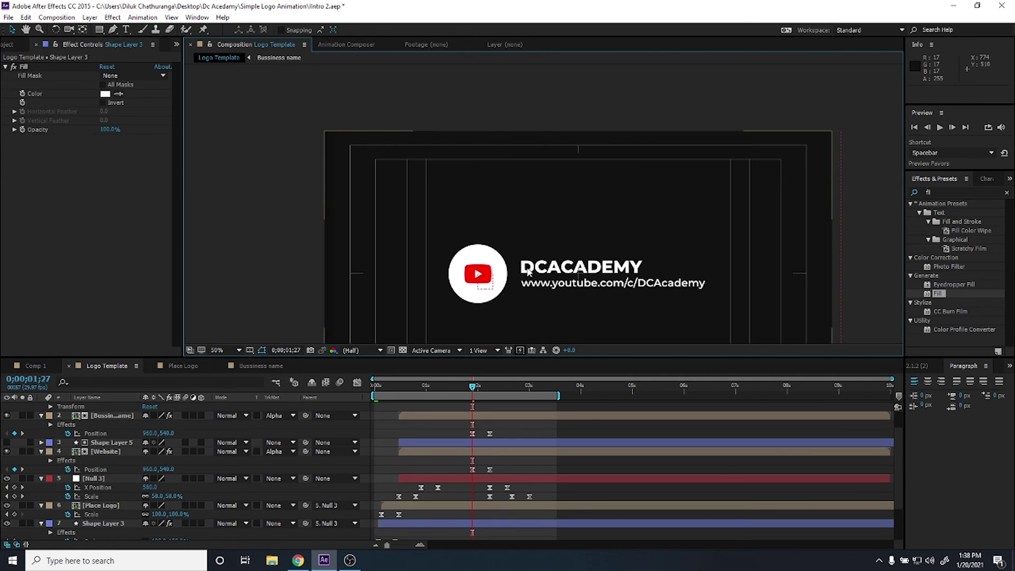
{"action": "scroll", "coordinate": [170, 489], "scroll_direction": "down", "scroll_amount": 3}
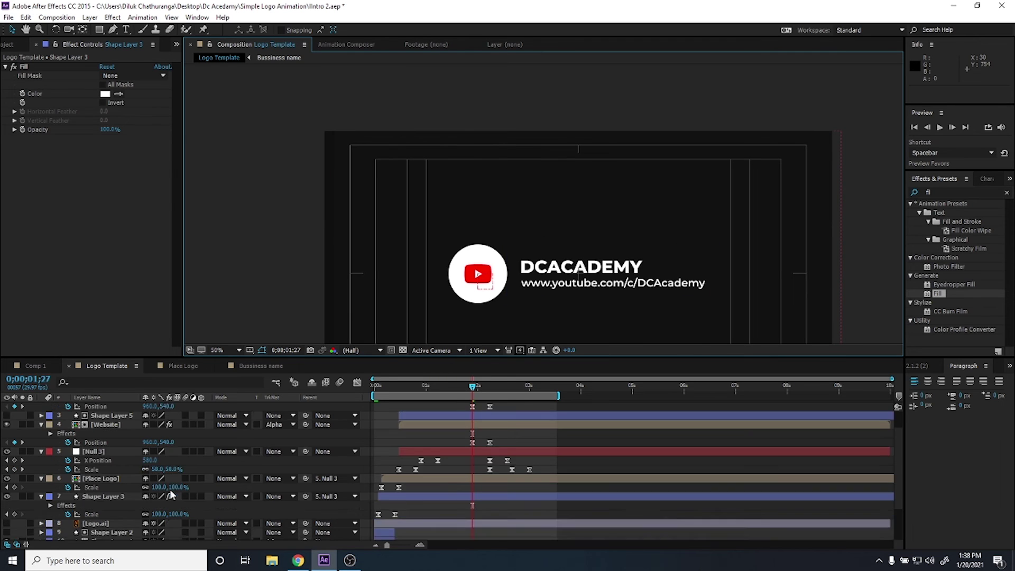
{"action": "left_click", "coordinate": [109, 526]}
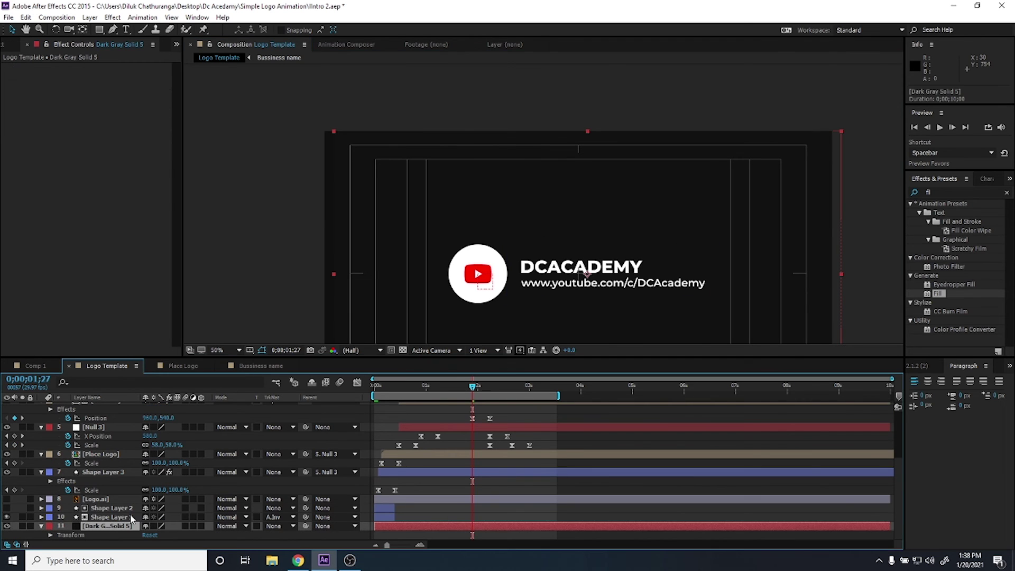
In Solid Settings, darken Dark Gray Solid 5 to a near-black grey around RGB 15.
{"action": "key", "text": "ctrl+shift+y"}
{"action": "left_click", "coordinate": [119, 187]}
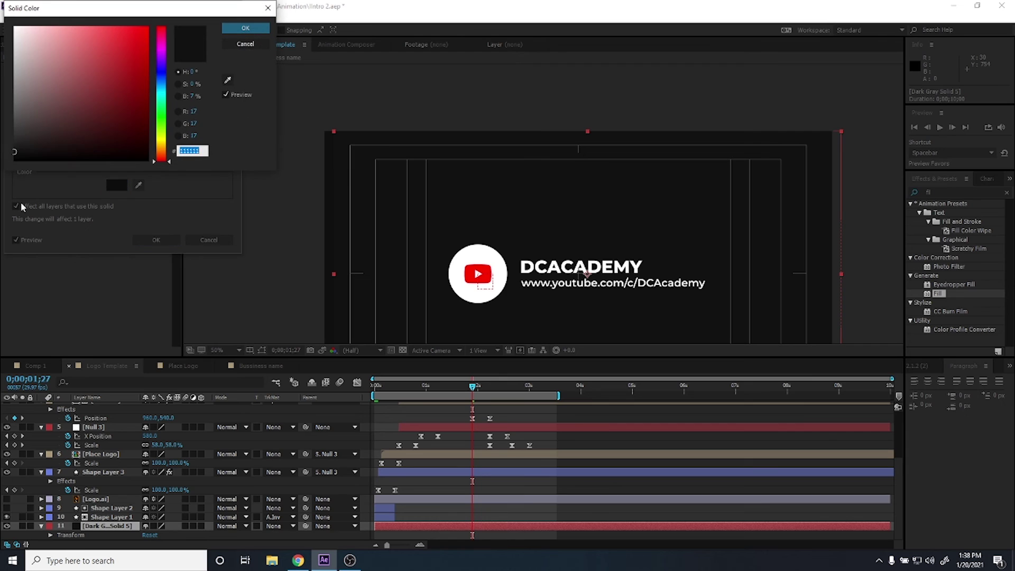
{"action": "left_click", "coordinate": [13, 144]}
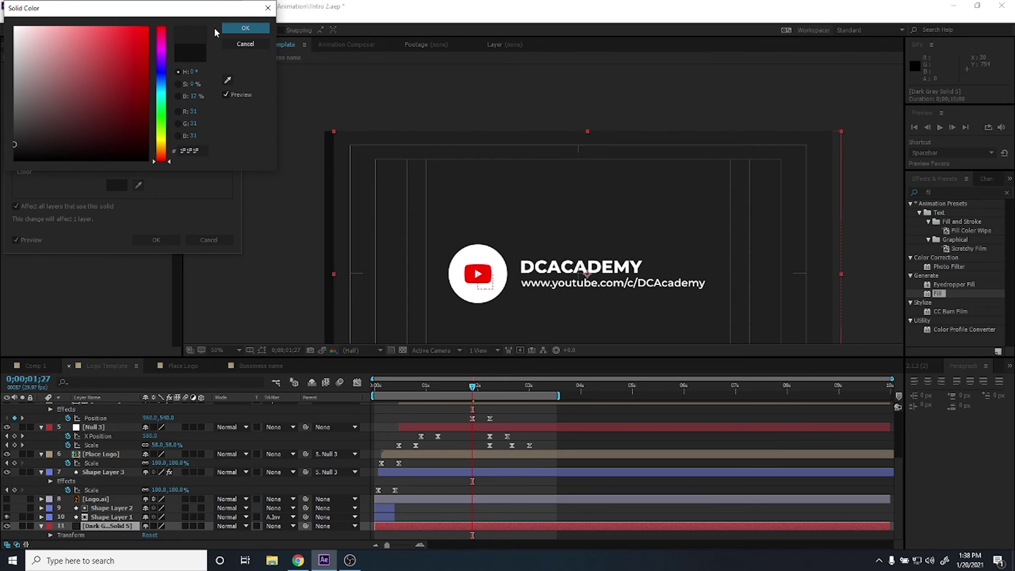
{"action": "left_click", "coordinate": [245, 28]}
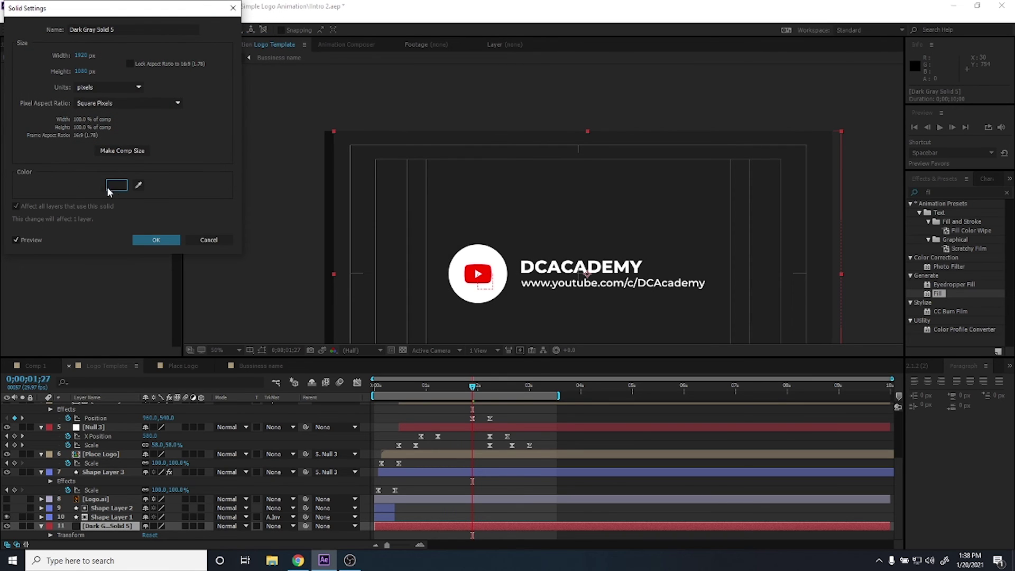
{"action": "left_click", "coordinate": [121, 189]}
{"action": "left_click_drag", "start_coordinate": [18, 150], "coordinate": [5, 151]}
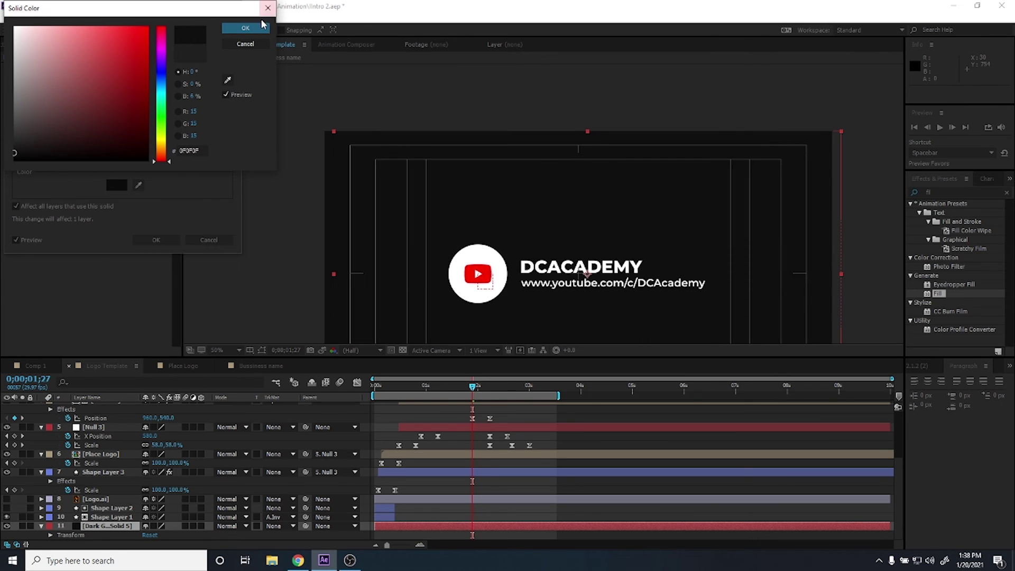
{"action": "left_click", "coordinate": [245, 28]}
{"action": "left_click", "coordinate": [157, 240]}
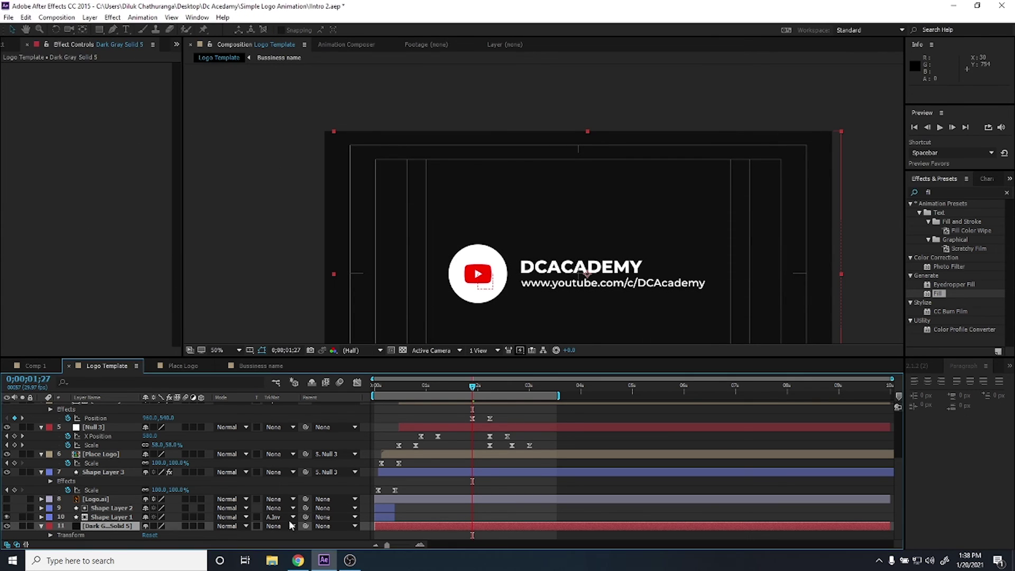
{"action": "left_click", "coordinate": [414, 524]}
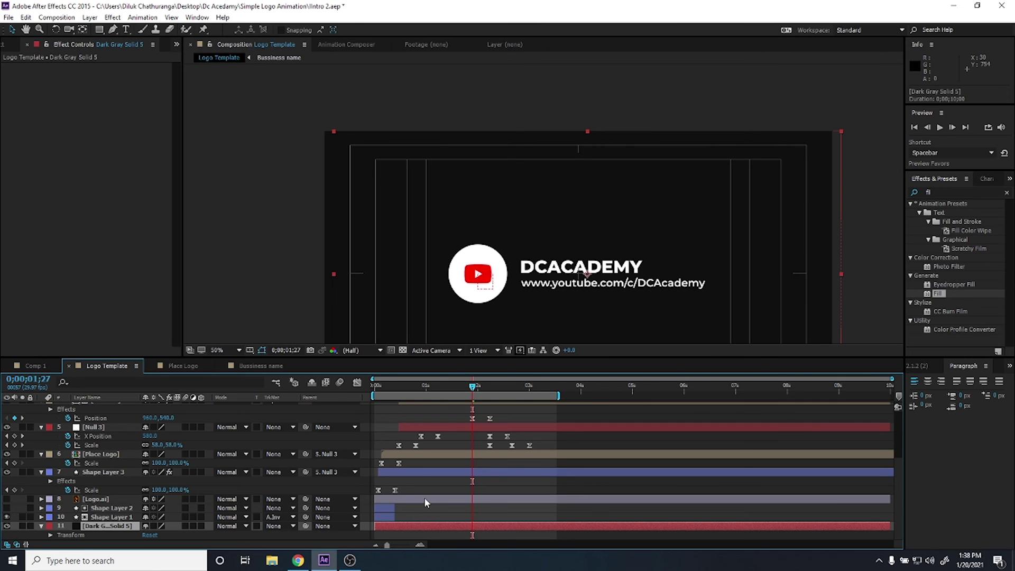
{"action": "left_click", "coordinate": [421, 473]}
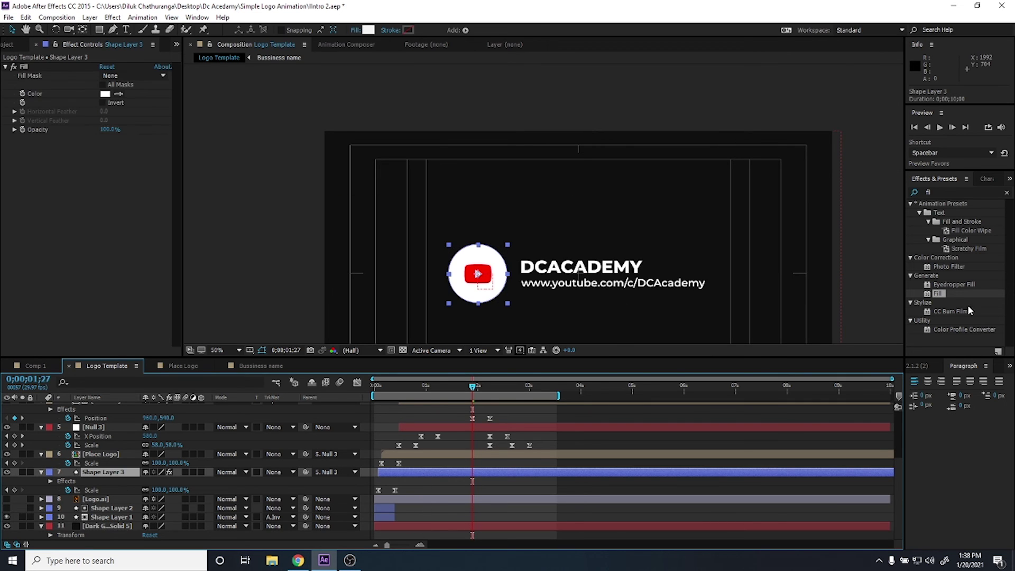
Add a Drop Shadow to the logo circle with Distance 21, then zoom out and recentre the frame.
{"action": "left_click", "coordinate": [947, 192]}
{"action": "type", "text": "drop"}
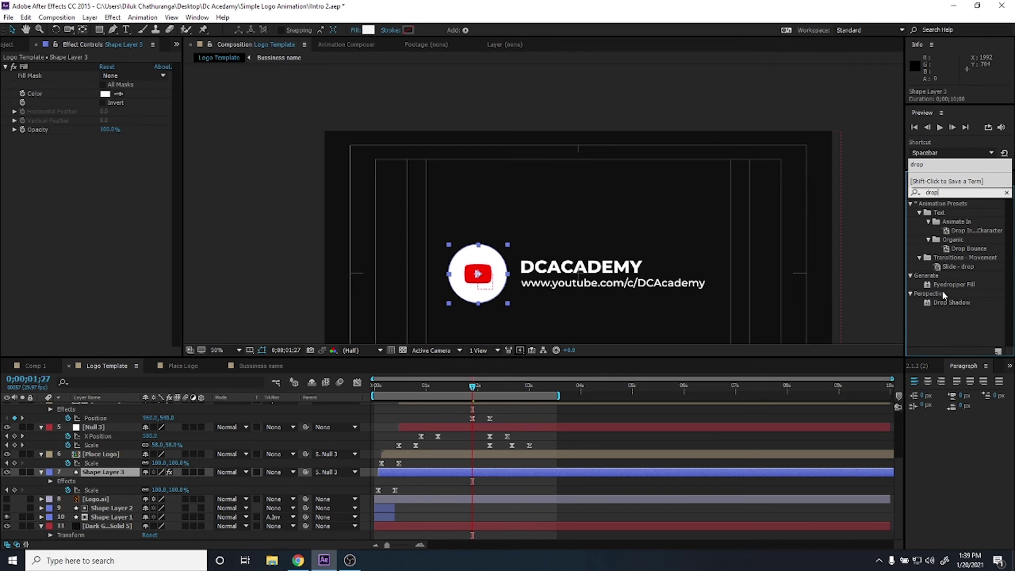
{"action": "double_click", "coordinate": [935, 304]}
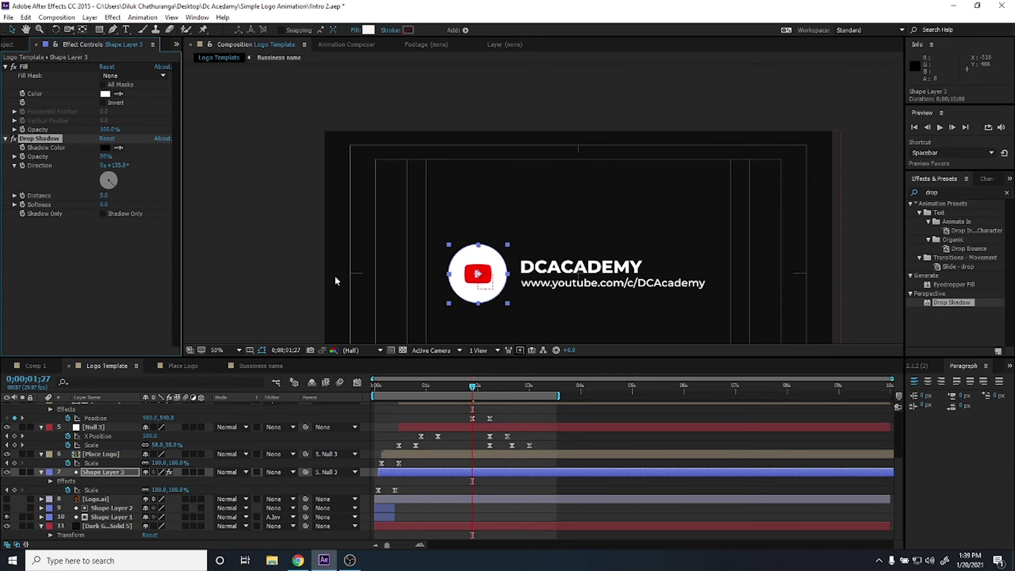
{"action": "key", "text": "period"}
{"action": "scroll", "coordinate": [507, 198], "scroll_direction": "down", "scroll_amount": 3}
{"action": "key", "text": "period"}
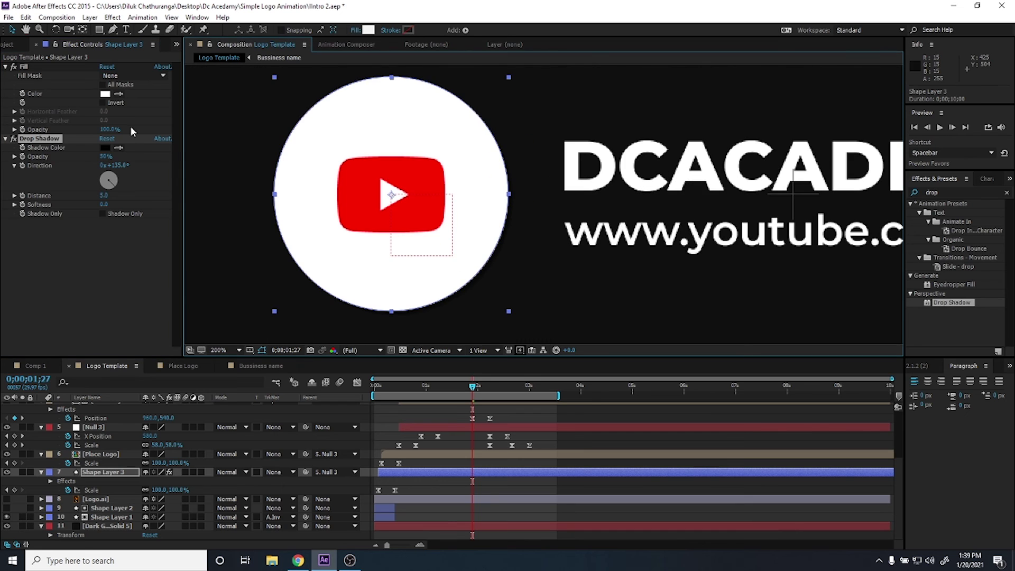
{"action": "left_click_drag", "start_coordinate": [112, 196], "coordinate": [122, 213]}
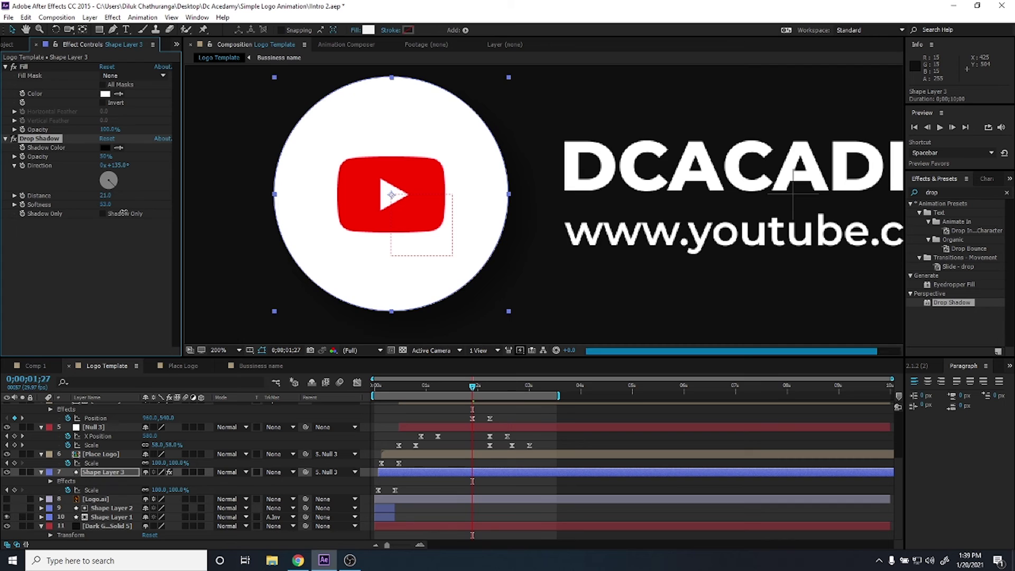
{"action": "left_click", "coordinate": [297, 245]}
{"action": "key", "text": "comma"}
{"action": "key", "text": "comma"}
{"action": "key", "text": "comma"}
{"action": "key", "text": "comma"}
{"action": "key", "text": "comma"}
{"action": "left_click_drag", "start_coordinate": [511, 254], "coordinate": [460, 297]}
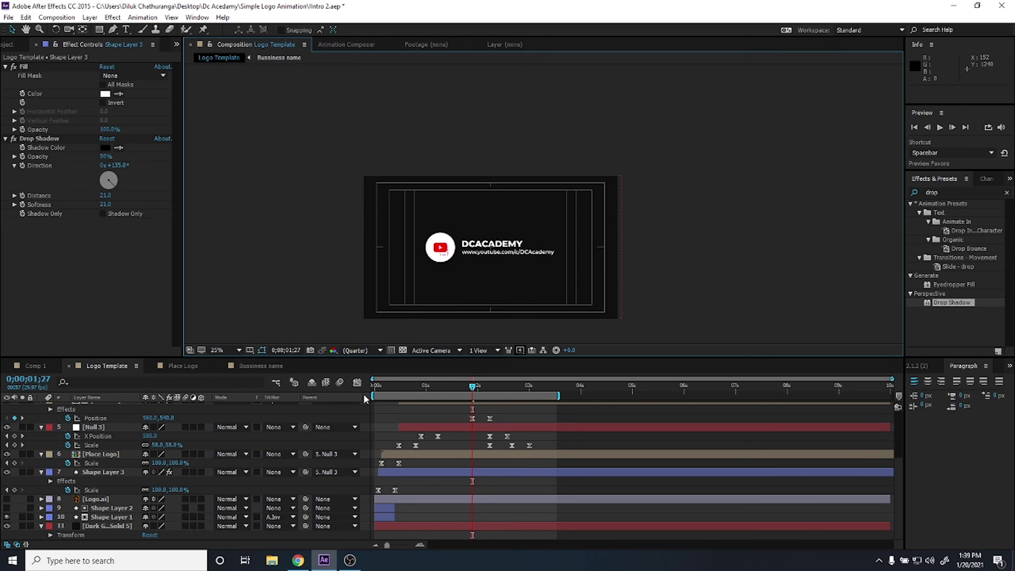
Preview the logo slide from the start, then show the Project panel's item list.
{"action": "left_click", "coordinate": [379, 386]}
{"action": "key", "text": "space"}
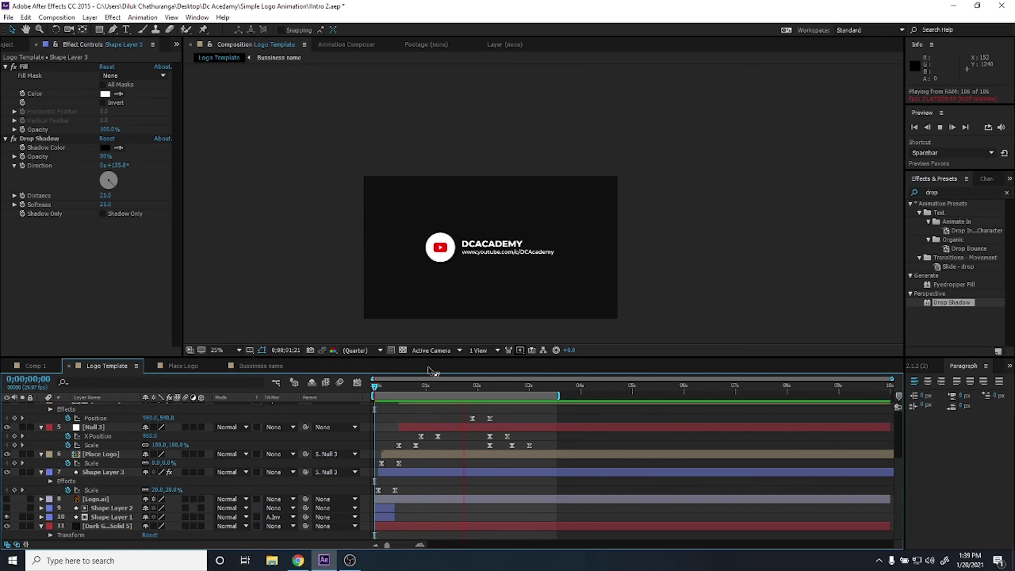
{"action": "key", "text": "space"}
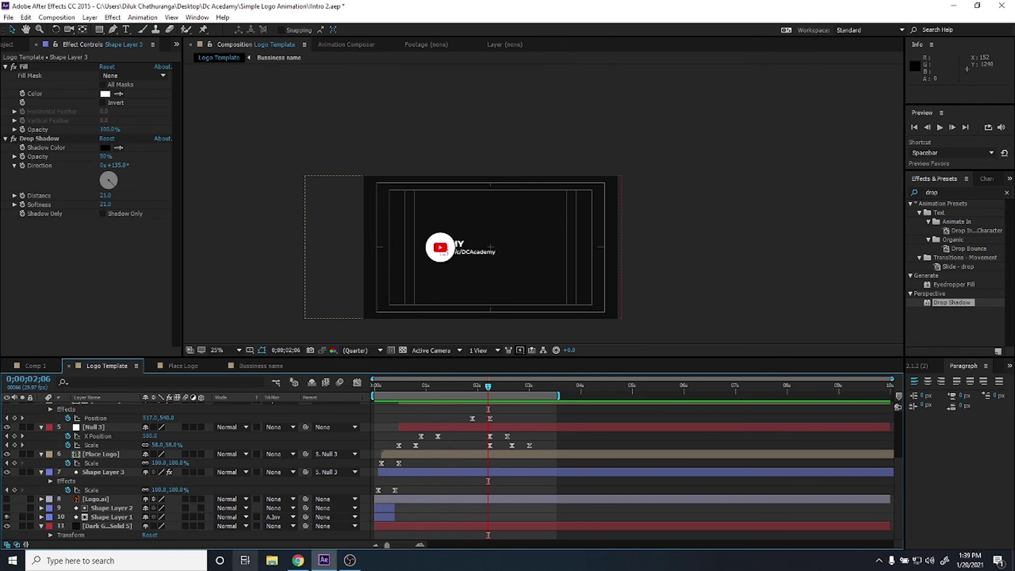
{"action": "left_click", "coordinate": [298, 560]}
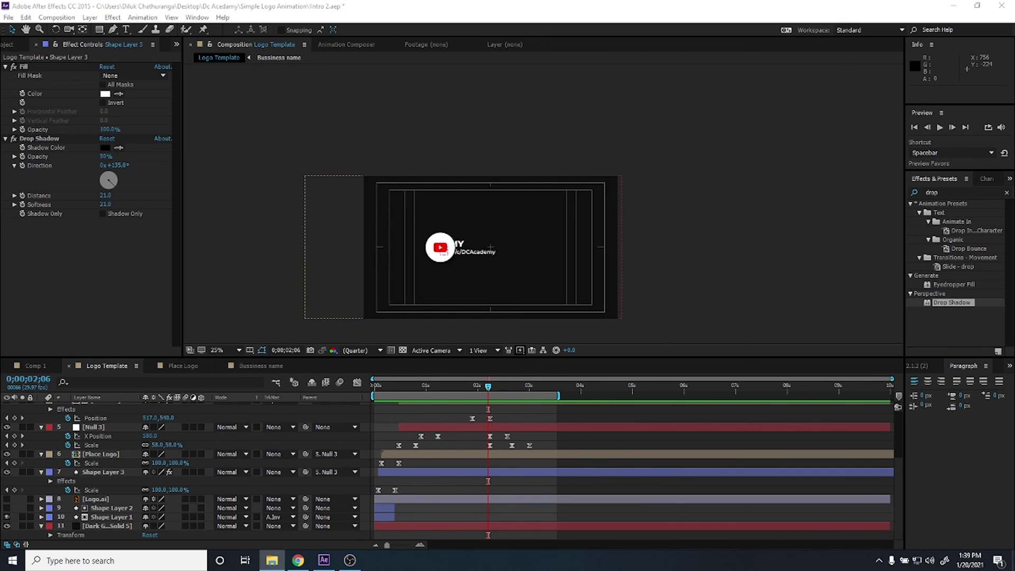
{"action": "scroll", "coordinate": [537, 206], "scroll_direction": "down", "scroll_amount": 6}
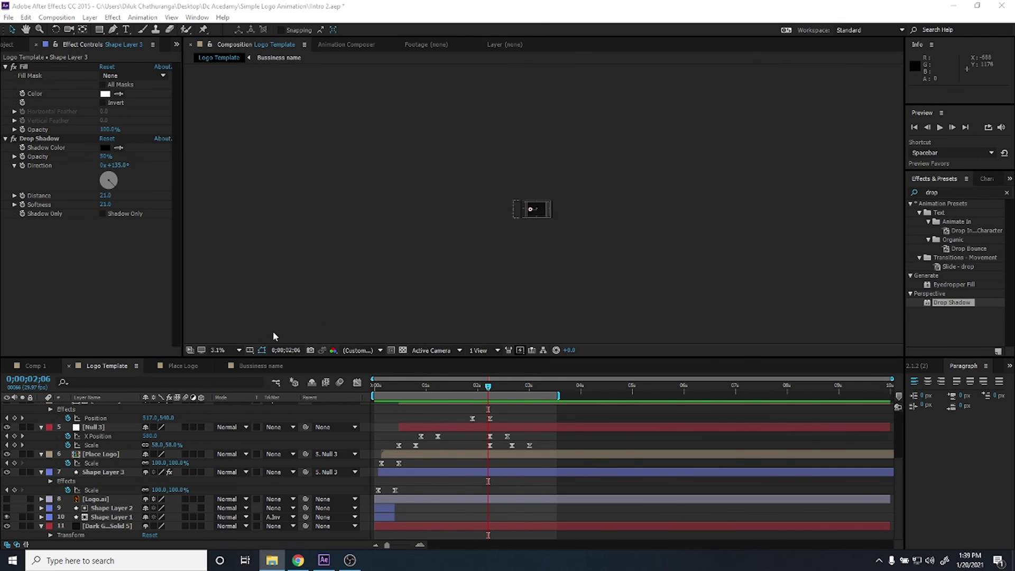
{"action": "left_click", "coordinate": [4, 45]}
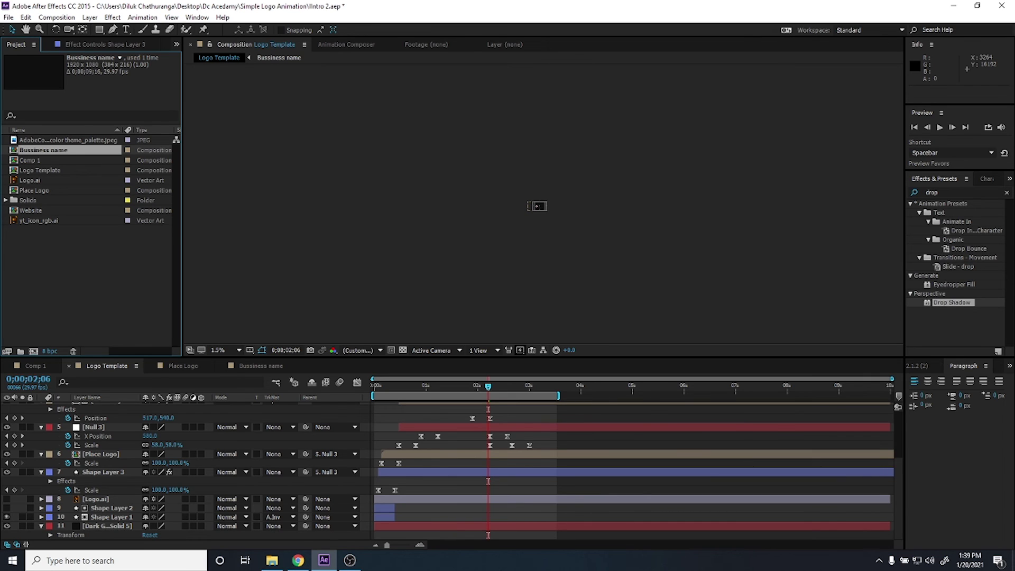
Import the forest wallpaper JPG and place it as Logo Template's bottom layer.
{"action": "key", "text": "alt+Tab"}
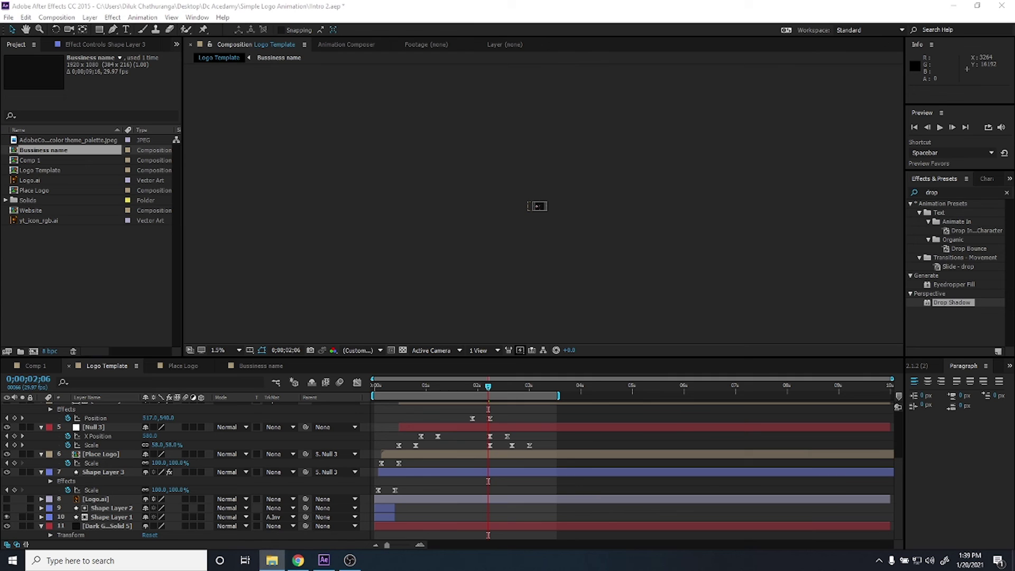
{"action": "left_click_drag", "start_coordinate": [175, 148], "coordinate": [129, 301]}
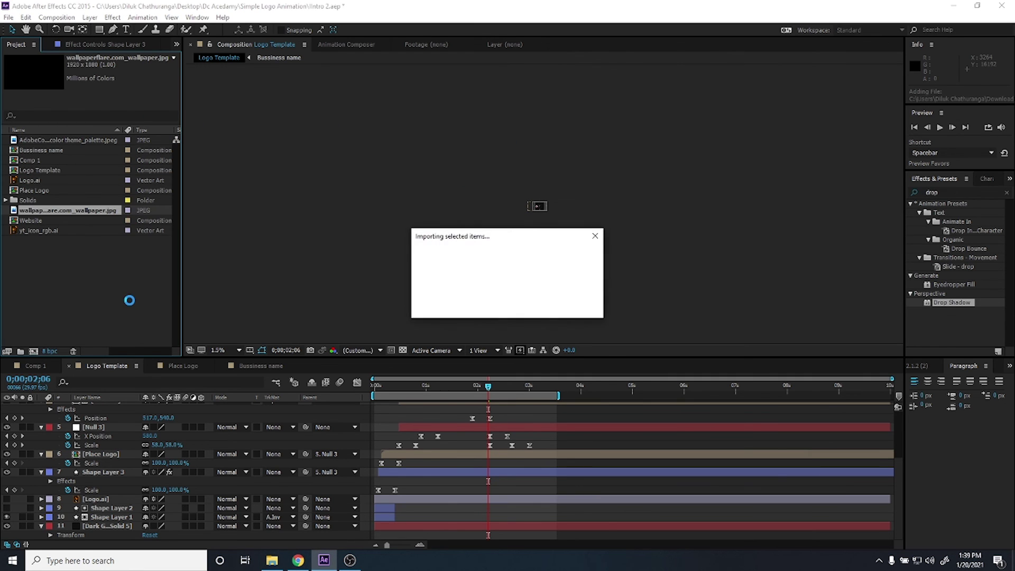
{"action": "left_click_drag", "start_coordinate": [76, 216], "coordinate": [107, 527]}
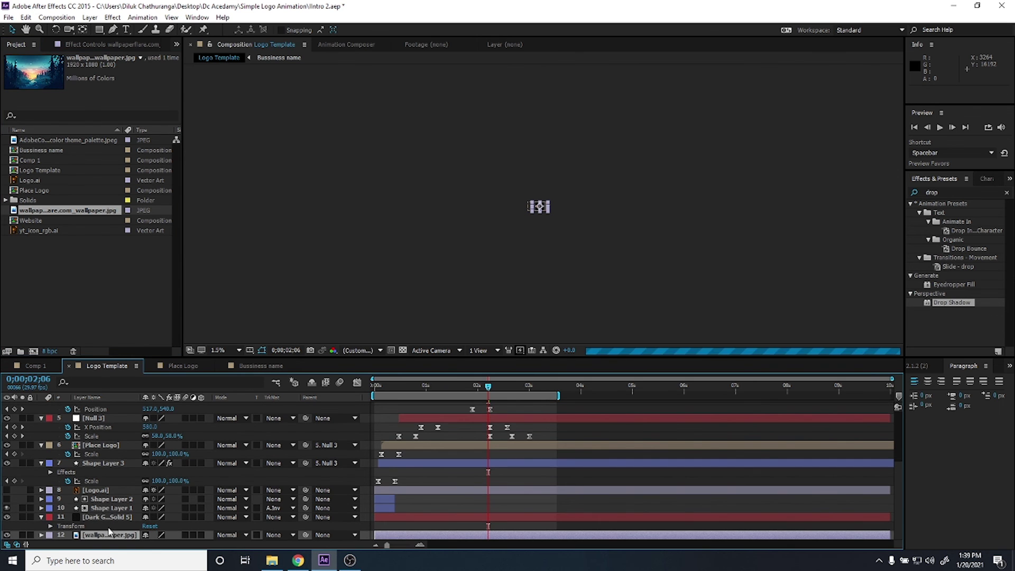
Set Dark Gray Solid 5's blending mode to Multiply.
{"action": "left_click", "coordinate": [109, 518]}
{"action": "left_click", "coordinate": [274, 518]}
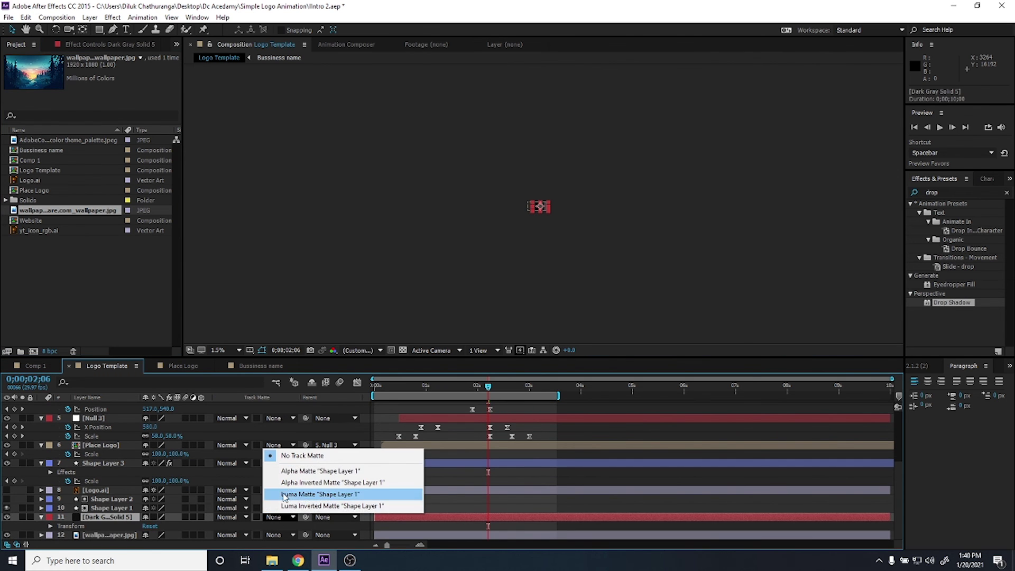
{"action": "left_click", "coordinate": [236, 516]}
{"action": "left_click", "coordinate": [236, 517]}
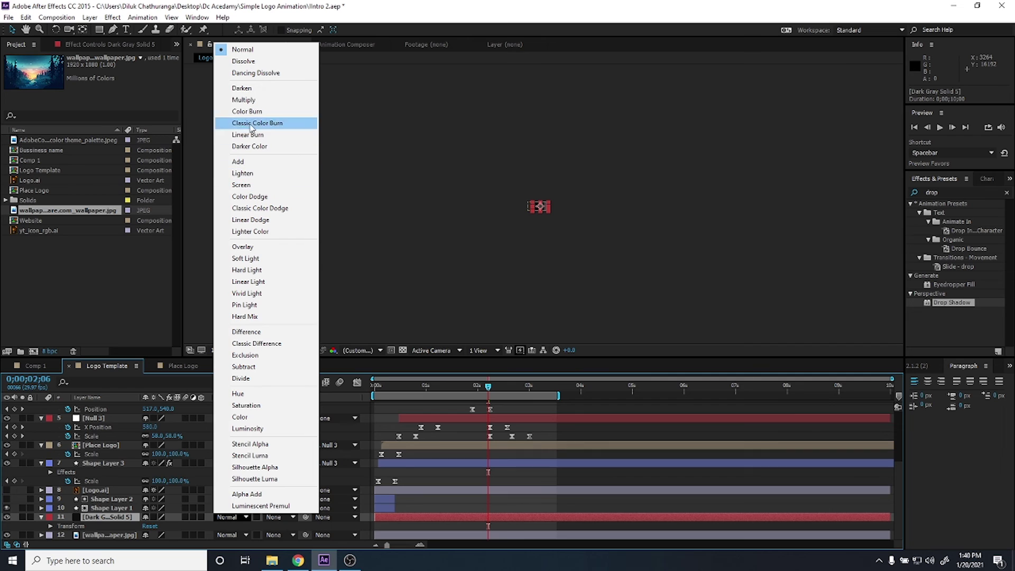
{"action": "left_click", "coordinate": [243, 100]}
{"action": "scroll", "coordinate": [550, 209], "scroll_direction": "up", "scroll_amount": 6}
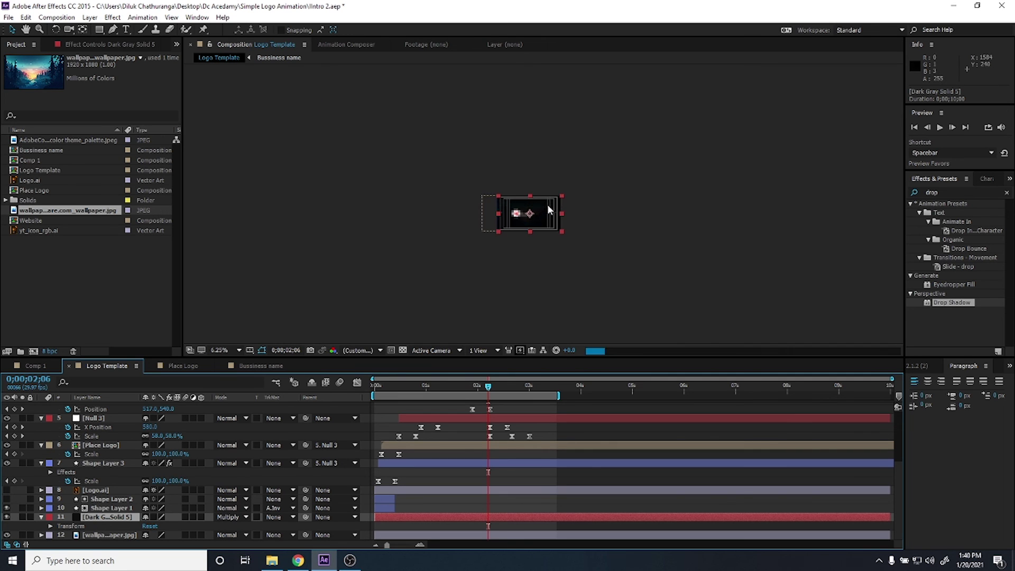
{"action": "scroll", "coordinate": [481, 287], "scroll_direction": "down", "scroll_amount": 2}
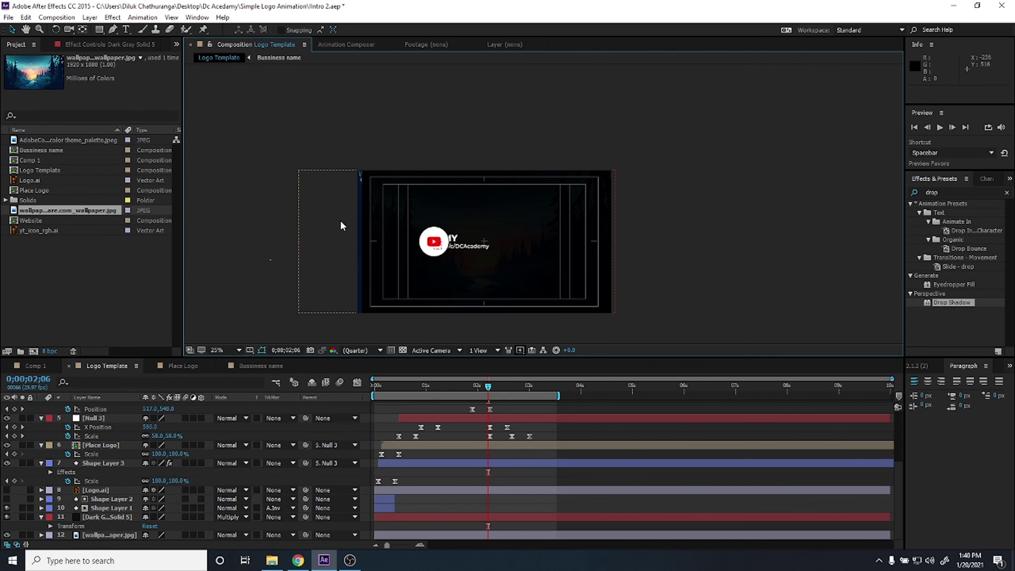
{"action": "scroll", "coordinate": [363, 181], "scroll_direction": "up", "scroll_amount": 2}
{"action": "scroll", "coordinate": [347, 188], "scroll_direction": "down", "scroll_amount": 1}
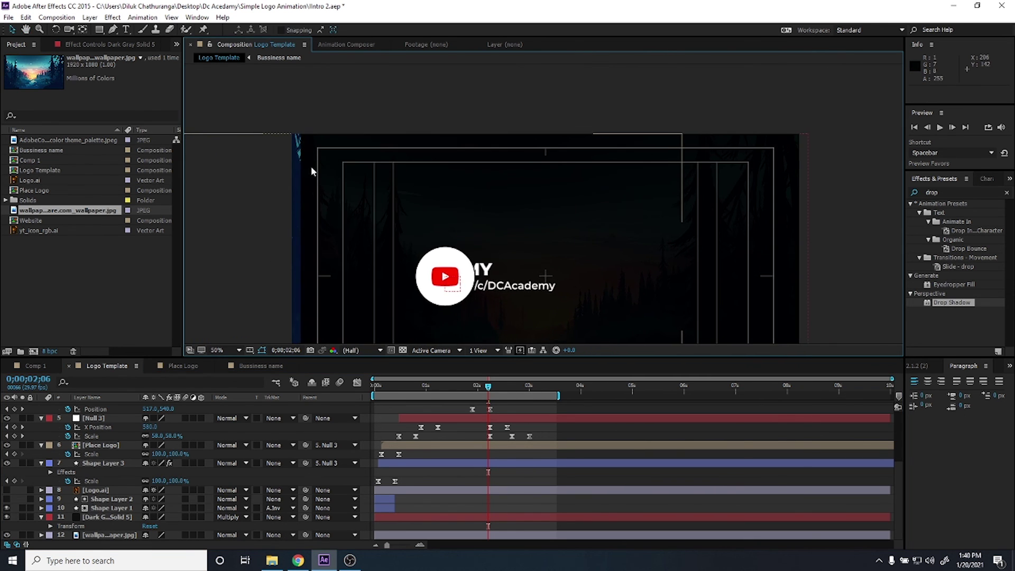
Select the wallpaper layer and bring up the anchor point and Align panels.
{"action": "left_click", "coordinate": [292, 159]}
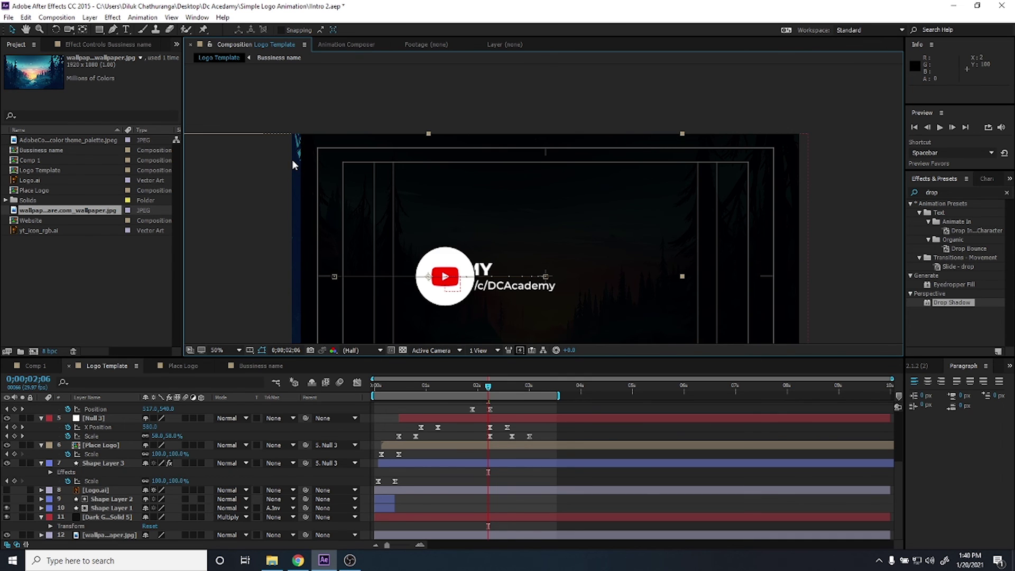
{"action": "key", "text": "comma"}
{"action": "left_click", "coordinate": [111, 536]}
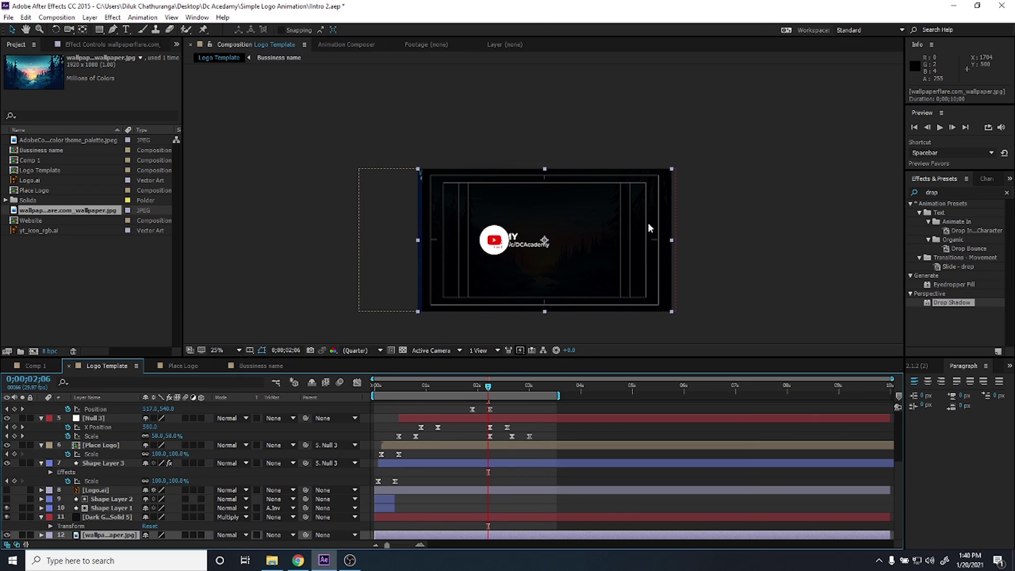
{"action": "left_click", "coordinate": [1010, 365]}
{"action": "left_click", "coordinate": [970, 390]}
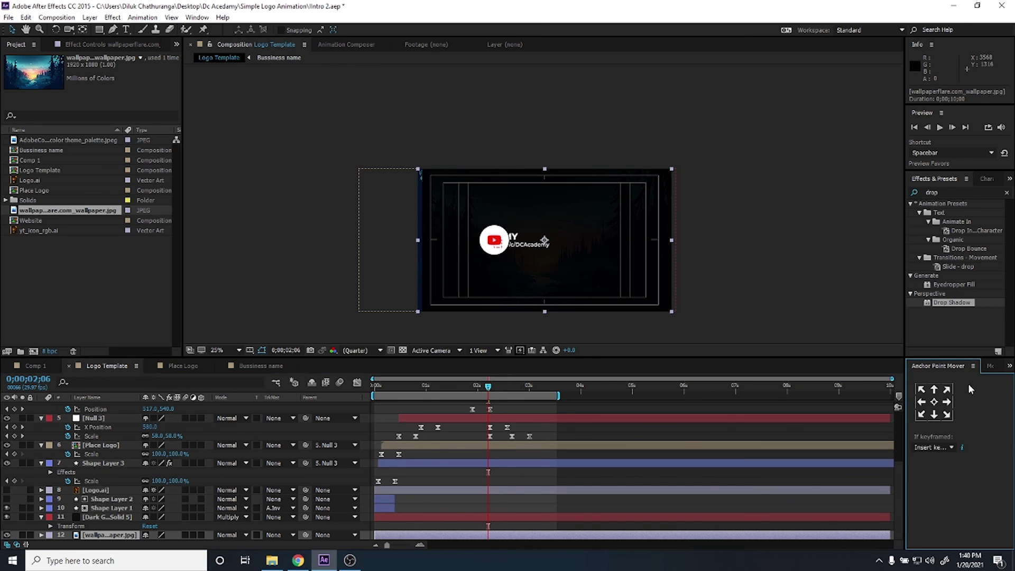
{"action": "left_click", "coordinate": [1009, 365]}
{"action": "left_click", "coordinate": [972, 378]}
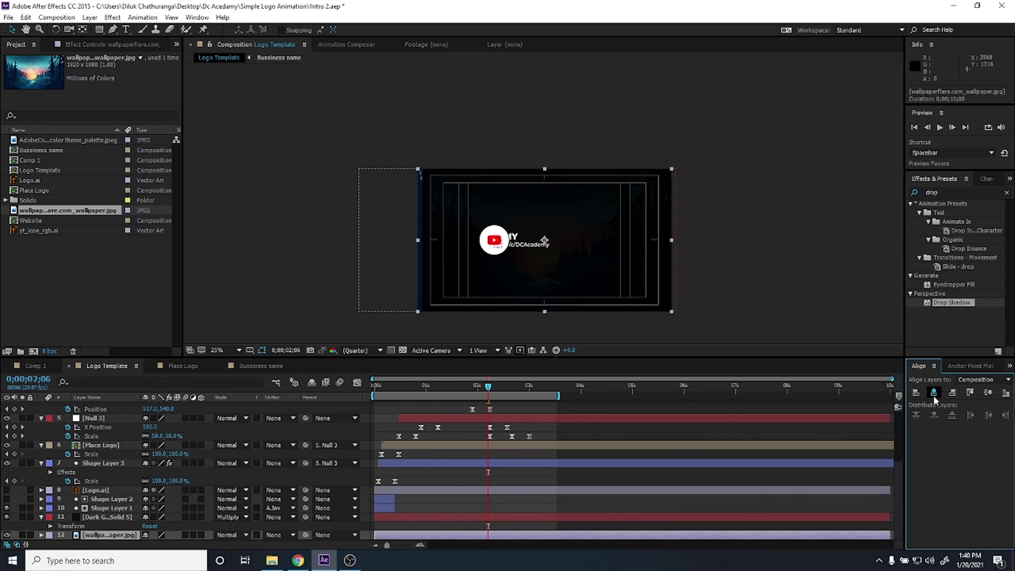
Try Overlay, return the solid to Multiply, and lower its Opacity to 75%.
{"action": "left_click", "coordinate": [132, 517]}
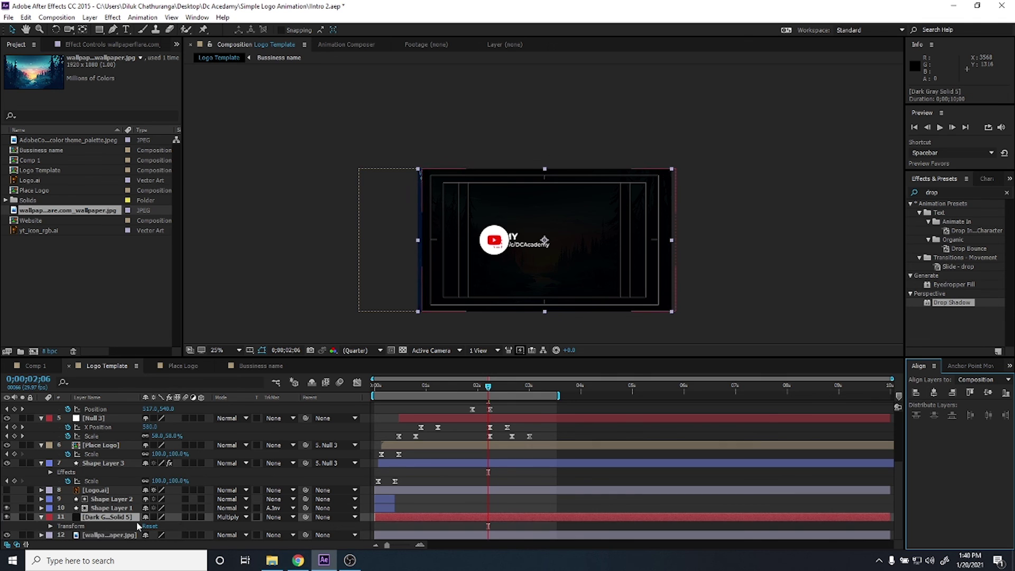
{"action": "left_click", "coordinate": [227, 518]}
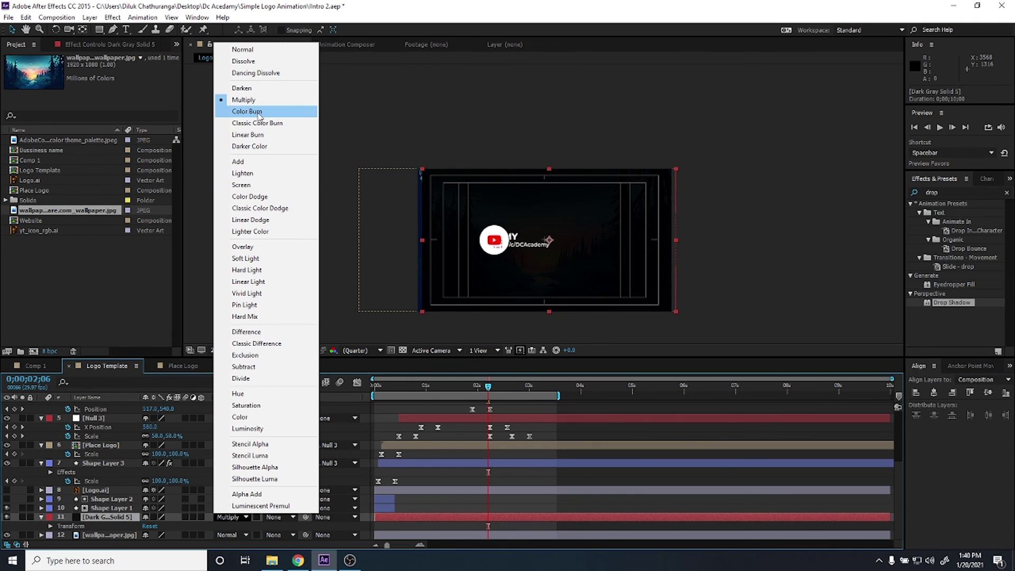
{"action": "left_click", "coordinate": [250, 246]}
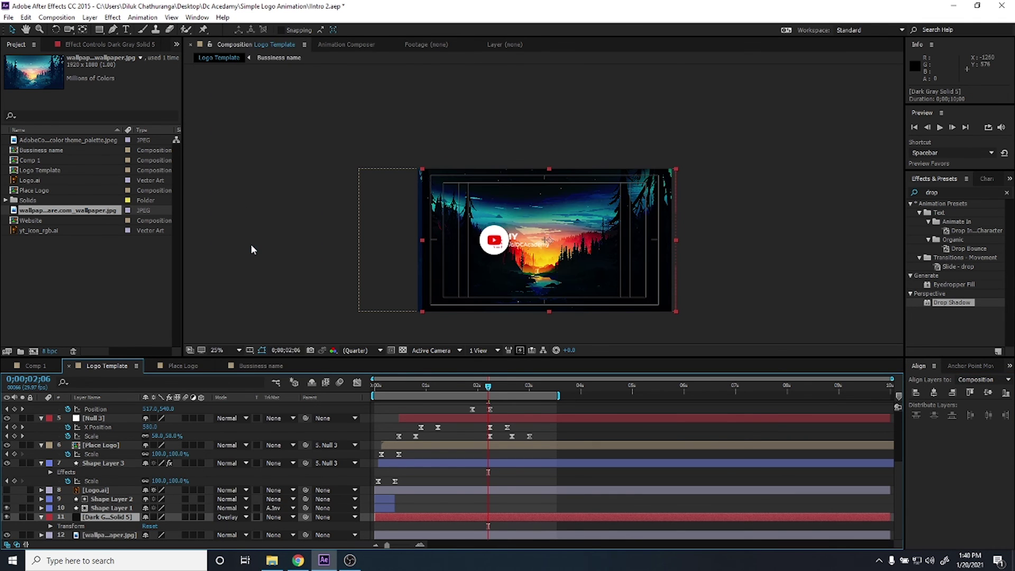
{"action": "left_click", "coordinate": [225, 518]}
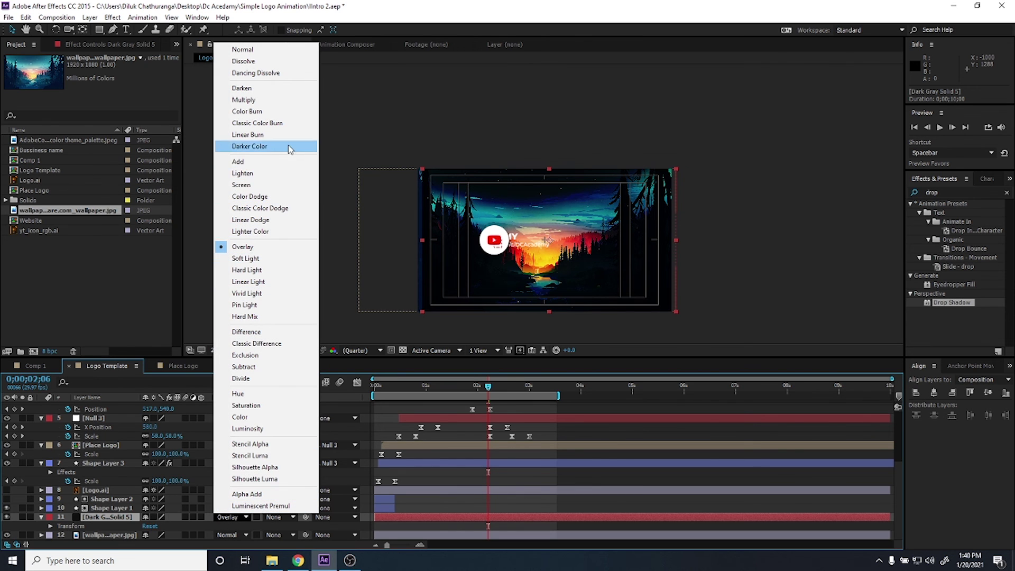
{"action": "left_click", "coordinate": [244, 100]}
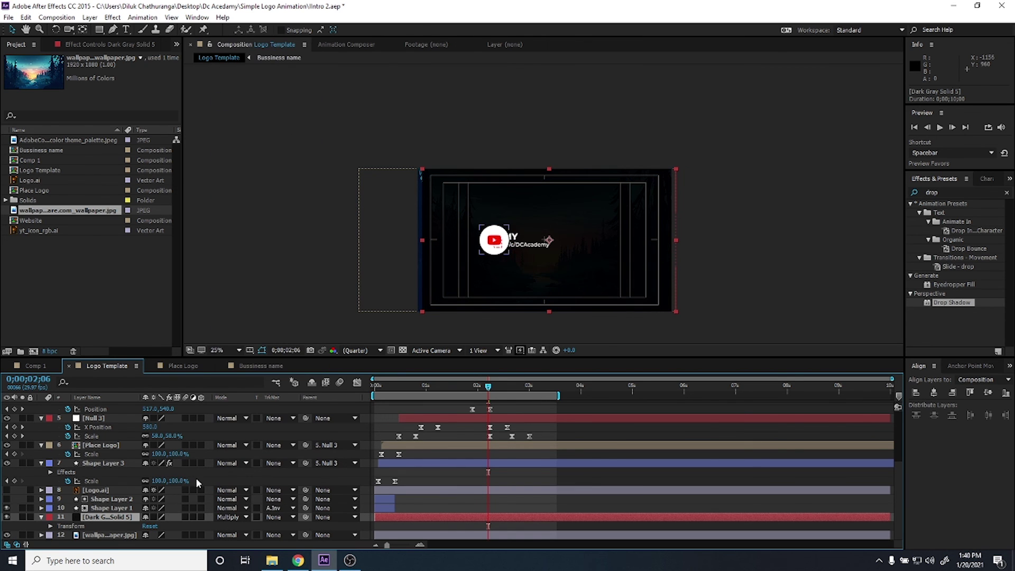
{"action": "key", "text": "t"}
{"action": "left_click_drag", "start_coordinate": [144, 526], "coordinate": [131, 526]}
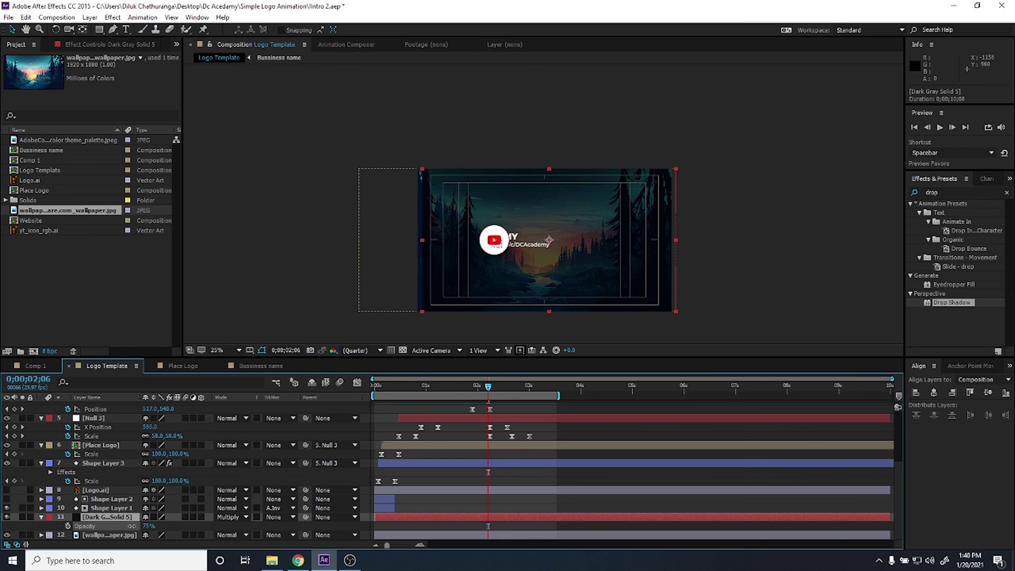
{"action": "left_click", "coordinate": [257, 300]}
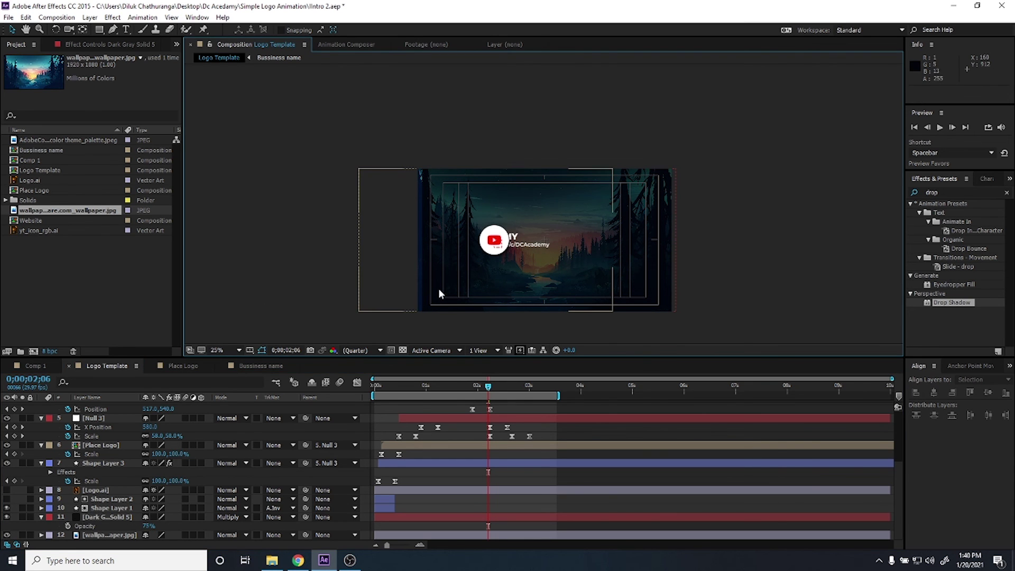
Reframe the view and preview the finished intro from the first frame.
{"action": "scroll", "coordinate": [439, 288], "scroll_direction": "up", "scroll_amount": 2}
{"action": "left_click_drag", "start_coordinate": [540, 288], "coordinate": [456, 209]}
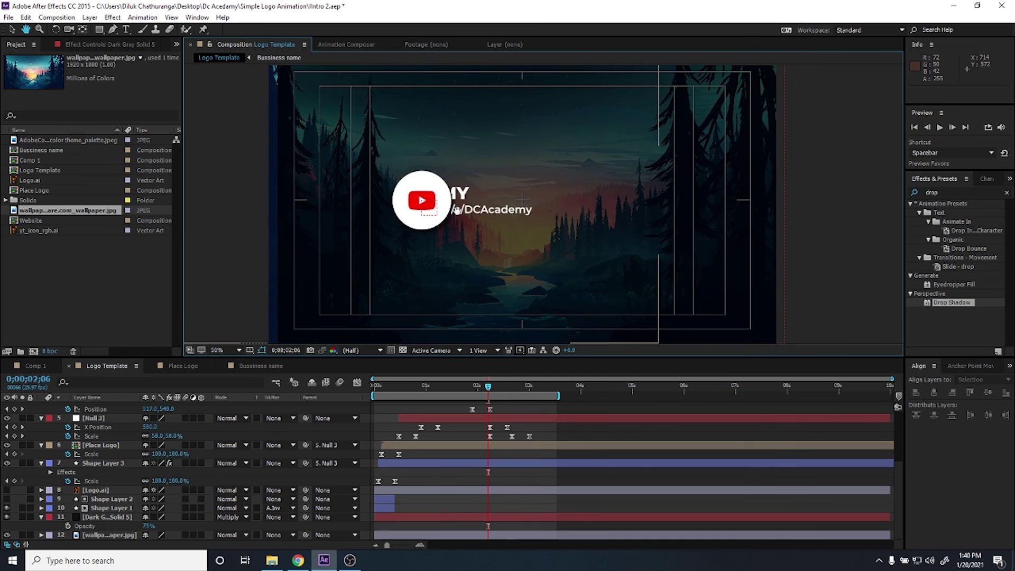
{"action": "key", "text": "comma"}
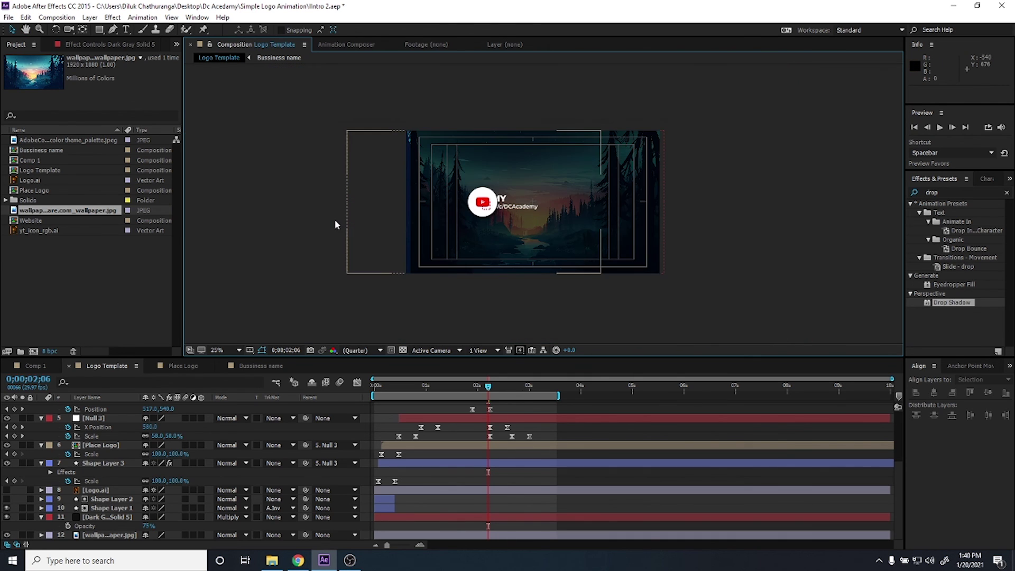
{"action": "key", "text": "period"}
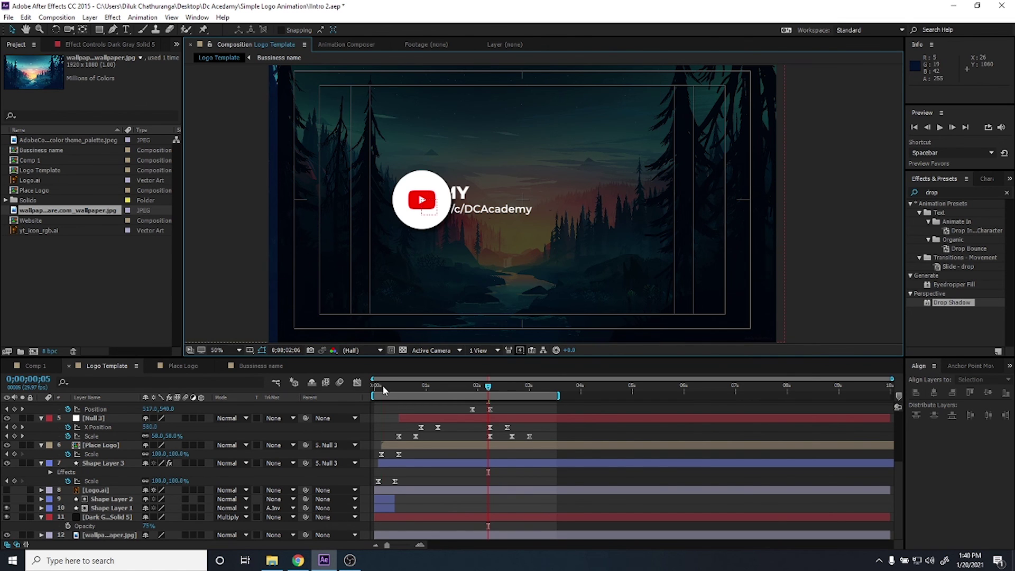
{"action": "left_click_drag", "start_coordinate": [392, 387], "coordinate": [375, 385]}
{"action": "key", "text": "comma"}
{"action": "left_click", "coordinate": [739, 268]}
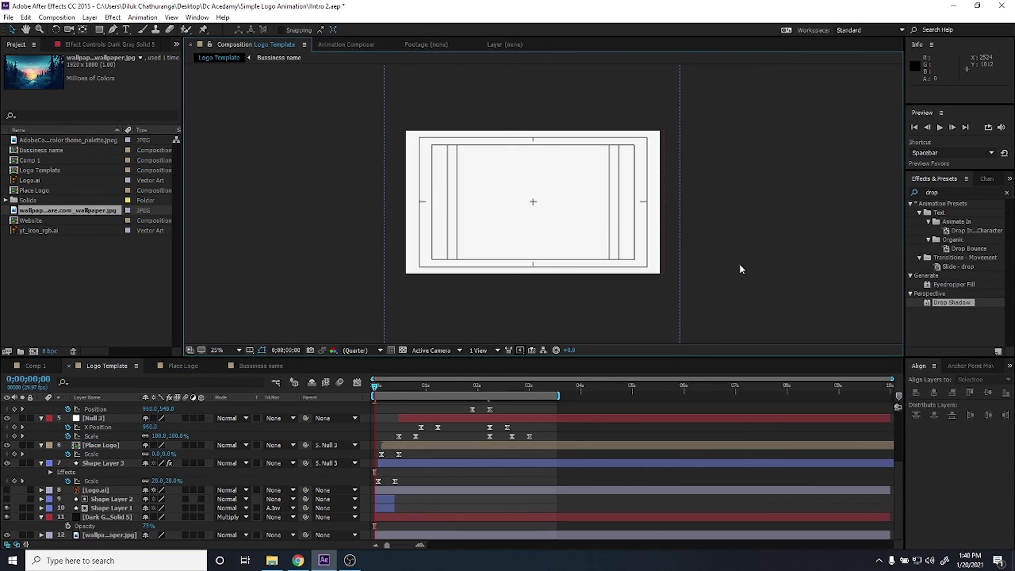
{"action": "key", "text": "space"}
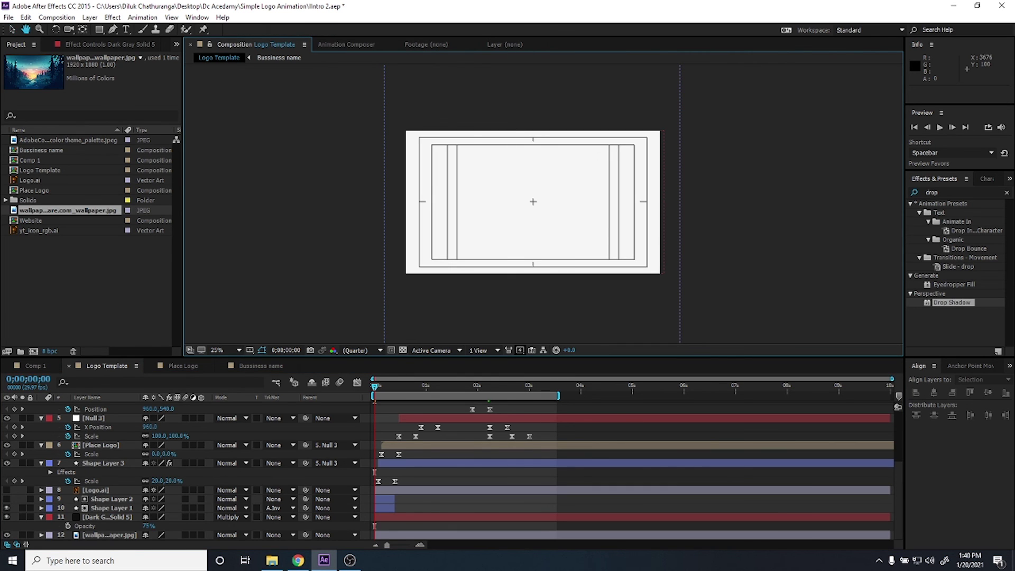
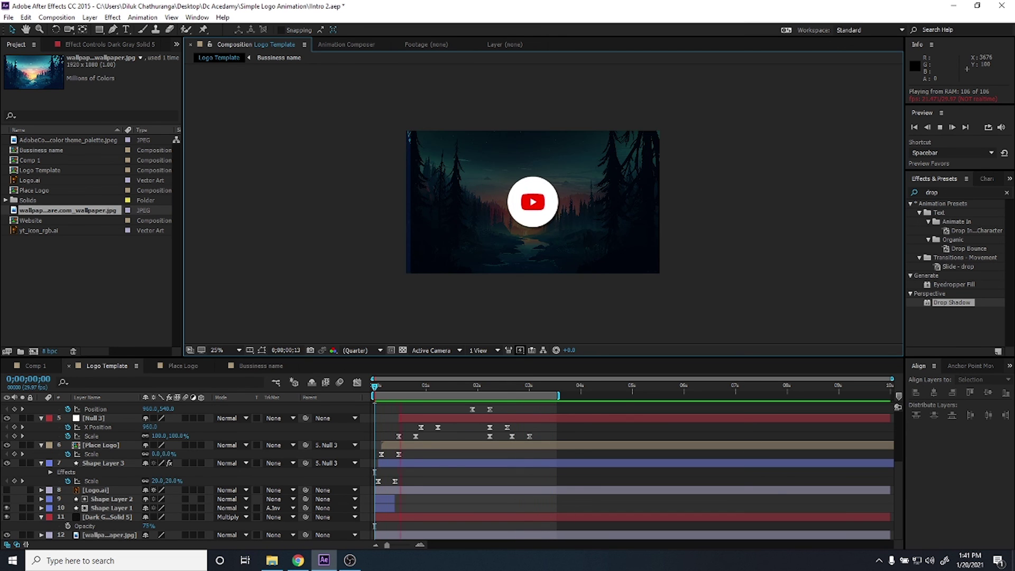
Stop the preview, enable composition motion blur and frame blending, and blur the Null 3 layer.
{"action": "left_click", "coordinate": [613, 396]}
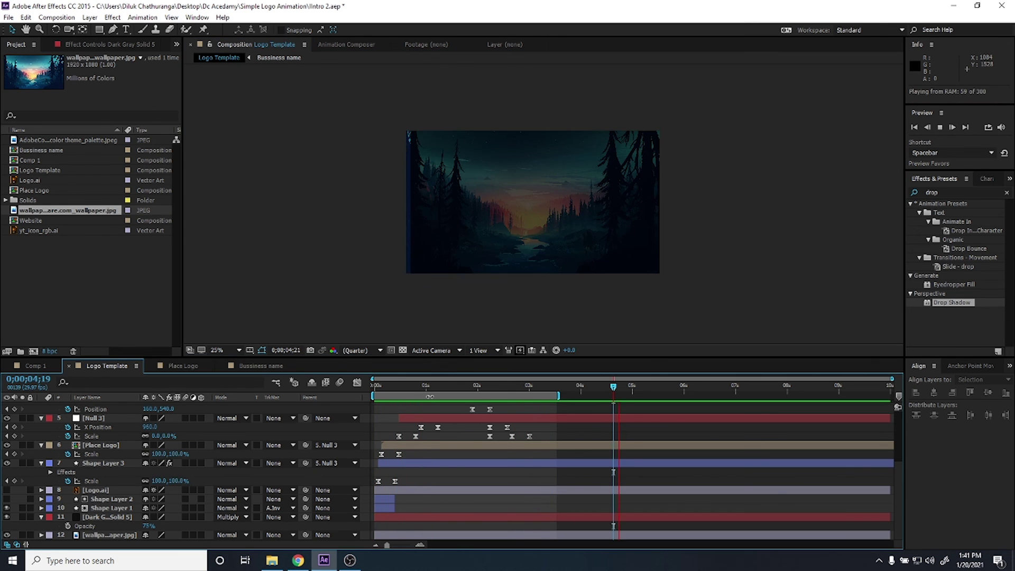
{"action": "left_click", "coordinate": [421, 390]}
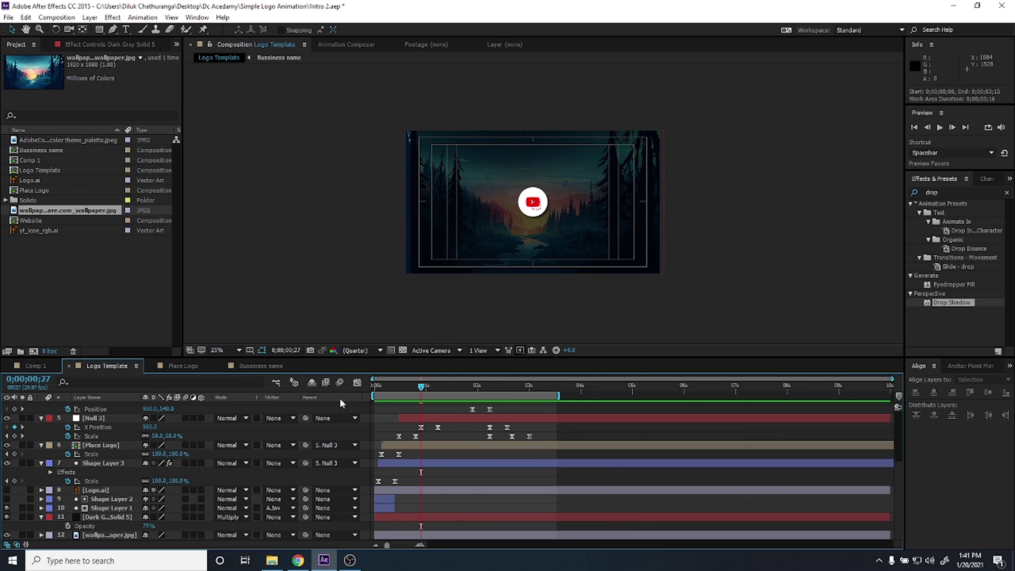
{"action": "left_click", "coordinate": [339, 384]}
{"action": "left_click", "coordinate": [185, 419]}
{"action": "left_click", "coordinate": [325, 382]}
Enable motion blur on Place Logo, Dark Gray Solid 5 and Shape Layer 3, leaving the wallpaper off.
{"action": "left_click", "coordinate": [185, 445]}
{"action": "left_click", "coordinate": [185, 517]}
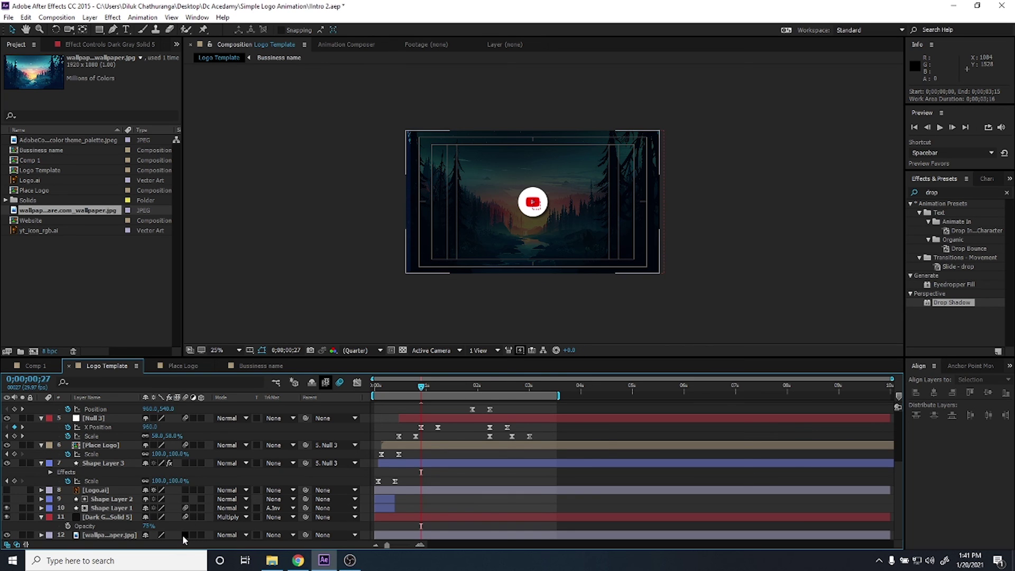
{"action": "left_click", "coordinate": [185, 535]}
{"action": "left_click", "coordinate": [185, 535]}
{"action": "left_click", "coordinate": [185, 463]}
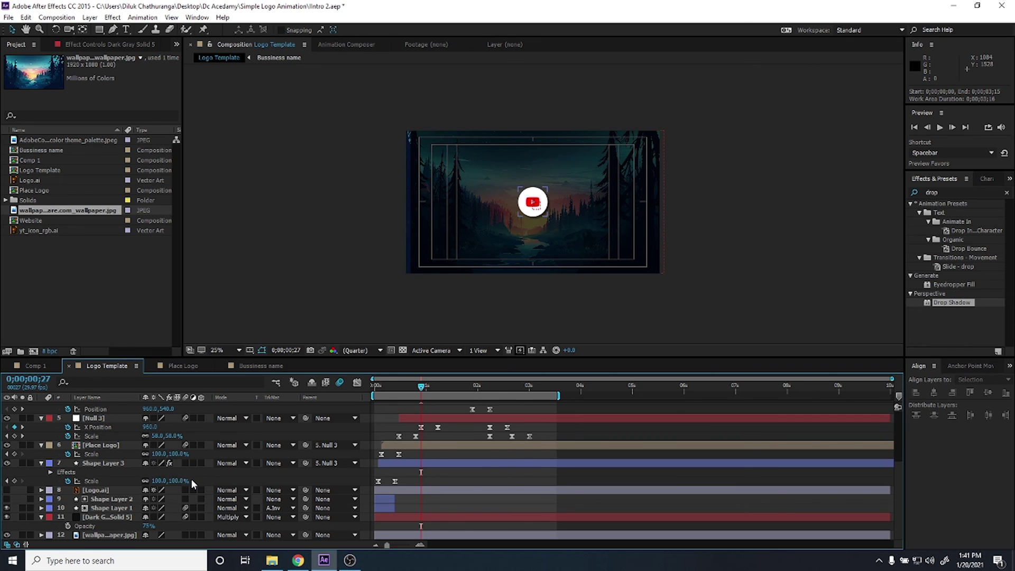
{"action": "scroll", "coordinate": [191, 478], "scroll_direction": "up", "scroll_amount": 1}
{"action": "scroll", "coordinate": [185, 448], "scroll_direction": "up", "scroll_amount": 1}
Enable motion blur on Shape Layer 5, Website and Shape Layer 3, then preview the animation.
{"action": "left_click", "coordinate": [186, 437]}
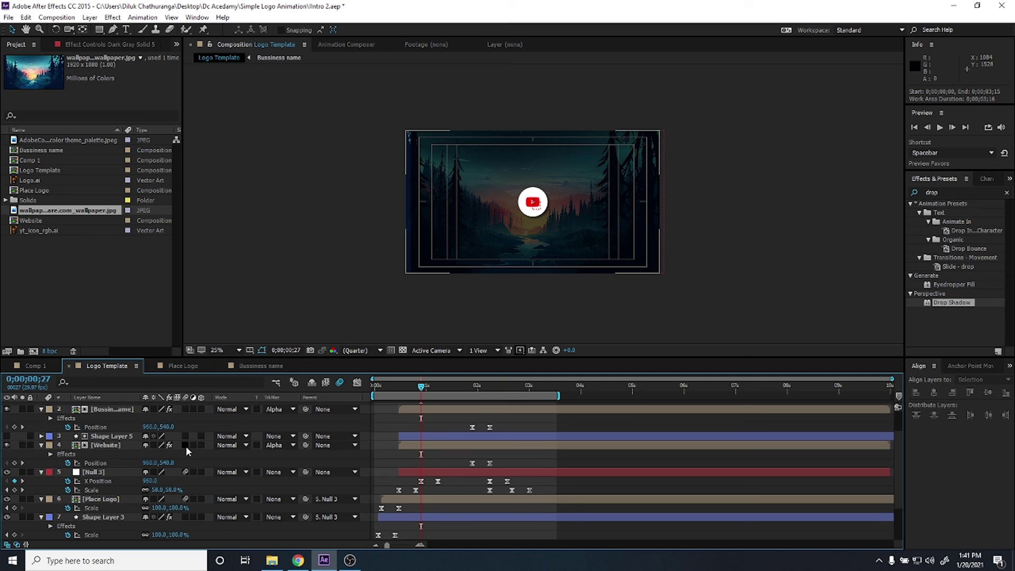
{"action": "left_click", "coordinate": [185, 445]}
{"action": "scroll", "coordinate": [185, 415], "scroll_direction": "up", "scroll_amount": 1}
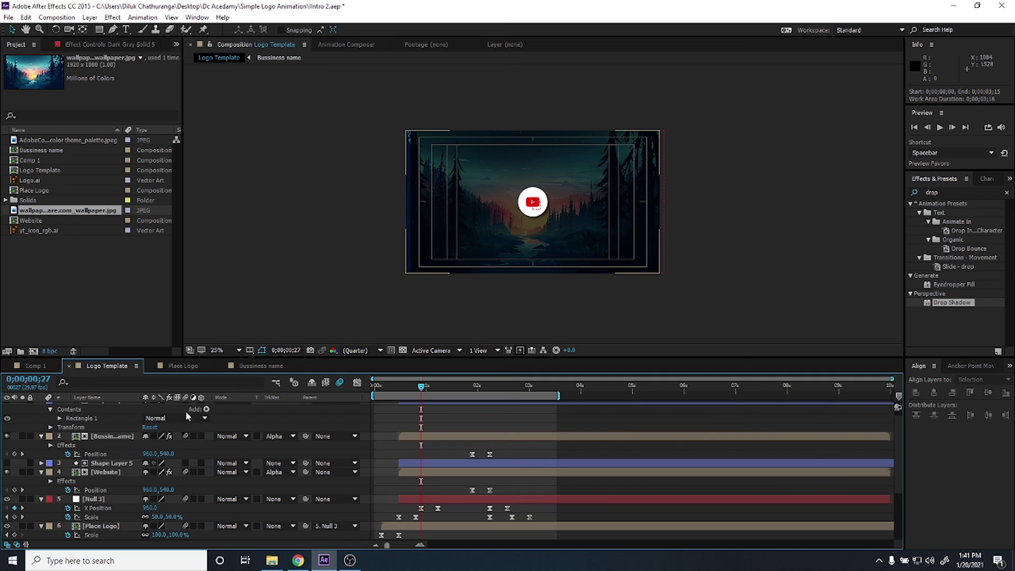
{"action": "scroll", "coordinate": [183, 414], "scroll_direction": "up", "scroll_amount": 1}
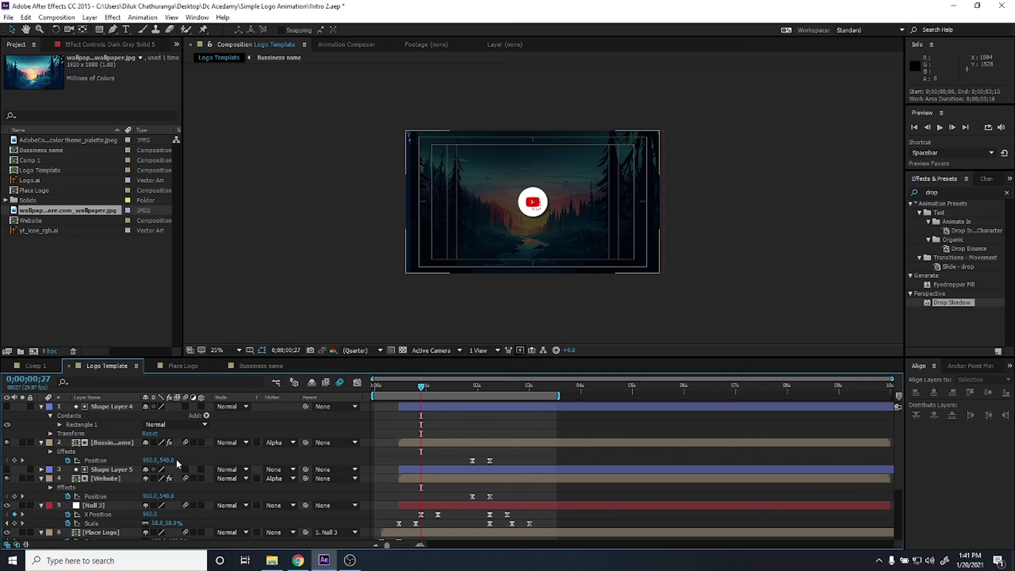
{"action": "scroll", "coordinate": [186, 465], "scroll_direction": "down", "scroll_amount": 1}
{"action": "left_click", "coordinate": [186, 523]}
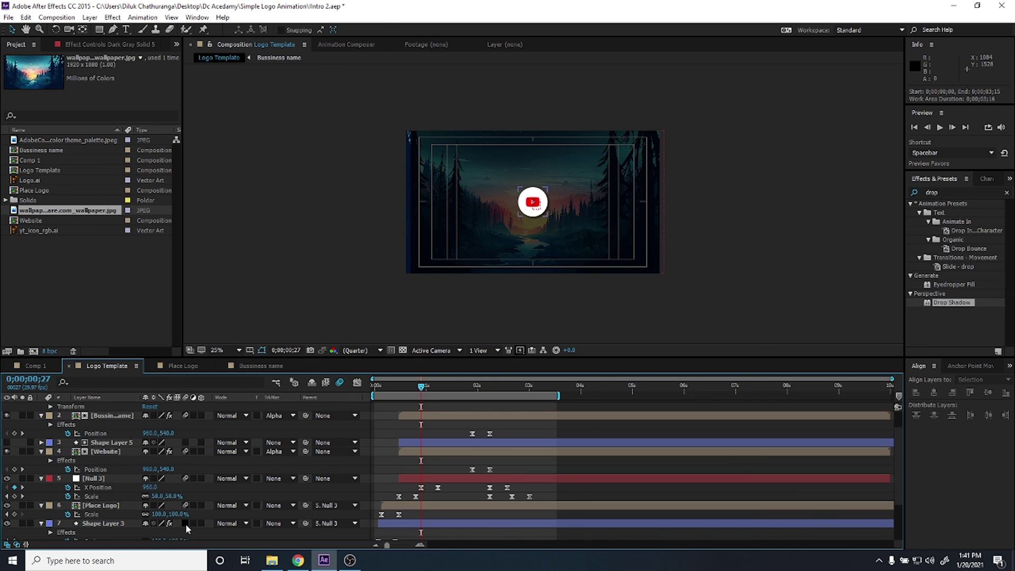
{"action": "scroll", "coordinate": [188, 525], "scroll_direction": "down", "scroll_amount": 2}
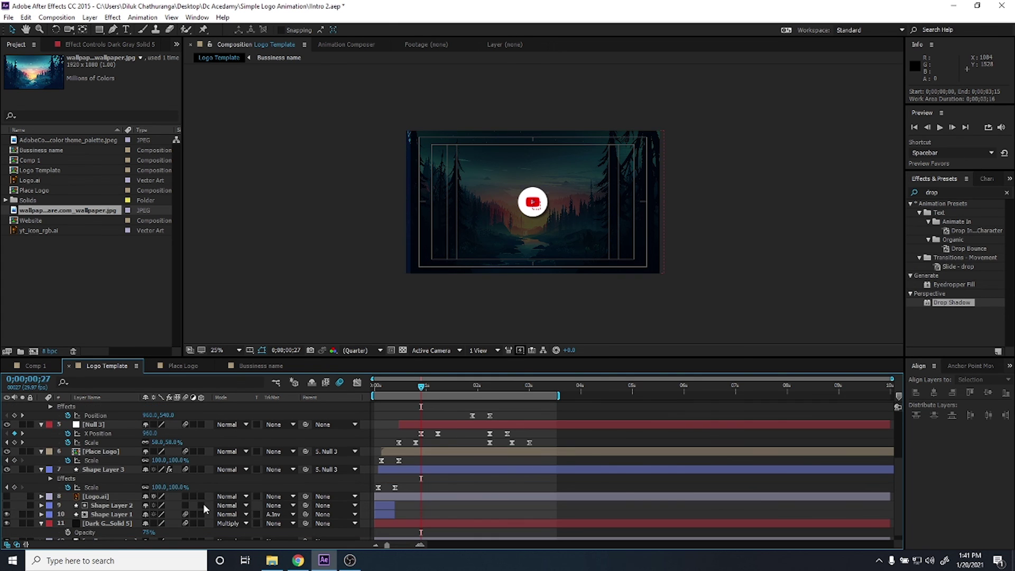
{"action": "key", "text": "space"}
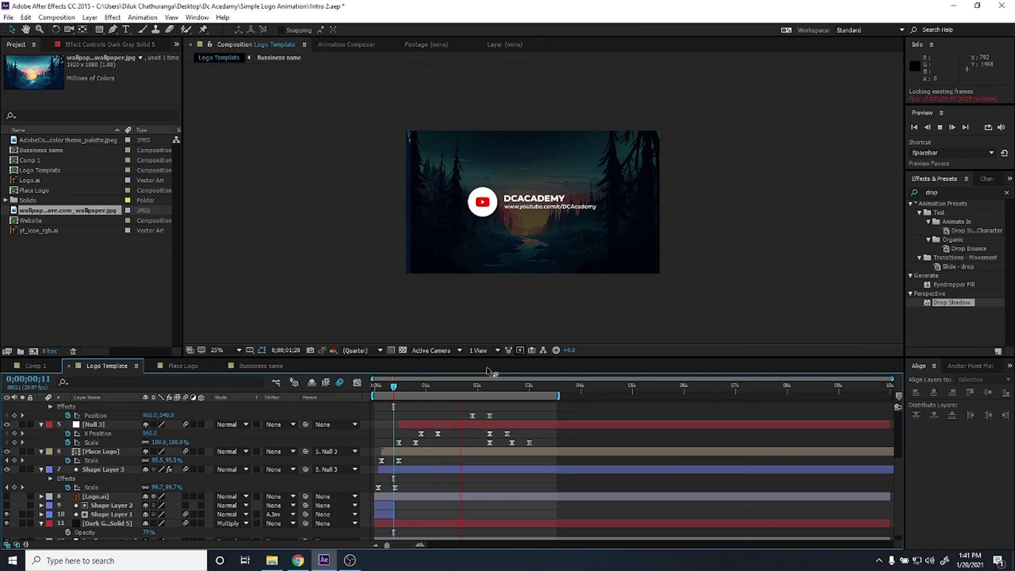
{"action": "key", "text": "space"}
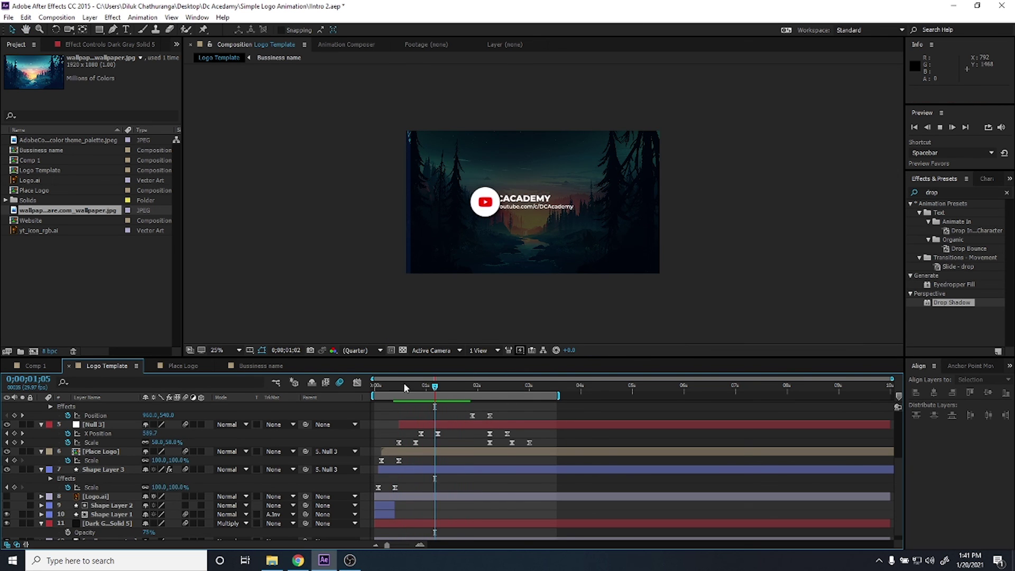
Enable motion blur on the DCAcademy text layer inside Bussiness name, then return to Logo Template.
{"action": "left_click", "coordinate": [255, 363]}
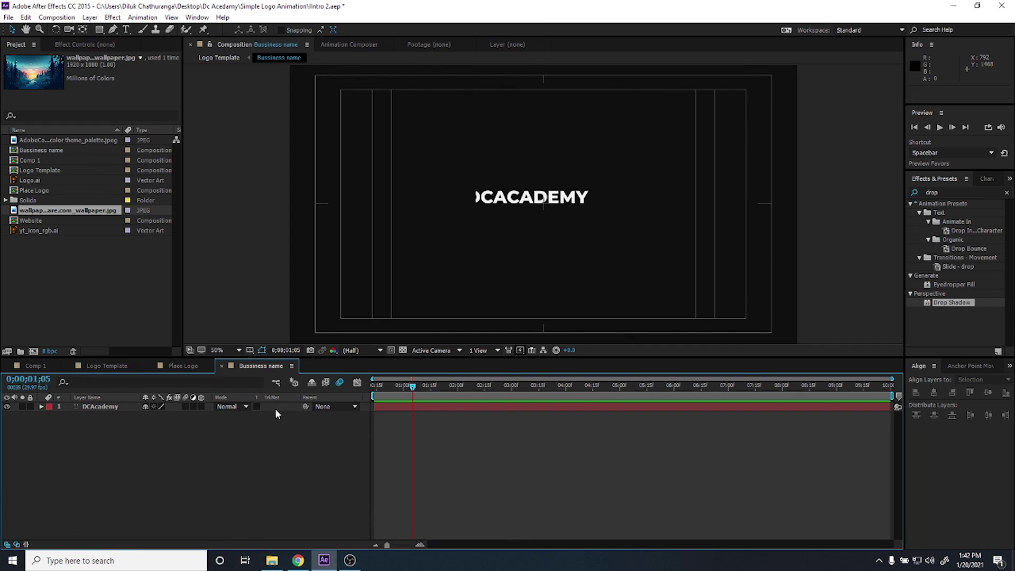
{"action": "left_click", "coordinate": [185, 406]}
{"action": "left_click", "coordinate": [185, 367]}
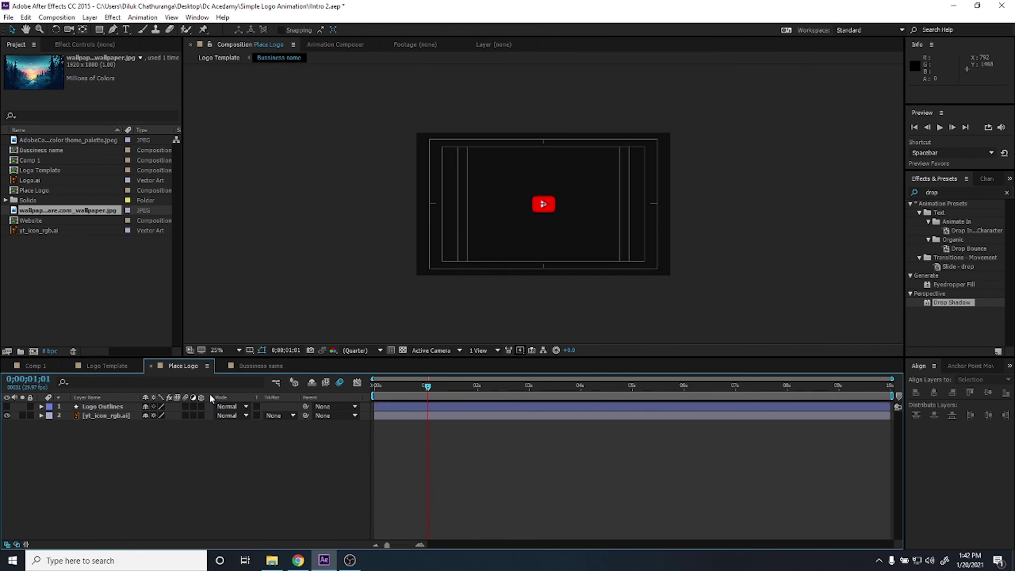
{"action": "left_click", "coordinate": [107, 366]}
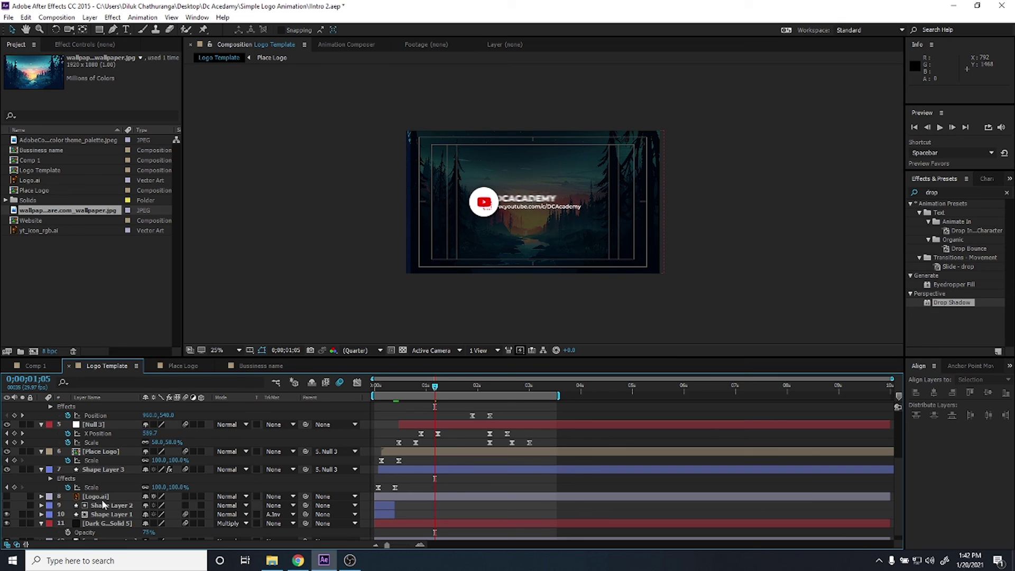
Preview the animation around 0;00;00;15 to 0;00;00;21.
{"action": "left_click_drag", "start_coordinate": [432, 385], "coordinate": [400, 387]}
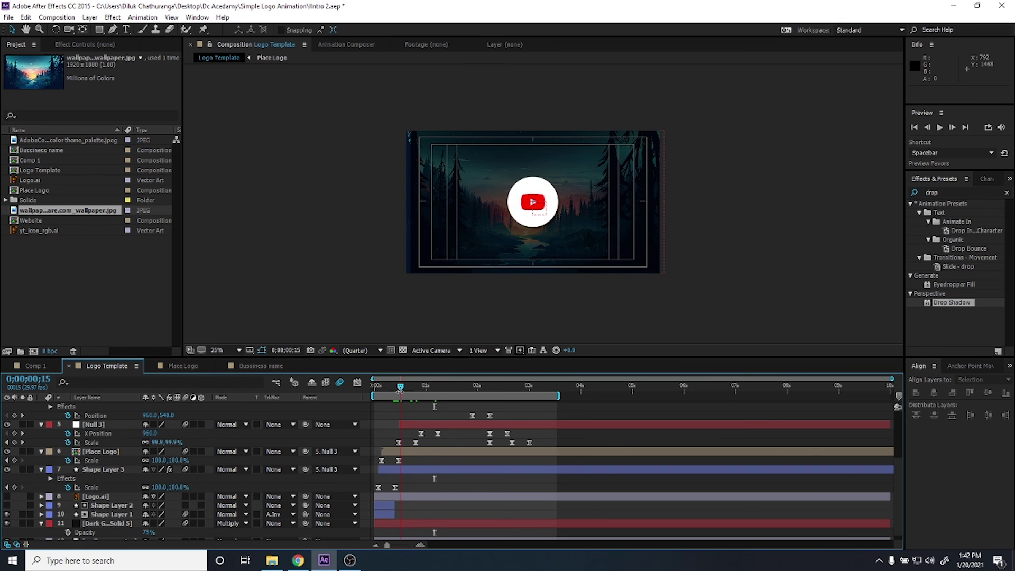
{"action": "key", "text": "space"}
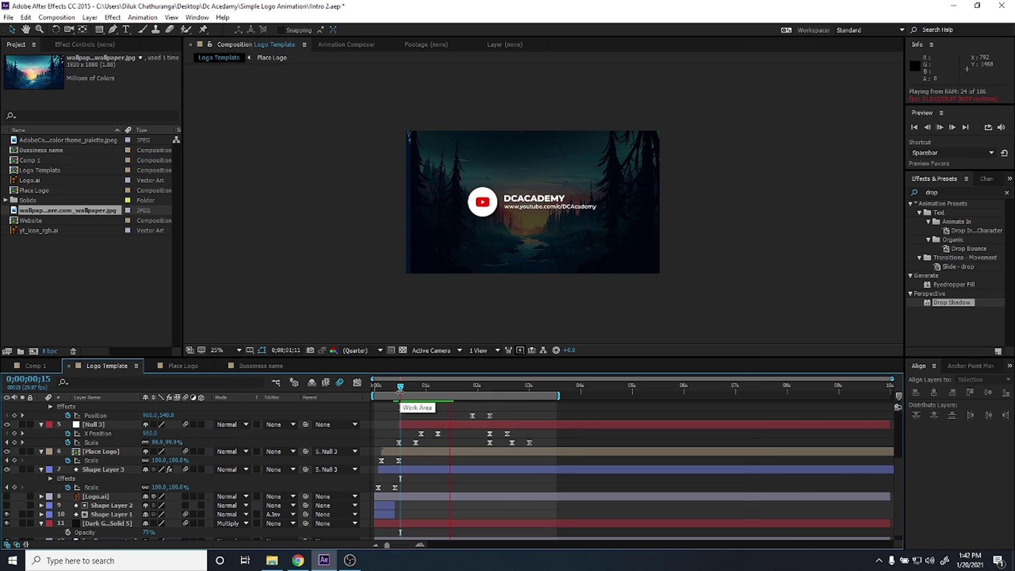
{"action": "left_click_drag", "start_coordinate": [401, 387], "coordinate": [411, 389]}
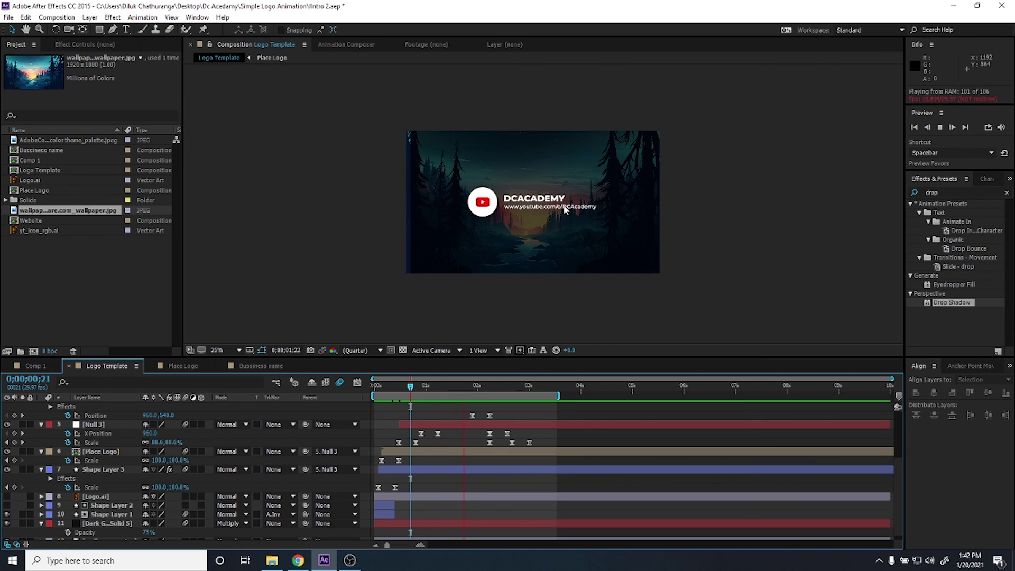
{"action": "key", "text": "space"}
{"action": "scroll", "coordinate": [112, 470], "scroll_direction": "up", "scroll_amount": 1}
Turn on motion blur for the Website precomp's text layer, then replay Logo Template from frame zero.
{"action": "double_click", "coordinate": [98, 479]}
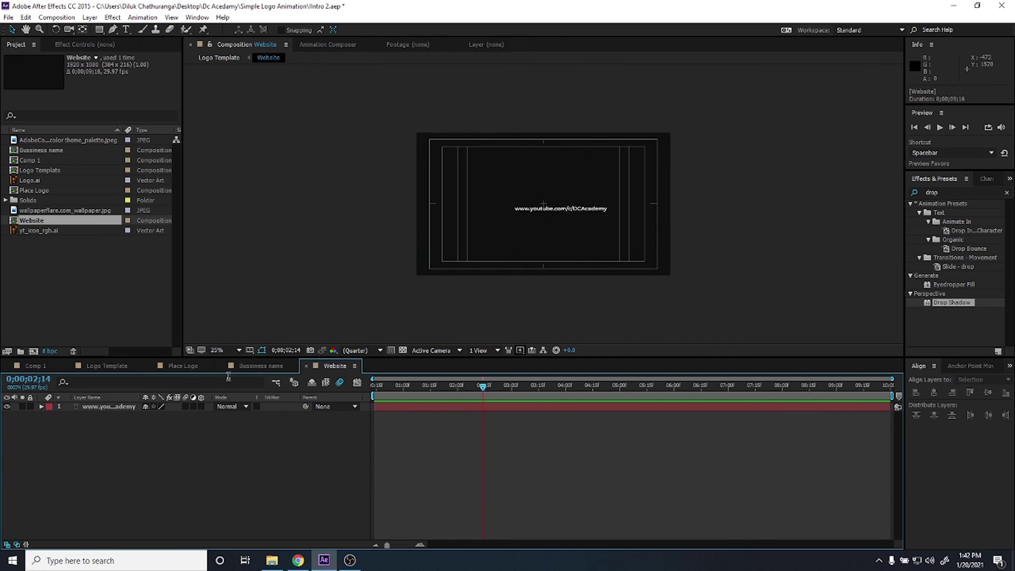
{"action": "left_click", "coordinate": [186, 406]}
{"action": "left_click", "coordinate": [50, 366]}
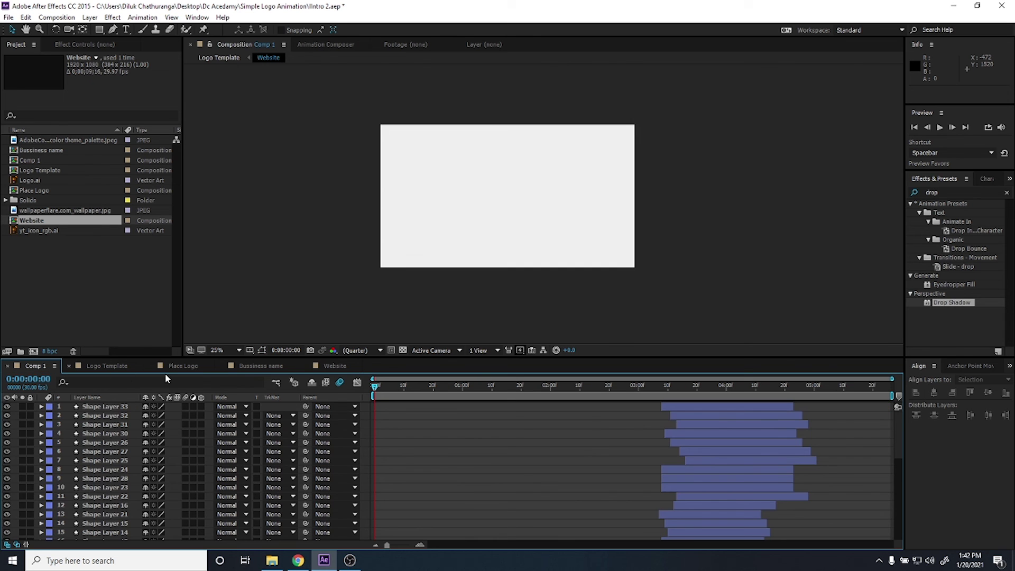
{"action": "left_click", "coordinate": [245, 366]}
{"action": "left_click", "coordinate": [133, 366]}
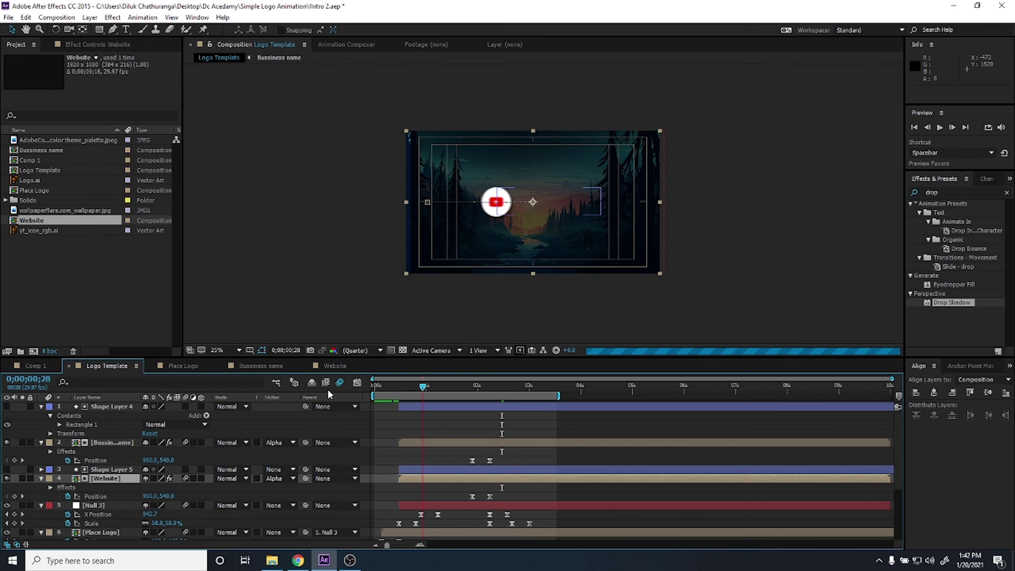
{"action": "key", "text": "Home"}
{"action": "key", "text": "space"}
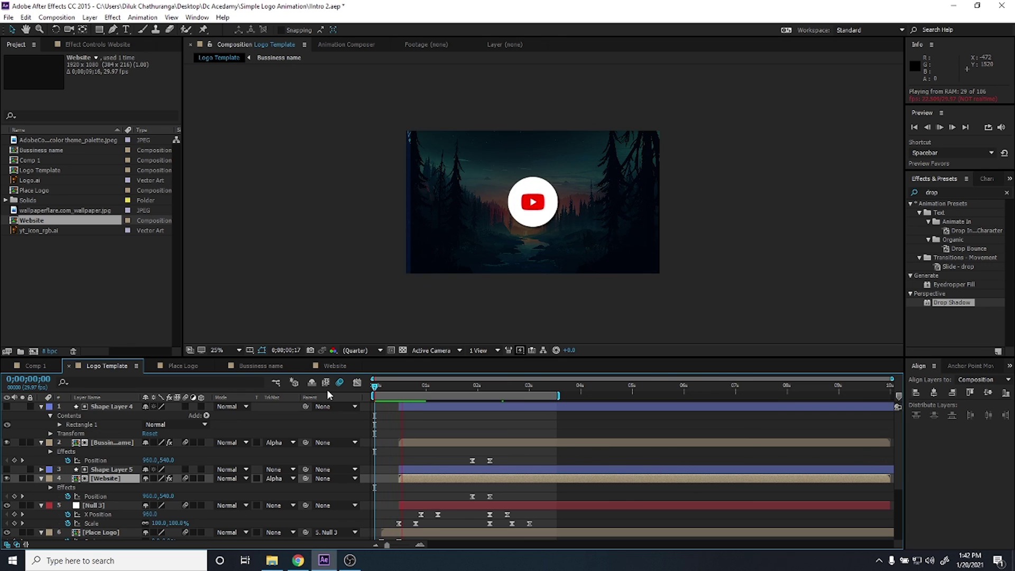